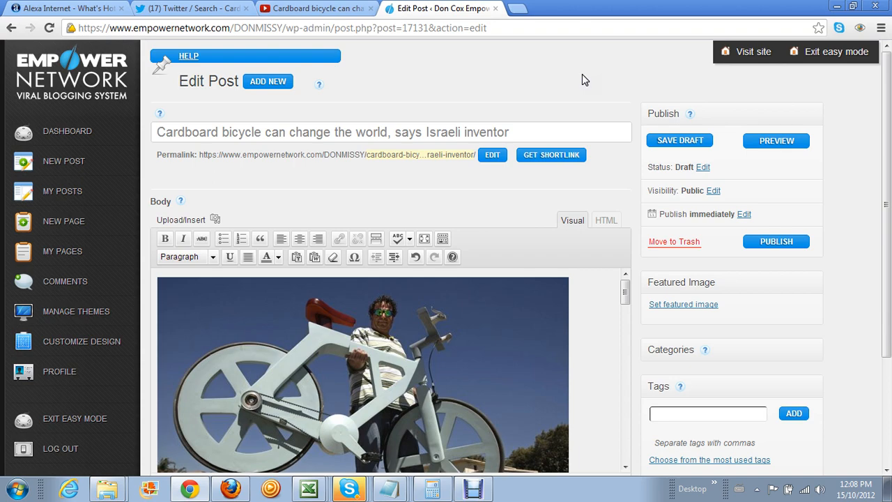
Check the Alexa, Twitter and YouTube tabs for the cardboard bicycle story
{"action": "left_click", "coordinate": [45, 10]}
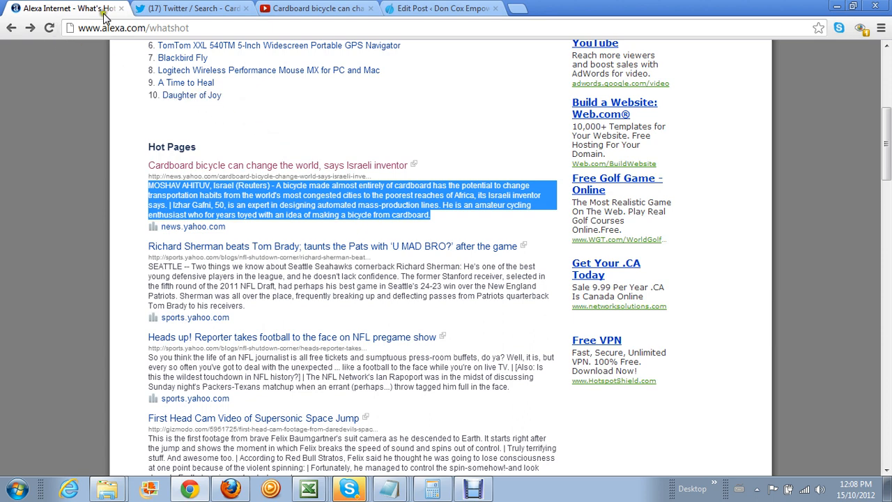
{"action": "left_click", "coordinate": [197, 10]}
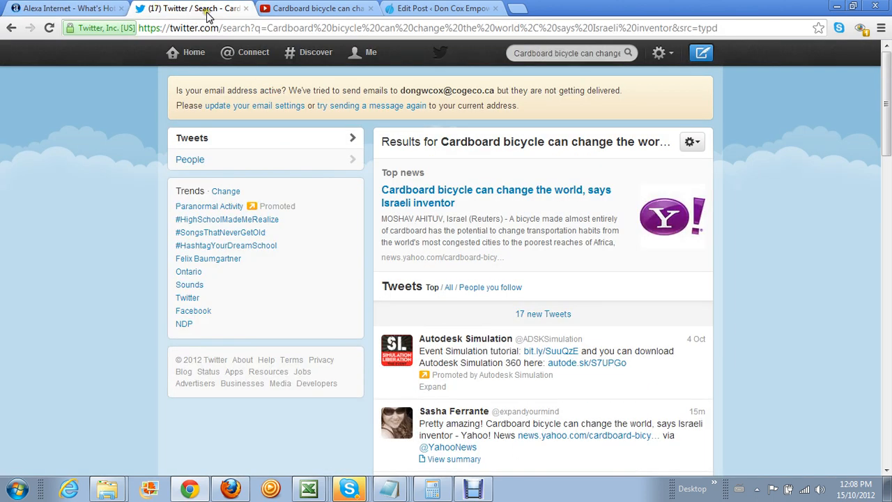
{"action": "left_click", "coordinate": [303, 18]}
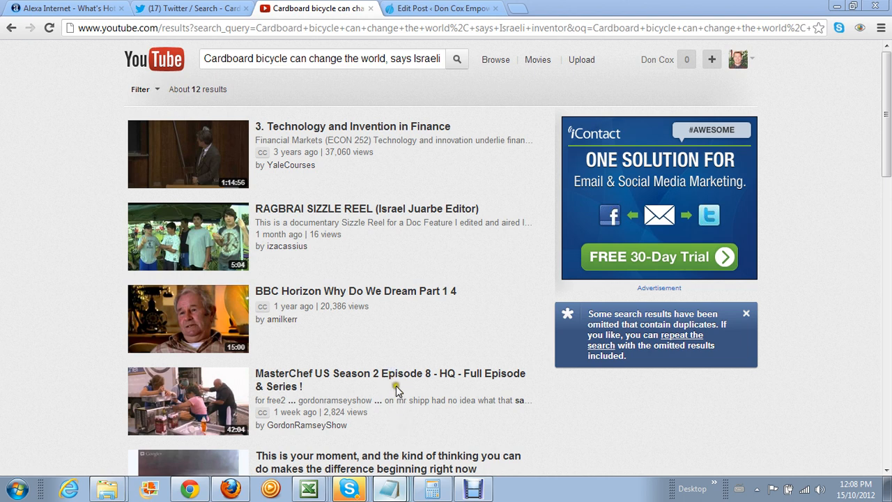
Hide the resource box notes and bring up the 'sentence templates for blogging' Notepad file
{"action": "key", "text": "alt+Tab"}
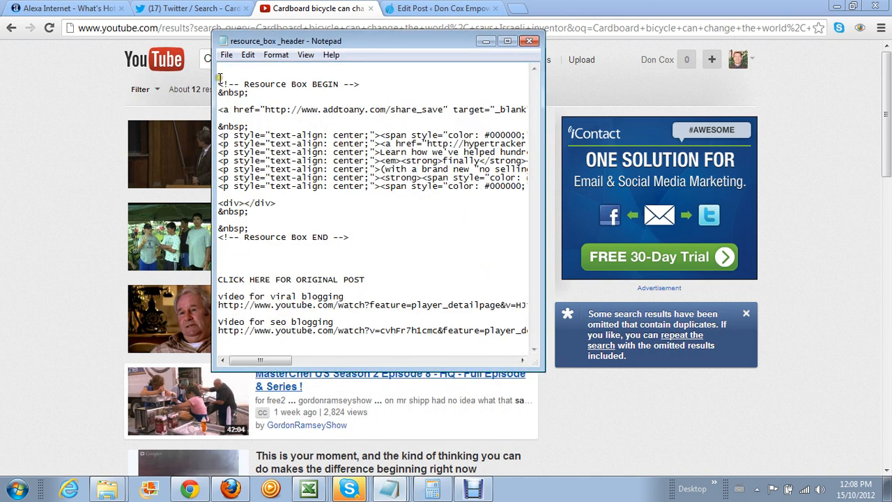
{"action": "left_click", "coordinate": [486, 41]}
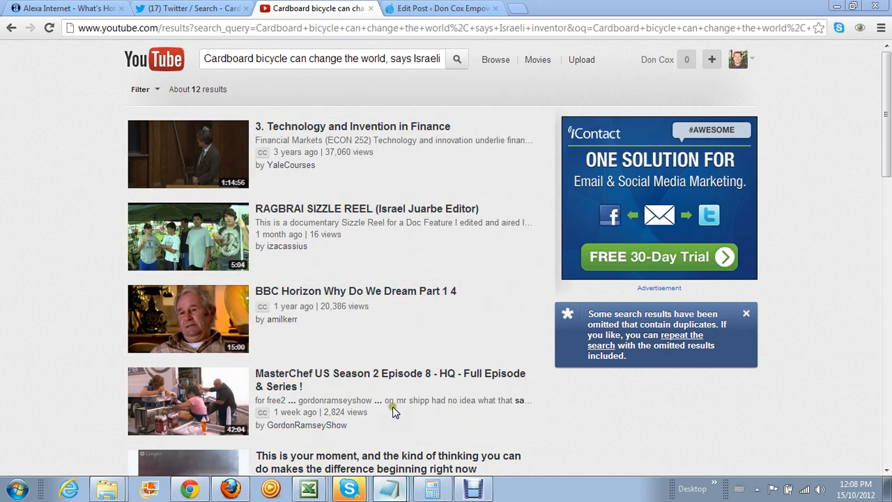
{"action": "left_click", "coordinate": [390, 488]}
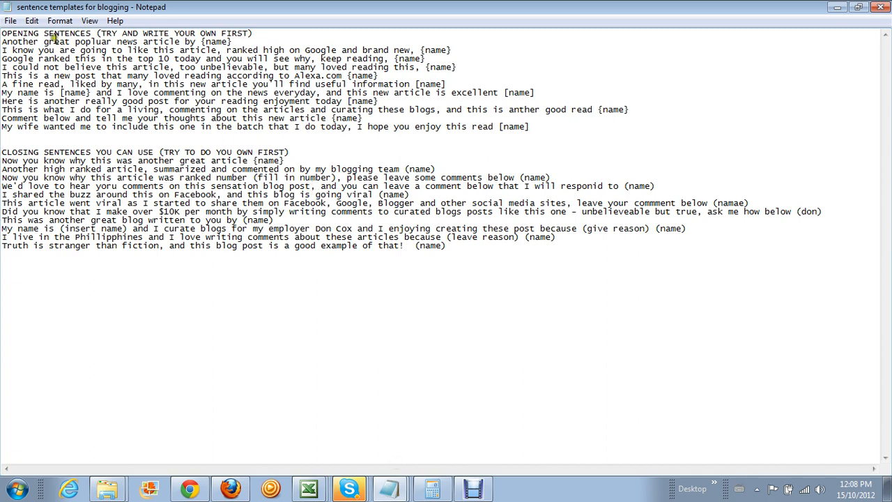
Add a blank line after the OPENING SENTENCES and CLOSING SENTENCES headings, then minimize Notepad
{"action": "left_click", "coordinate": [257, 33]}
{"action": "key", "text": "Return"}
{"action": "left_click", "coordinate": [290, 161]}
{"action": "key", "text": "Return"}
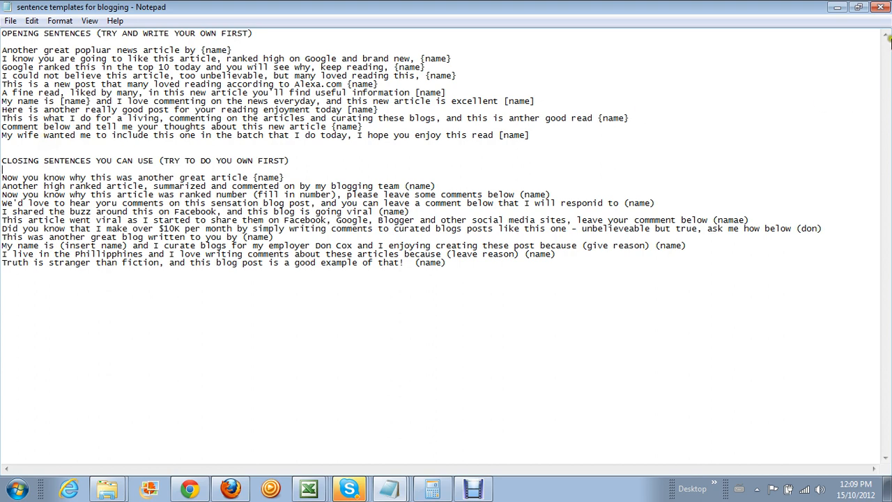
{"action": "left_click", "coordinate": [837, 7]}
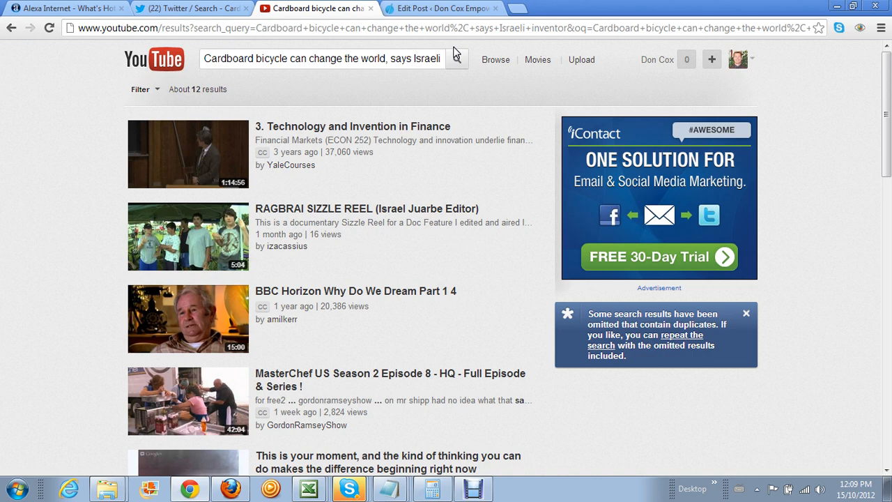
Review the cardboard bicycle draft in the Edit Post page, then switch to the Excel test template
{"action": "left_click", "coordinate": [436, 8]}
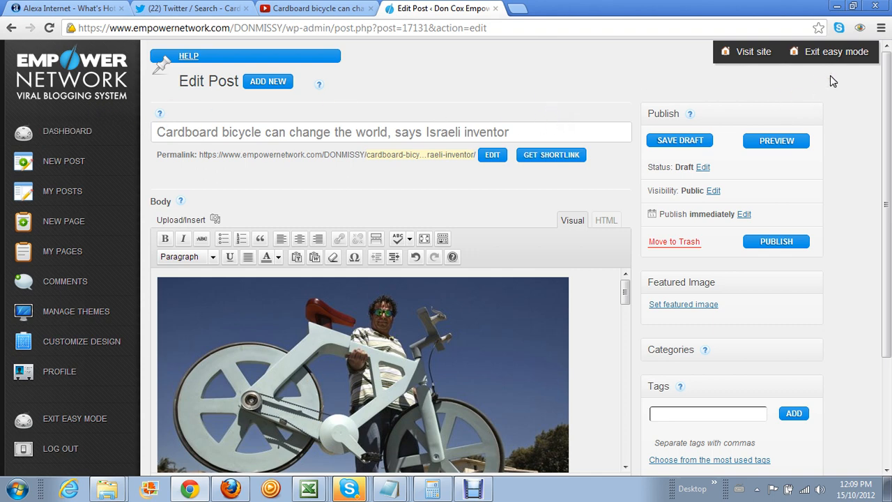
{"action": "scroll", "coordinate": [575, 108], "scroll_direction": "down", "scroll_amount": 1}
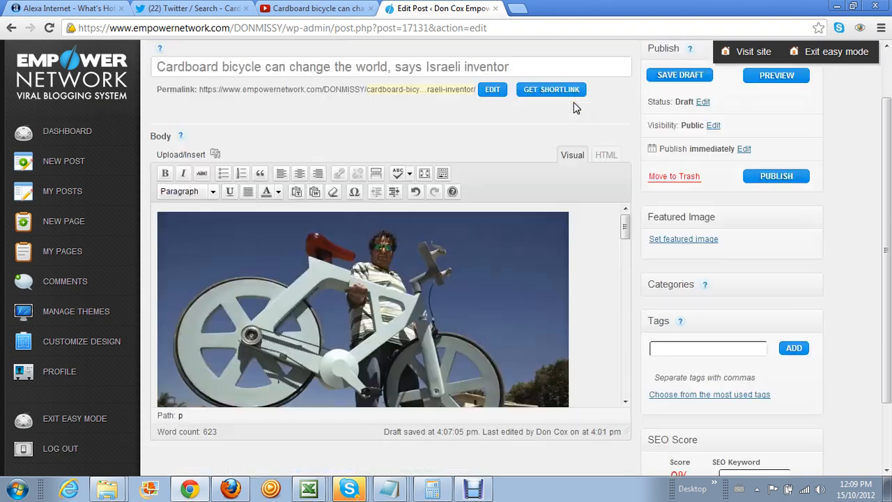
{"action": "scroll", "coordinate": [573, 105], "scroll_direction": "down", "scroll_amount": 1}
{"action": "scroll", "coordinate": [627, 169], "scroll_direction": "up", "scroll_amount": 2}
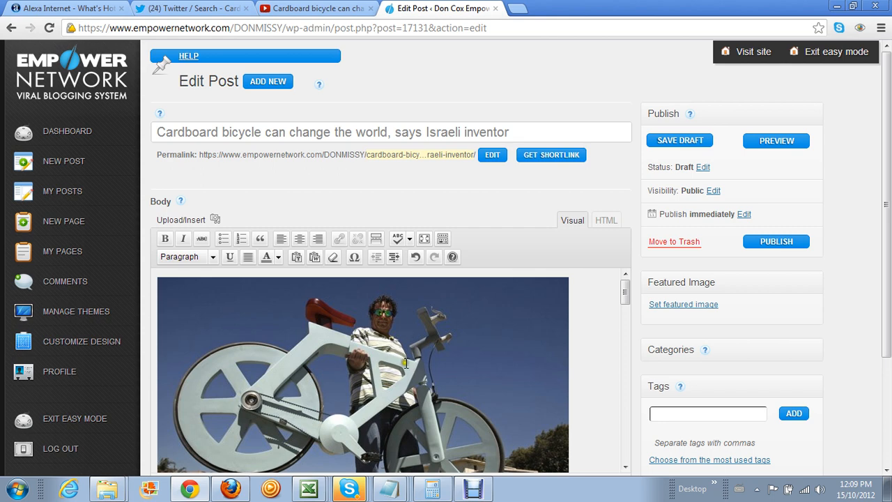
{"action": "left_click", "coordinate": [390, 494]}
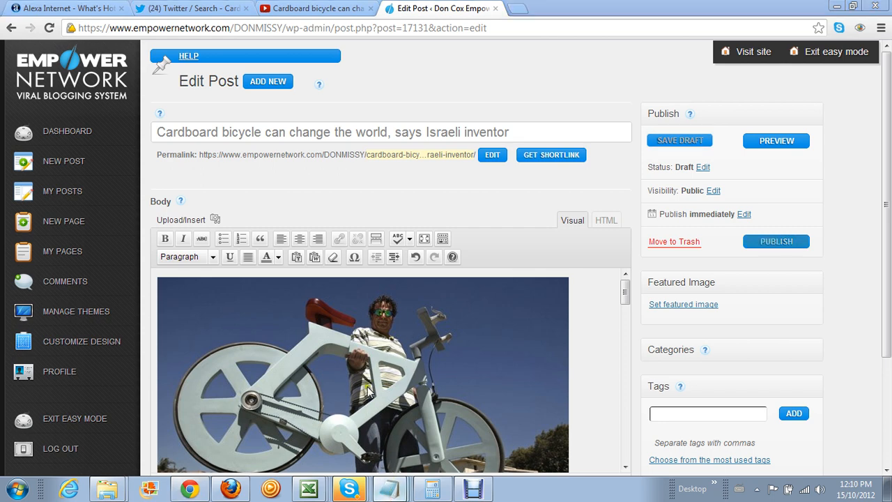
{"action": "left_click", "coordinate": [529, 231]}
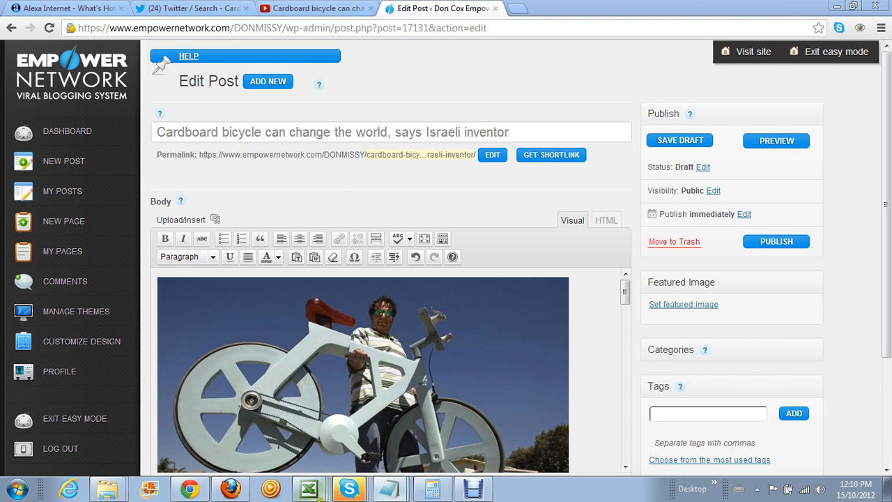
{"action": "left_click", "coordinate": [312, 490]}
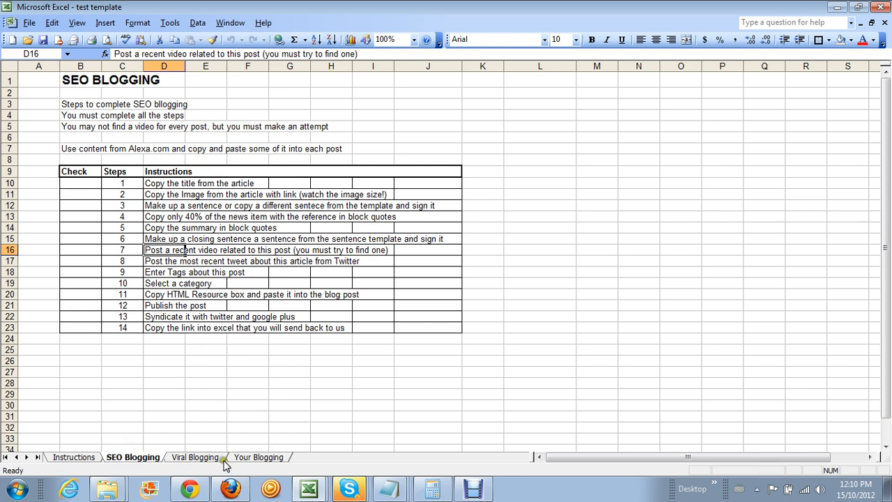
Browse the Instructions, SEO Blogging and Viral Blogging sheets, ending on Your Blogging
{"action": "left_click", "coordinate": [76, 459]}
{"action": "left_click", "coordinate": [125, 459]}
{"action": "left_click", "coordinate": [185, 459]}
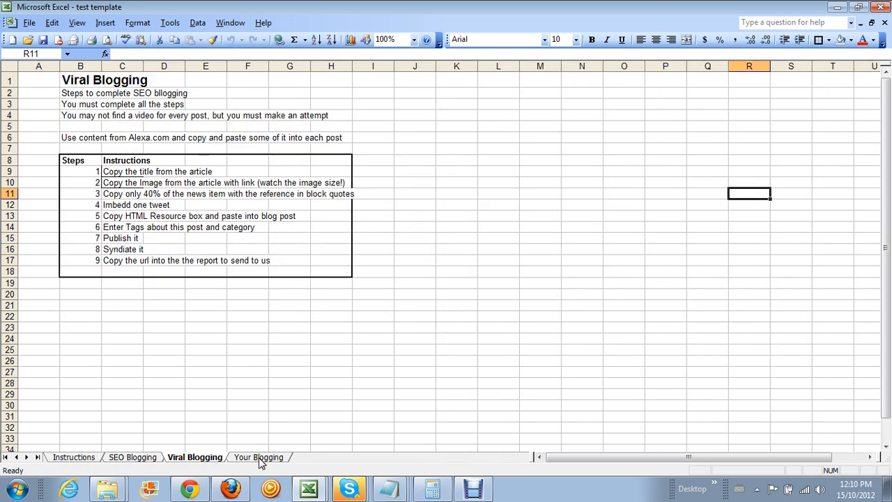
{"action": "left_click", "coordinate": [117, 457]}
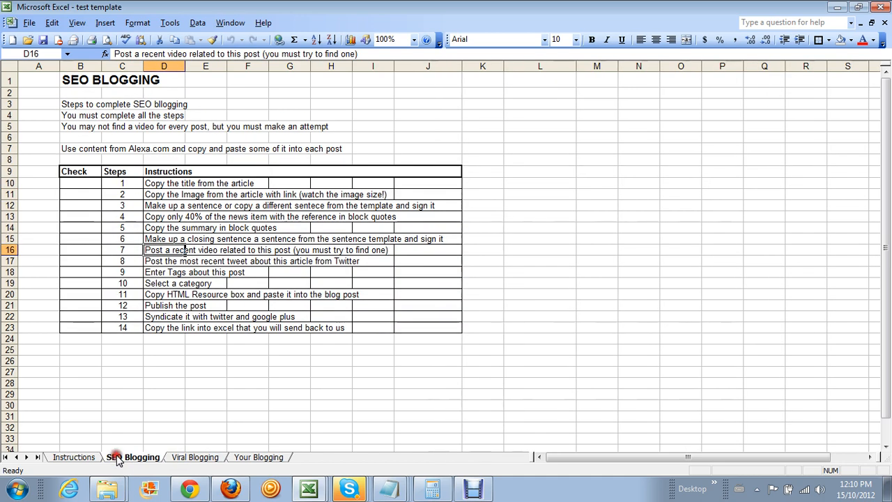
{"action": "left_click", "coordinate": [188, 457]}
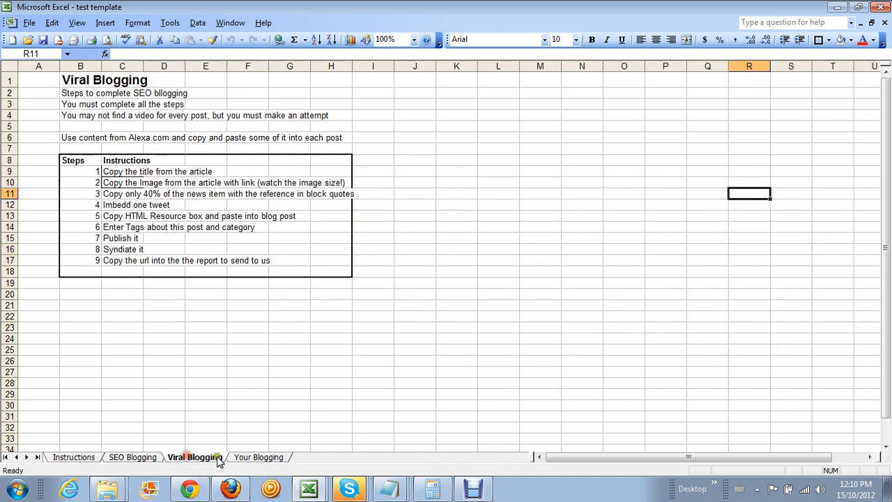
{"action": "left_click", "coordinate": [252, 459]}
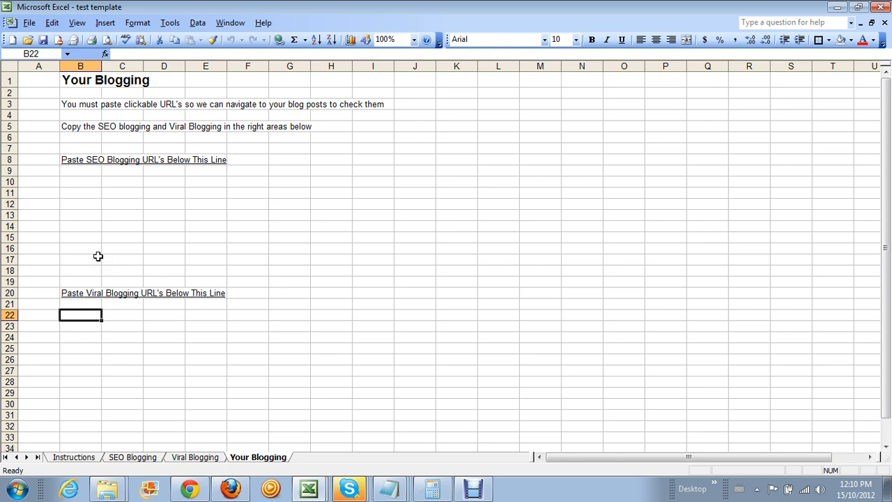
Compare the SEO and Viral Blogging sheets and select, then deselect, Check cells B10:B23
{"action": "left_click", "coordinate": [136, 458]}
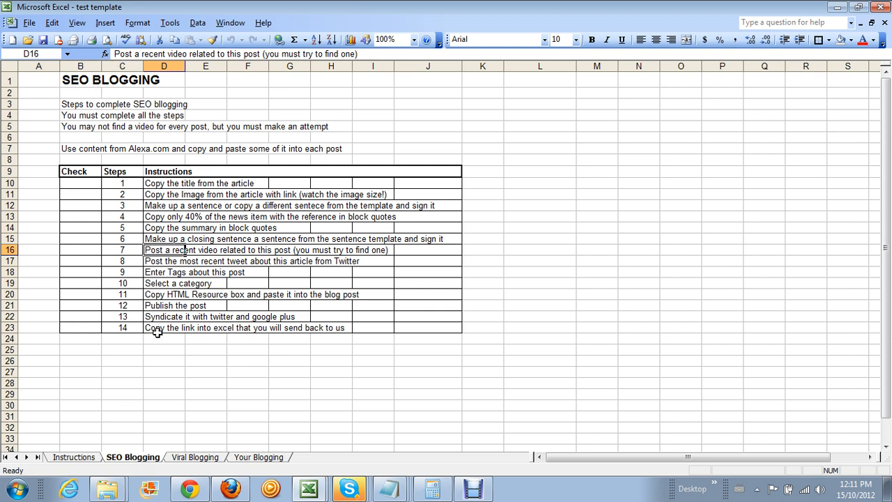
{"action": "left_click", "coordinate": [182, 458]}
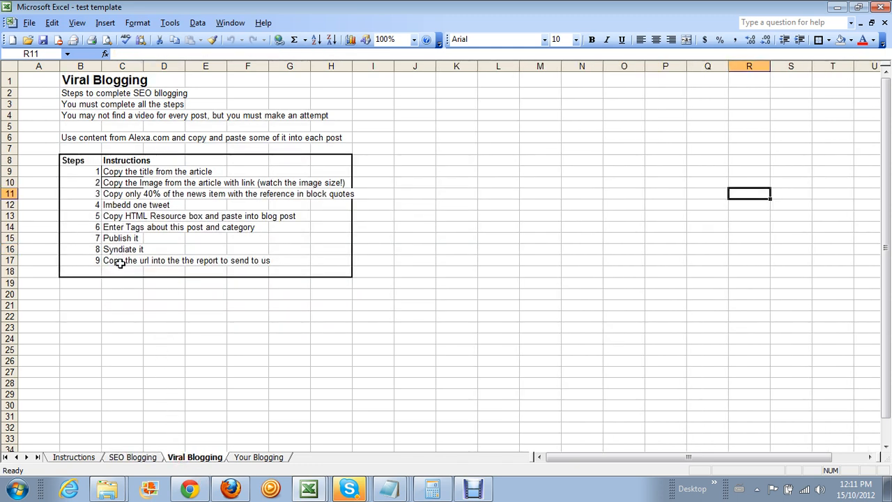
{"action": "left_click", "coordinate": [141, 458]}
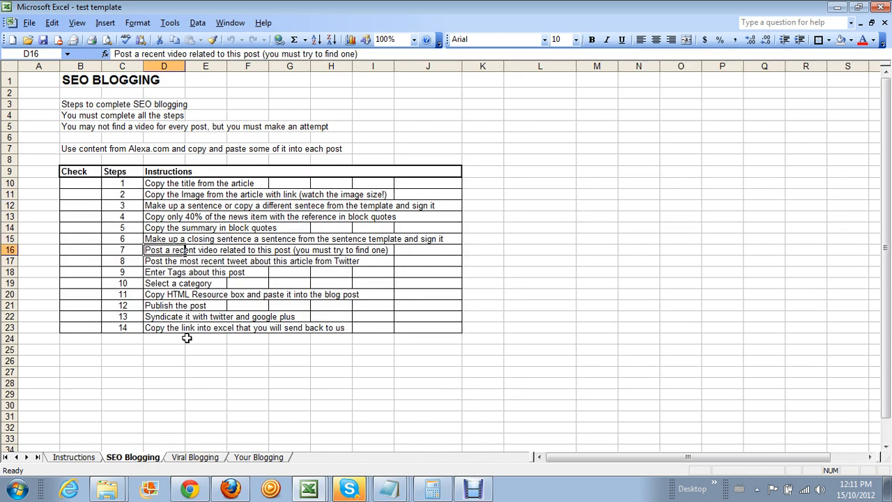
{"action": "left_click", "coordinate": [198, 458]}
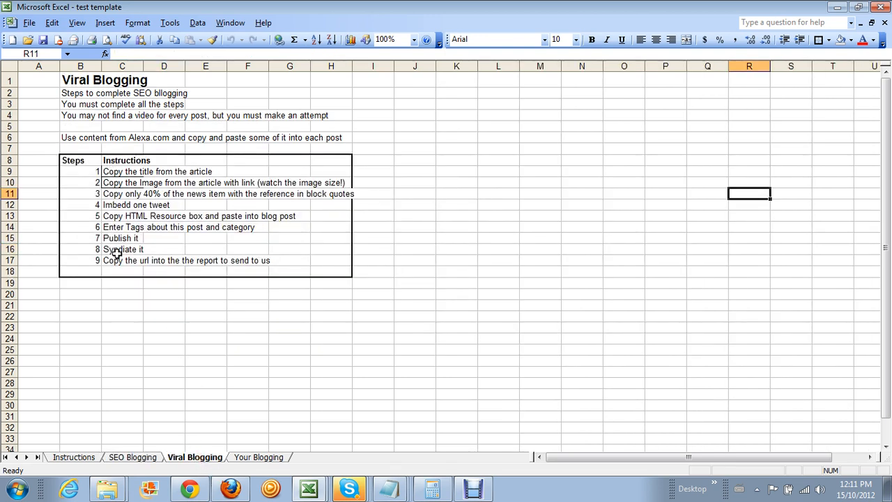
{"action": "left_click", "coordinate": [132, 456]}
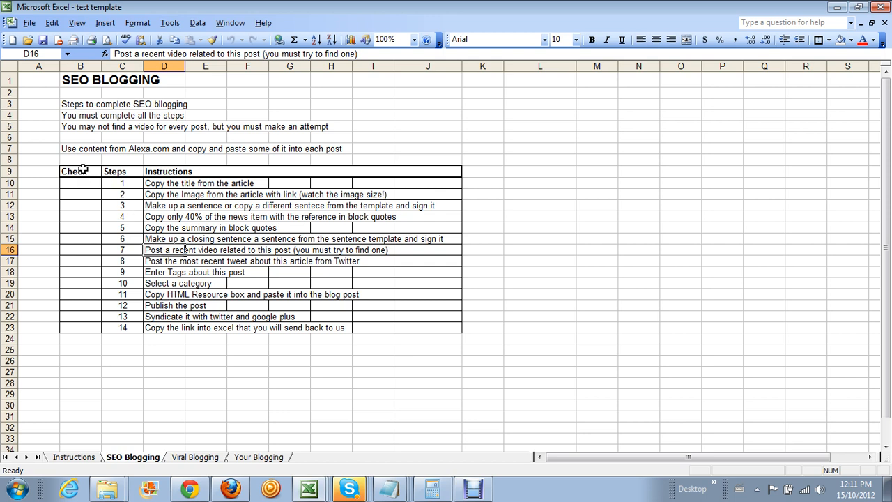
{"action": "left_click_drag", "start_coordinate": [81, 183], "coordinate": [82, 330]}
{"action": "left_click", "coordinate": [28, 183]}
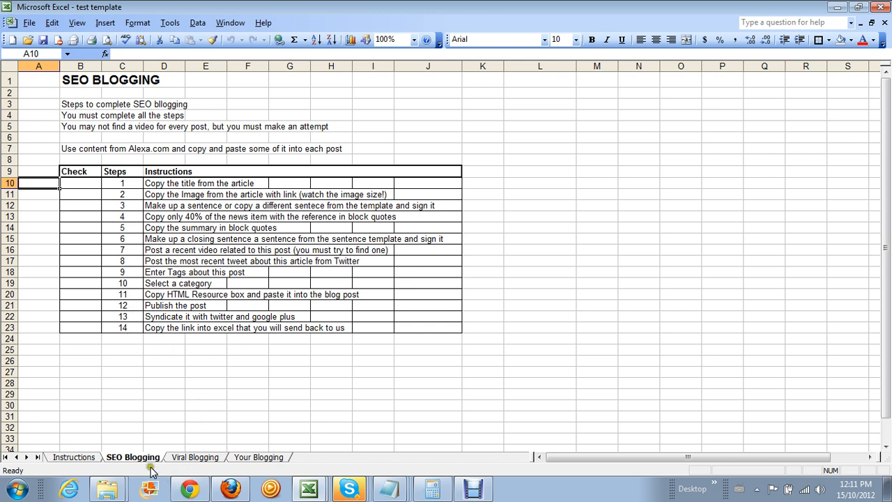
Flip through the Viral Blogging, Instructions and SEO Blogging sheets, then minimize Excel
{"action": "left_click", "coordinate": [184, 457]}
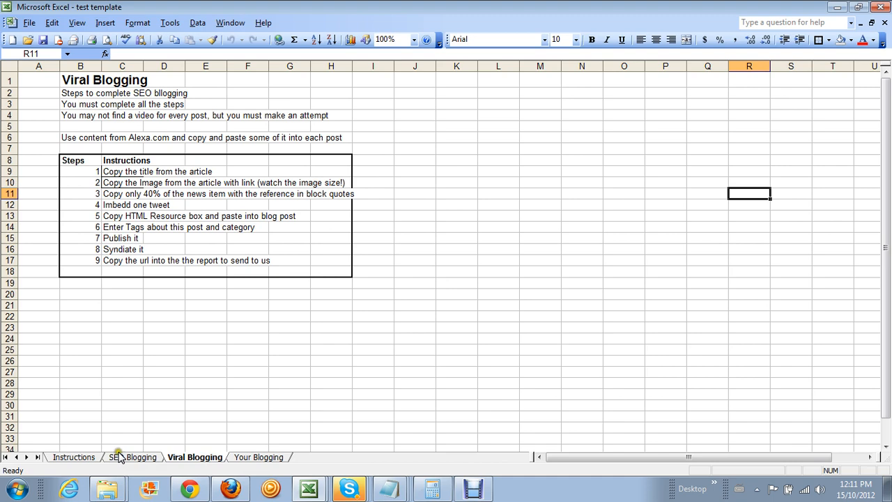
{"action": "left_click", "coordinate": [72, 458]}
{"action": "left_click", "coordinate": [136, 459]}
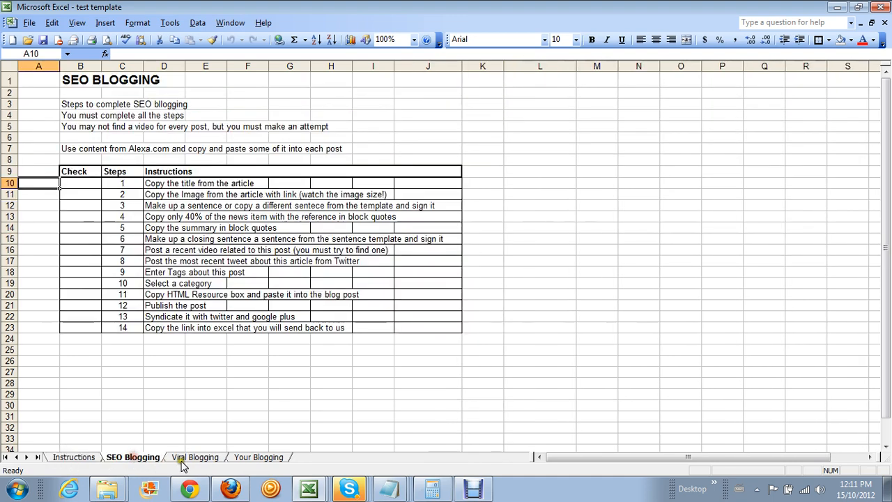
{"action": "left_click", "coordinate": [185, 462]}
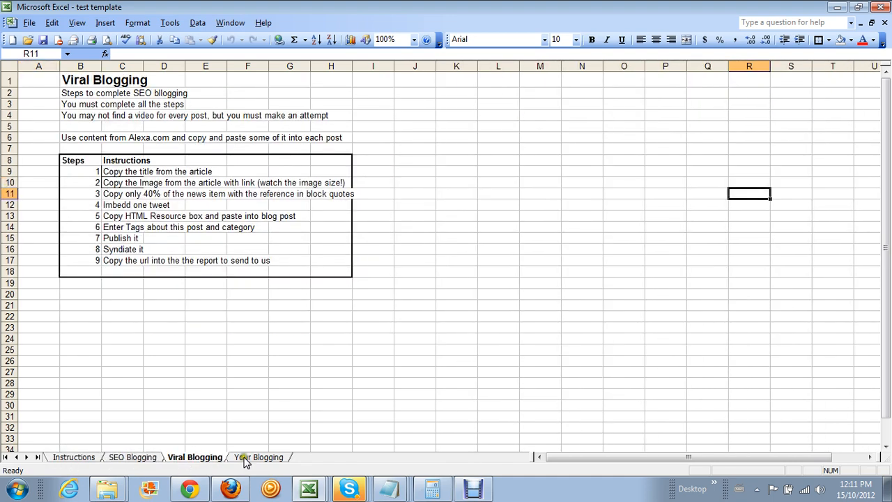
{"action": "left_click", "coordinate": [141, 459]}
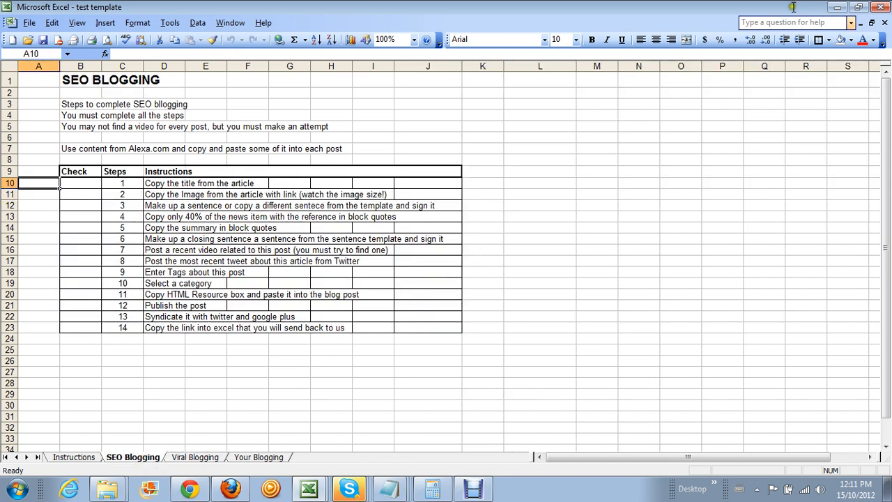
{"action": "left_click", "coordinate": [838, 8]}
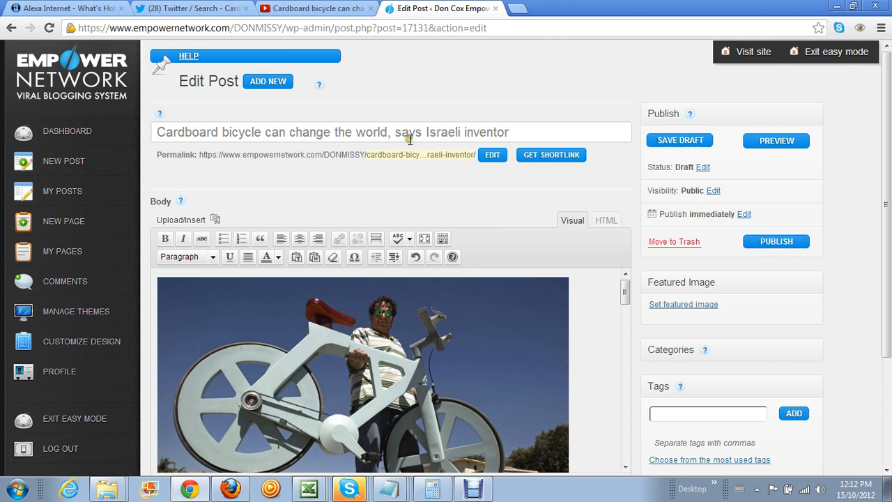
Open the cardboard bicycle article from Alexa Hot Pages and copy its headline
{"action": "left_click", "coordinate": [76, 12]}
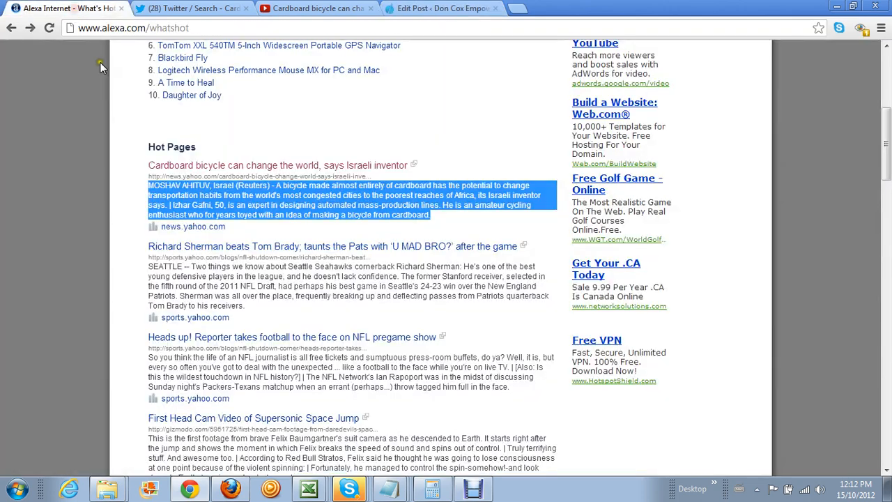
{"action": "left_click", "coordinate": [352, 168]}
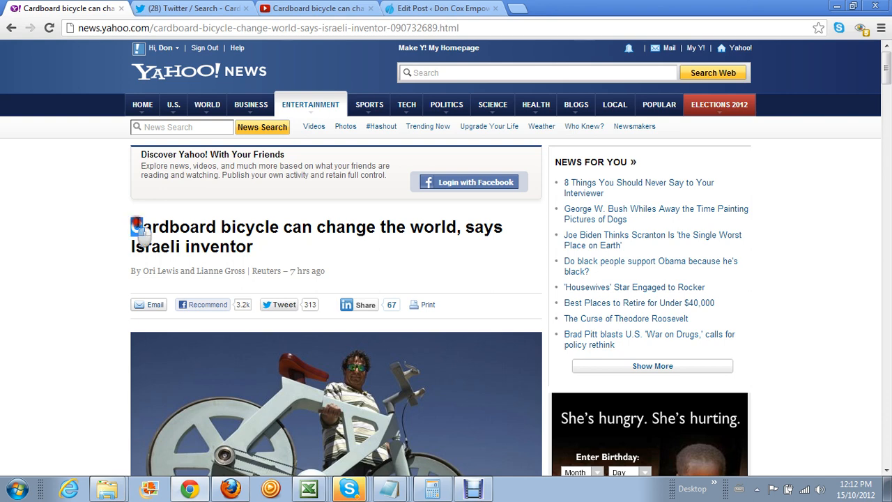
{"action": "left_click_drag", "start_coordinate": [131, 225], "coordinate": [232, 253]}
{"action": "right_click", "coordinate": [214, 241]}
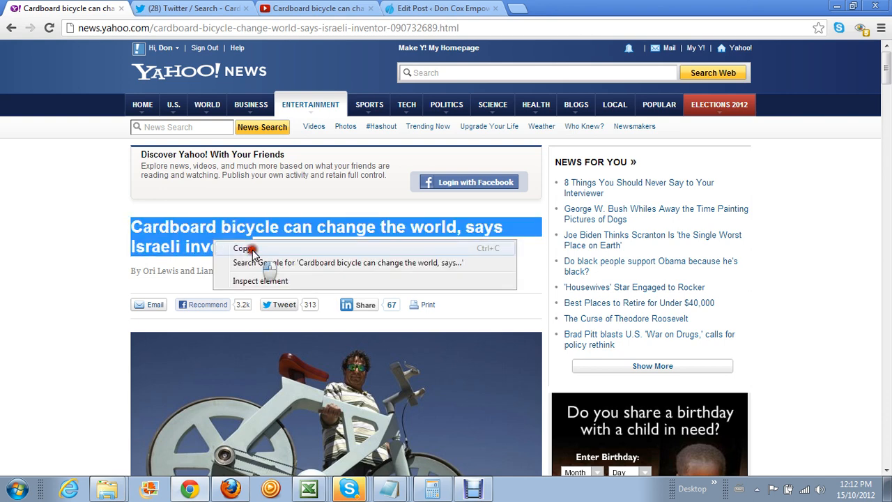
{"action": "left_click", "coordinate": [251, 250]}
Search Twitter for the pasted headline, glance at YouTube, and return to the post editor
{"action": "left_click", "coordinate": [195, 10]}
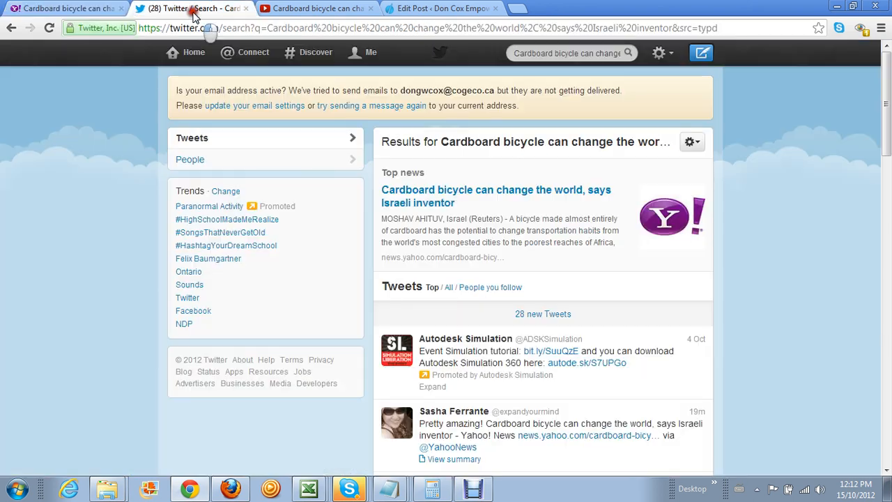
{"action": "left_click", "coordinate": [9, 29]}
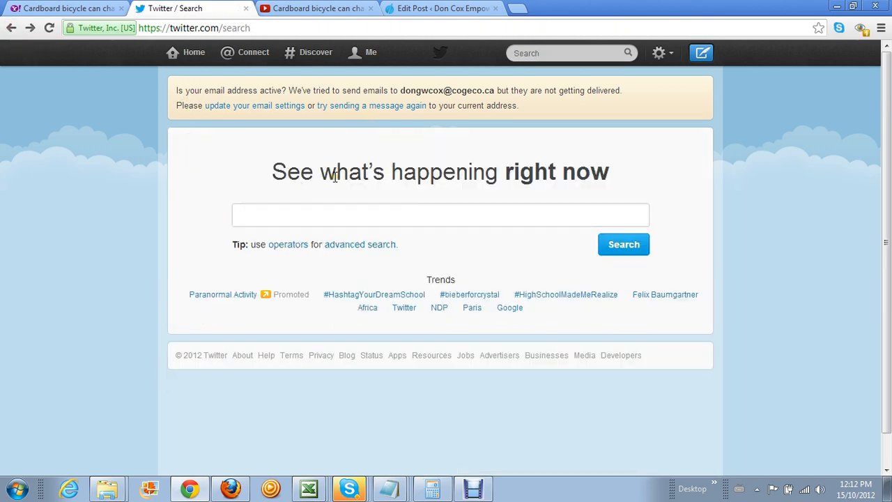
{"action": "right_click", "coordinate": [245, 211]}
{"action": "left_click", "coordinate": [299, 283]}
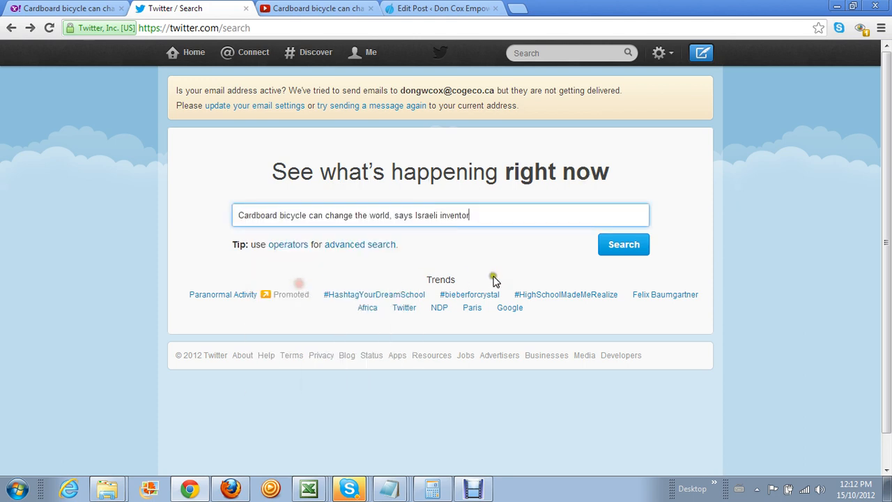
{"action": "left_click", "coordinate": [617, 262]}
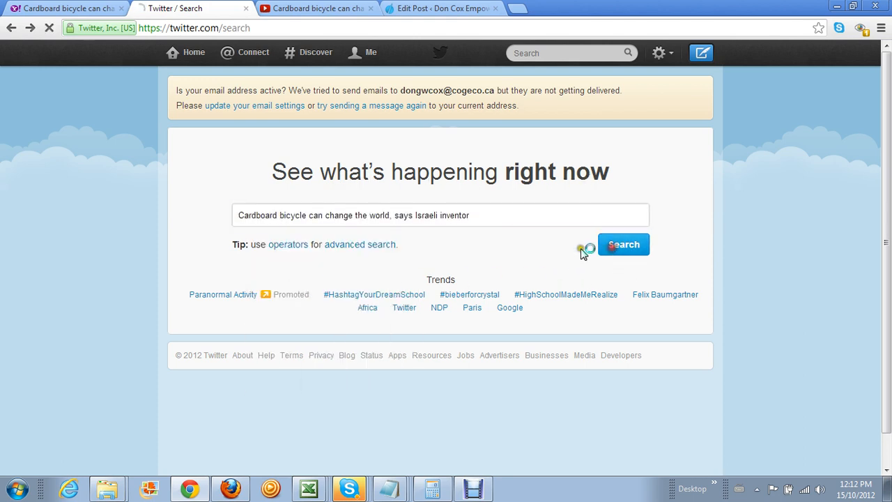
{"action": "left_click", "coordinate": [291, 13]}
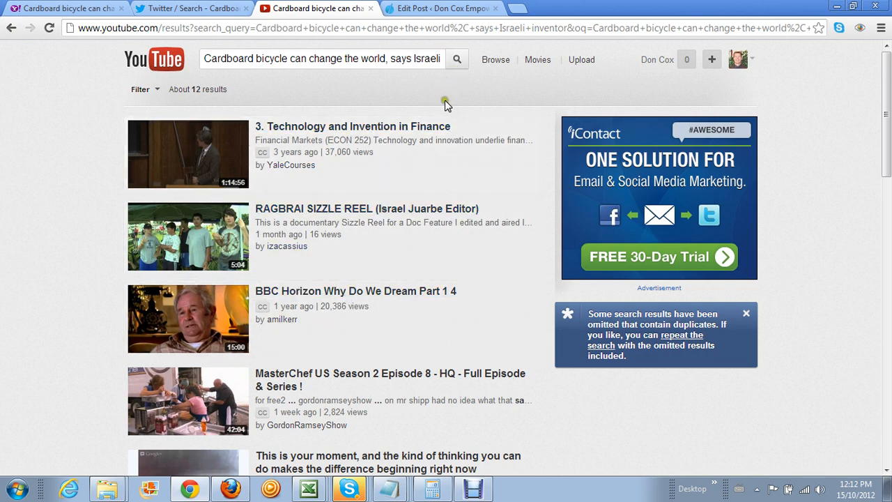
{"action": "left_click", "coordinate": [408, 10]}
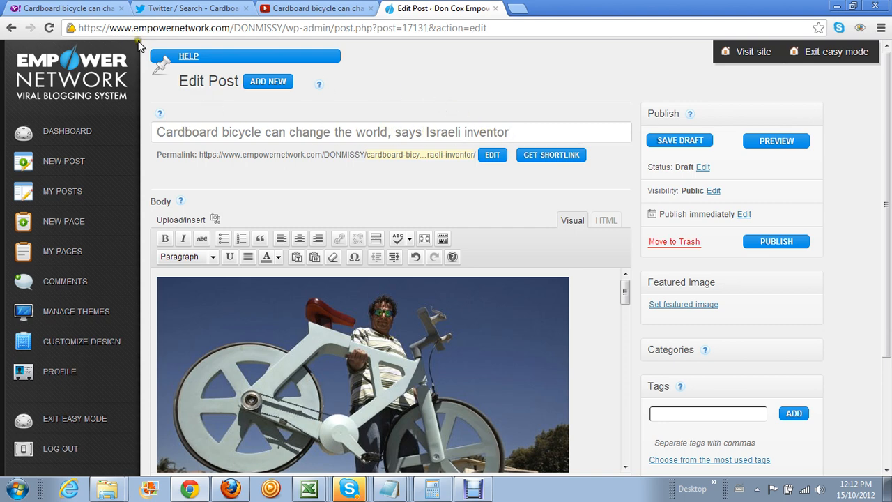
{"action": "left_click", "coordinate": [97, 15]}
{"action": "scroll", "coordinate": [390, 342], "scroll_direction": "down", "scroll_amount": 3}
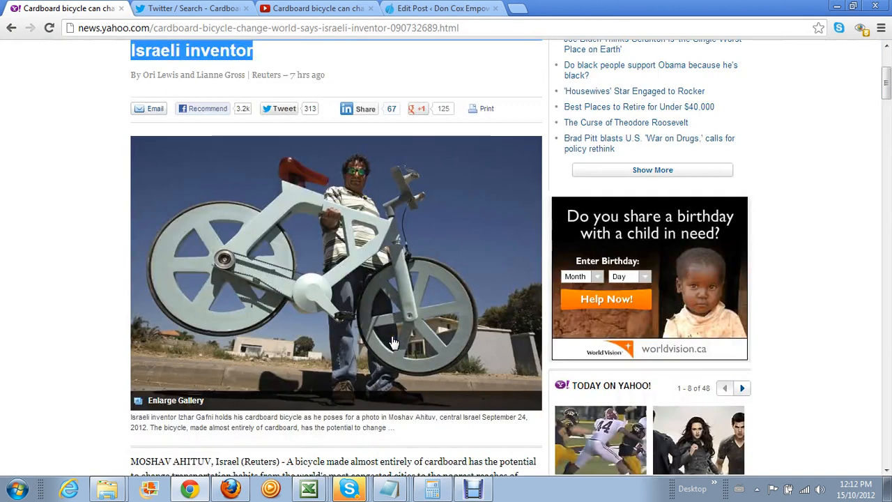
{"action": "right_click", "coordinate": [307, 217]}
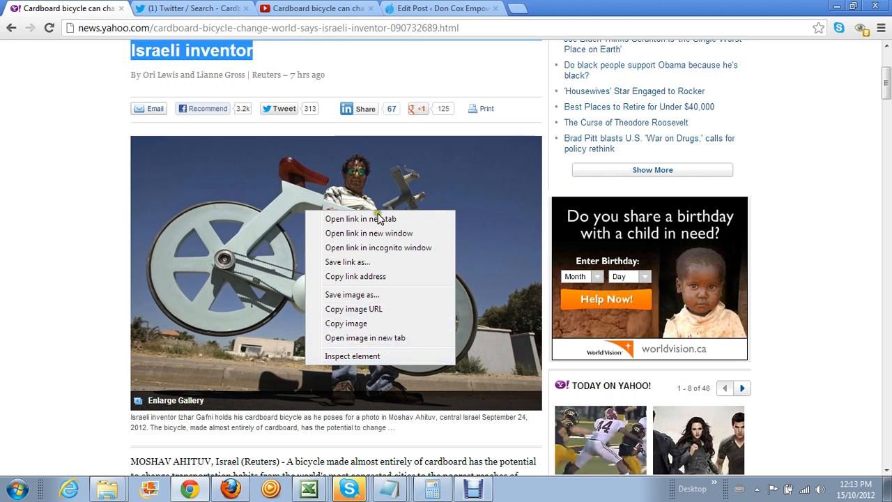
{"action": "left_click", "coordinate": [416, 15]}
{"action": "left_click", "coordinate": [417, 12]}
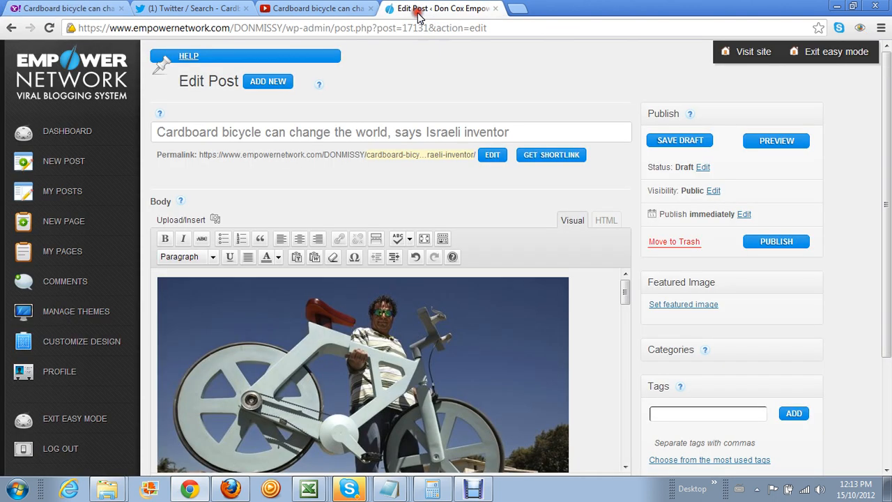
Delete the old bicycle image from the post body
{"action": "left_click", "coordinate": [199, 223]}
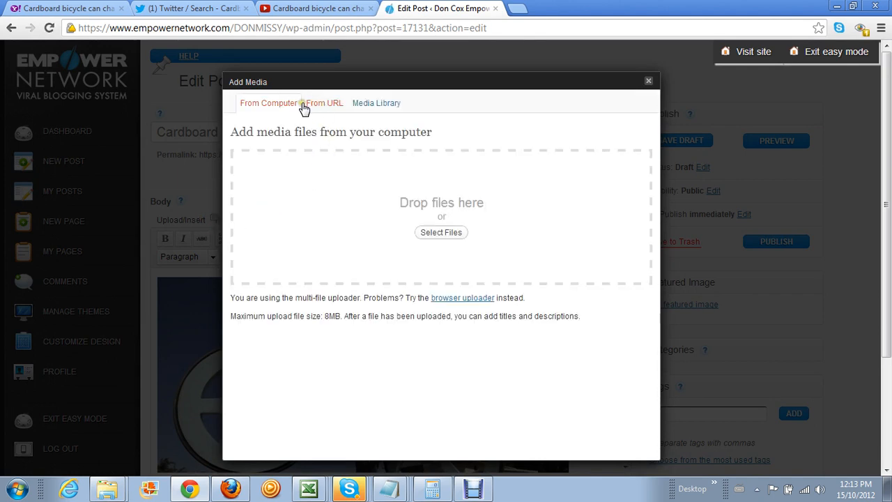
{"action": "left_click", "coordinate": [331, 105]}
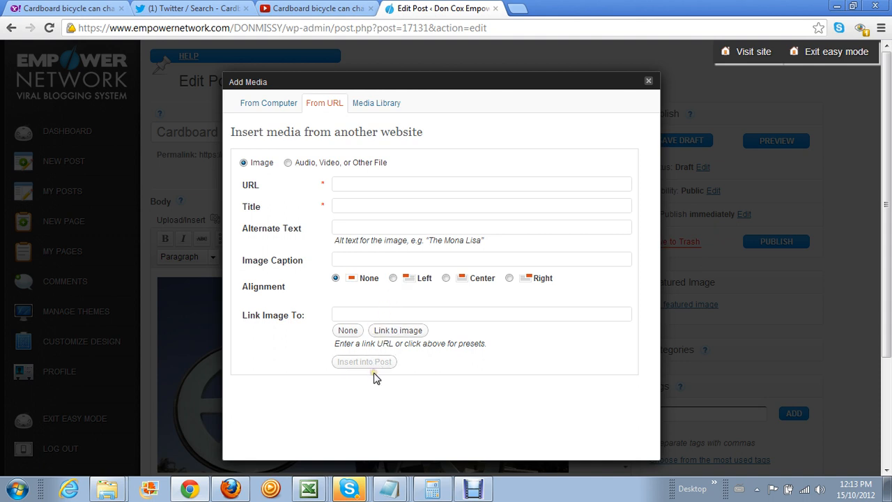
{"action": "left_click", "coordinate": [649, 85]}
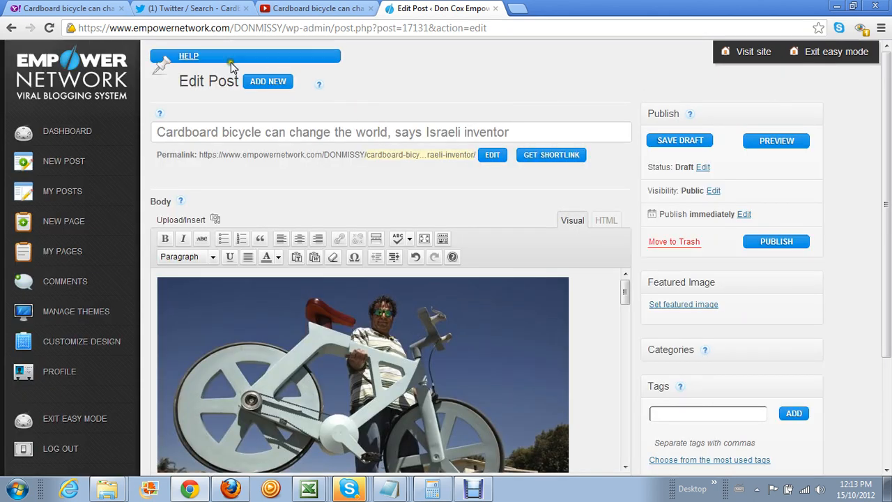
{"action": "left_click", "coordinate": [247, 368]}
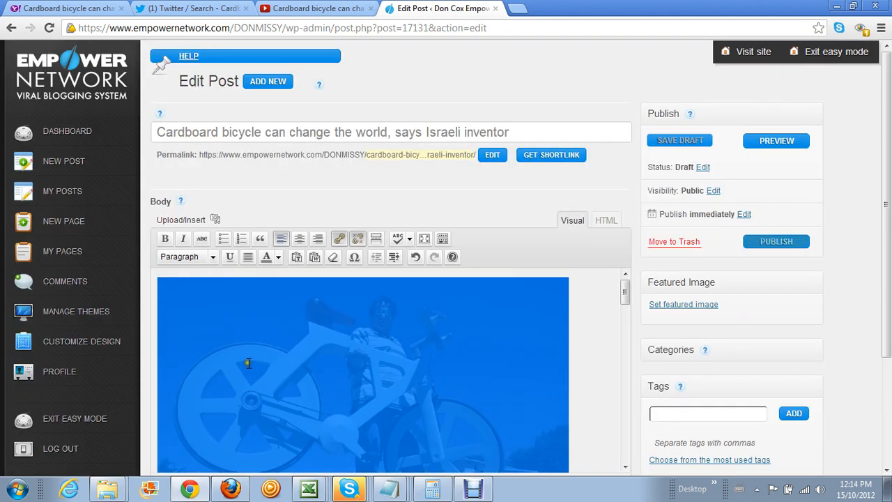
{"action": "key", "text": "Delete"}
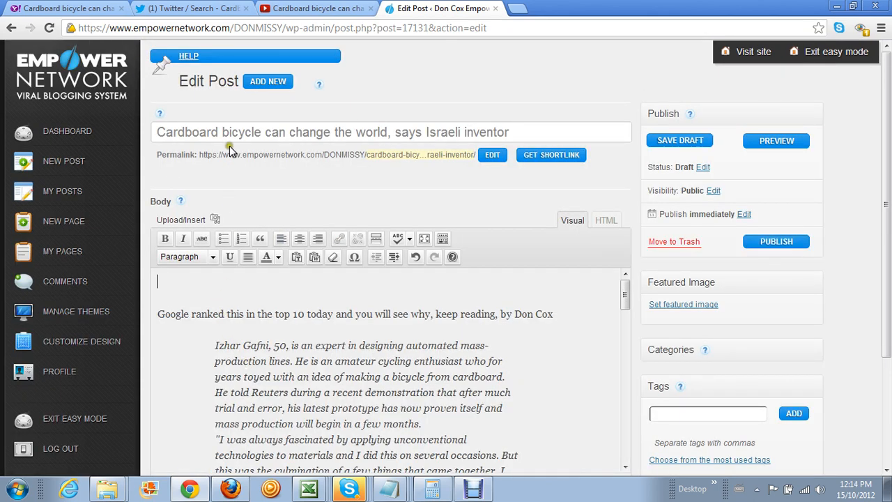
Place the cursor on the empty first line and open the From URL media form
{"action": "left_click", "coordinate": [198, 221]}
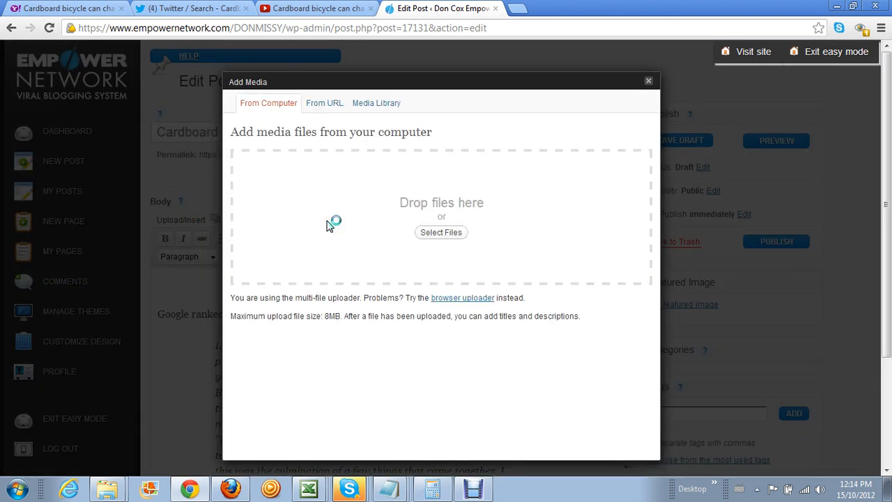
{"action": "left_click", "coordinate": [648, 81]}
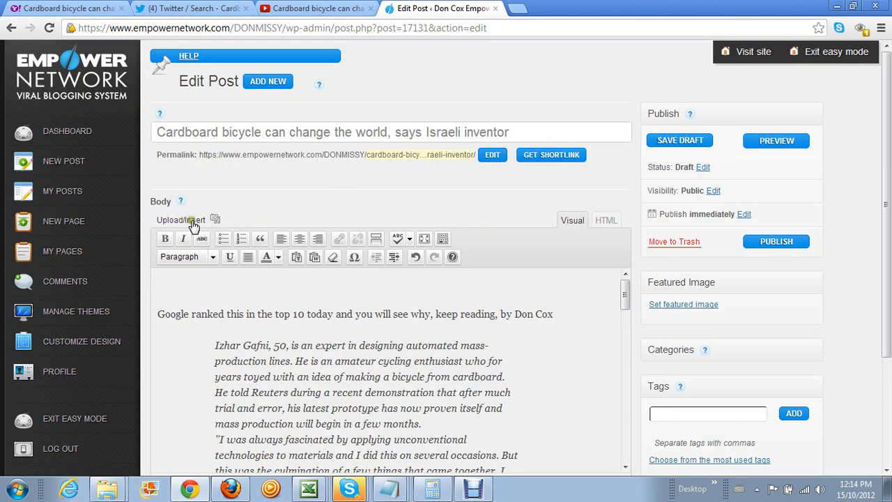
{"action": "left_click", "coordinate": [167, 281]}
{"action": "left_click", "coordinate": [214, 219]}
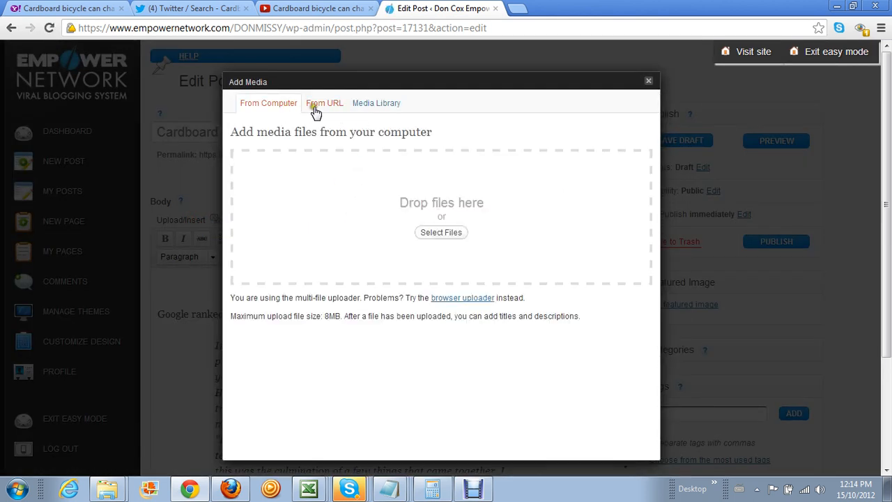
{"action": "left_click", "coordinate": [319, 104]}
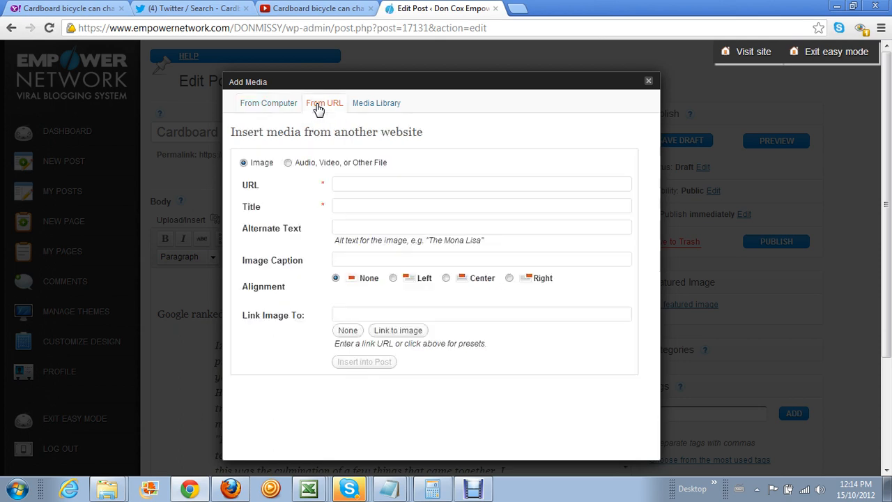
Copy the bicycle photo's address from the Yahoo article and paste it as the image URL
{"action": "left_click", "coordinate": [91, 14]}
{"action": "right_click", "coordinate": [258, 208]}
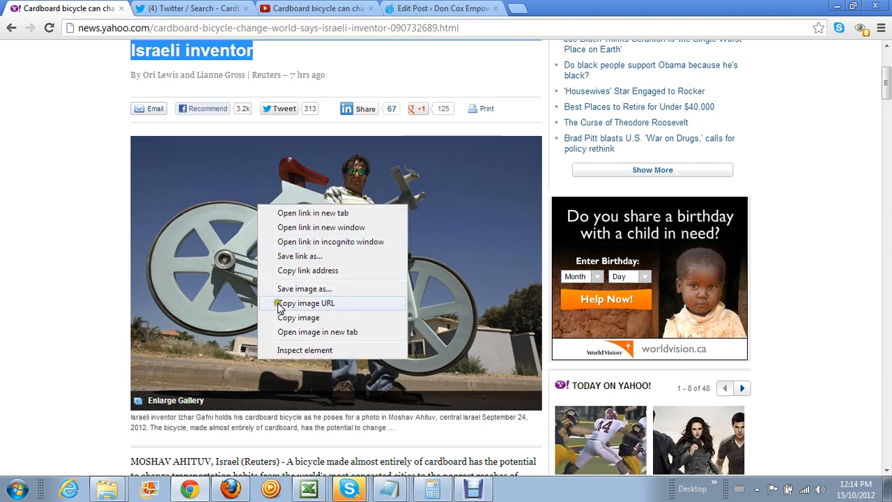
{"action": "left_click", "coordinate": [332, 307]}
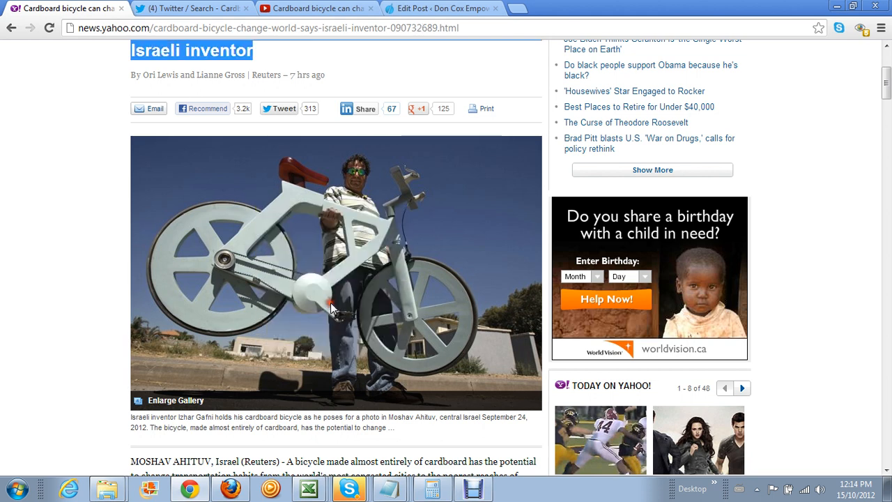
{"action": "left_click", "coordinate": [401, 14]}
{"action": "left_click", "coordinate": [336, 182]}
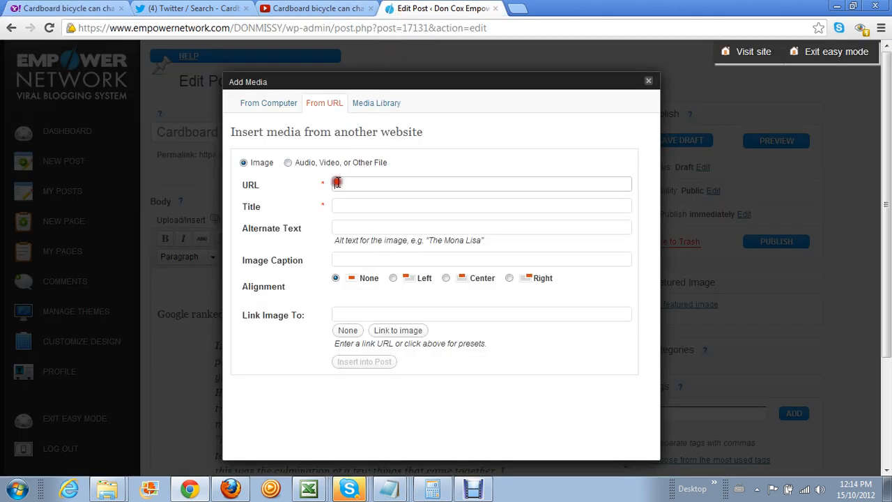
{"action": "right_click", "coordinate": [336, 182]}
{"action": "left_click", "coordinate": [352, 252]}
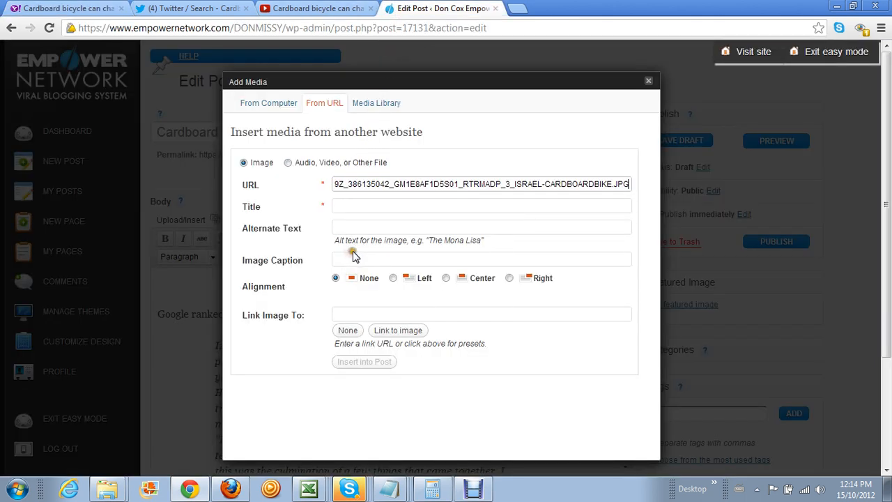
Paste the same address as the link, choose Link to image and Left alignment, then insert
{"action": "left_click", "coordinate": [343, 312]}
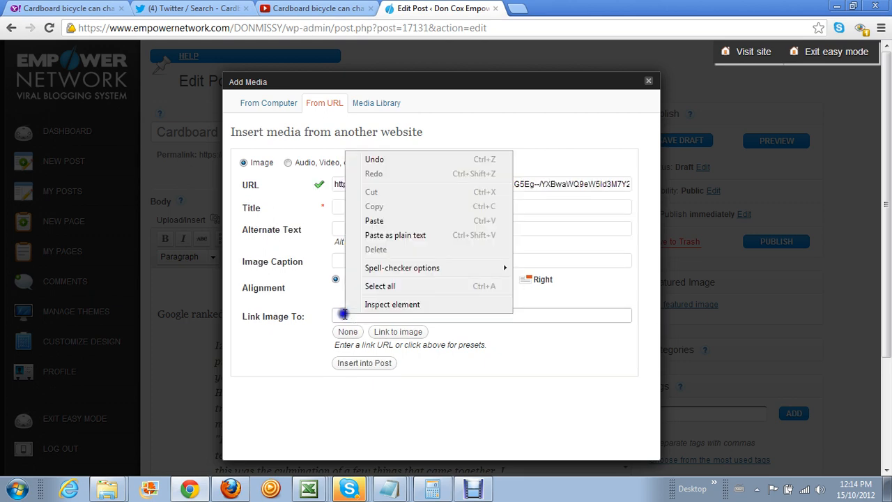
{"action": "right_click", "coordinate": [344, 313]}
{"action": "left_click", "coordinate": [386, 220]}
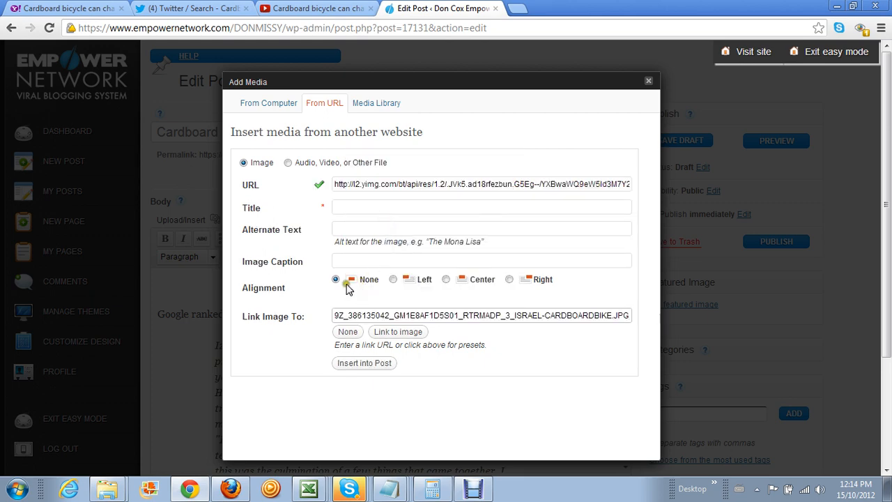
{"action": "left_click", "coordinate": [414, 337]}
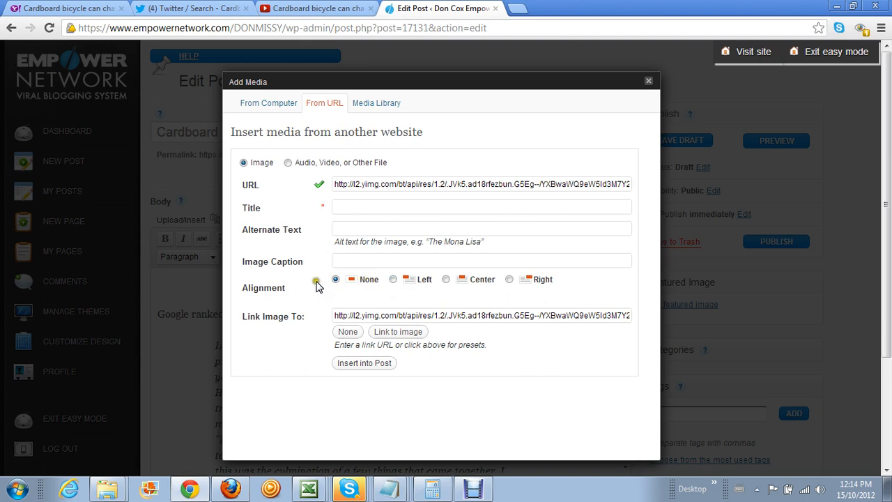
{"action": "left_click", "coordinate": [393, 279]}
{"action": "left_click", "coordinate": [365, 363]}
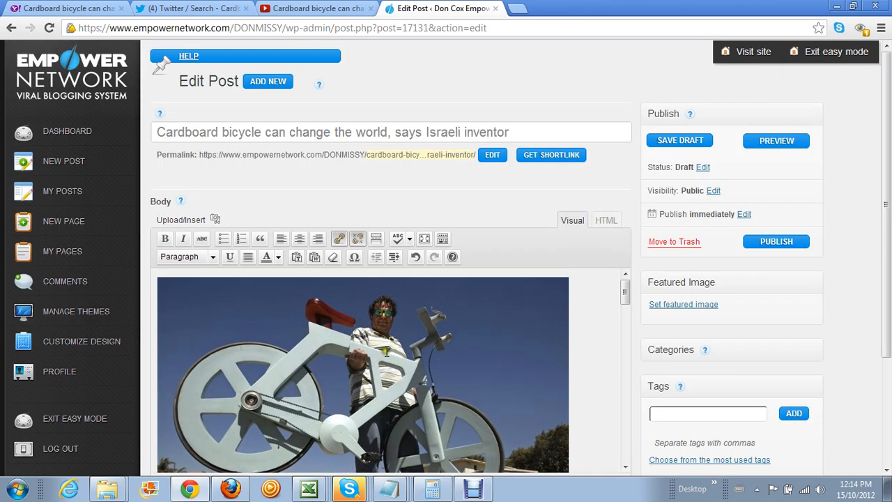
{"action": "scroll", "coordinate": [592, 332], "scroll_direction": "down", "scroll_amount": 3}
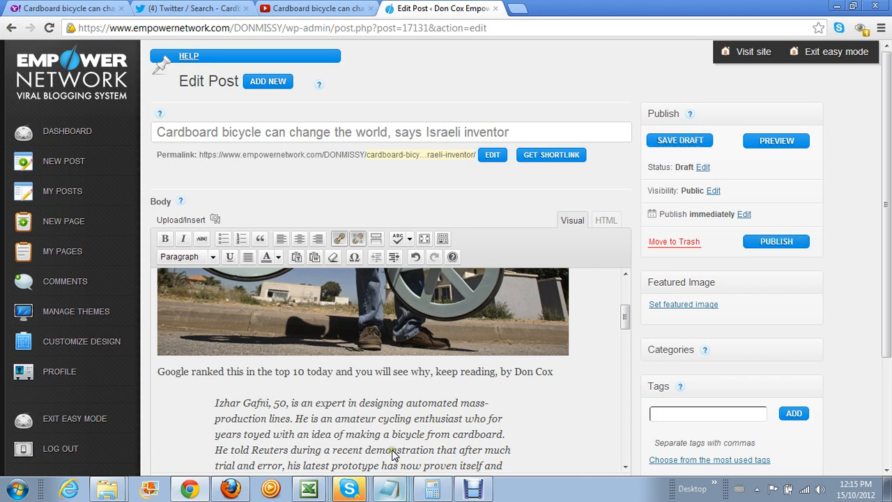
Copy the opening template sentence beginning 'My name is' and minimize Notepad
{"action": "key", "text": "alt+Tab"}
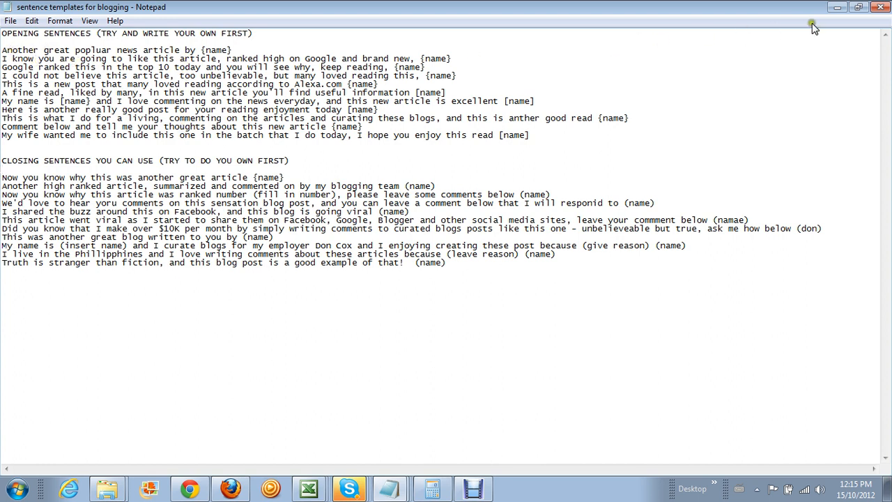
{"action": "mouse_move", "coordinate": [550, 93]}
{"action": "left_mouse_down"}
{"action": "mouse_move", "coordinate": [557, 103]}
{"action": "mouse_move", "coordinate": [315, 111]}
{"action": "mouse_move", "coordinate": [541, 113]}
{"action": "mouse_move", "coordinate": [538, 102]}
{"action": "left_mouse_up"}
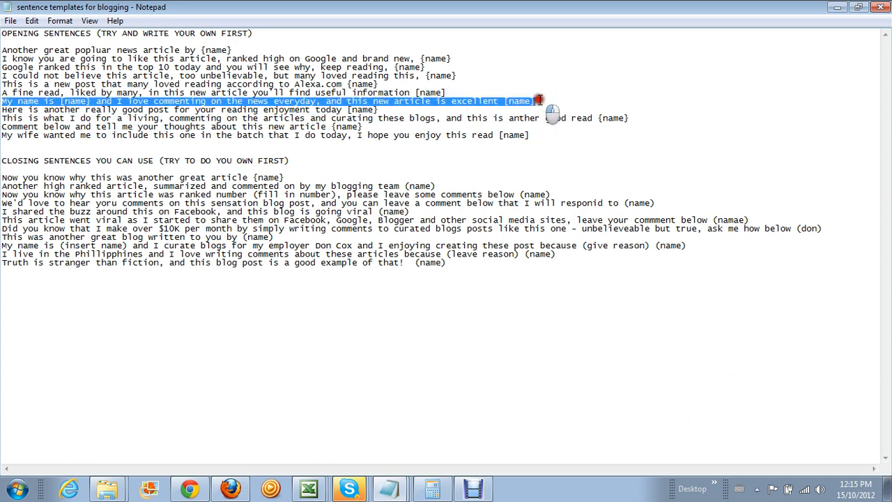
{"action": "right_click", "coordinate": [386, 98]}
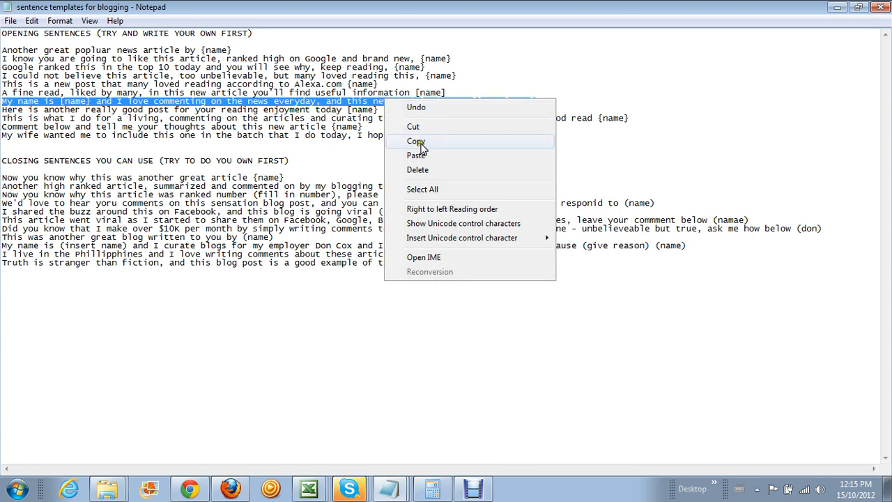
{"action": "left_click", "coordinate": [836, 6]}
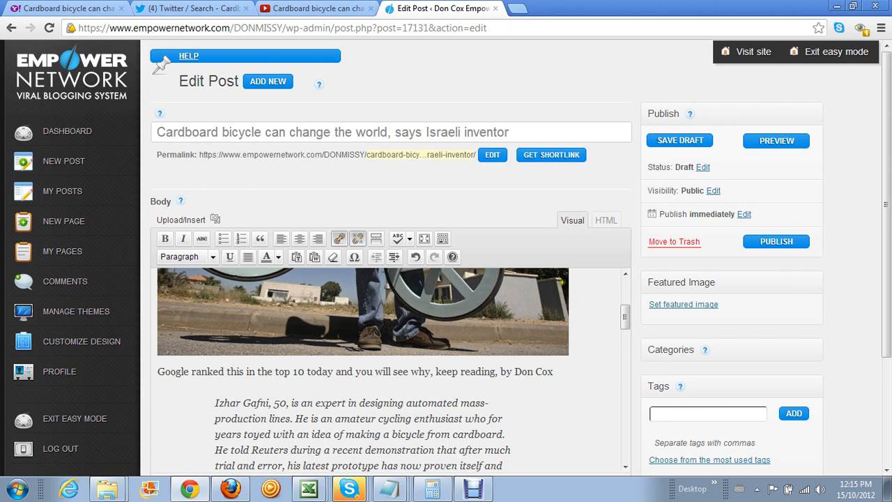
Inspect the 'Google ranked this…' opening line in HTML view, return to Visual, then switch to Excel
{"action": "left_click", "coordinate": [605, 221]}
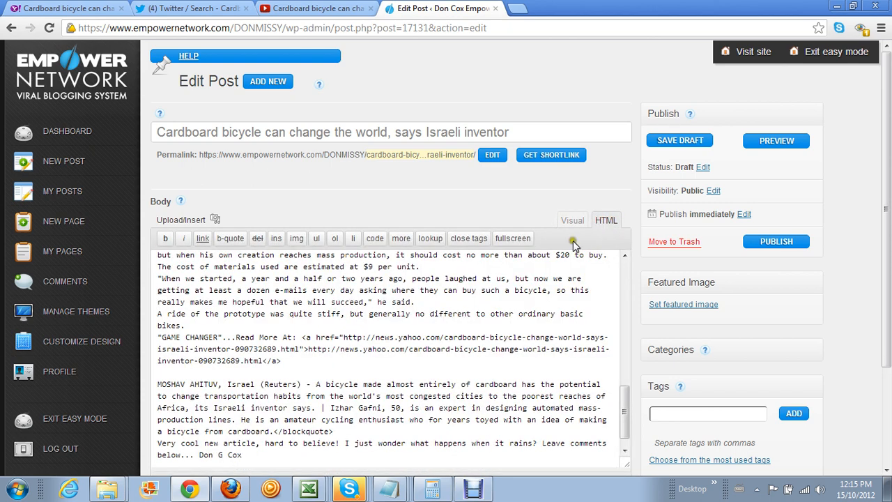
{"action": "left_click_drag", "start_coordinate": [624, 382], "coordinate": [624, 287]}
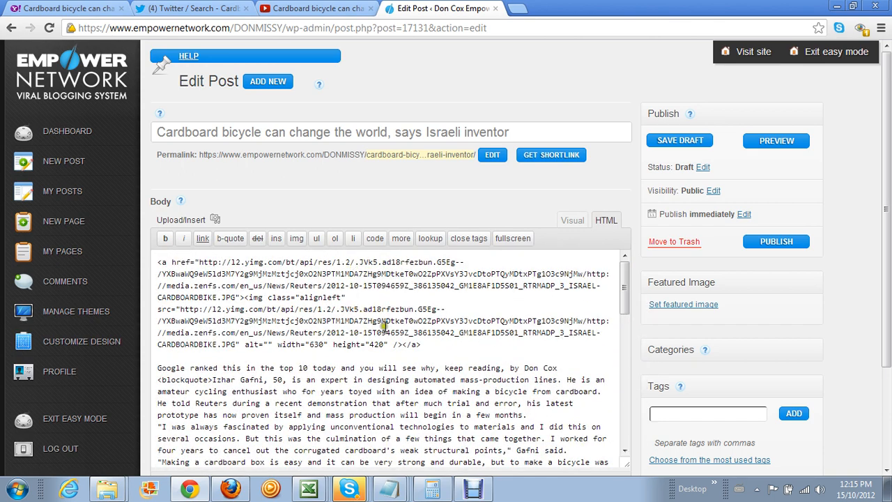
{"action": "left_click", "coordinate": [423, 344]}
{"action": "left_click_drag", "start_coordinate": [156, 367], "coordinate": [555, 367]}
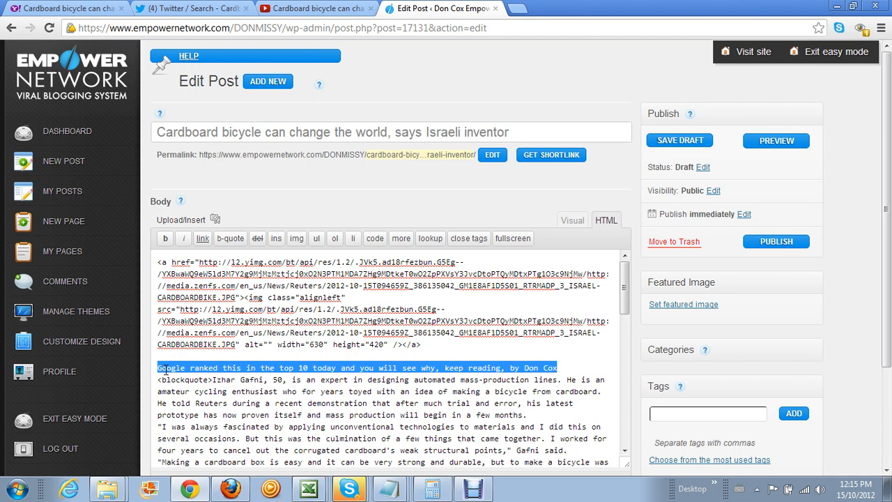
{"action": "left_click", "coordinate": [573, 220]}
{"action": "left_click", "coordinate": [572, 221]}
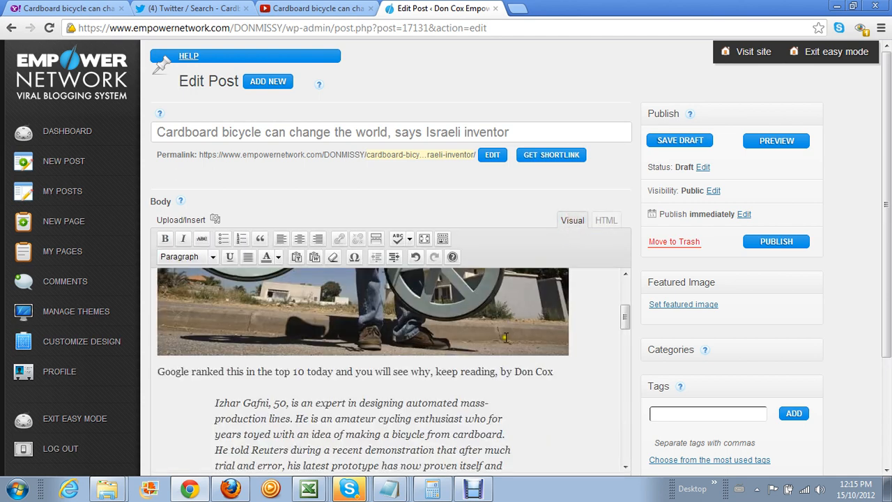
{"action": "scroll", "coordinate": [506, 337], "scroll_direction": "down", "scroll_amount": 2}
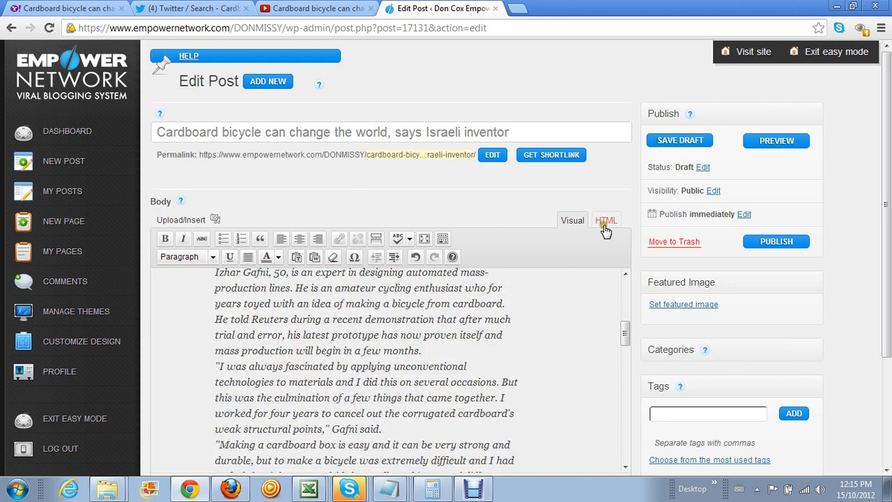
{"action": "scroll", "coordinate": [550, 293], "scroll_direction": "up", "scroll_amount": 2}
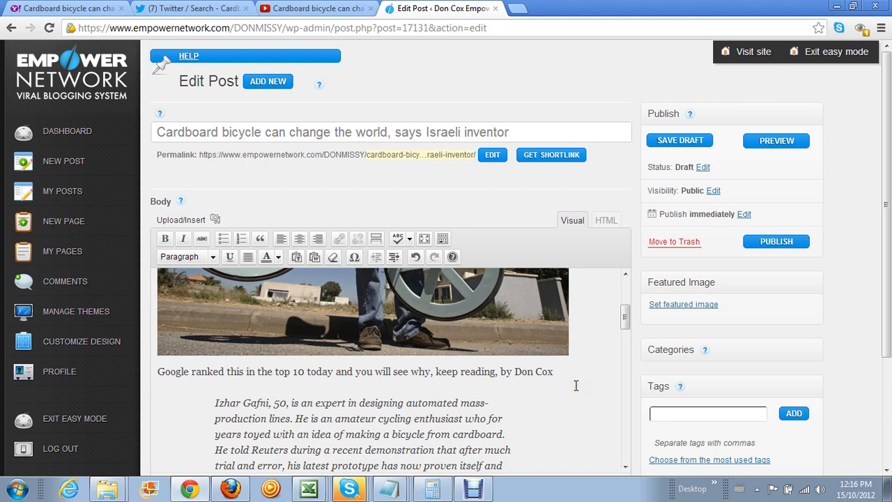
{"action": "scroll", "coordinate": [575, 386], "scroll_direction": "down", "scroll_amount": 4}
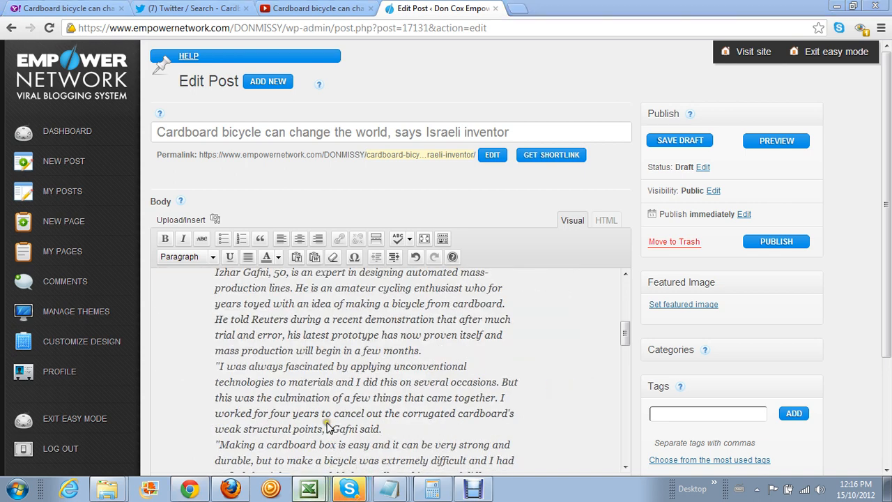
{"action": "key", "text": "alt+Tab"}
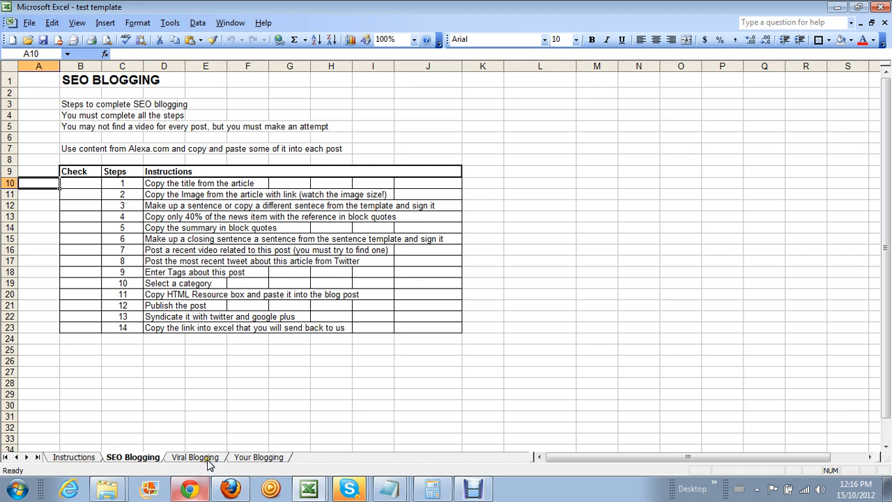
Bring back the post editor, scroll its body, then open the Yahoo cardboard bicycle article tab
{"action": "left_click", "coordinate": [200, 491]}
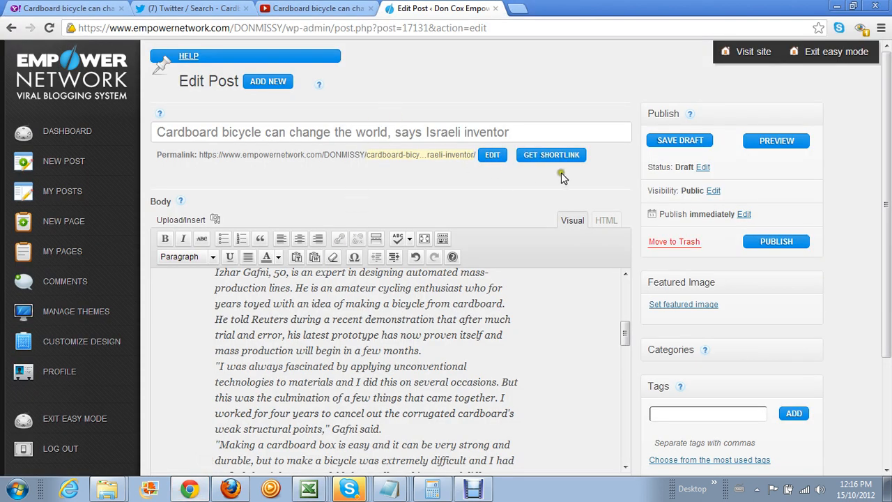
{"action": "scroll", "coordinate": [549, 304], "scroll_direction": "down", "scroll_amount": 6}
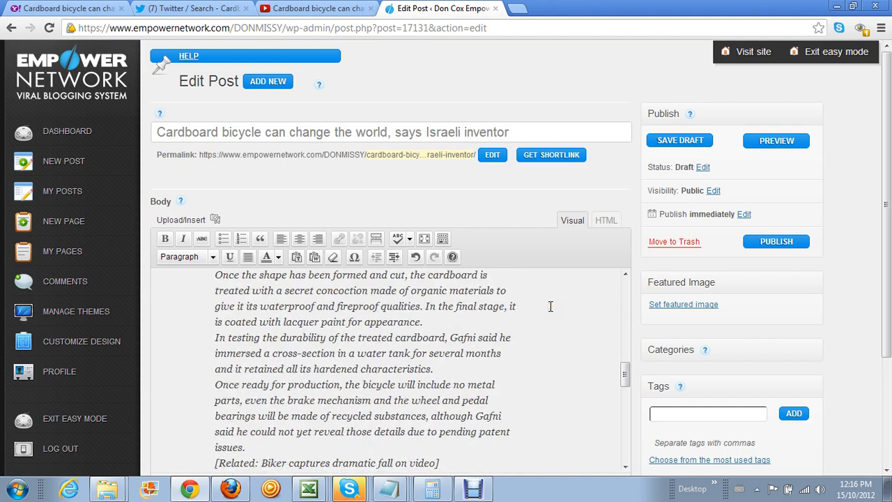
{"action": "scroll", "coordinate": [549, 304], "scroll_direction": "up", "scroll_amount": 10}
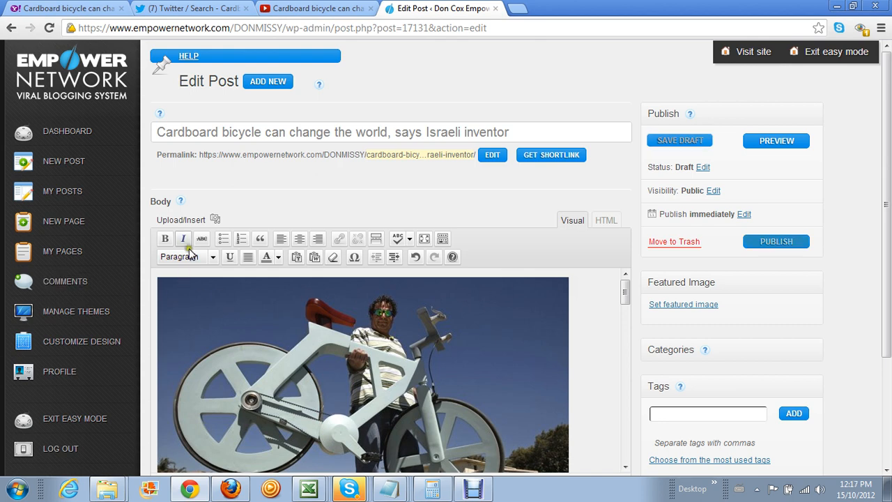
{"action": "left_click", "coordinate": [82, 9]}
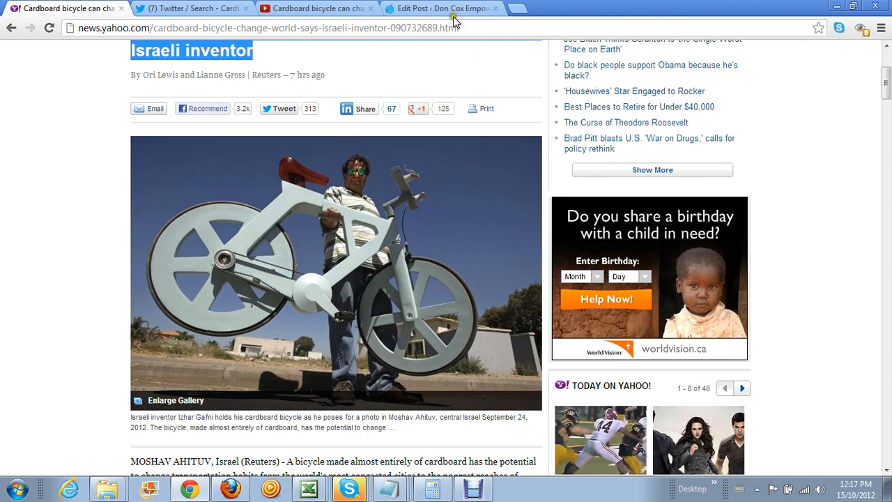
Read steps 3 and 4 (cells D12, D13) of the Excel SEO Blogging checklist, then minimize Excel
{"action": "left_click", "coordinate": [310, 490]}
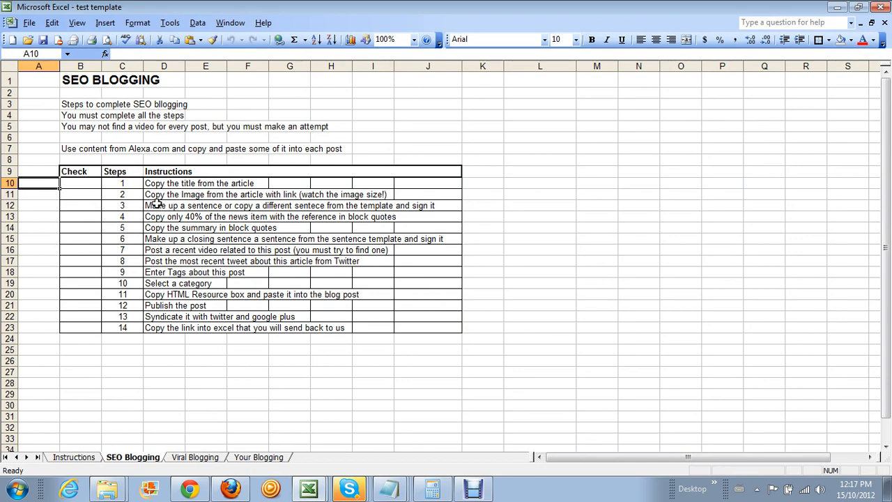
{"action": "left_click", "coordinate": [155, 204]}
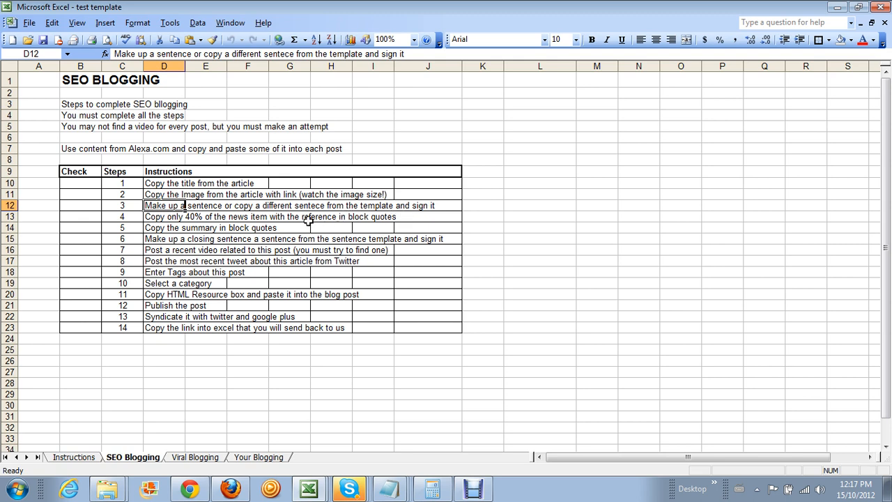
{"action": "left_click", "coordinate": [154, 216]}
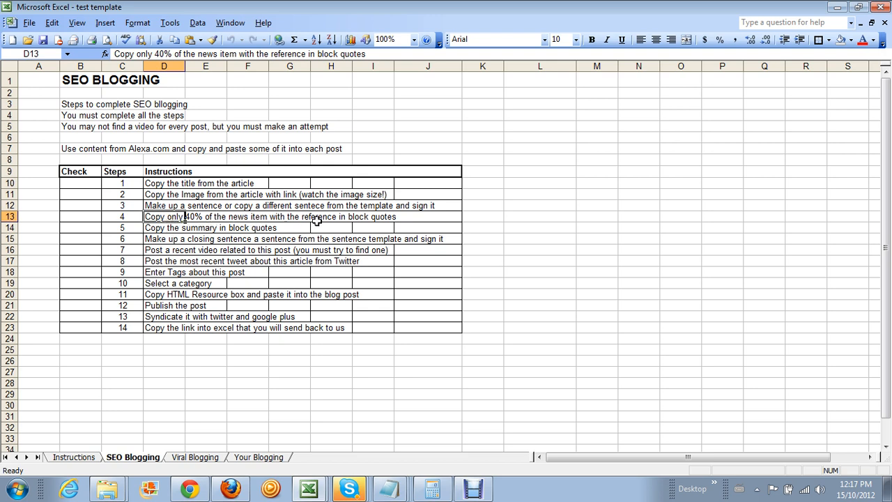
{"action": "left_click", "coordinate": [837, 7]}
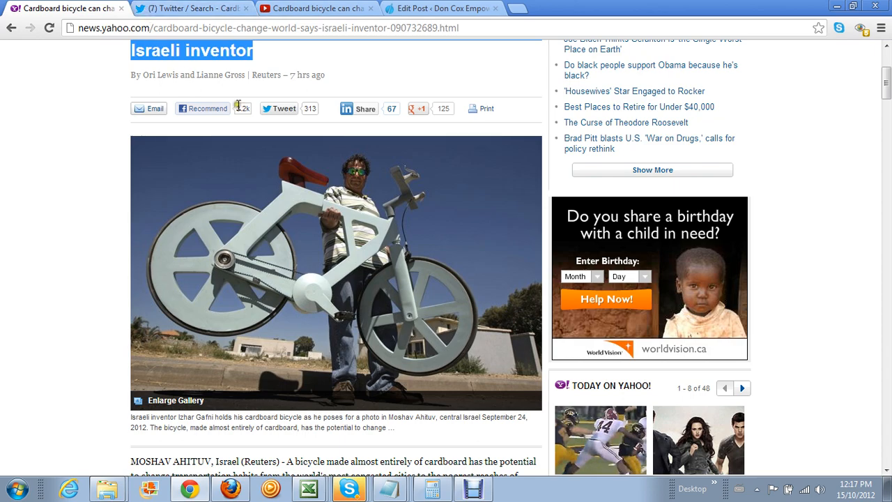
Copy the Yahoo article passage from 'MOSHAV AHITUV' through the 'GAME CHANGER' heading
{"action": "scroll", "coordinate": [240, 106], "scroll_direction": "down", "scroll_amount": 5}
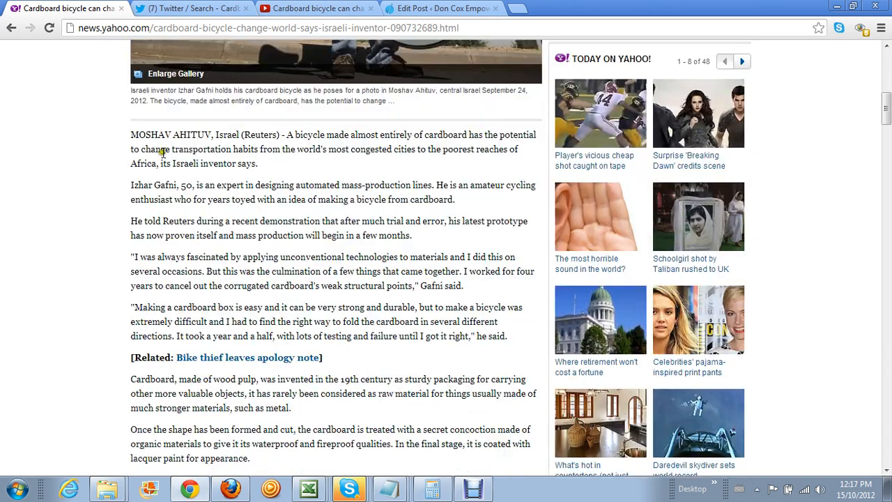
{"action": "scroll", "coordinate": [152, 154], "scroll_direction": "down", "scroll_amount": 11}
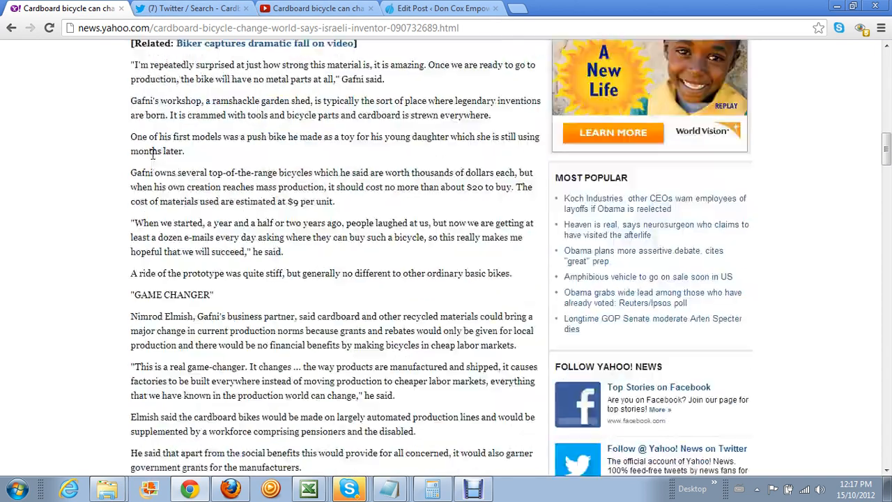
{"action": "scroll", "coordinate": [152, 154], "scroll_direction": "down", "scroll_amount": 9}
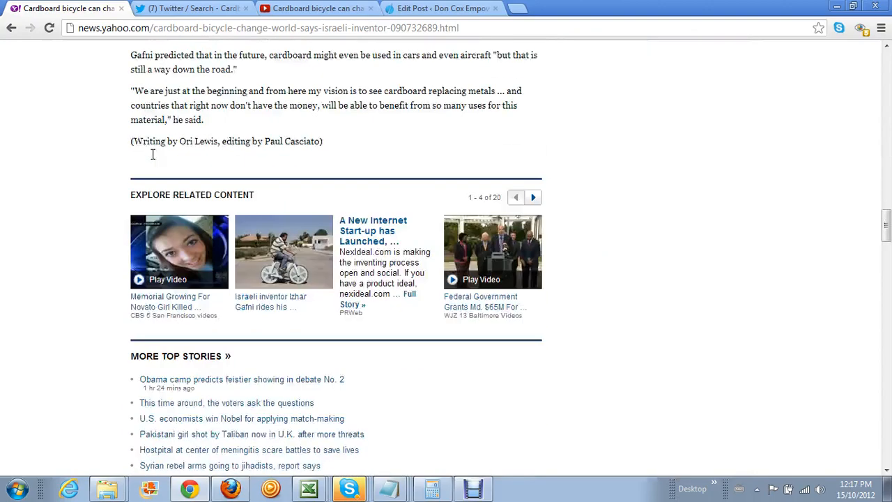
{"action": "scroll", "coordinate": [150, 155], "scroll_direction": "up", "scroll_amount": 5}
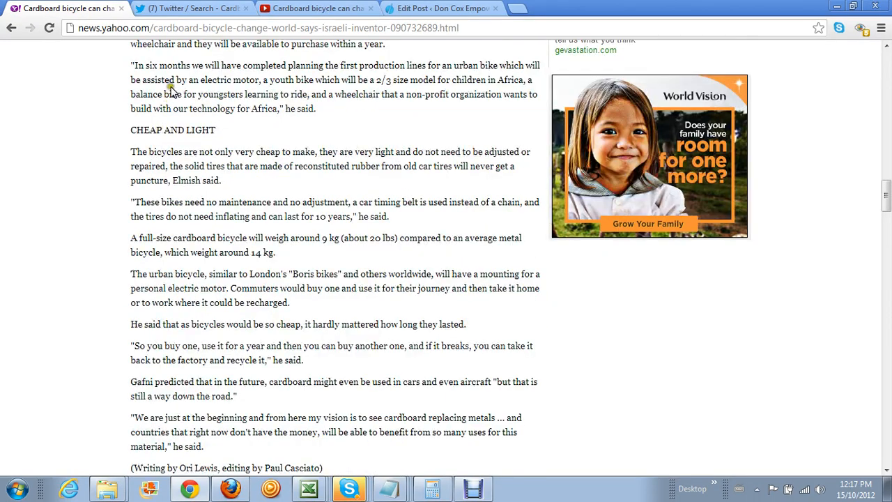
{"action": "scroll", "coordinate": [167, 128], "scroll_direction": "up", "scroll_amount": 5}
{"action": "scroll", "coordinate": [167, 127], "scroll_direction": "up", "scroll_amount": 2}
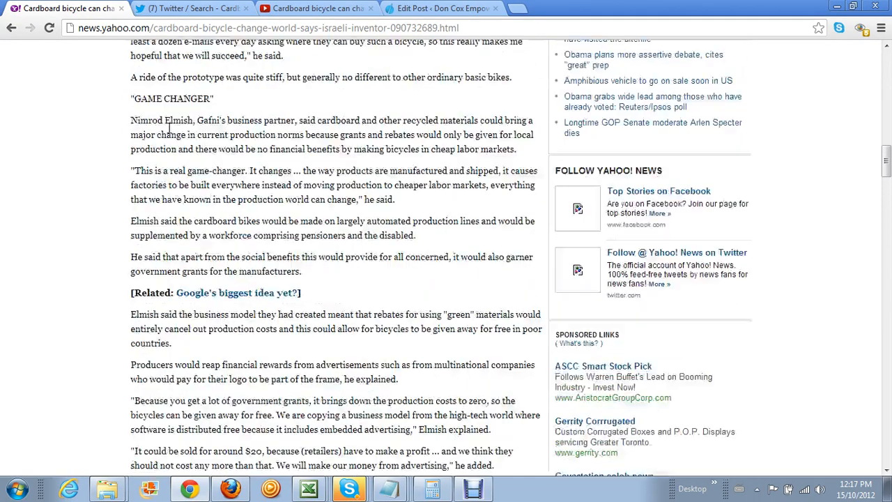
{"action": "scroll", "coordinate": [167, 128], "scroll_direction": "up", "scroll_amount": 11}
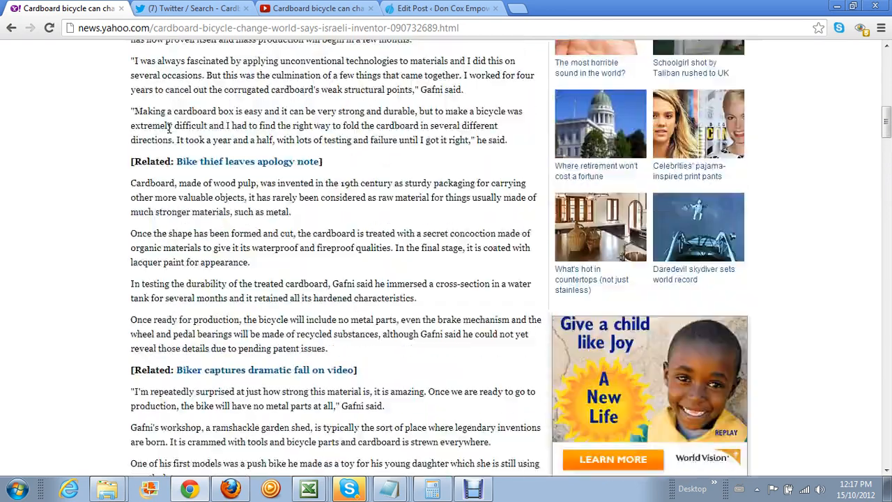
{"action": "scroll", "coordinate": [167, 128], "scroll_direction": "up", "scroll_amount": 4}
{"action": "scroll", "coordinate": [168, 128], "scroll_direction": "down", "scroll_amount": 2}
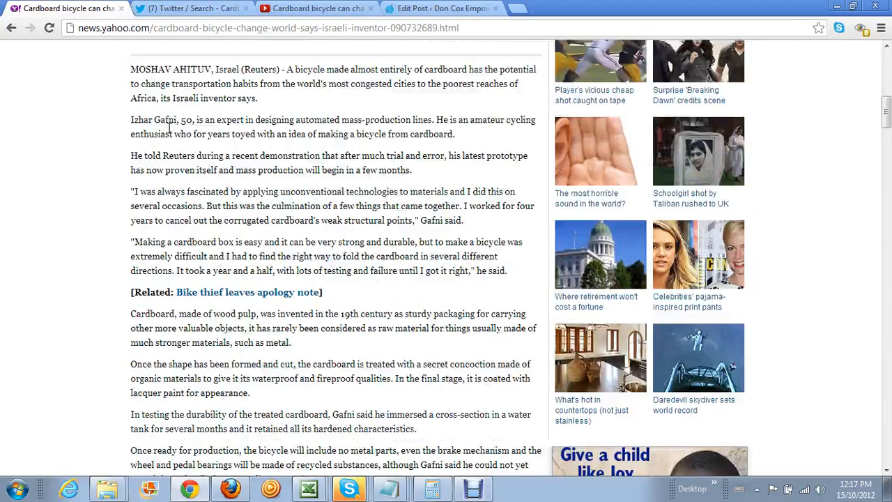
{"action": "scroll", "coordinate": [170, 127], "scroll_direction": "down", "scroll_amount": 7}
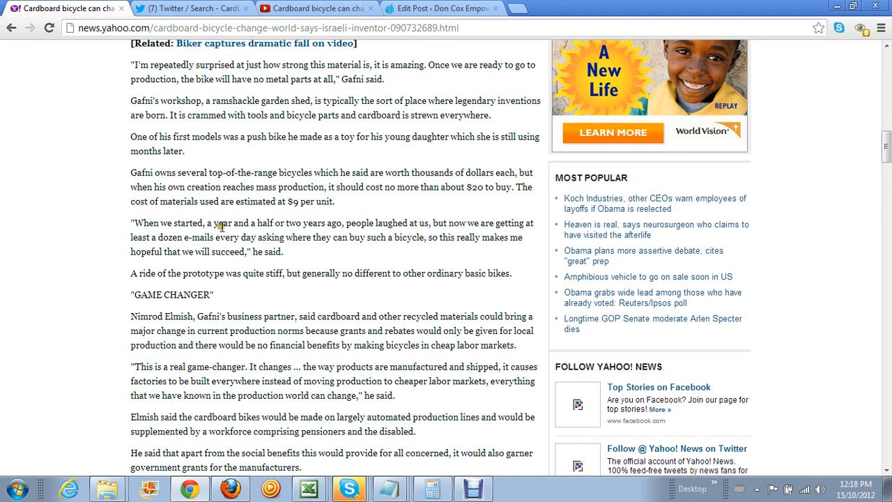
{"action": "left_click_drag", "start_coordinate": [230, 306], "coordinate": [138, 314]}
{"action": "right_click", "coordinate": [137, 315]}
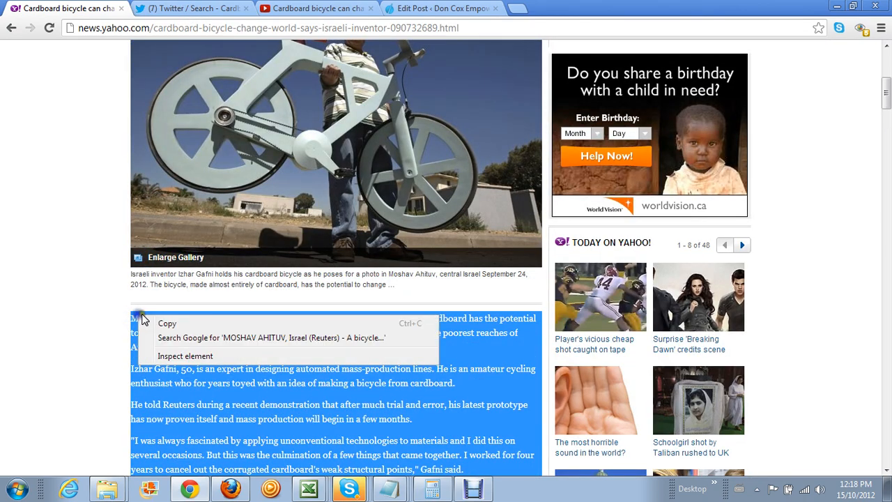
{"action": "left_click", "coordinate": [172, 324]}
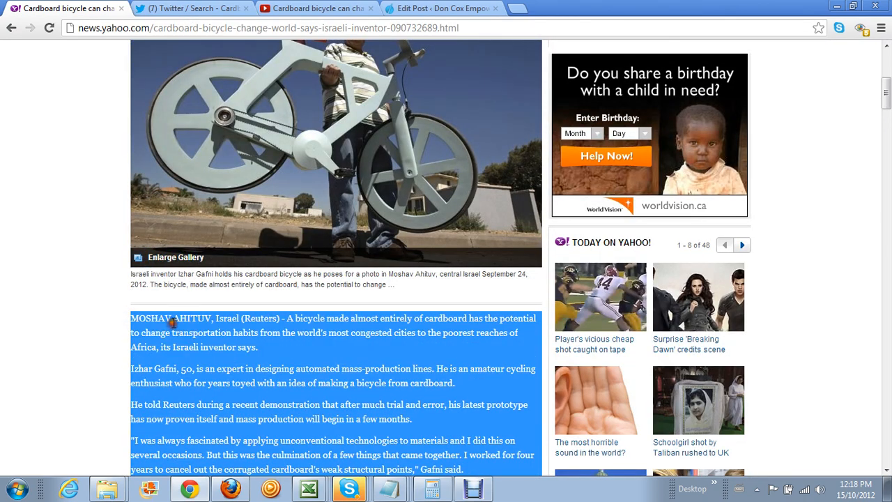
{"action": "left_click", "coordinate": [418, 9]}
Paste the copied article passage over the selected quote text starting at Izhar
{"action": "scroll", "coordinate": [292, 287], "scroll_direction": "down", "scroll_amount": 5}
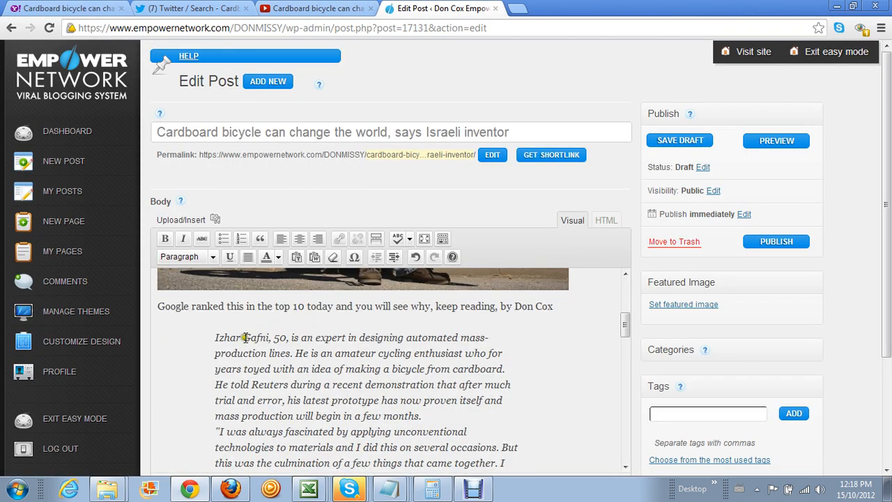
{"action": "left_click_drag", "start_coordinate": [216, 336], "coordinate": [411, 408]}
{"action": "right_click", "coordinate": [232, 287]}
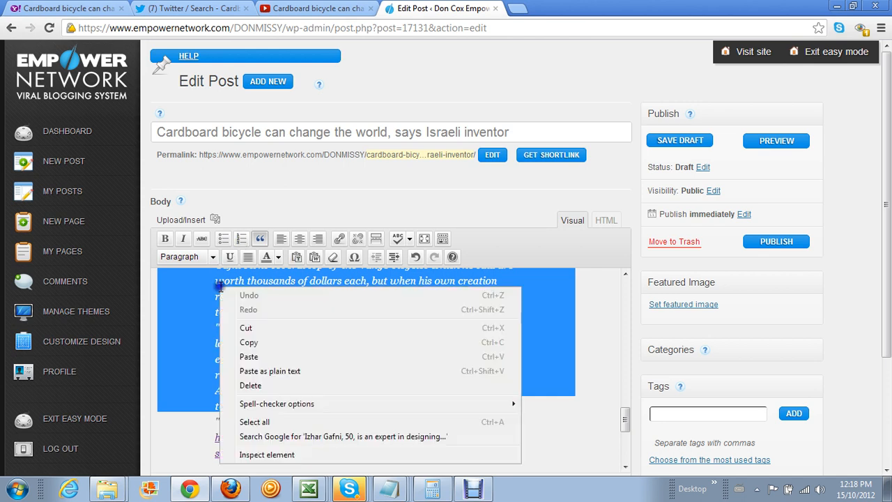
{"action": "left_click", "coordinate": [289, 358]}
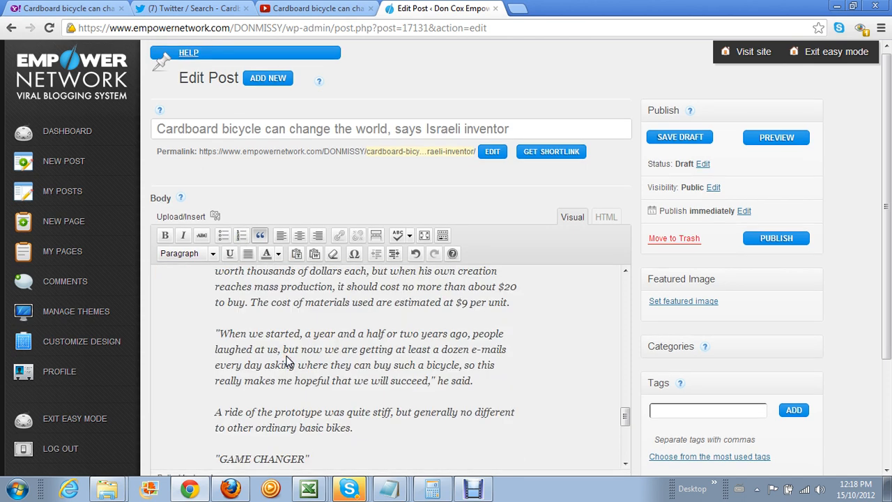
Format the pasted article paragraphs as an indented italic block quote
{"action": "scroll", "coordinate": [285, 360], "scroll_direction": "up", "scroll_amount": 15}
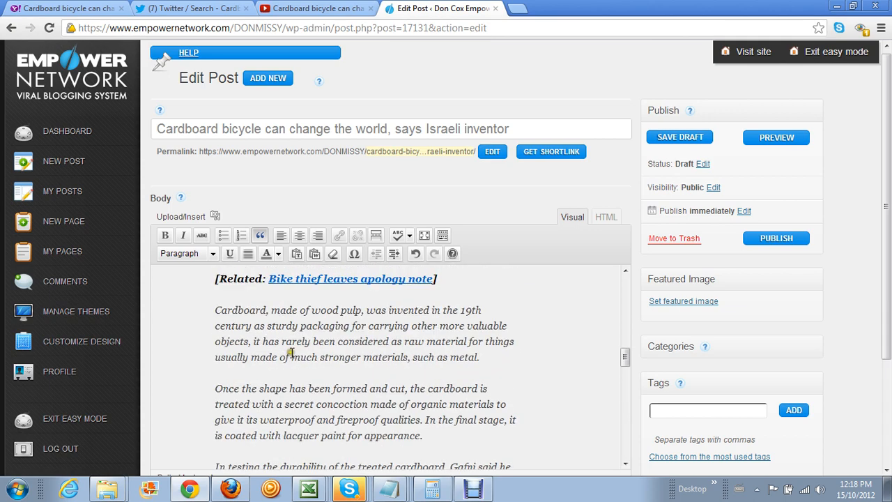
{"action": "scroll", "coordinate": [291, 353], "scroll_direction": "up", "scroll_amount": 10}
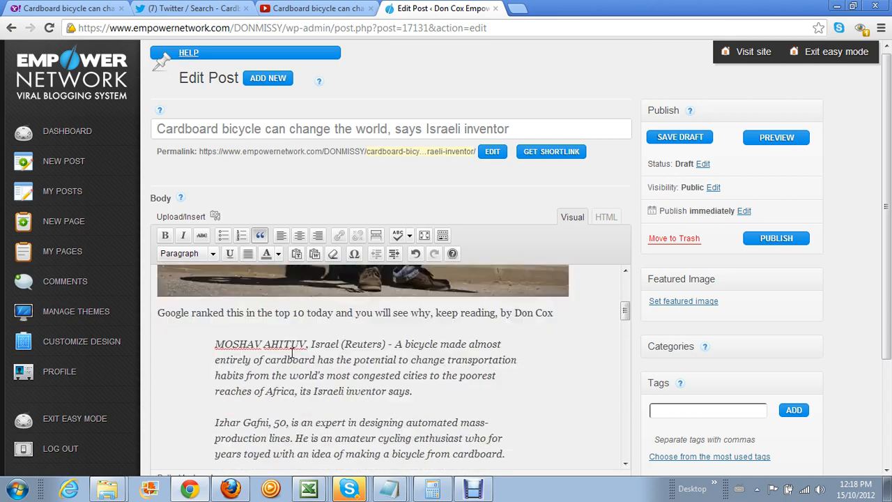
{"action": "scroll", "coordinate": [289, 350], "scroll_direction": "up", "scroll_amount": 2}
{"action": "left_click_drag", "start_coordinate": [214, 341], "coordinate": [320, 373]}
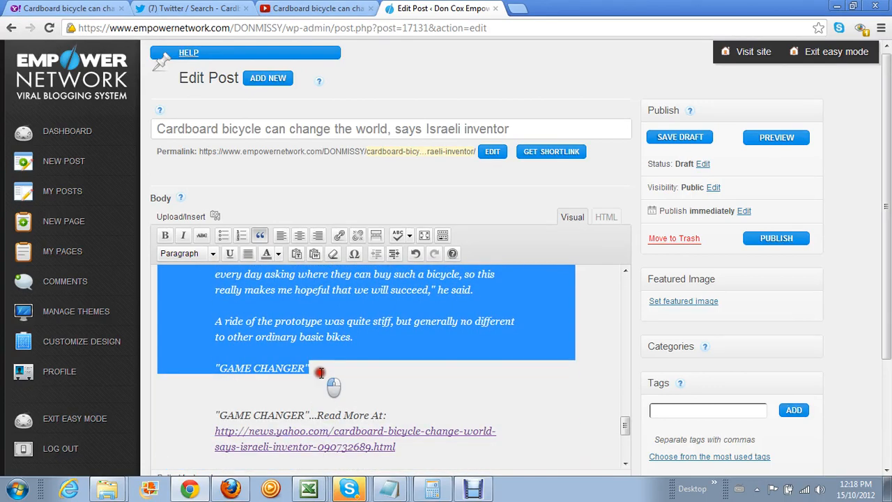
{"action": "left_click", "coordinate": [262, 236]}
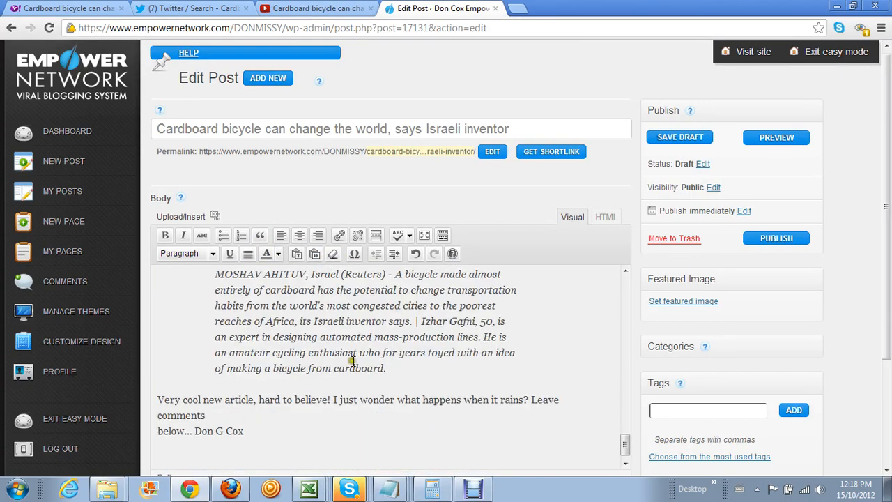
{"action": "left_click_drag", "start_coordinate": [388, 370], "coordinate": [155, 413]}
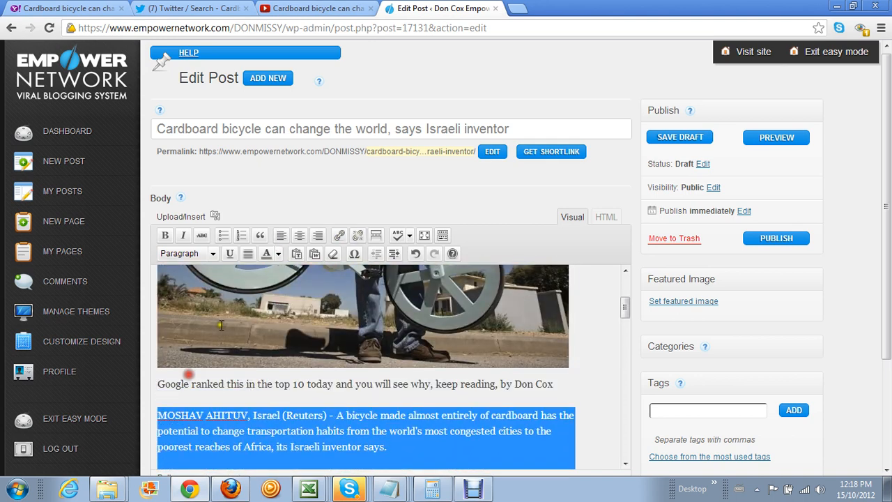
{"action": "left_click", "coordinate": [260, 235]}
Deselect the quote and place the cursor on the empty line below GAME CHANGER
{"action": "scroll", "coordinate": [385, 428], "scroll_direction": "down", "scroll_amount": 2}
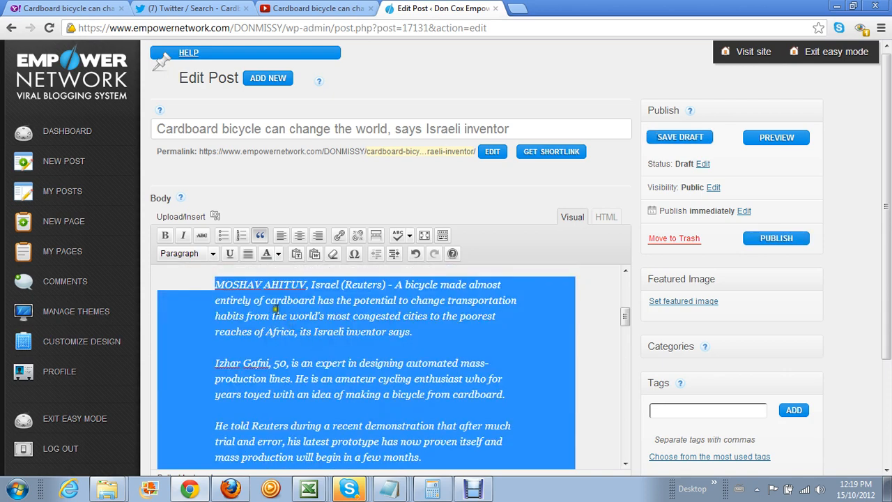
{"action": "scroll", "coordinate": [498, 295], "scroll_direction": "down", "scroll_amount": 10}
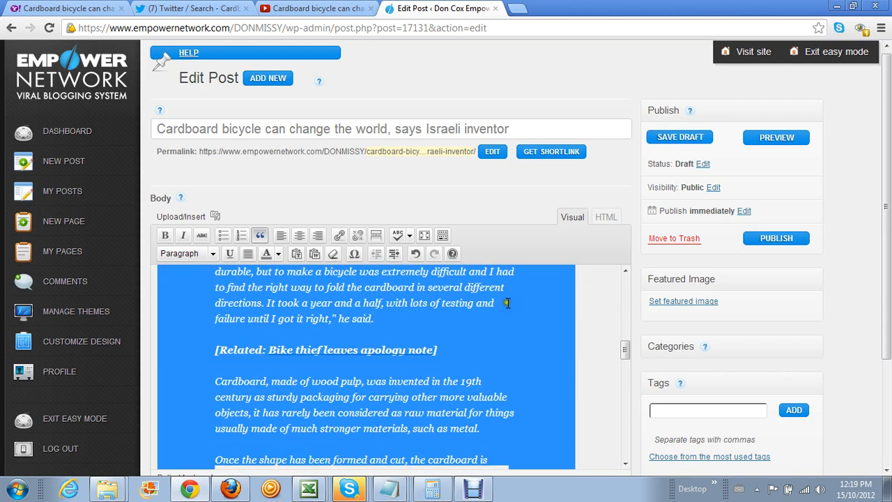
{"action": "scroll", "coordinate": [494, 314], "scroll_direction": "down", "scroll_amount": 8}
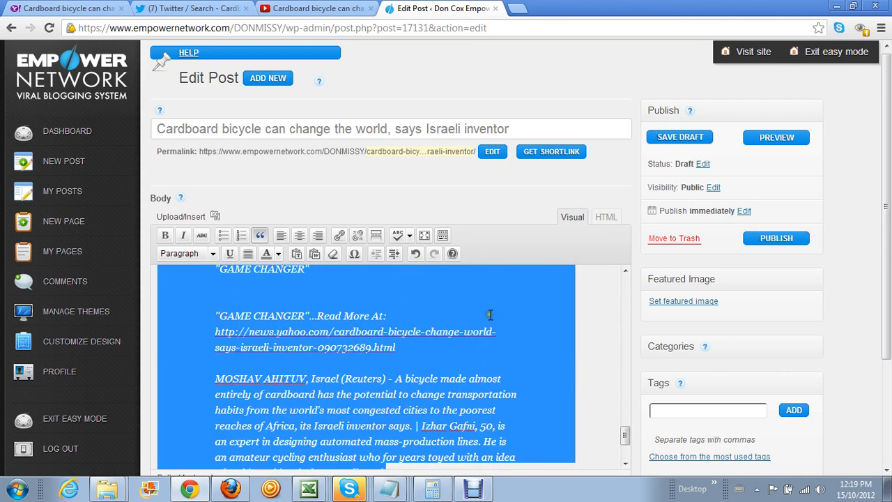
{"action": "left_click", "coordinate": [574, 367]}
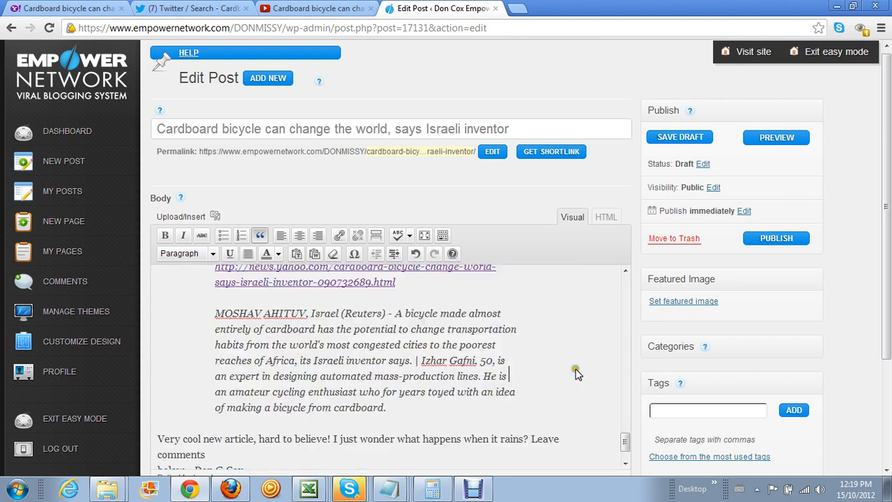
{"action": "scroll", "coordinate": [489, 365], "scroll_direction": "up", "scroll_amount": 2}
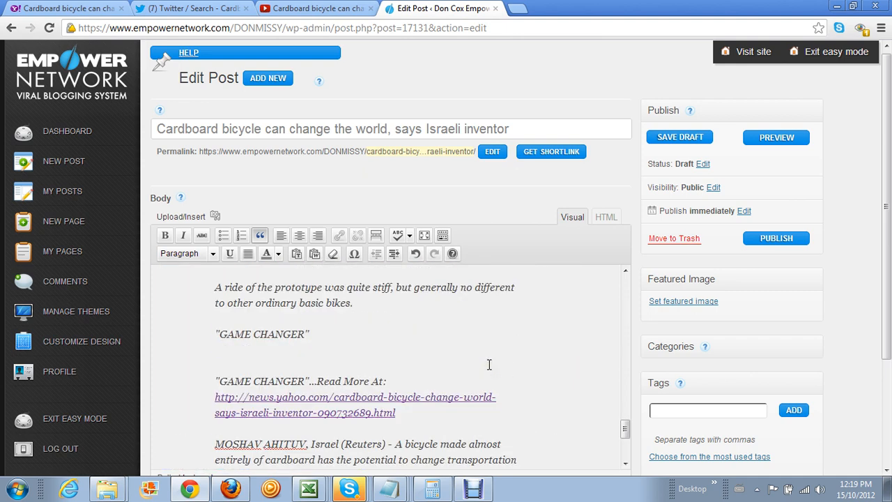
{"action": "left_click", "coordinate": [235, 359]}
Delete the empty line and the stray quote line and period after 'bikes'
{"action": "key", "text": "BackSpace"}
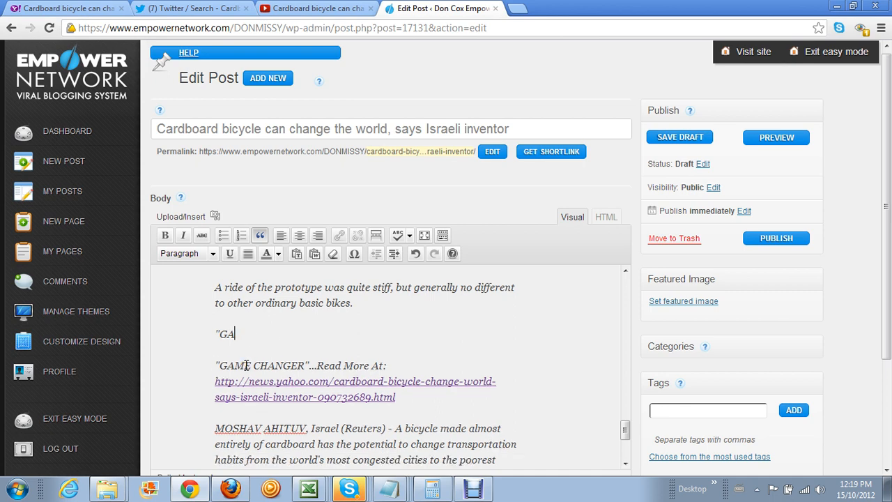
{"action": "key", "text": "BackSpace"}
{"action": "key", "text": "BackSpace"}
{"action": "key", "text": "BackSpace"}
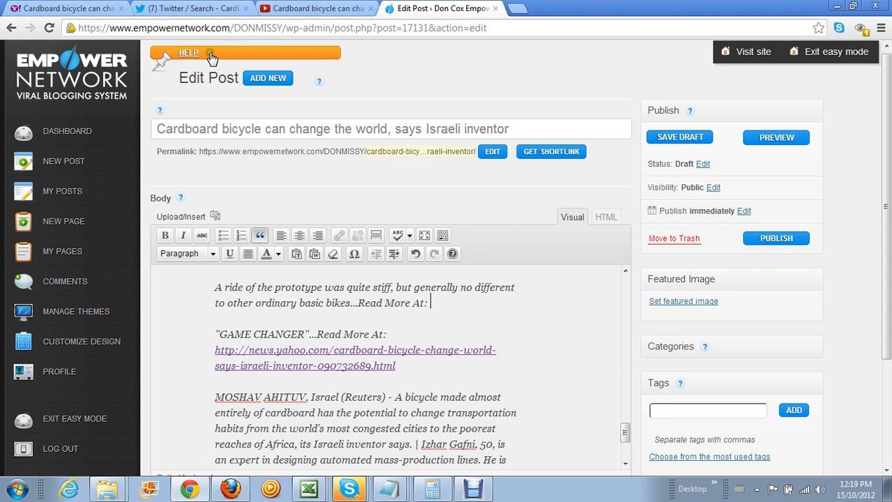
Copy the Yahoo cardboard-bicycle article's URL from the address bar
{"action": "left_click", "coordinate": [70, 9]}
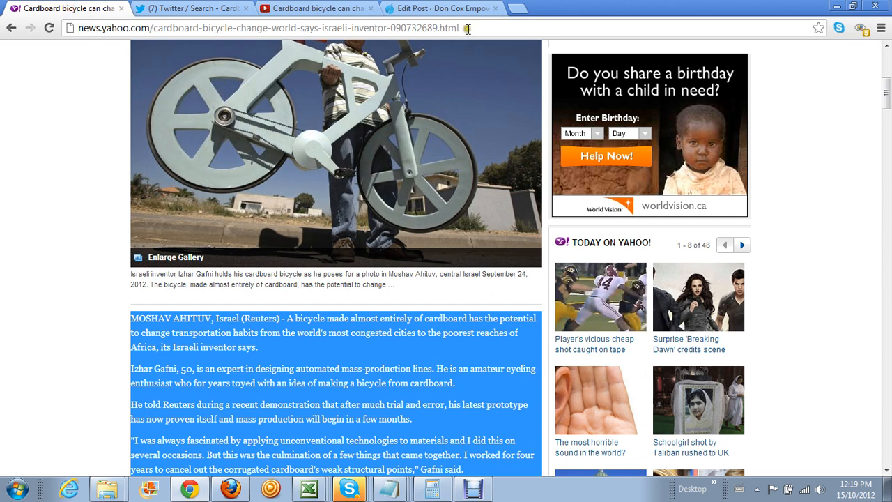
{"action": "left_click_drag", "start_coordinate": [466, 28], "coordinate": [78, 28]}
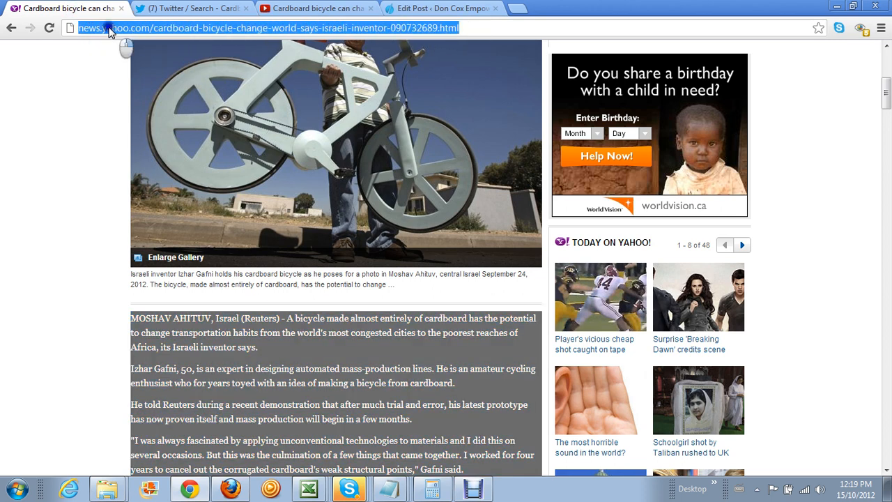
{"action": "right_click", "coordinate": [112, 28]}
{"action": "left_click", "coordinate": [143, 68]}
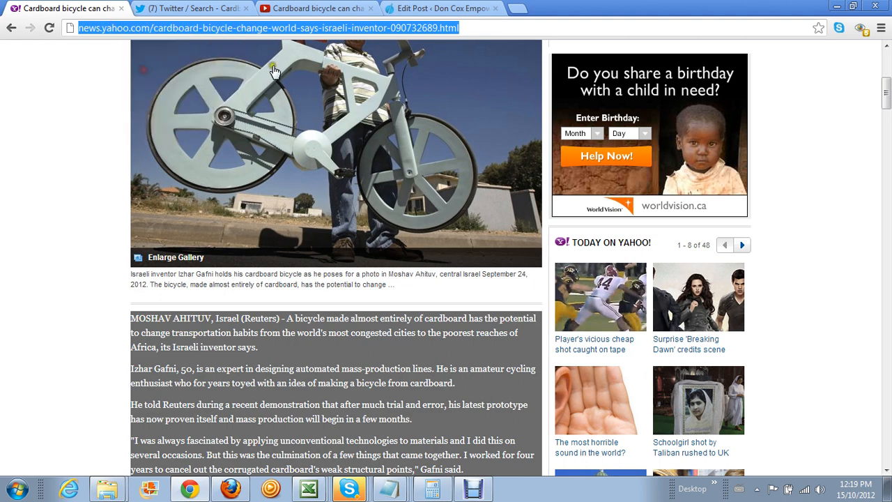
{"action": "left_click", "coordinate": [428, 10]}
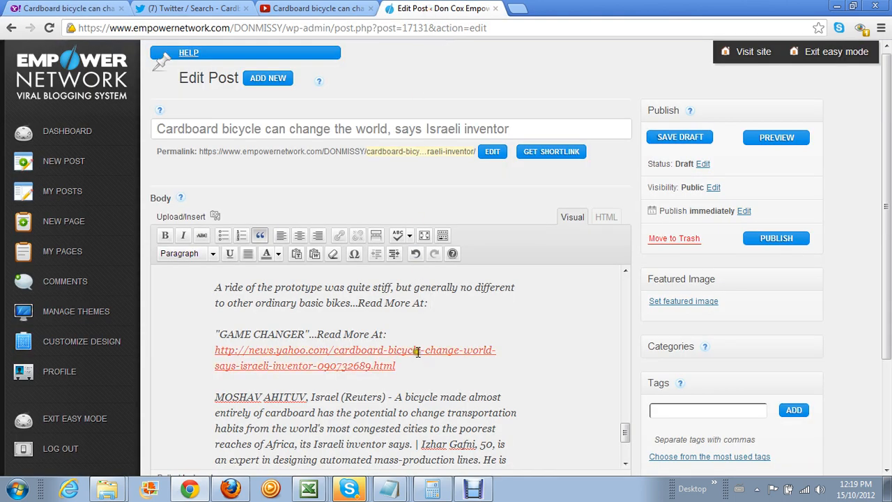
Paste the Yahoo link after 'Read More At:' and delete the duplicate GAME CHANGER line and link
{"action": "left_click", "coordinate": [430, 303]}
{"action": "right_click", "coordinate": [448, 304]}
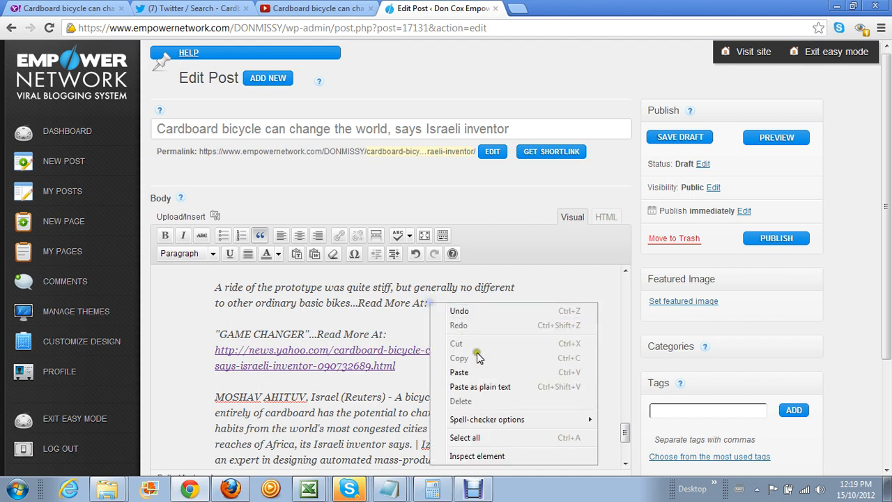
{"action": "left_click", "coordinate": [488, 369]}
{"action": "scroll", "coordinate": [488, 368], "scroll_direction": "down", "scroll_amount": 3}
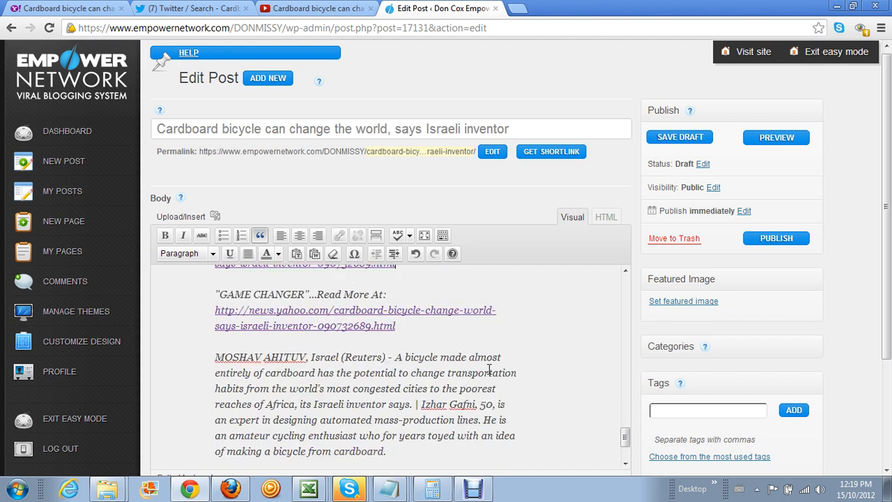
{"action": "left_click_drag", "start_coordinate": [213, 293], "coordinate": [416, 329]}
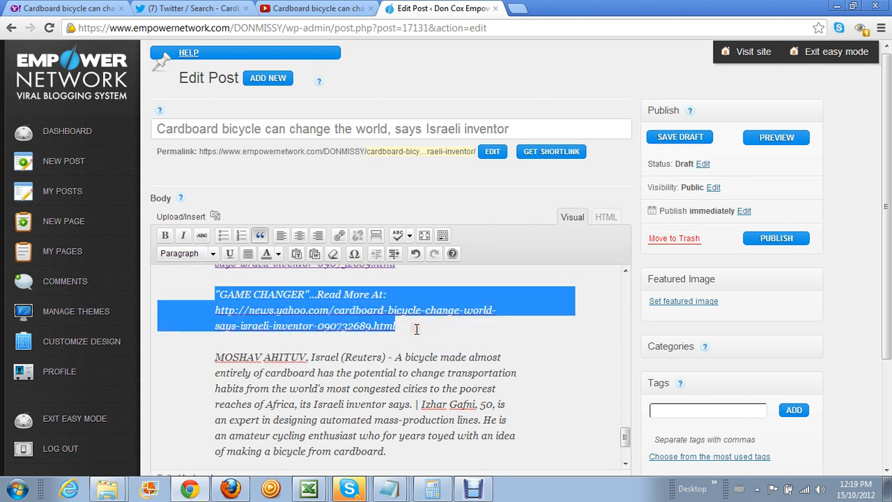
{"action": "key", "text": "BackSpace"}
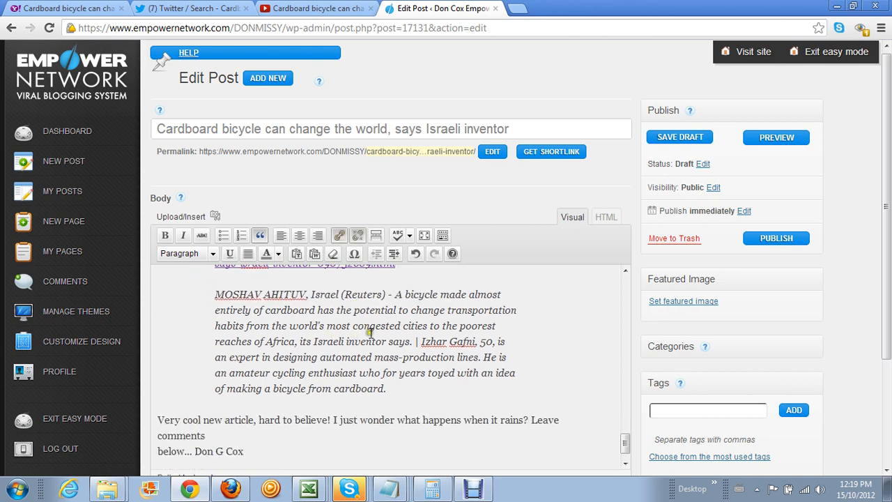
Place the cursor in the last quoted paragraph and bring up the Excel checklist
{"action": "scroll", "coordinate": [370, 332], "scroll_direction": "up", "scroll_amount": 2}
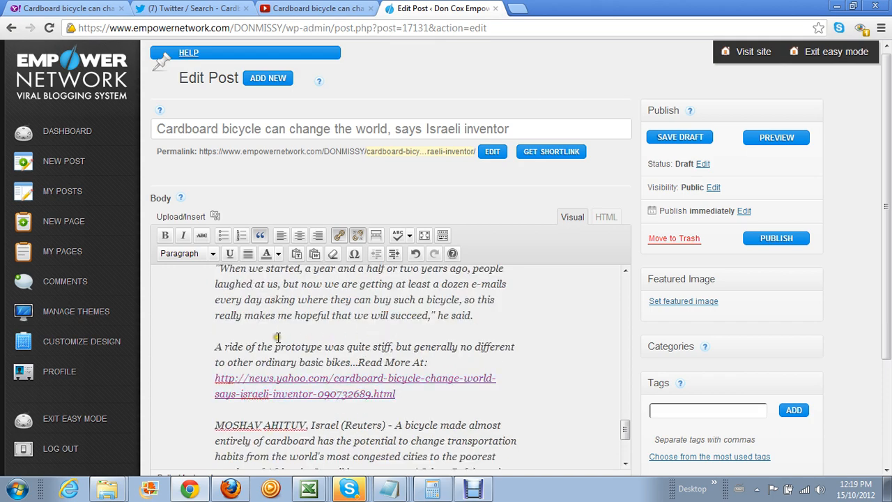
{"action": "scroll", "coordinate": [277, 337], "scroll_direction": "up", "scroll_amount": 2}
{"action": "scroll", "coordinate": [277, 340], "scroll_direction": "up", "scroll_amount": 3}
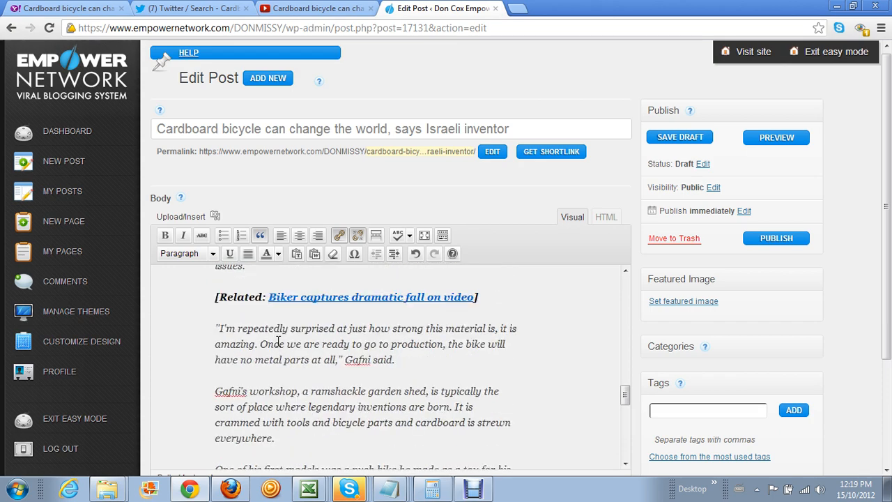
{"action": "scroll", "coordinate": [277, 340], "scroll_direction": "up", "scroll_amount": 10}
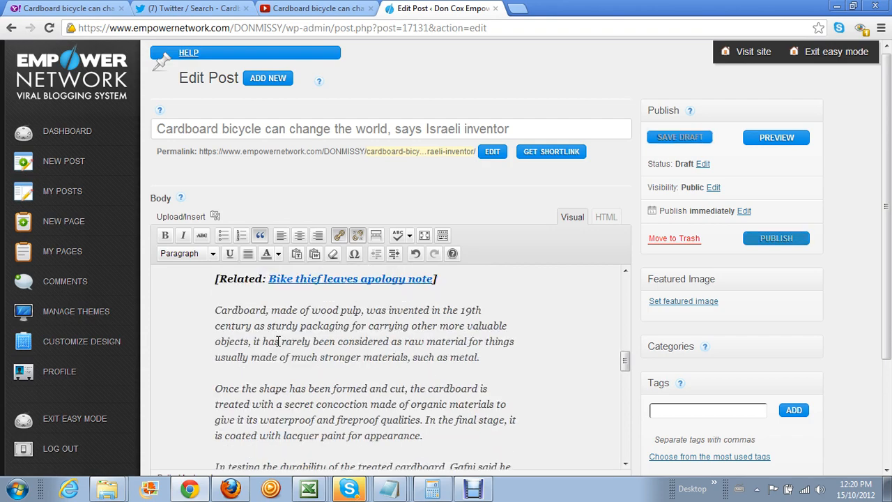
{"action": "scroll", "coordinate": [277, 341], "scroll_direction": "up", "scroll_amount": 2}
{"action": "scroll", "coordinate": [280, 342], "scroll_direction": "up", "scroll_amount": 2}
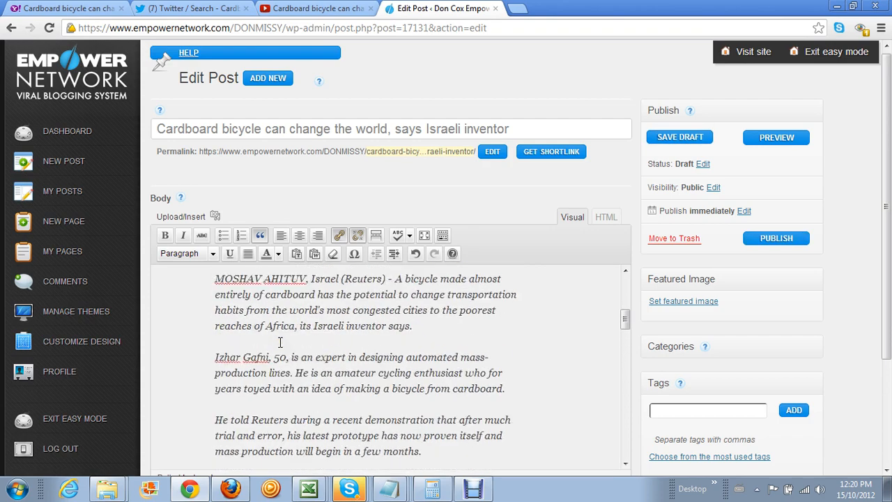
{"action": "scroll", "coordinate": [279, 342], "scroll_direction": "up", "scroll_amount": 4}
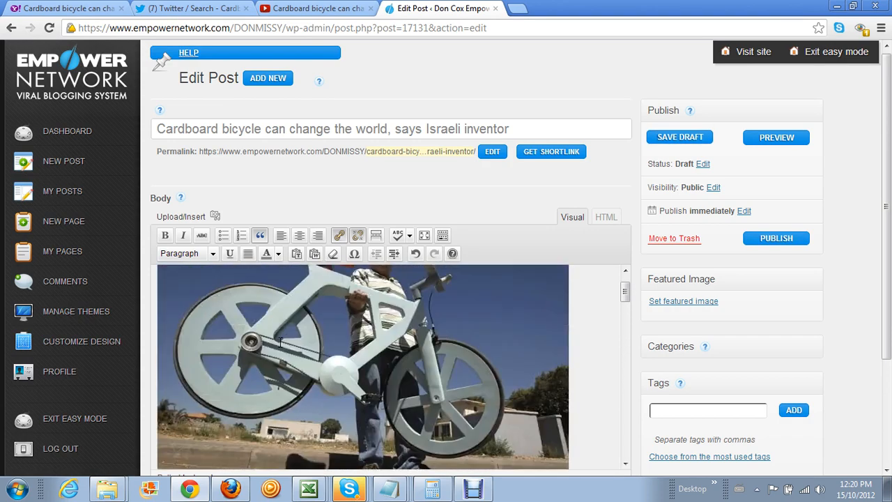
{"action": "scroll", "coordinate": [280, 342], "scroll_direction": "down", "scroll_amount": 15}
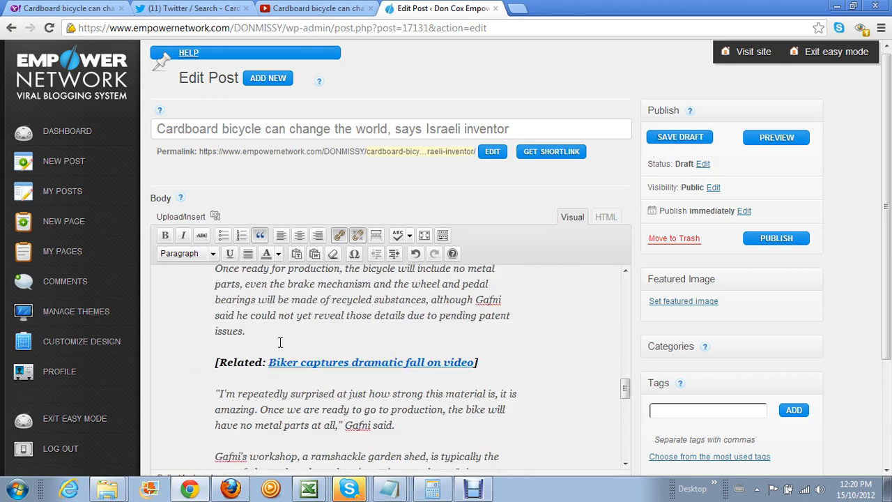
{"action": "scroll", "coordinate": [279, 342], "scroll_direction": "down", "scroll_amount": 10}
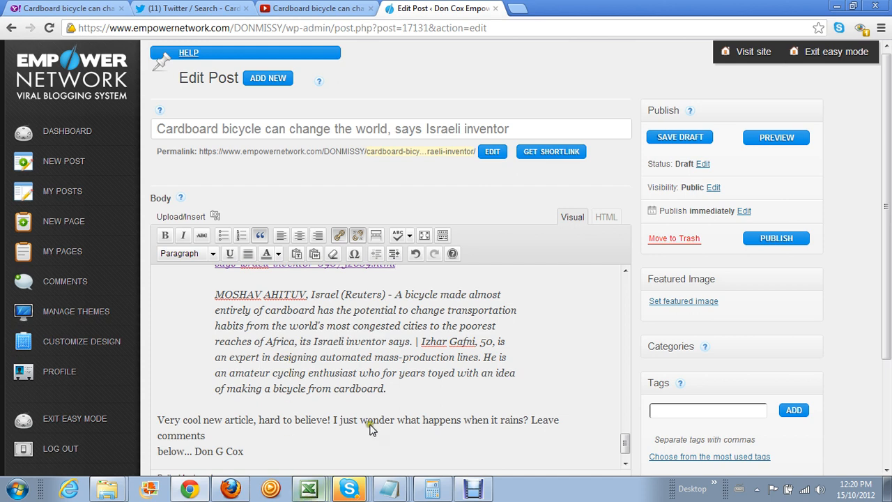
{"action": "left_click", "coordinate": [560, 342]}
{"action": "scroll", "coordinate": [551, 339], "scroll_direction": "up", "scroll_amount": 1}
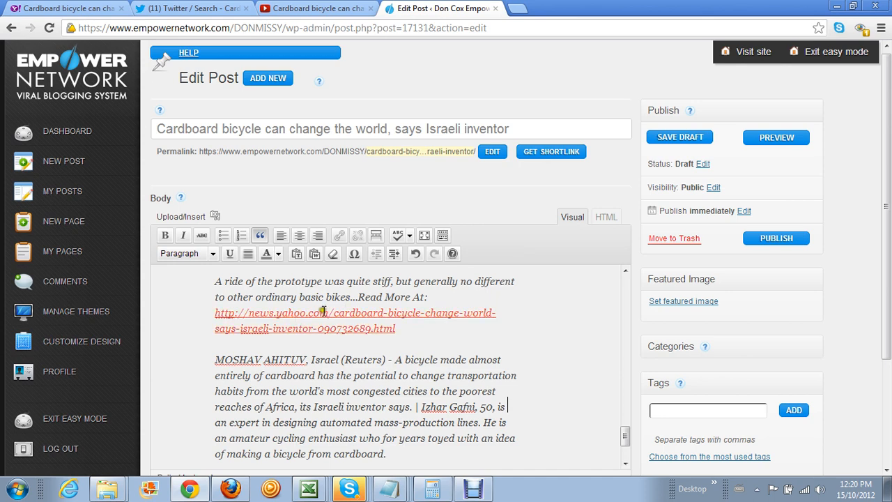
{"action": "scroll", "coordinate": [348, 314], "scroll_direction": "down", "scroll_amount": 2}
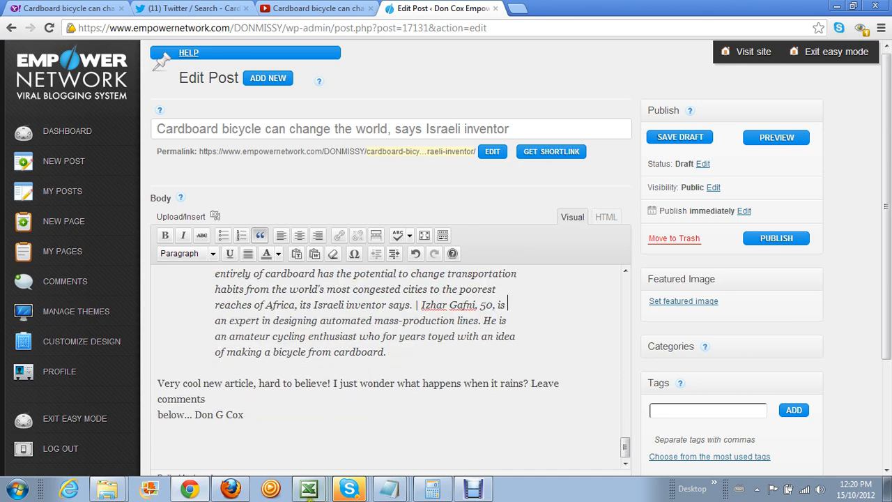
{"action": "left_click", "coordinate": [315, 492]}
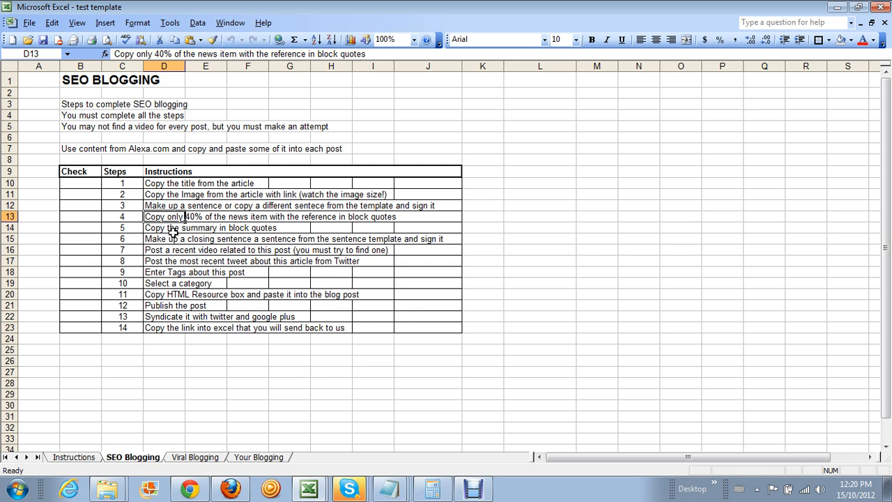
Check the next checklist step, copying the summary in block quotes, then return to the Yahoo article
{"action": "left_click", "coordinate": [158, 228]}
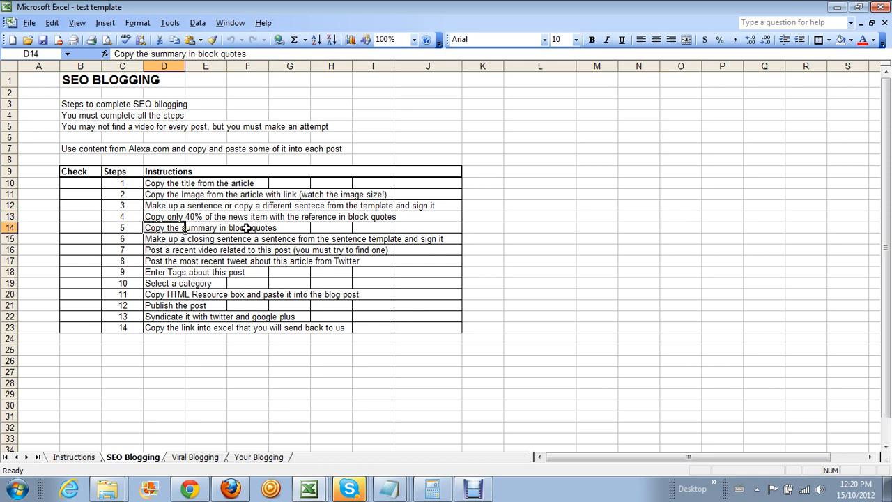
{"action": "left_click", "coordinate": [837, 9]}
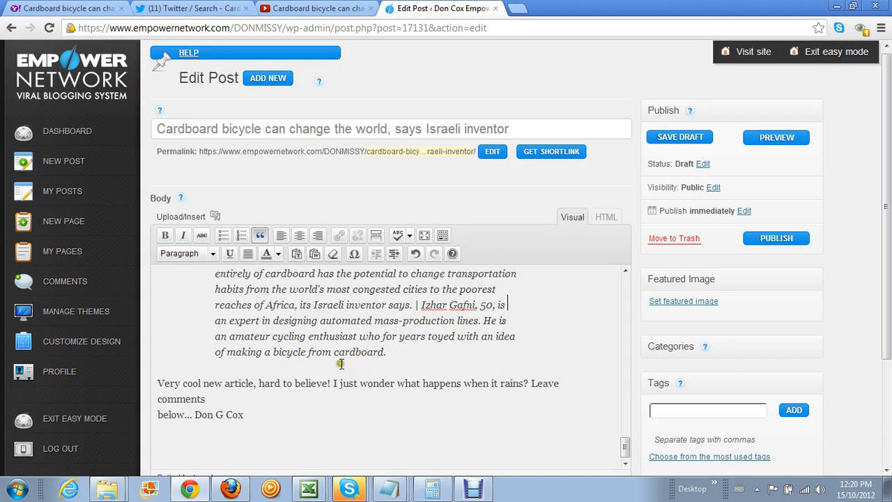
{"action": "scroll", "coordinate": [341, 363], "scroll_direction": "up", "scroll_amount": 1}
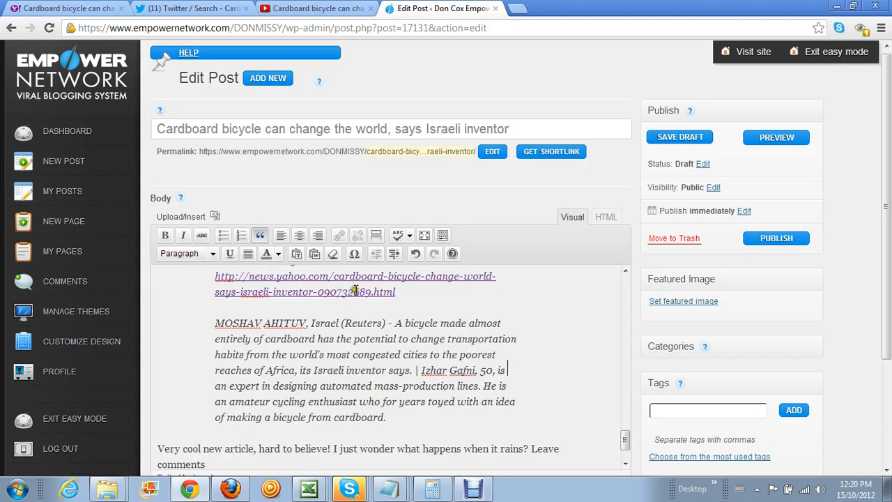
{"action": "left_click", "coordinate": [53, 9]}
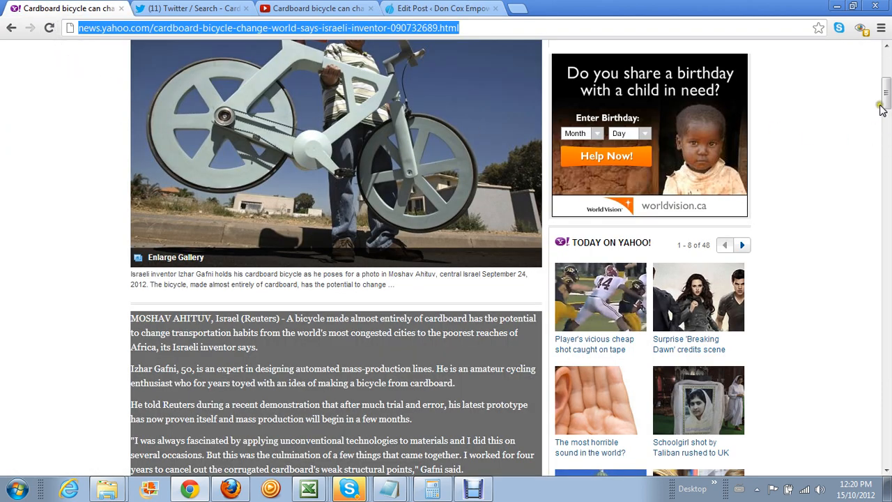
Go back to Alexa's What's Hot page and copy the cardboard bicycle summary under Hot Pages
{"action": "left_click_drag", "start_coordinate": [885, 98], "coordinate": [883, 63]}
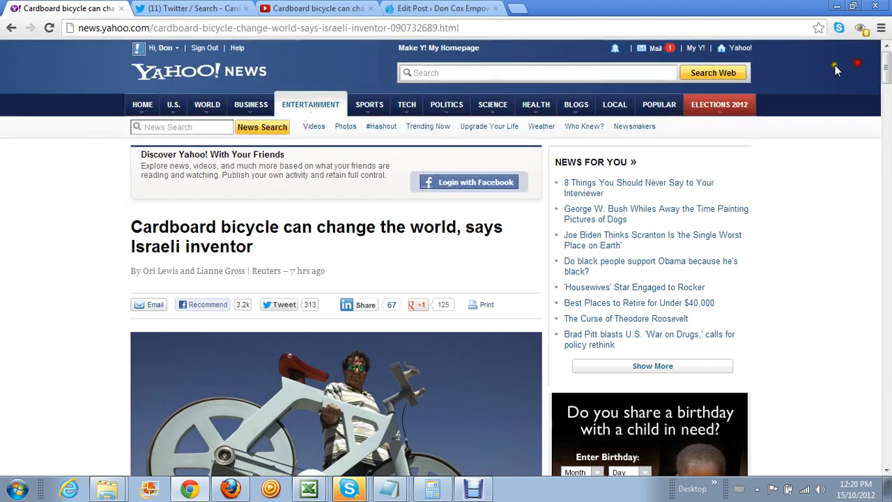
{"action": "left_click", "coordinate": [11, 30]}
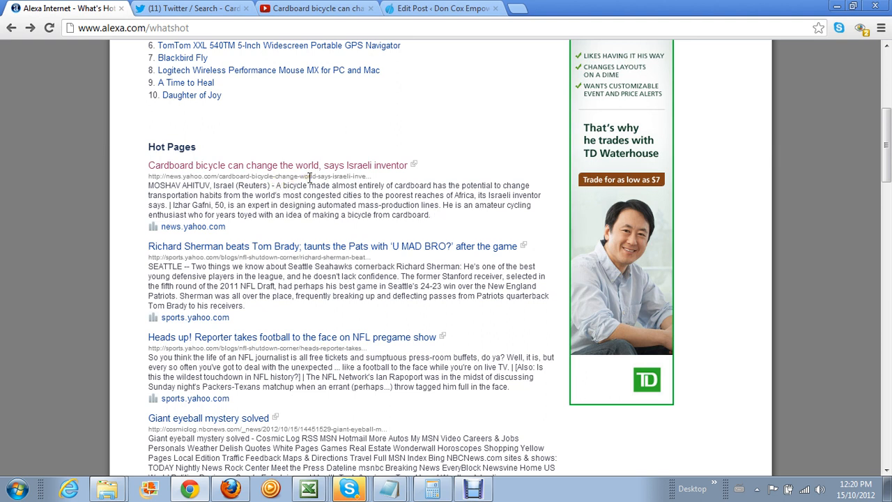
{"action": "scroll", "coordinate": [330, 223], "scroll_direction": "down", "scroll_amount": 3}
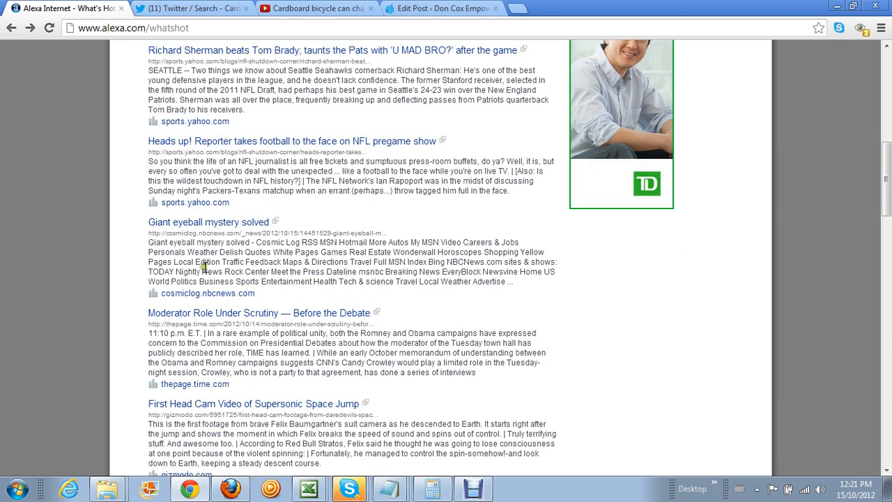
{"action": "scroll", "coordinate": [262, 280], "scroll_direction": "down", "scroll_amount": 1}
{"action": "scroll", "coordinate": [263, 280], "scroll_direction": "down", "scroll_amount": 2}
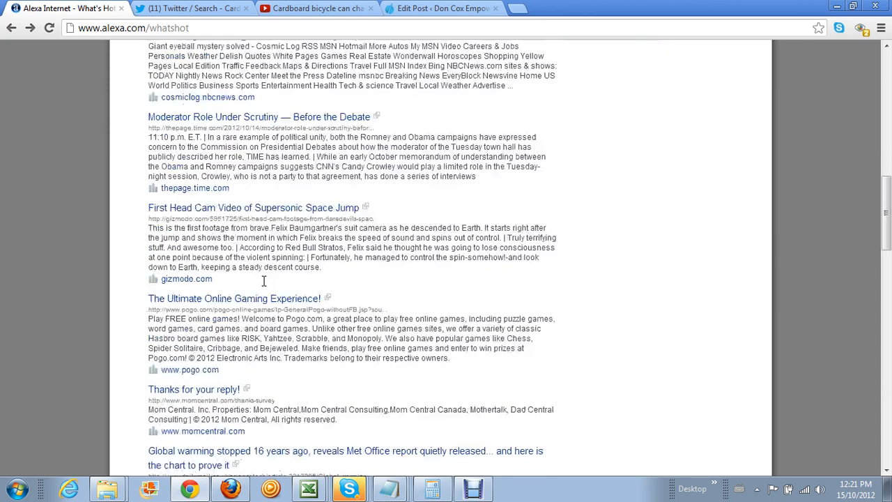
{"action": "scroll", "coordinate": [268, 282], "scroll_direction": "up", "scroll_amount": 7}
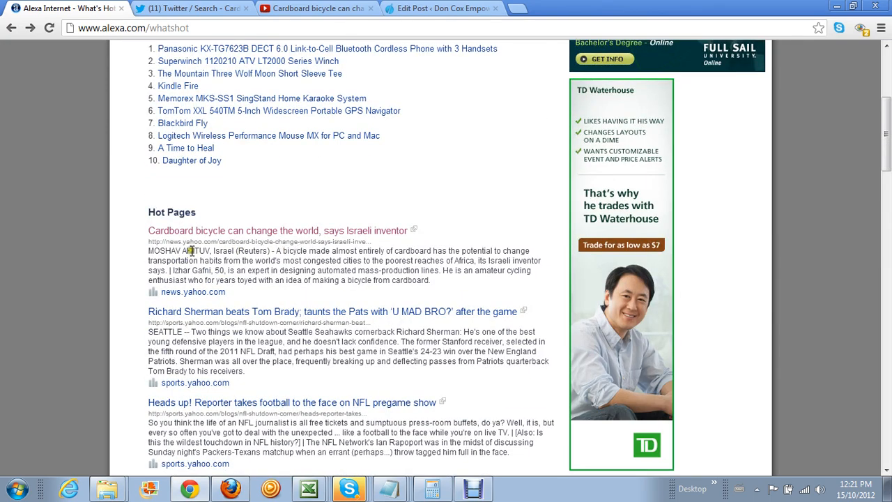
{"action": "left_click_drag", "start_coordinate": [148, 252], "coordinate": [452, 276]}
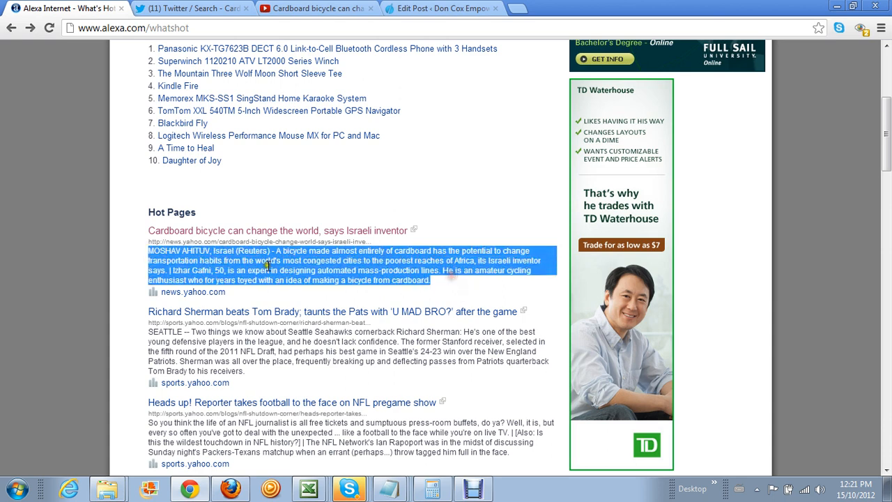
{"action": "right_click", "coordinate": [327, 260]}
{"action": "left_click", "coordinate": [352, 271]}
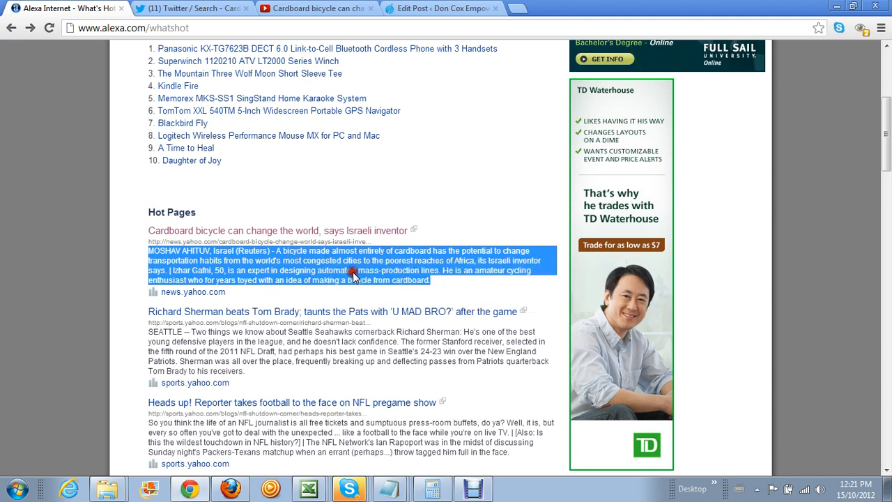
Apply block quote formatting to the whole MOSHAV AHITUV paragraph in the draft
{"action": "left_click", "coordinate": [413, 16]}
{"action": "scroll", "coordinate": [274, 310], "scroll_direction": "down", "scroll_amount": 5}
{"action": "scroll", "coordinate": [273, 310], "scroll_direction": "up", "scroll_amount": 2}
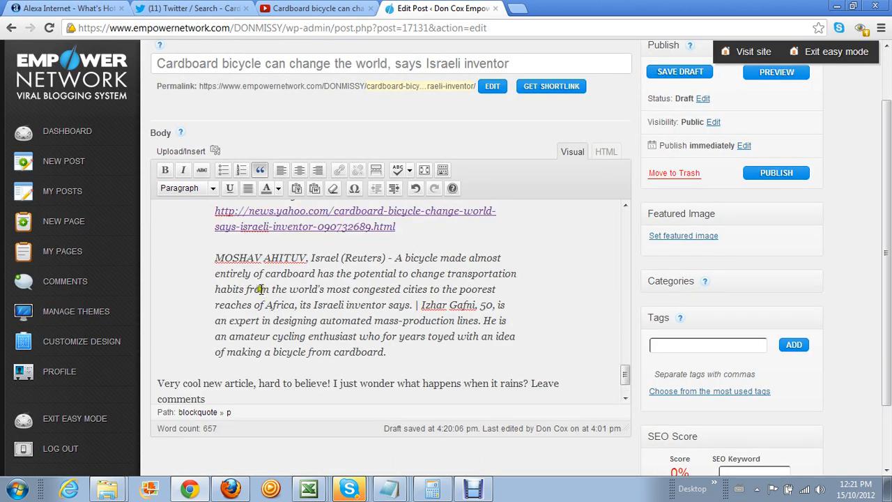
{"action": "left_click_drag", "start_coordinate": [216, 256], "coordinate": [394, 350]}
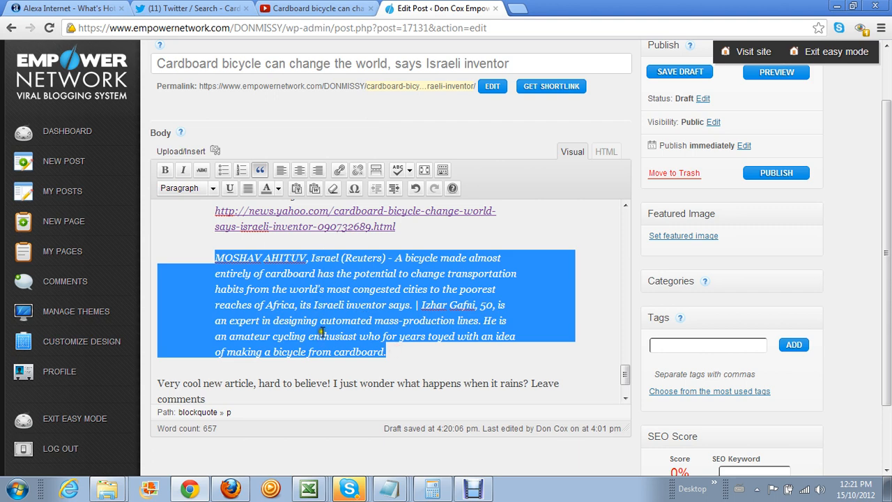
{"action": "left_click", "coordinate": [260, 171]}
Join the signature line onto the closing sentence inviting comments
{"action": "left_click", "coordinate": [282, 396]}
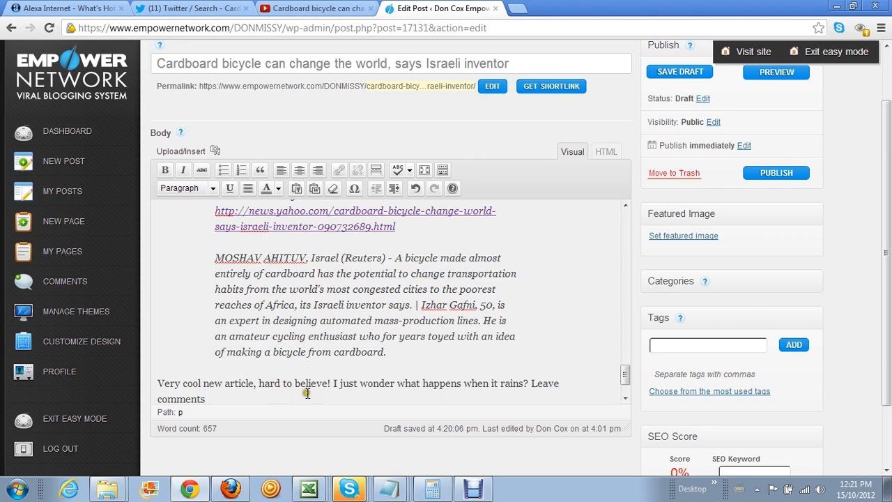
{"action": "scroll", "coordinate": [414, 339], "scroll_direction": "down", "scroll_amount": 1}
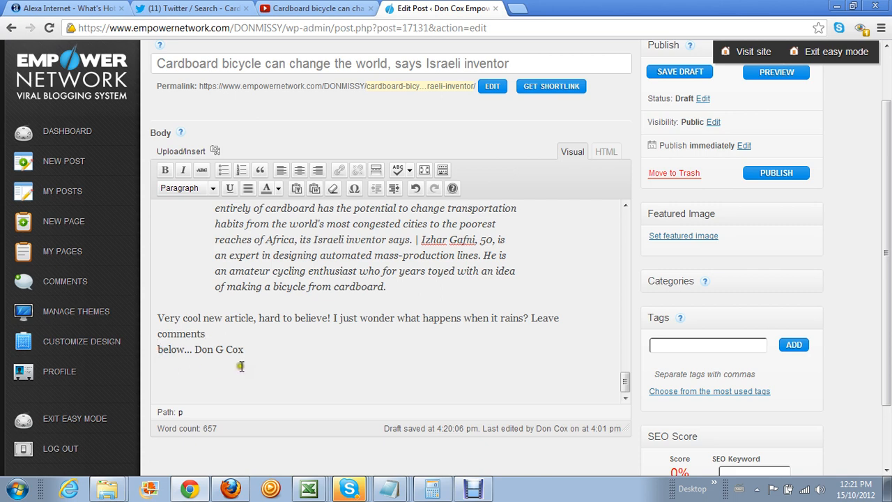
{"action": "key", "text": "BackSpace"}
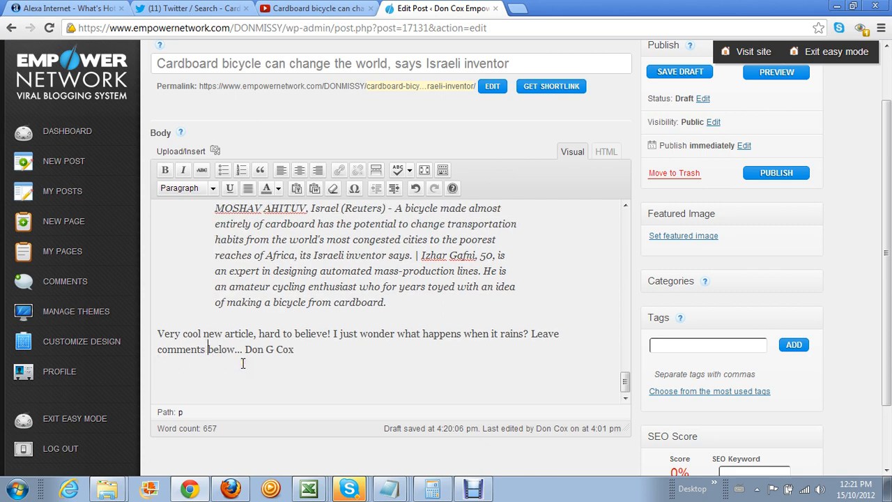
{"action": "left_click", "coordinate": [338, 351]}
{"action": "left_click", "coordinate": [392, 488]}
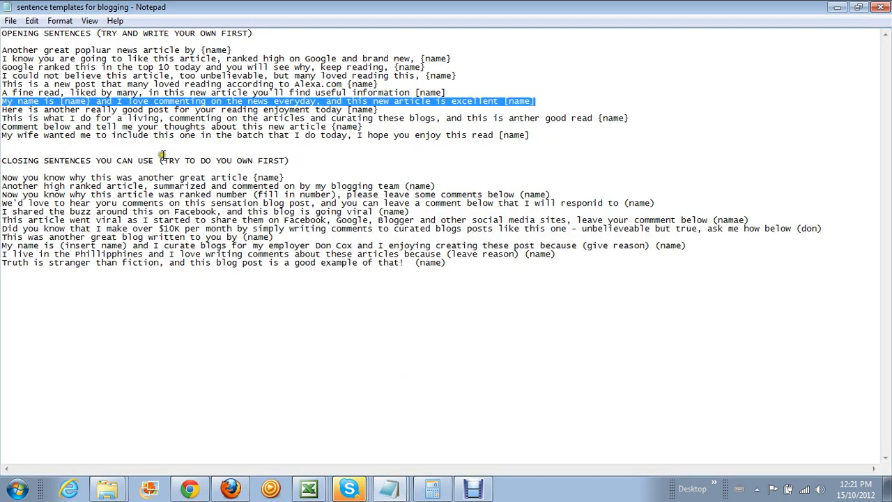
Review the closing sentence templates in Notepad, then minimize Notepad
{"action": "left_click", "coordinate": [29, 162]}
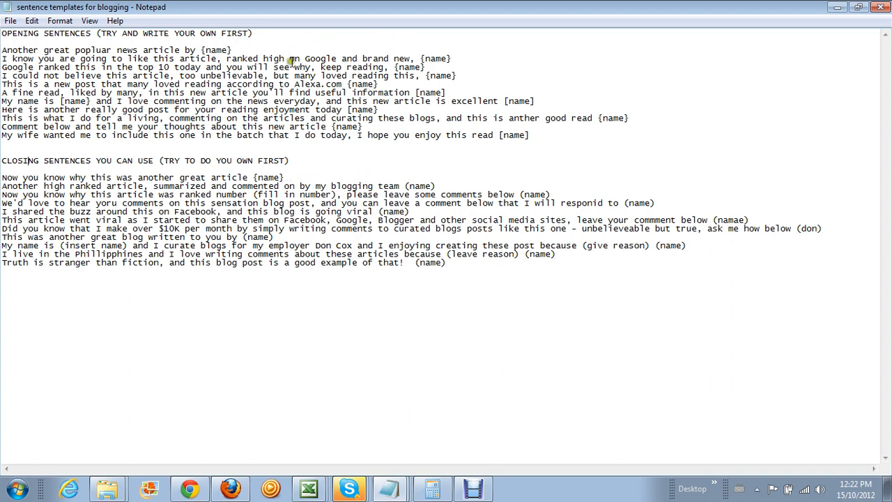
{"action": "left_click", "coordinate": [837, 7]}
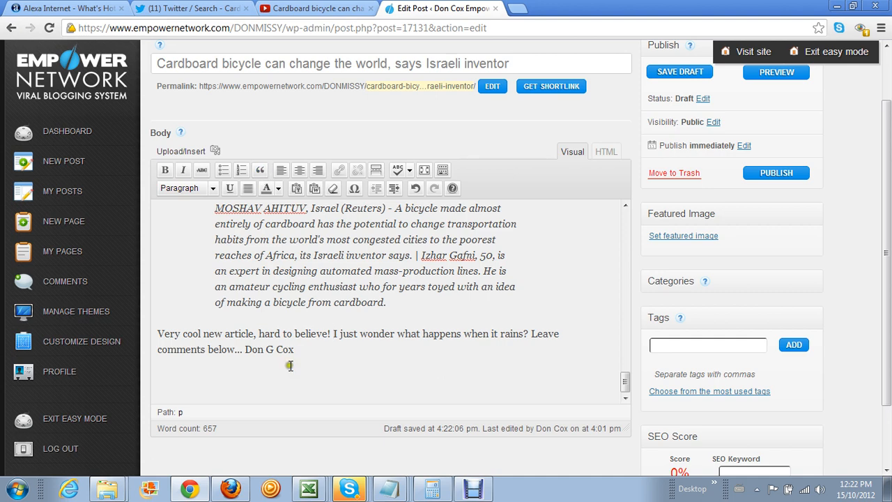
Check the quote and closing comment paragraphs, then bring up the SEO Blogging checklist in Excel
{"action": "left_click", "coordinate": [384, 302]}
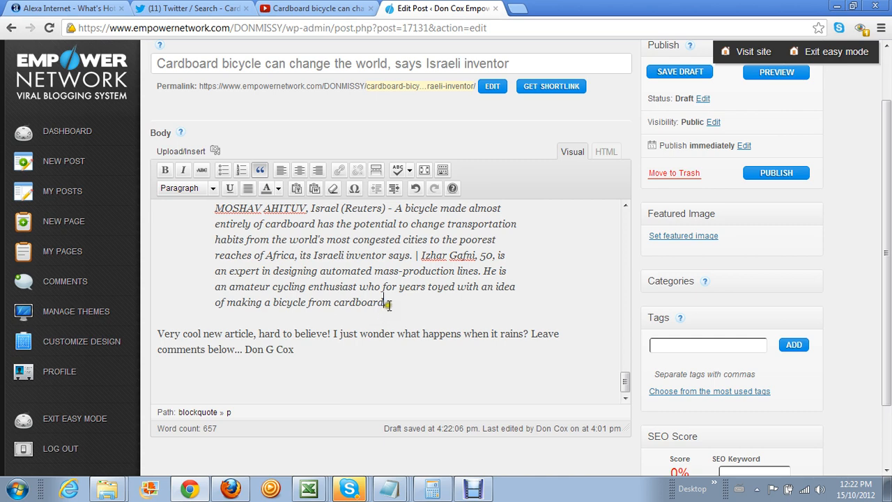
{"action": "left_click", "coordinate": [281, 328]}
{"action": "left_click", "coordinate": [158, 329]}
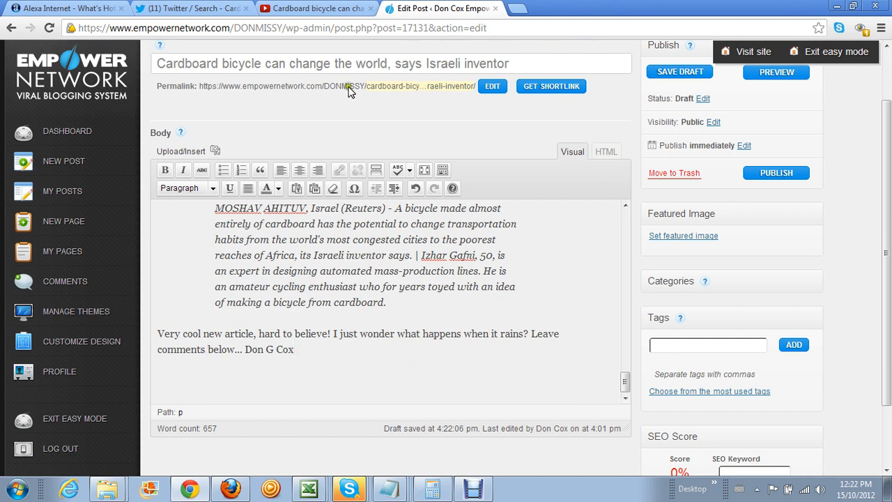
{"action": "left_click", "coordinate": [310, 491]}
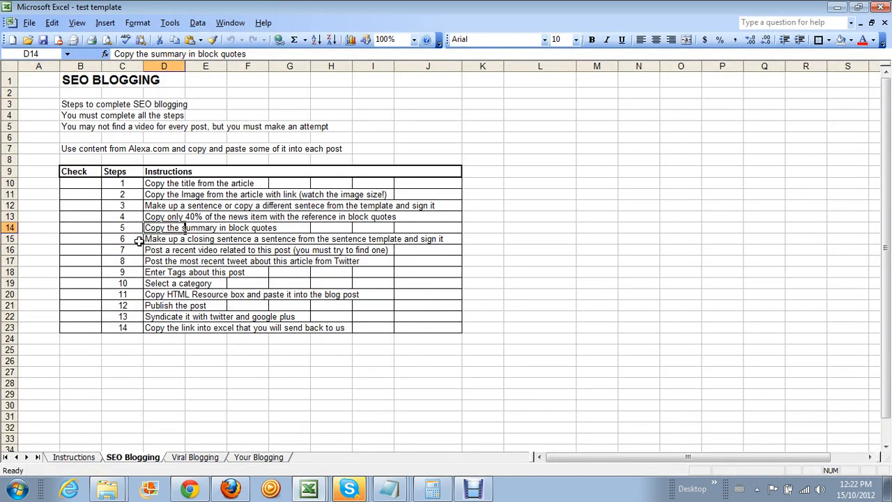
Read steps 6 and 7 in cells D15 and D16, then minimize Excel
{"action": "left_click", "coordinate": [159, 238]}
{"action": "left_click", "coordinate": [160, 250]}
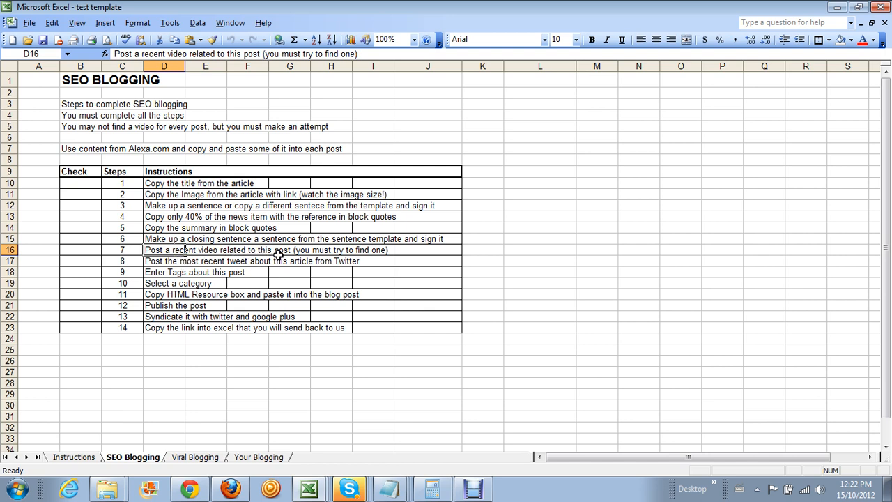
{"action": "left_click", "coordinate": [836, 7]}
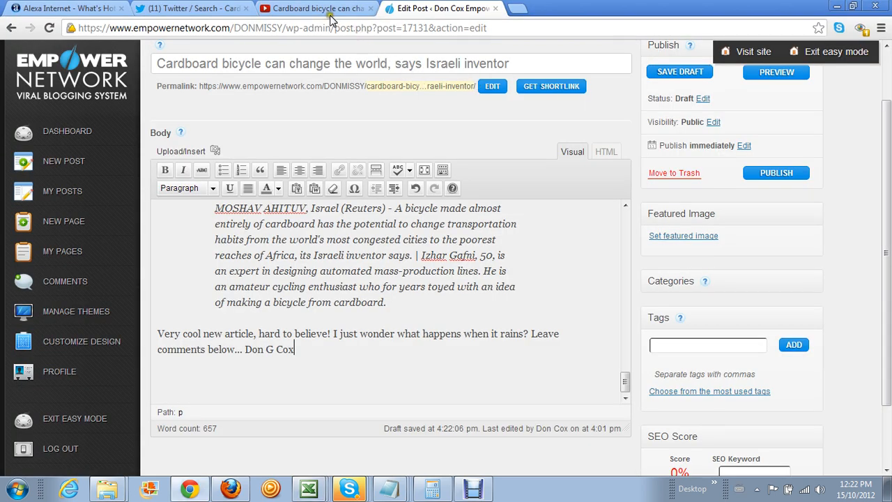
Look through the YouTube search results for the full headline
{"action": "left_click", "coordinate": [303, 9]}
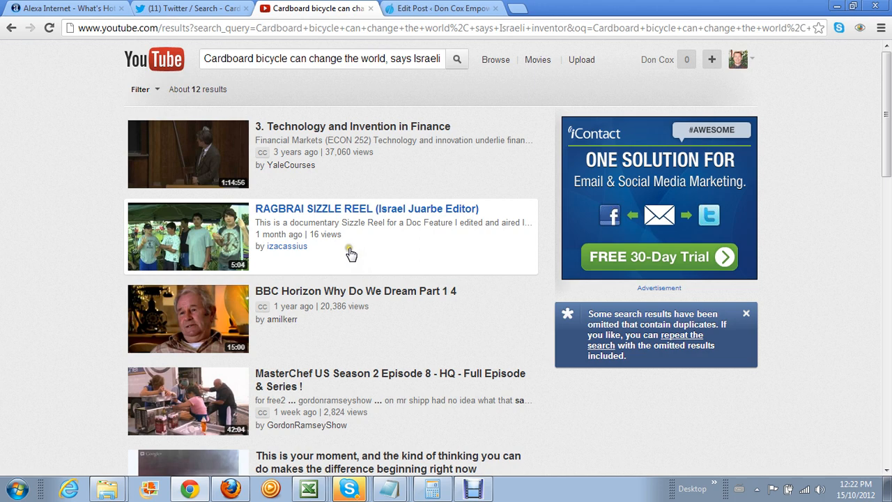
{"action": "scroll", "coordinate": [352, 256], "scroll_direction": "down", "scroll_amount": 2}
{"action": "scroll", "coordinate": [351, 255], "scroll_direction": "down", "scroll_amount": 2}
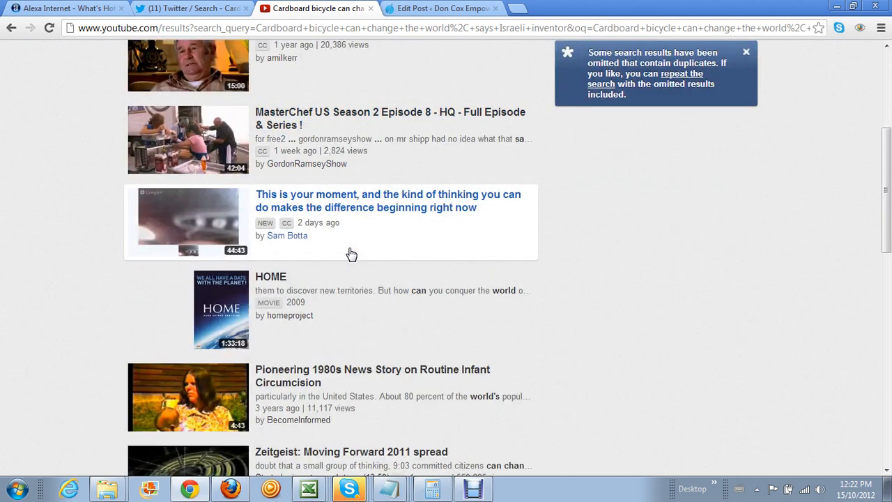
{"action": "scroll", "coordinate": [351, 255], "scroll_direction": "down", "scroll_amount": 2}
{"action": "scroll", "coordinate": [351, 255], "scroll_direction": "down", "scroll_amount": 7}
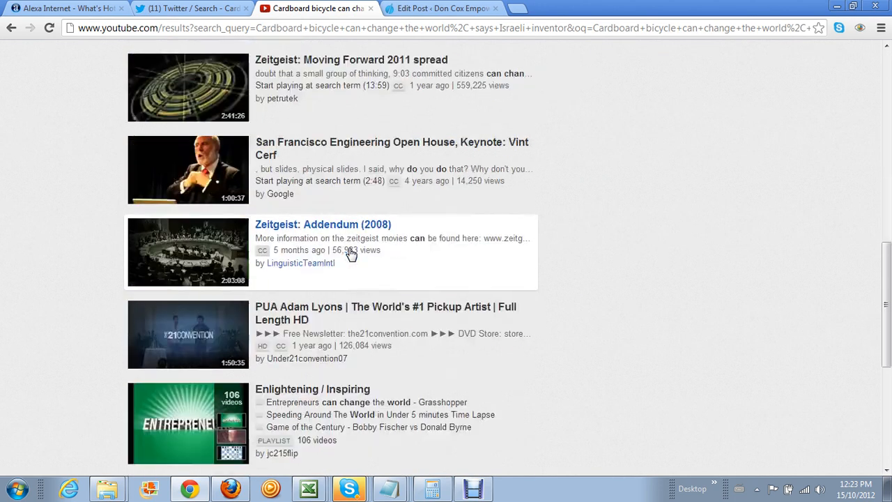
{"action": "scroll", "coordinate": [351, 255], "scroll_direction": "down", "scroll_amount": 1}
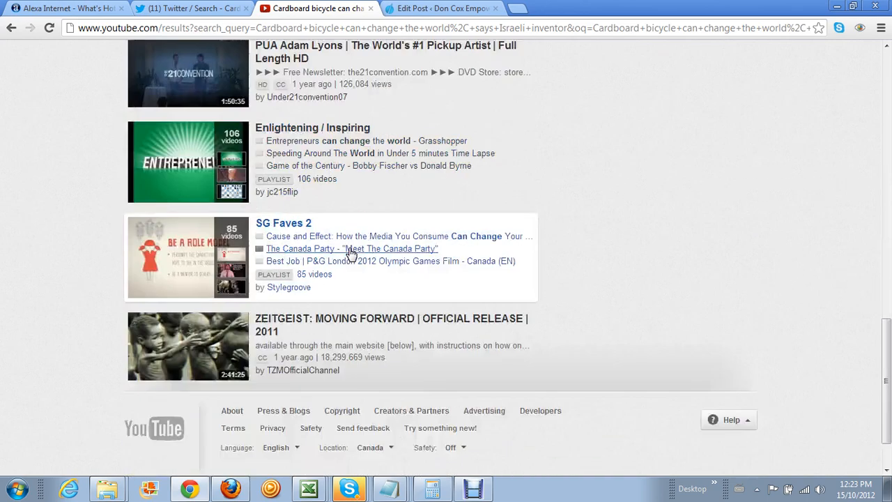
{"action": "scroll", "coordinate": [351, 255], "scroll_direction": "up", "scroll_amount": 15}
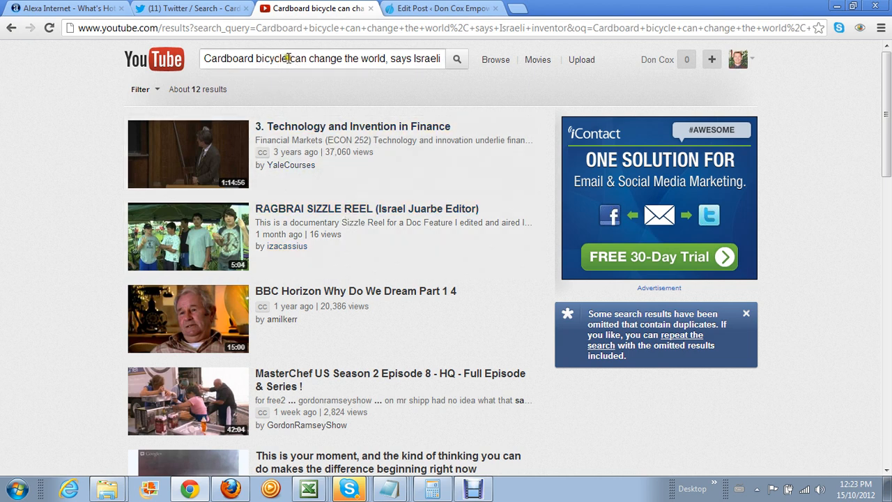
Cut the YouTube search down to just 'Cardboard bicycle' and search again
{"action": "left_click_drag", "start_coordinate": [287, 59], "coordinate": [507, 62]}
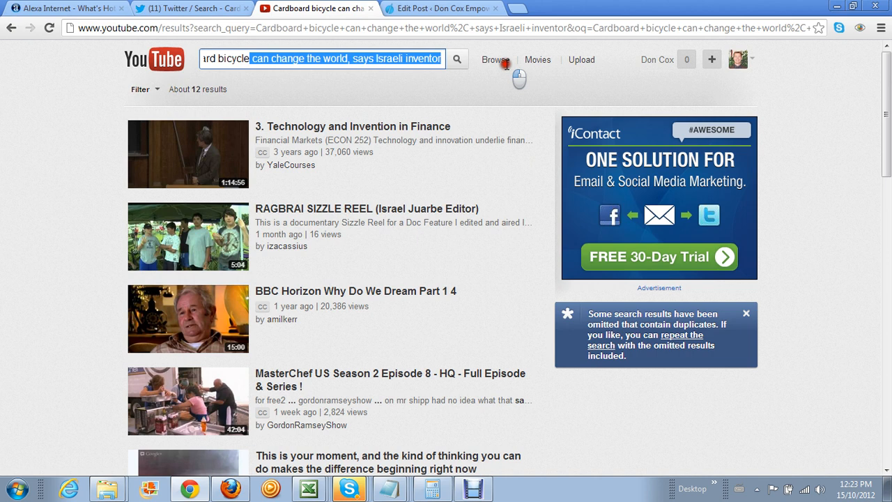
{"action": "key", "text": "BackSpace"}
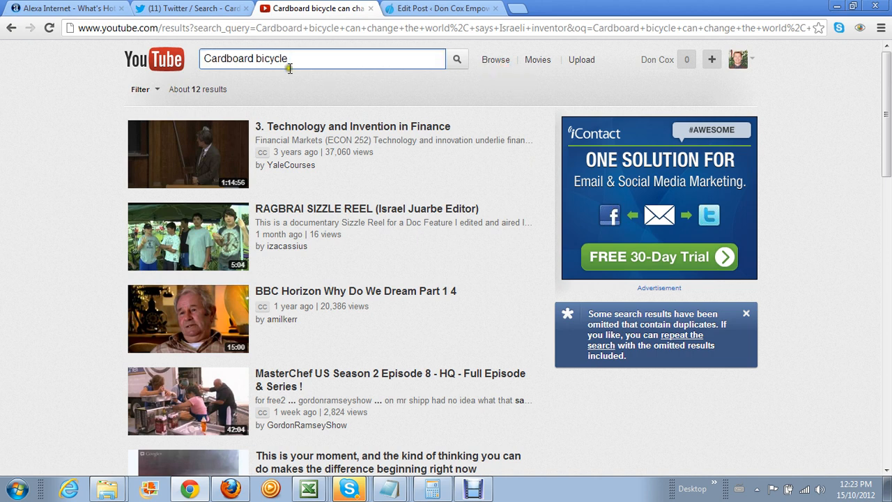
{"action": "left_click", "coordinate": [456, 60]}
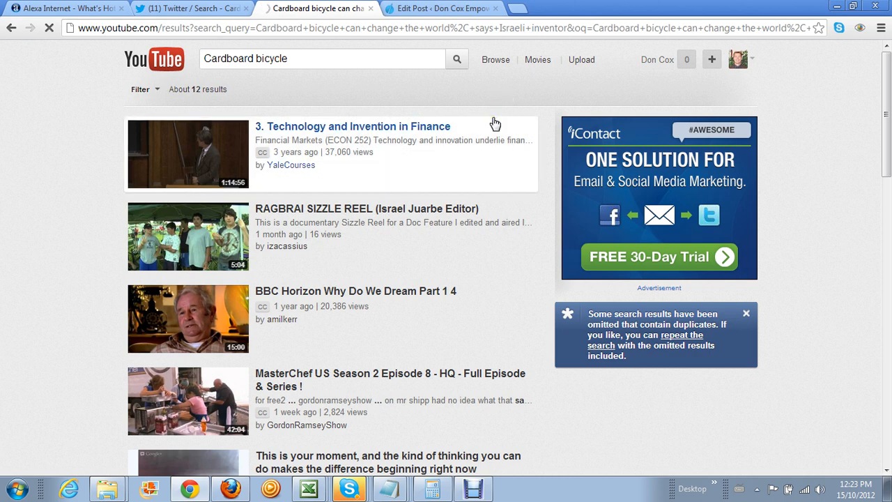
Look over the Twitter results on the cardboard bicycle story, then return to YouTube's results
{"action": "left_click", "coordinate": [213, 13]}
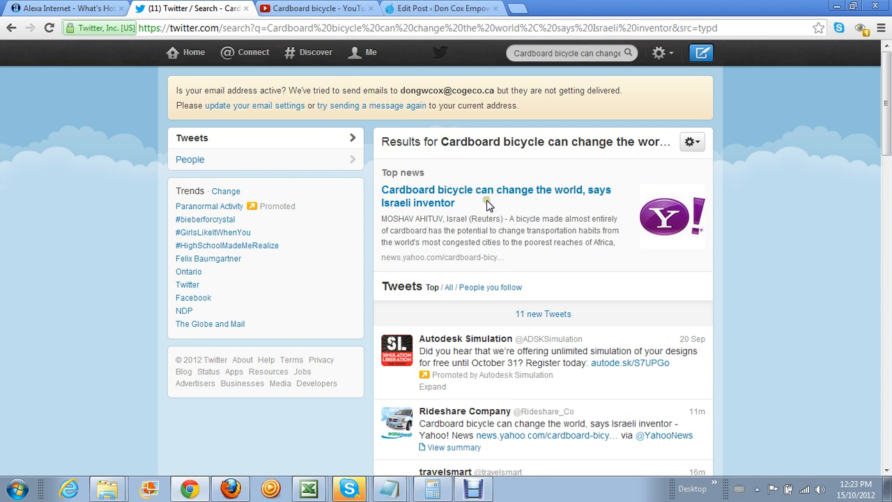
{"action": "scroll", "coordinate": [487, 204], "scroll_direction": "down", "scroll_amount": 2}
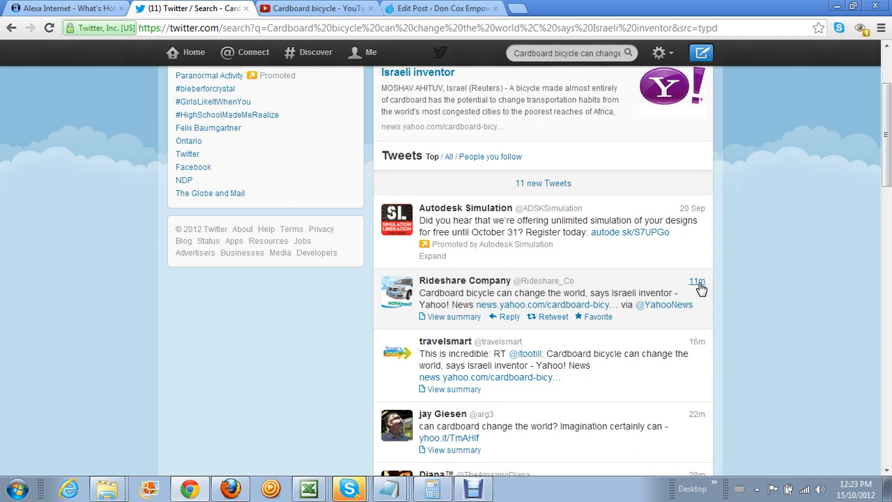
{"action": "left_click", "coordinate": [313, 10]}
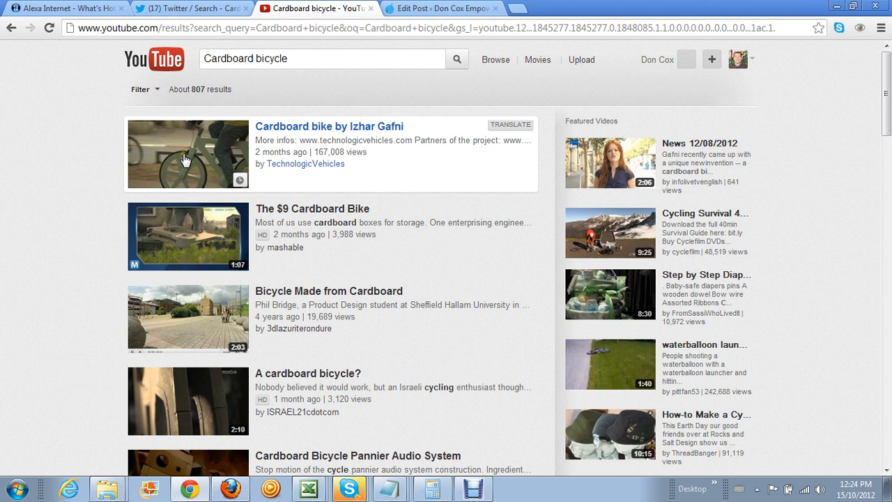
Play the inventor's 6:01 'Cardboard bike' video and copy its embed HTML
{"action": "left_click", "coordinate": [185, 160]}
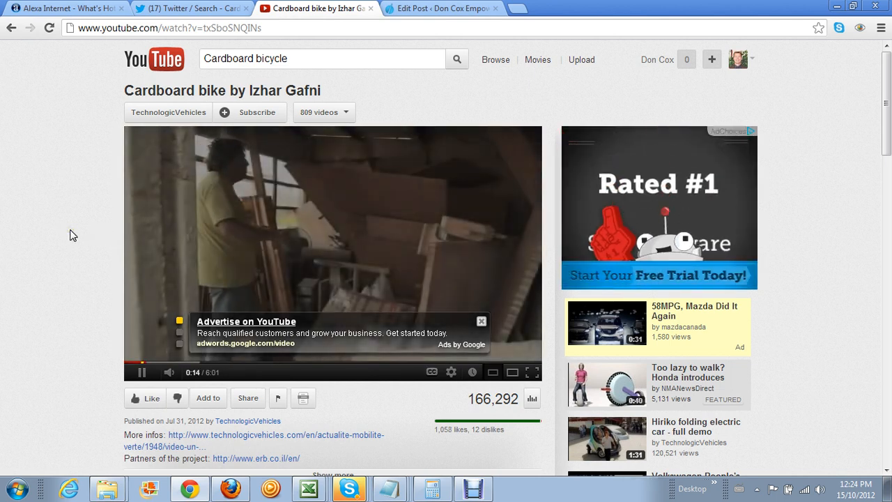
{"action": "mouse_move", "coordinate": [180, 371]}
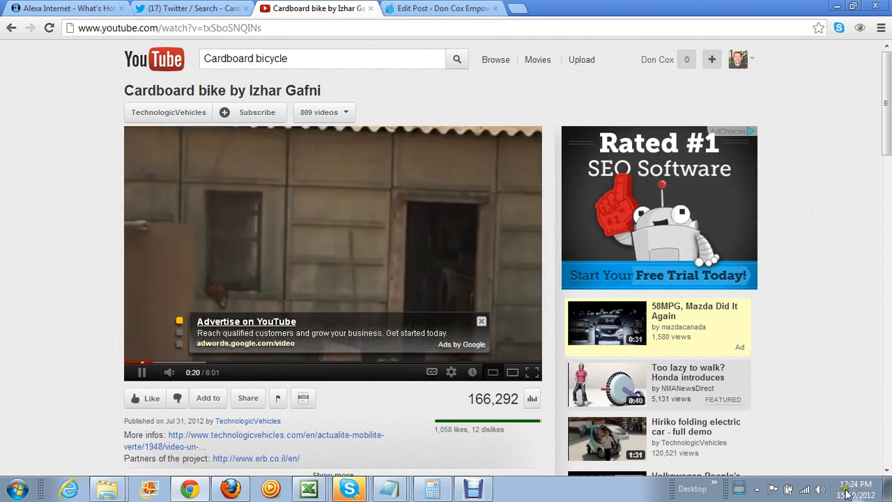
{"action": "left_click", "coordinate": [819, 488]}
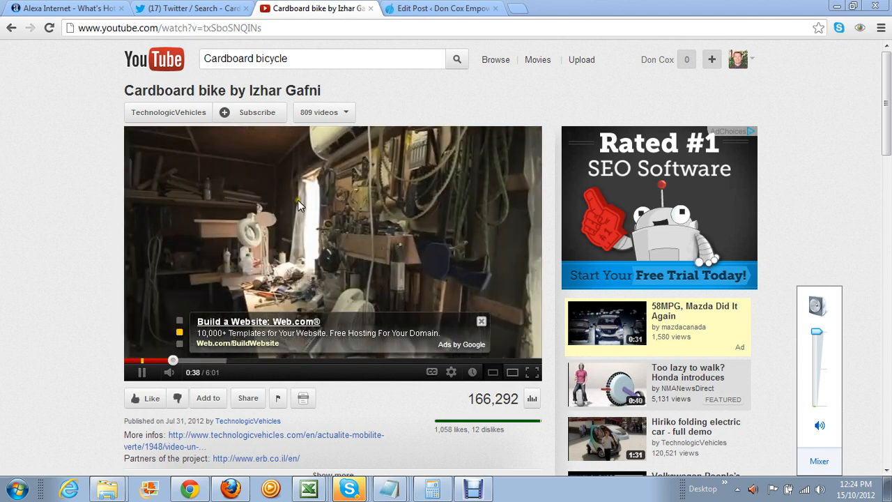
{"action": "right_click", "coordinate": [297, 200]}
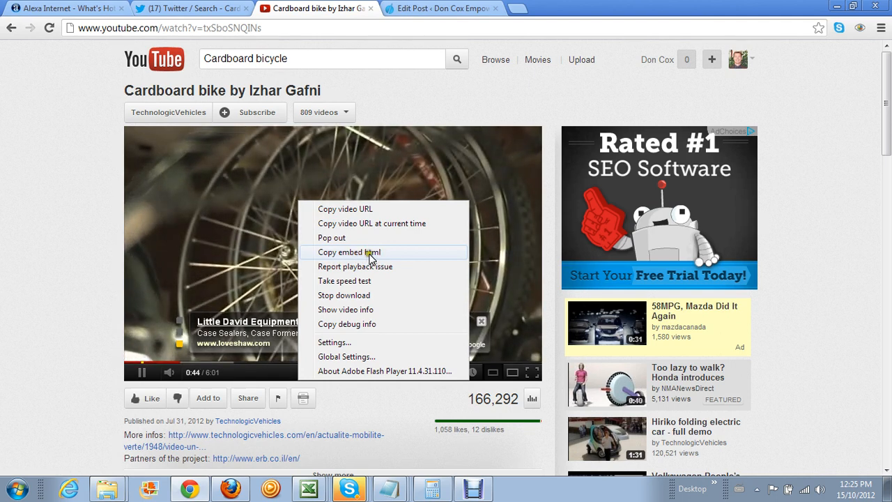
{"action": "left_click", "coordinate": [248, 206]}
{"action": "right_click", "coordinate": [246, 207]}
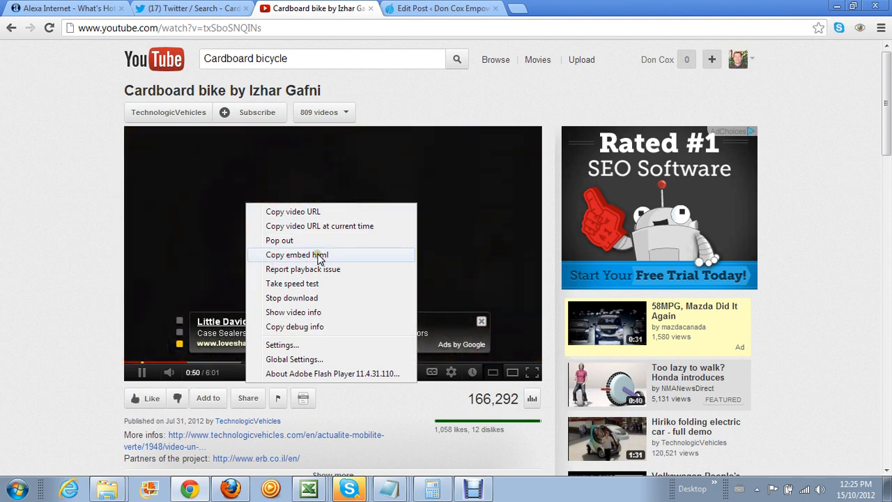
{"action": "left_click", "coordinate": [318, 255]}
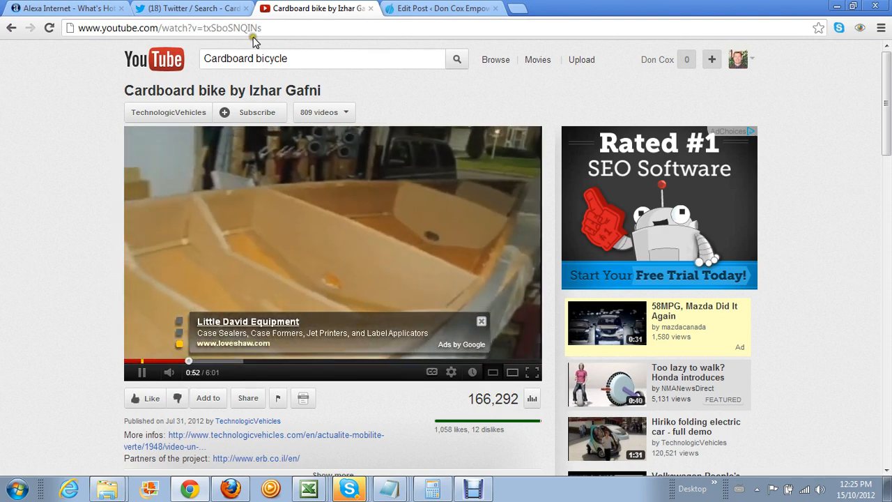
In the post's HTML view, replace the trailing &nbsp; lines with the YouTube iframe embed
{"action": "left_click", "coordinate": [410, 12]}
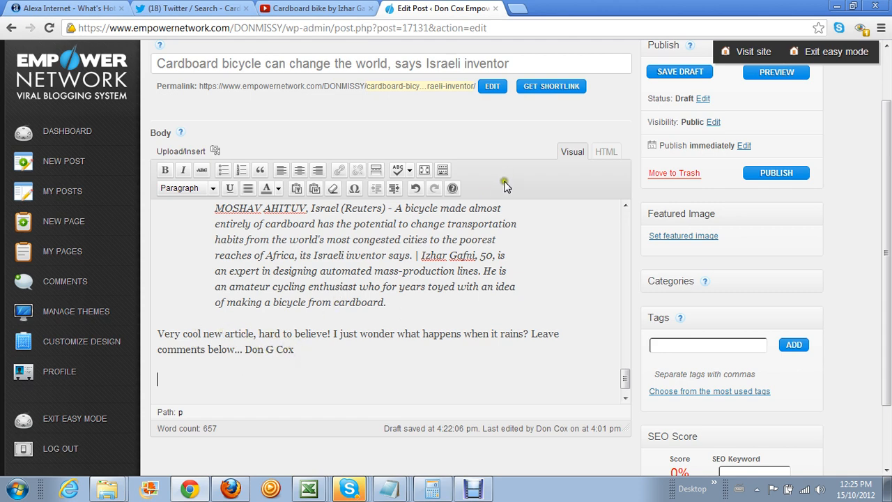
{"action": "left_click", "coordinate": [604, 153]}
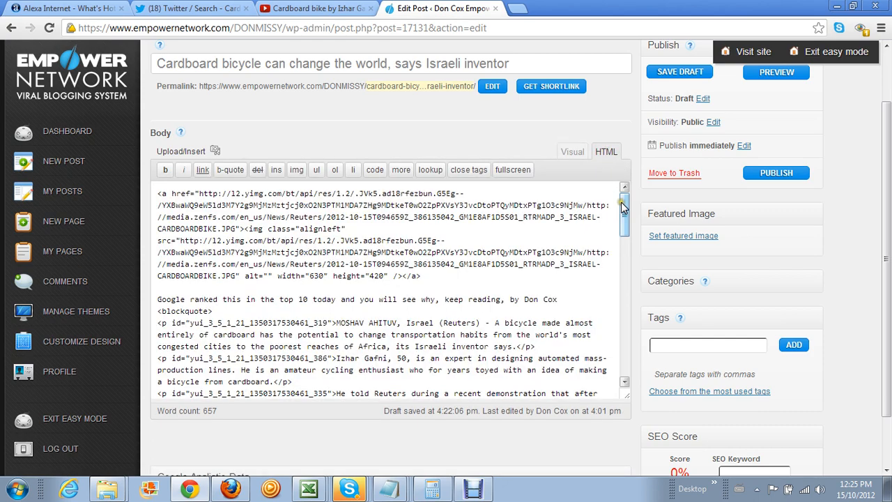
{"action": "left_click_drag", "start_coordinate": [624, 202], "coordinate": [608, 367]}
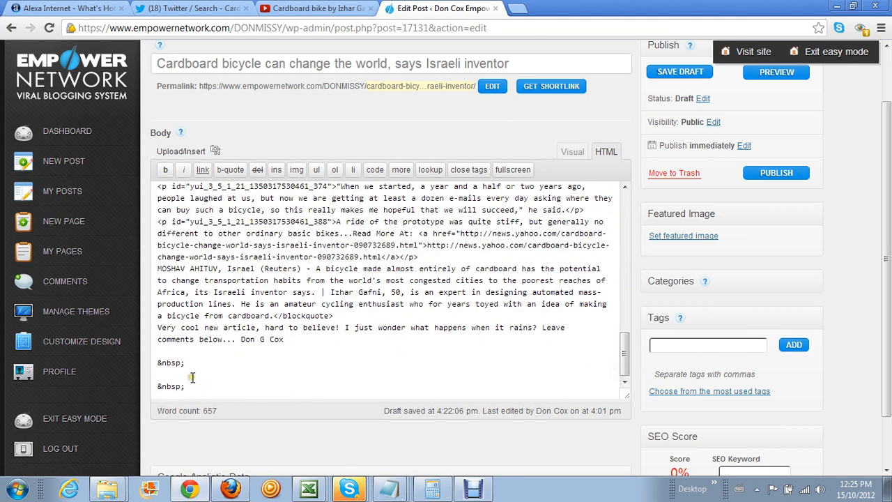
{"action": "left_click_drag", "start_coordinate": [158, 358], "coordinate": [186, 388]}
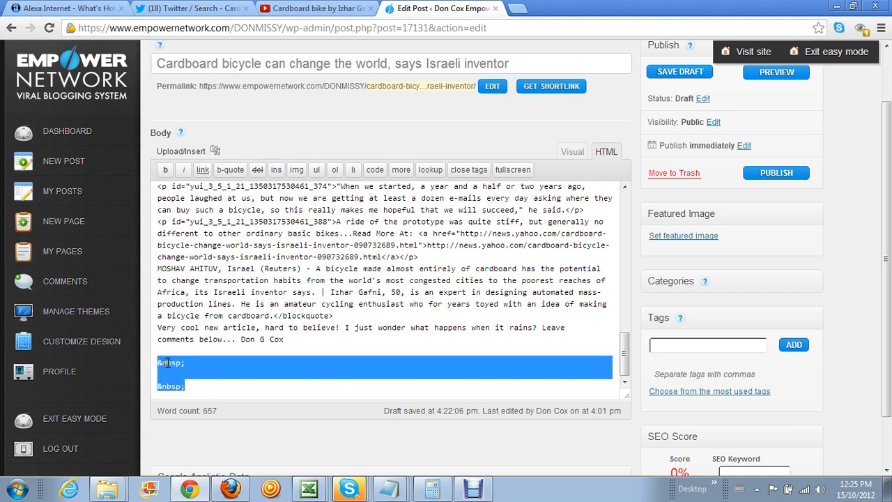
{"action": "right_click", "coordinate": [168, 363]}
{"action": "left_click", "coordinate": [199, 312]}
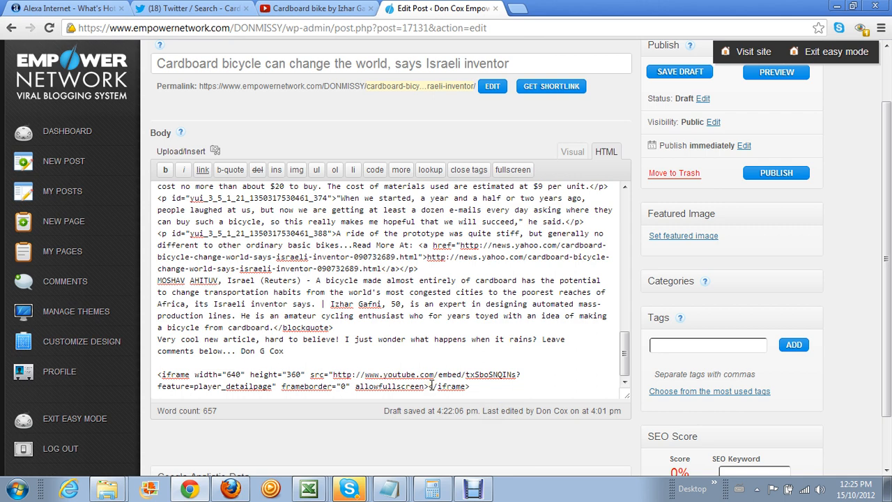
{"action": "key", "text": "Return"}
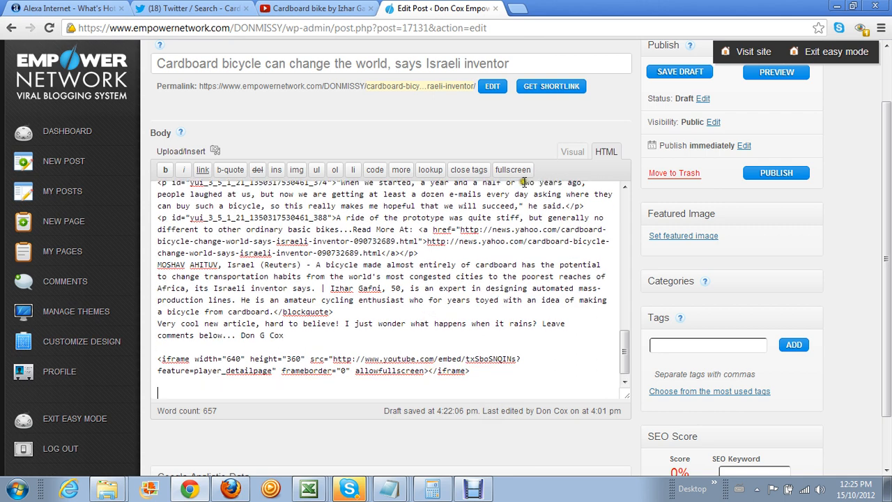
Find the Rideshare Company tweet sharing the Yahoo News cardboard bicycle story and open it
{"action": "left_click", "coordinate": [207, 17]}
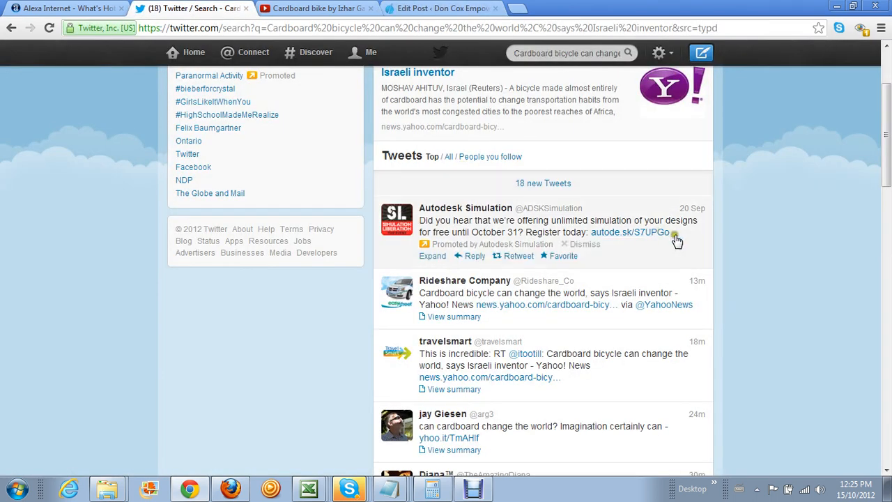
{"action": "scroll", "coordinate": [724, 262], "scroll_direction": "down", "scroll_amount": 5}
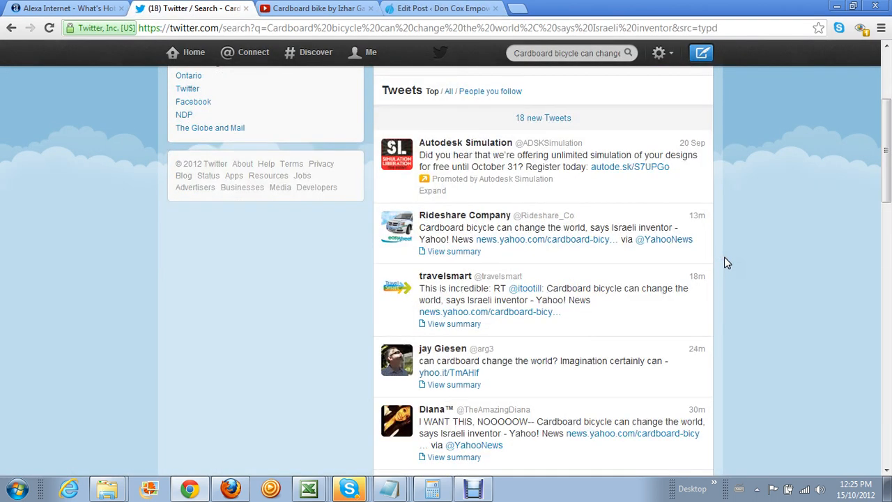
{"action": "scroll", "coordinate": [724, 257], "scroll_direction": "up", "scroll_amount": 7}
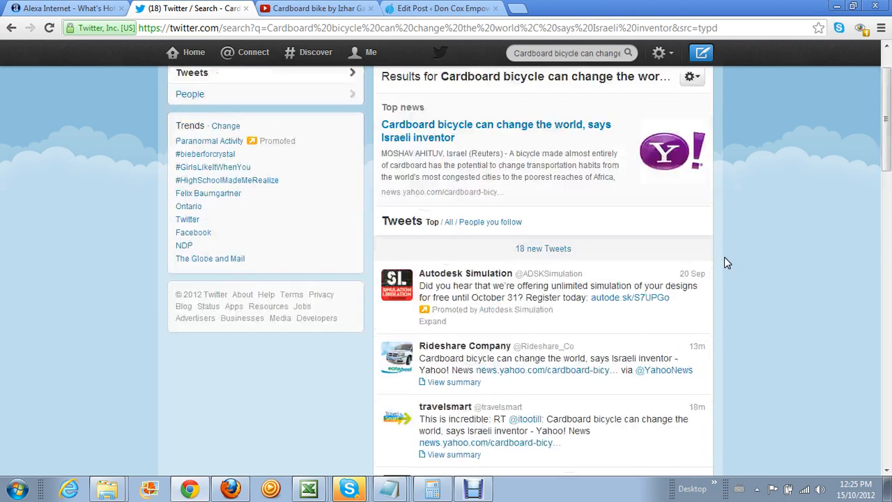
{"action": "scroll", "coordinate": [724, 256], "scroll_direction": "down", "scroll_amount": 2}
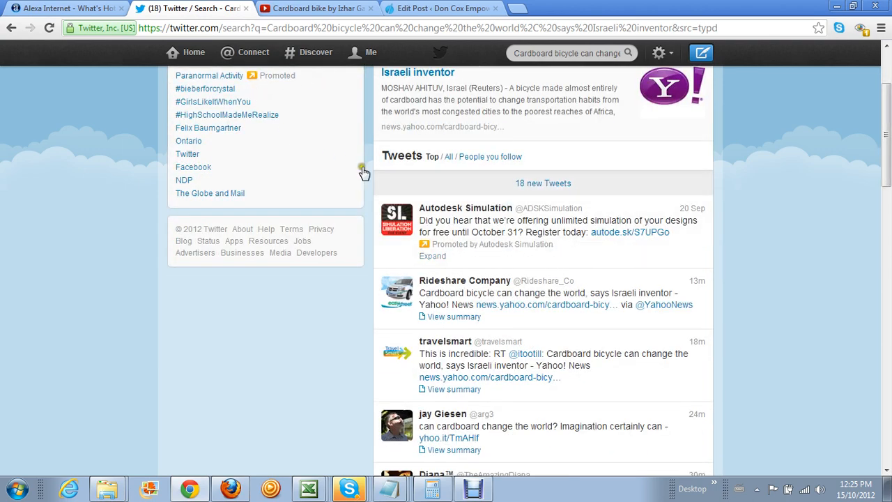
{"action": "scroll", "coordinate": [763, 299], "scroll_direction": "down", "scroll_amount": 1}
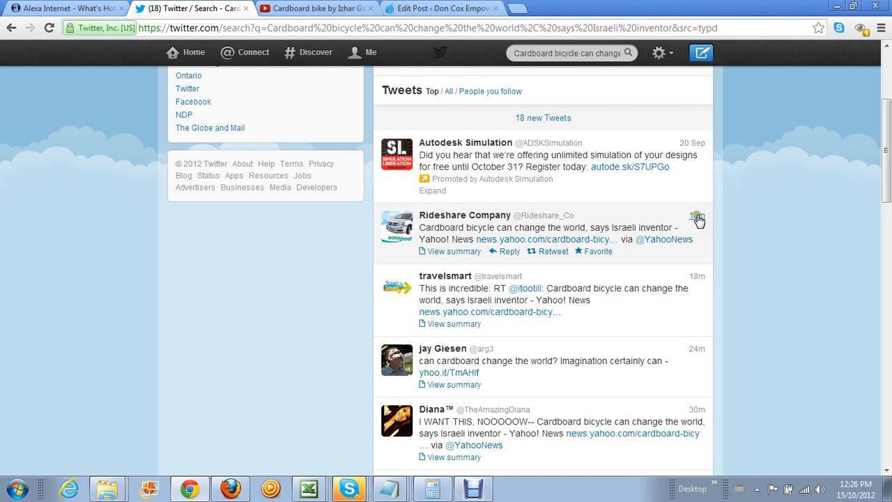
{"action": "left_click", "coordinate": [697, 219]}
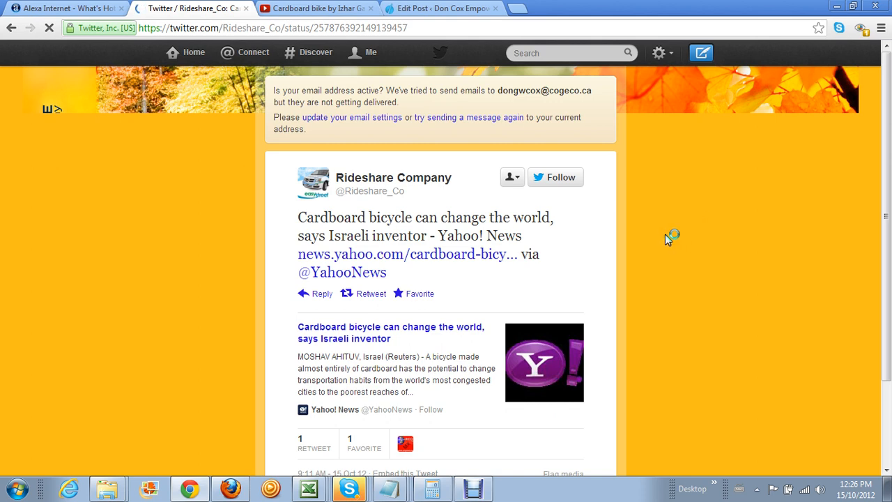
{"action": "scroll", "coordinate": [665, 234], "scroll_direction": "down", "scroll_amount": 2}
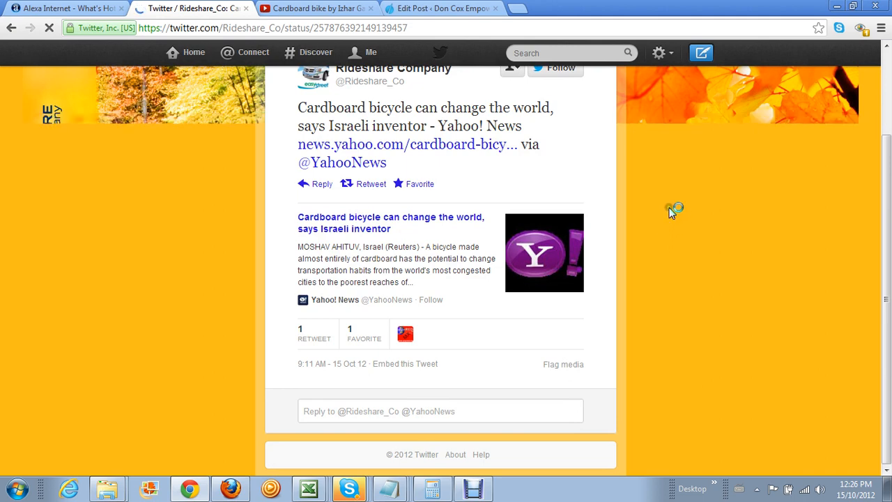
Copy the Rideshare tweet's embed HTML code and return to the Edit Post page
{"action": "left_click", "coordinate": [408, 365]}
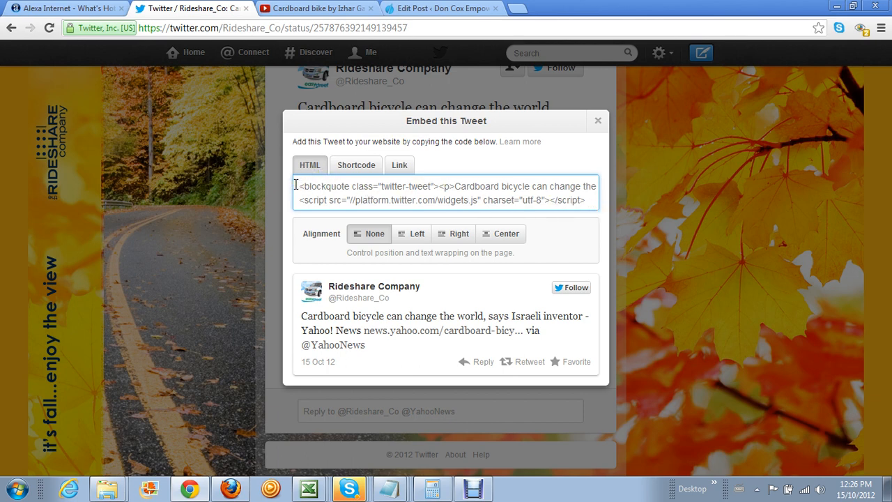
{"action": "left_click_drag", "start_coordinate": [295, 185], "coordinate": [695, 217]}
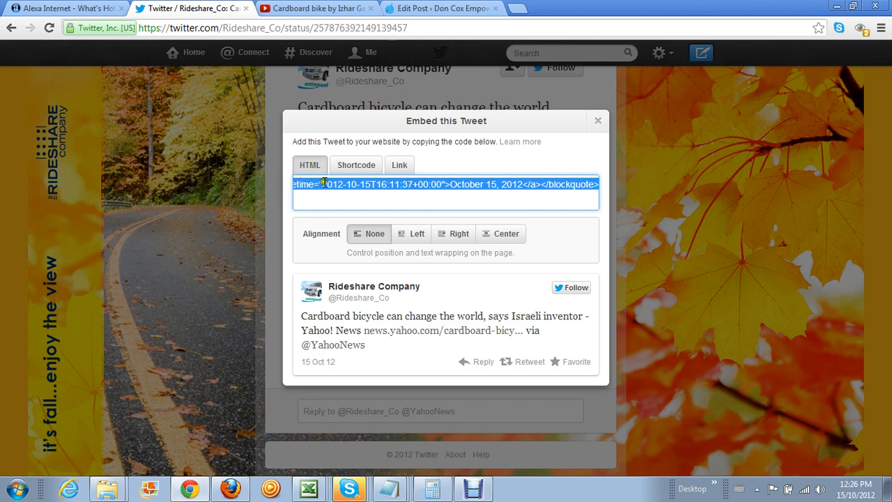
{"action": "right_click", "coordinate": [376, 183]}
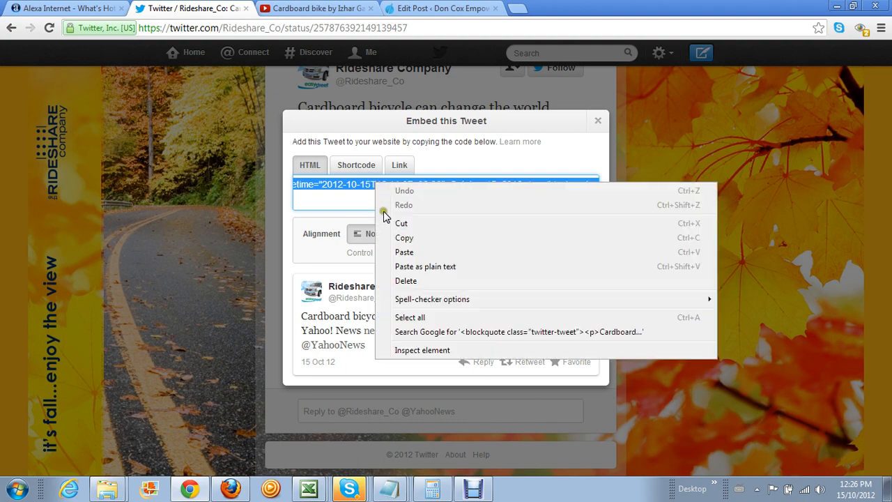
{"action": "left_click", "coordinate": [396, 238]}
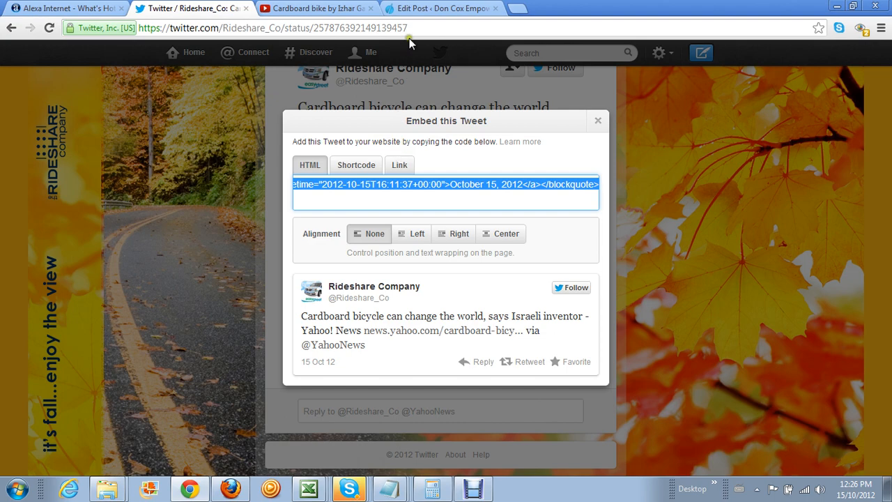
{"action": "left_click", "coordinate": [412, 10]}
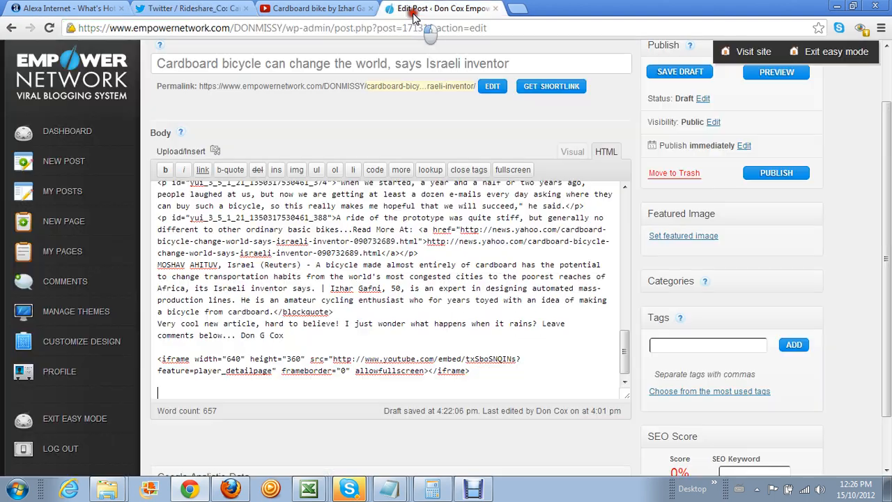
Paste the tweet's blockquote embed and widgets.js script below the YouTube iframe
{"action": "left_click", "coordinate": [623, 369]}
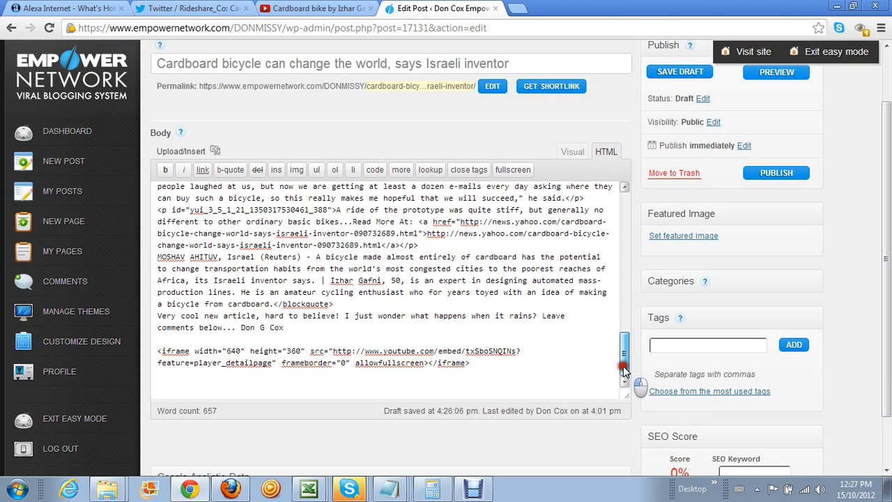
{"action": "right_click", "coordinate": [158, 384]}
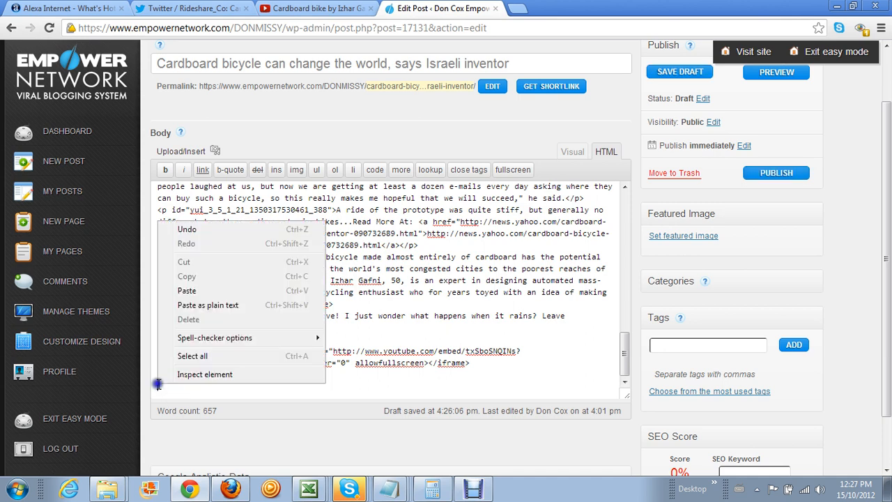
{"action": "left_click", "coordinate": [222, 295]}
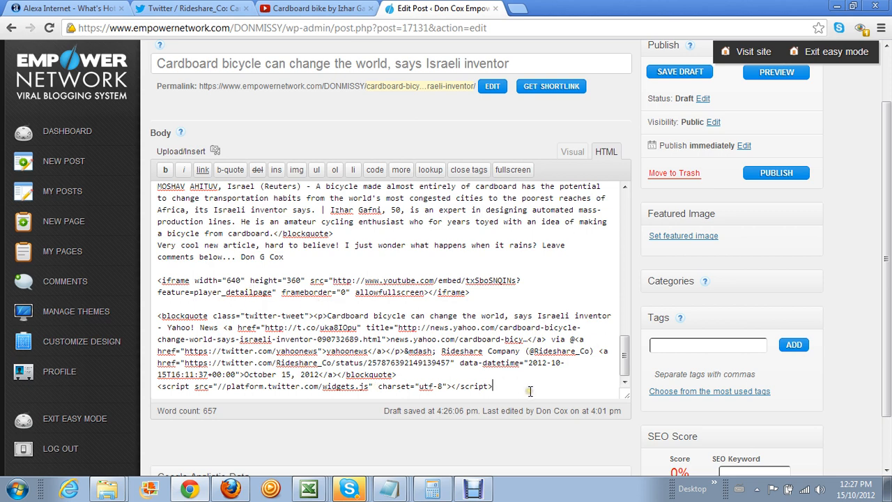
{"action": "key", "text": "Return"}
{"action": "key", "text": "Return"}
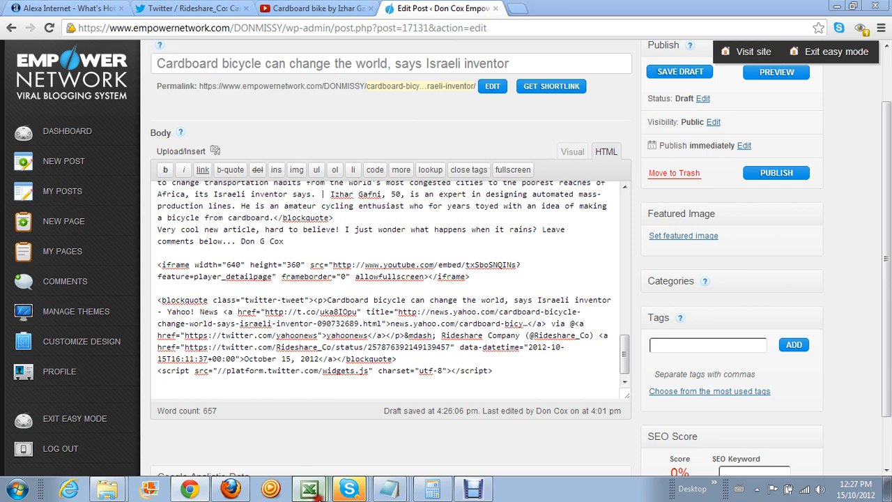
Move the step 11 HTML Resource box instruction from D20 to K18, then open resource_box_header in Notepad
{"action": "left_click", "coordinate": [308, 489]}
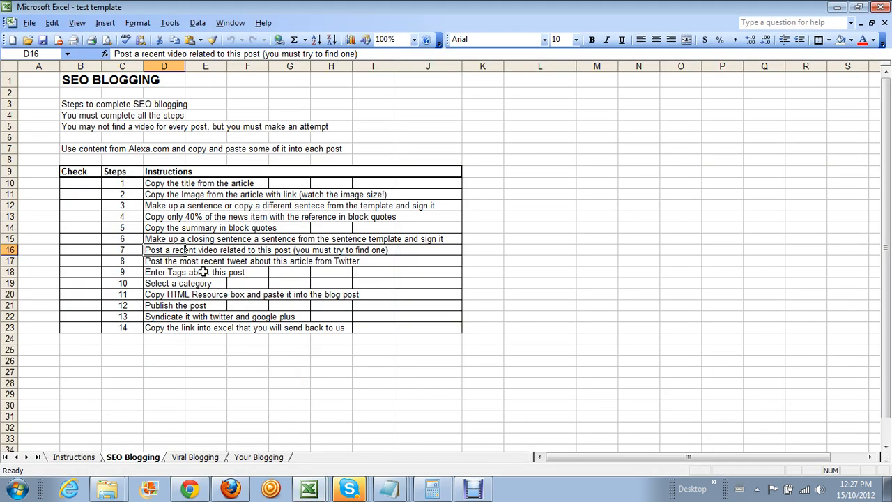
{"action": "left_click", "coordinate": [156, 295]}
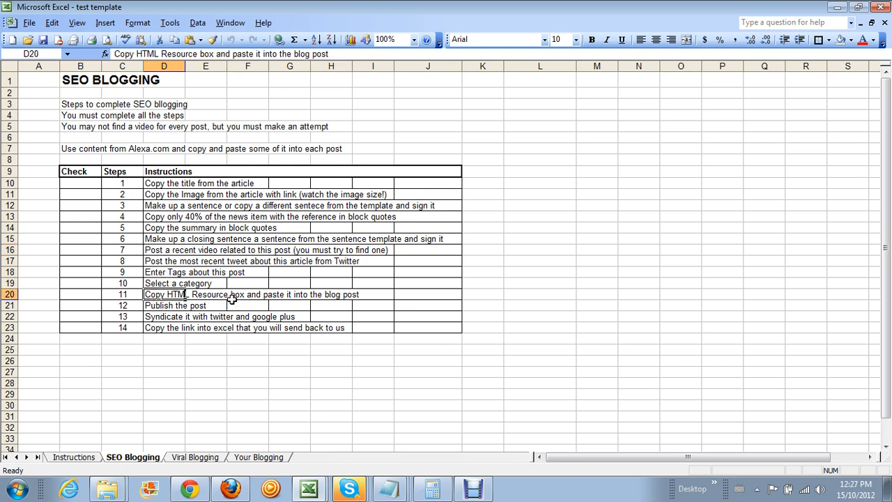
{"action": "right_click", "coordinate": [154, 295]}
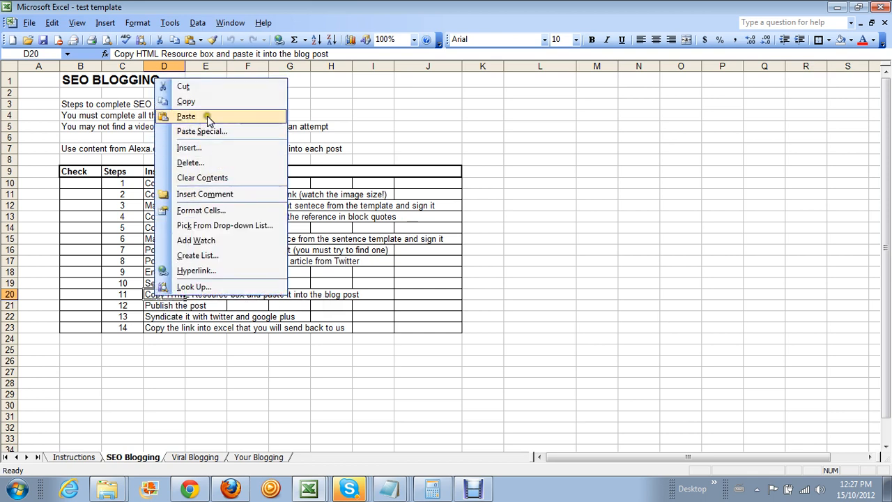
{"action": "left_click", "coordinate": [209, 93]}
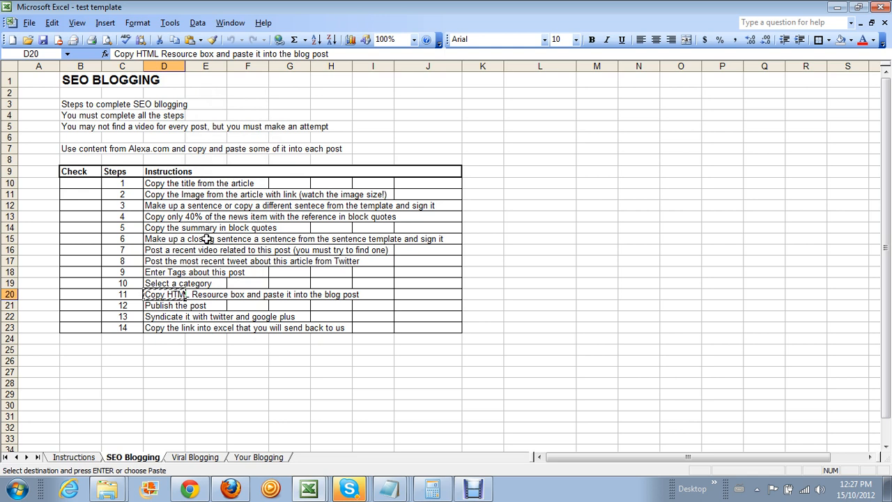
{"action": "left_click", "coordinate": [480, 270]}
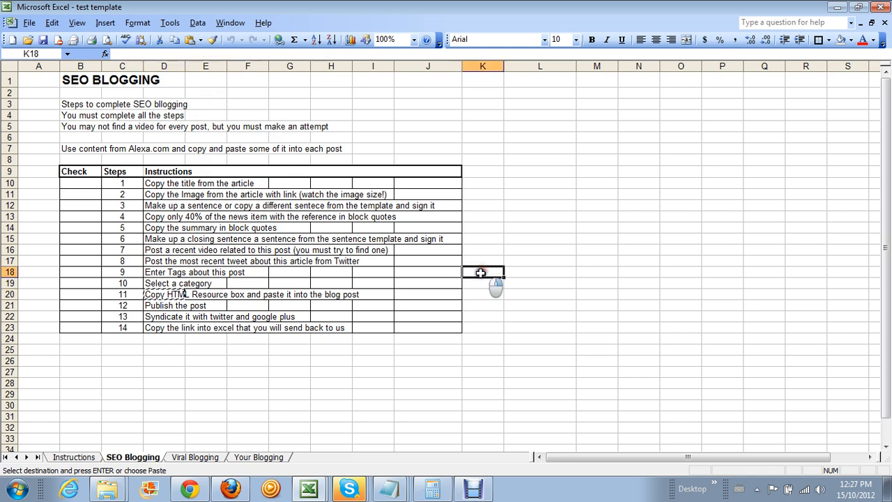
{"action": "right_click", "coordinate": [494, 282]}
{"action": "left_click", "coordinate": [543, 94]}
{"action": "left_click", "coordinate": [541, 315]}
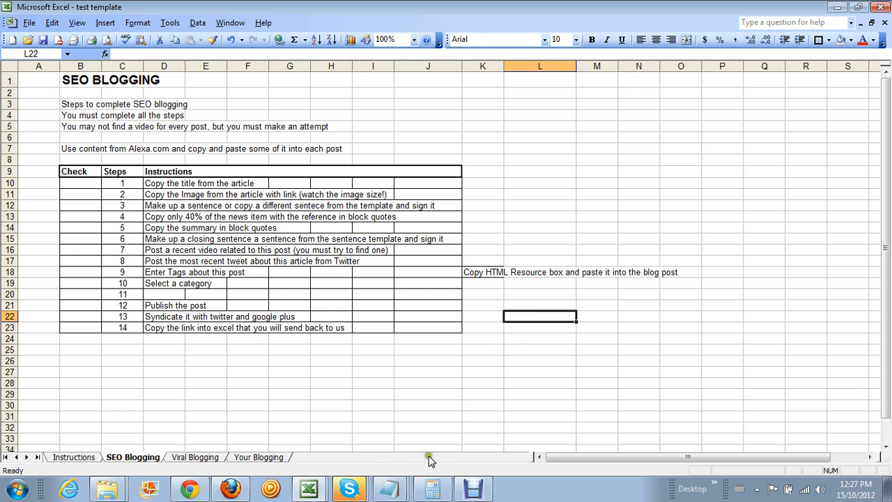
{"action": "left_click", "coordinate": [389, 488]}
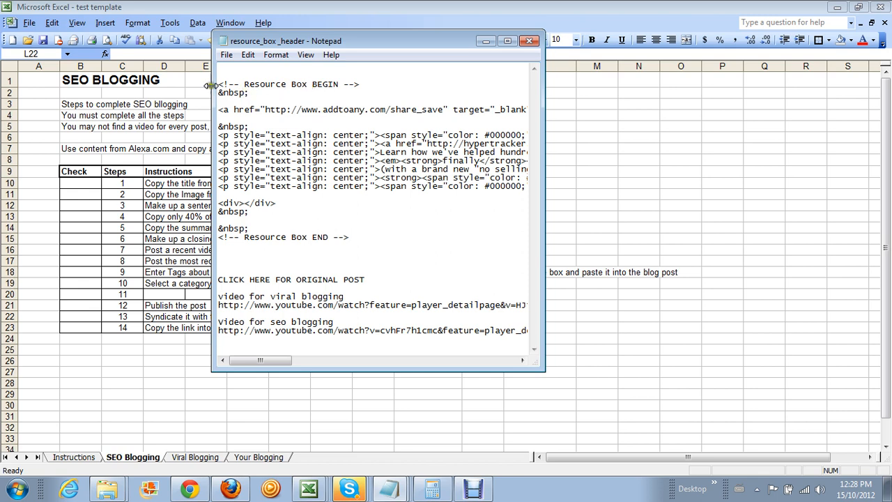
Copy the resource box HTML in Notepad from its BEGIN to its END comment, then return to Chrome
{"action": "left_click_drag", "start_coordinate": [218, 84], "coordinate": [368, 238]}
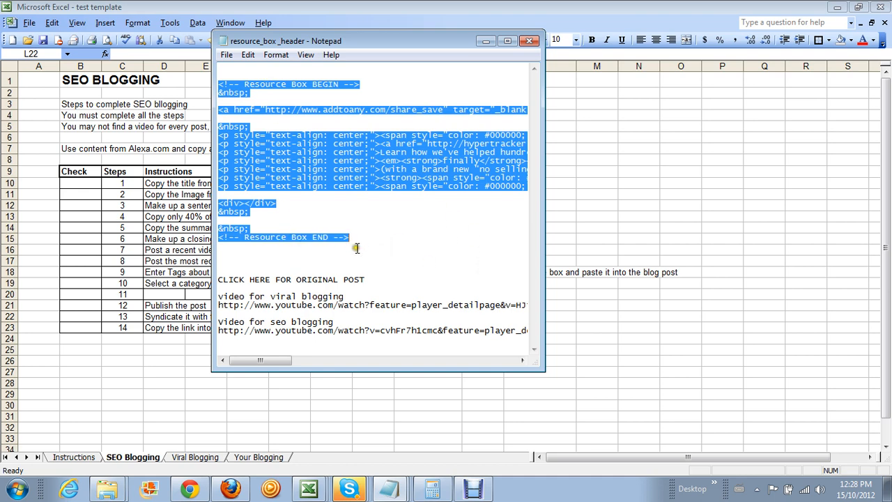
{"action": "right_click", "coordinate": [282, 139]}
{"action": "left_click", "coordinate": [313, 182]}
{"action": "left_click", "coordinate": [209, 490]}
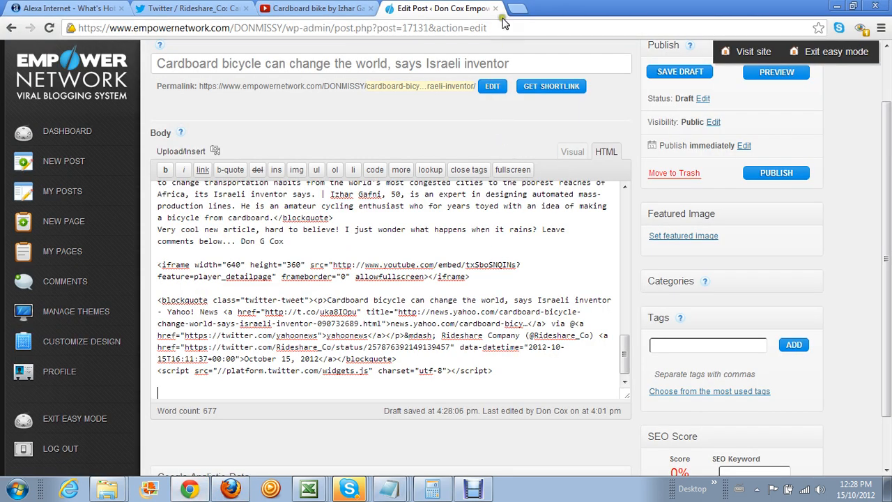
Paste the resource box HTML on a new line below the embedded tweet script
{"action": "scroll", "coordinate": [623, 342], "scroll_direction": "down", "scroll_amount": 1}
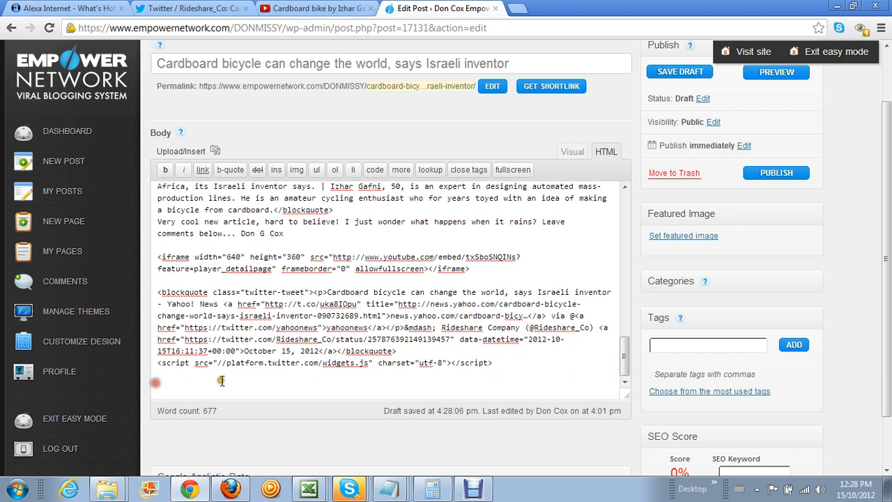
{"action": "left_click", "coordinate": [497, 360]}
{"action": "key", "text": "Return"}
{"action": "key", "text": "Return"}
{"action": "right_click", "coordinate": [158, 384]}
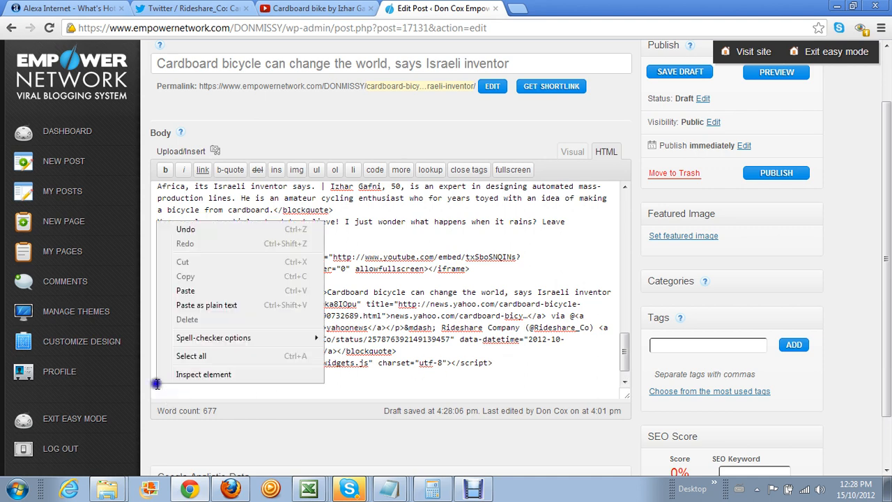
{"action": "left_click", "coordinate": [219, 290]}
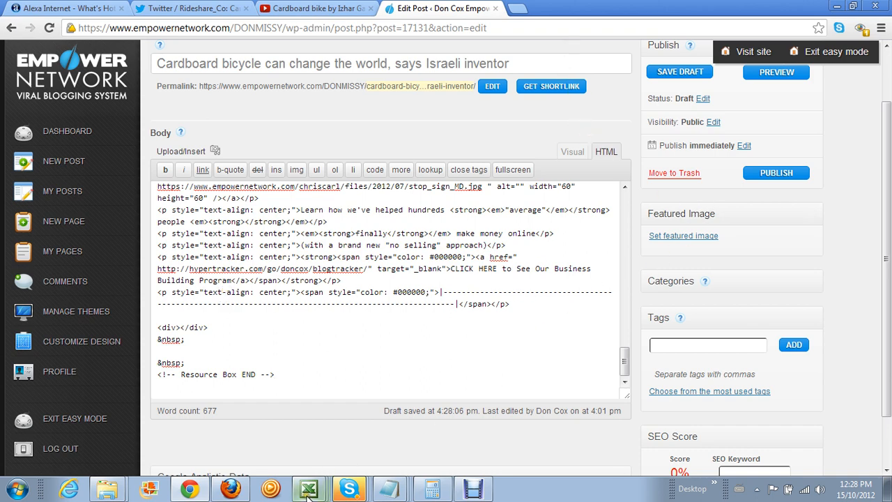
Check the checklist's next step about tags in Excel (cell D18), then minimize the spreadsheet
{"action": "key", "text": "alt+Tab"}
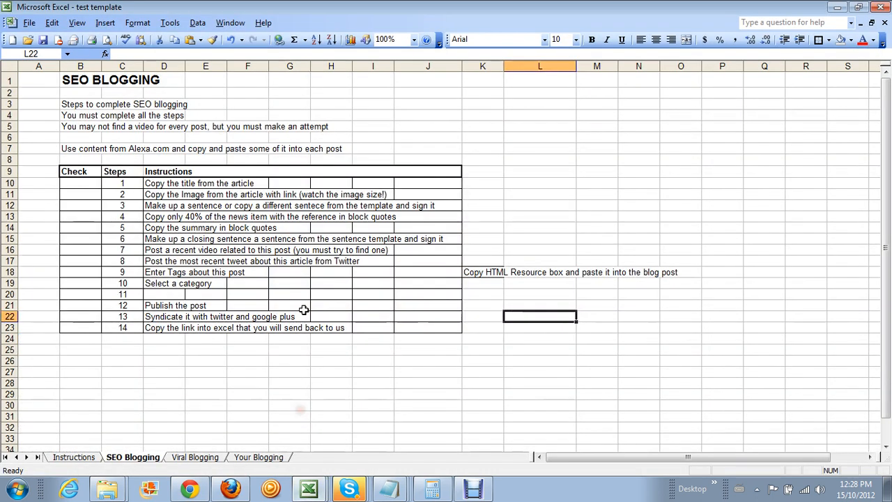
{"action": "left_click", "coordinate": [153, 274]}
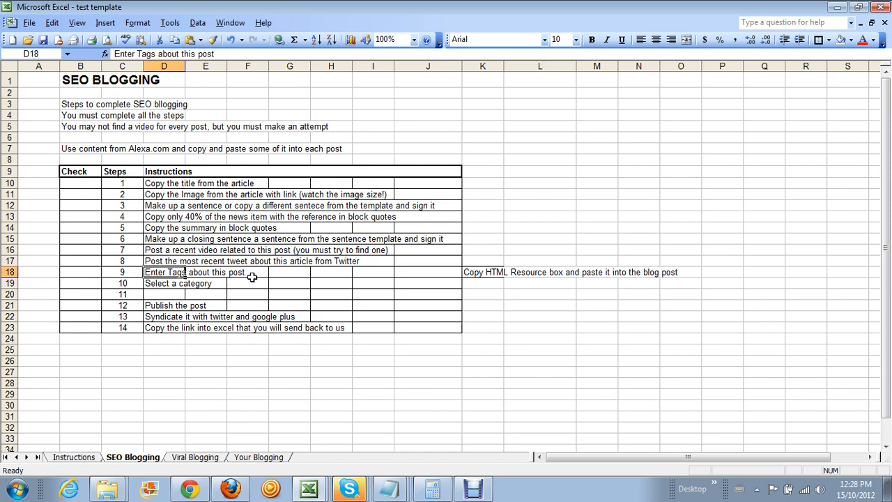
{"action": "left_click", "coordinate": [838, 8]}
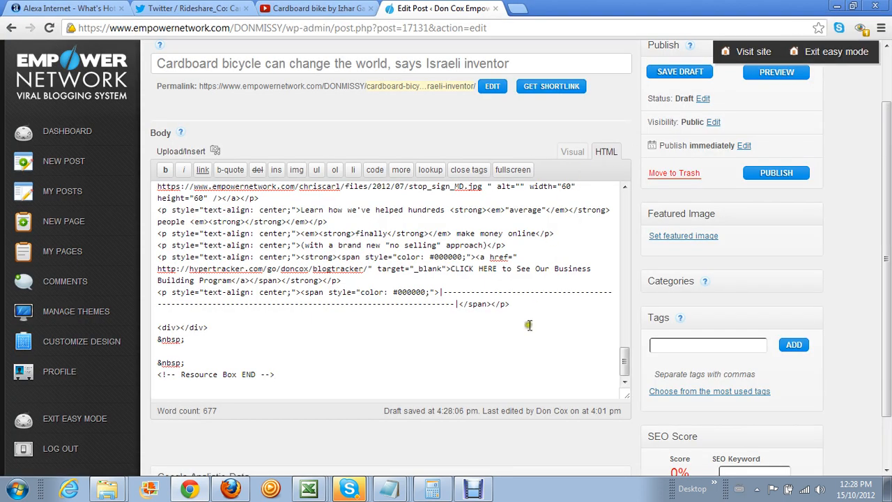
Add 'Israeli inventor', copied from the post title, as a tag
{"action": "left_click", "coordinate": [701, 344]}
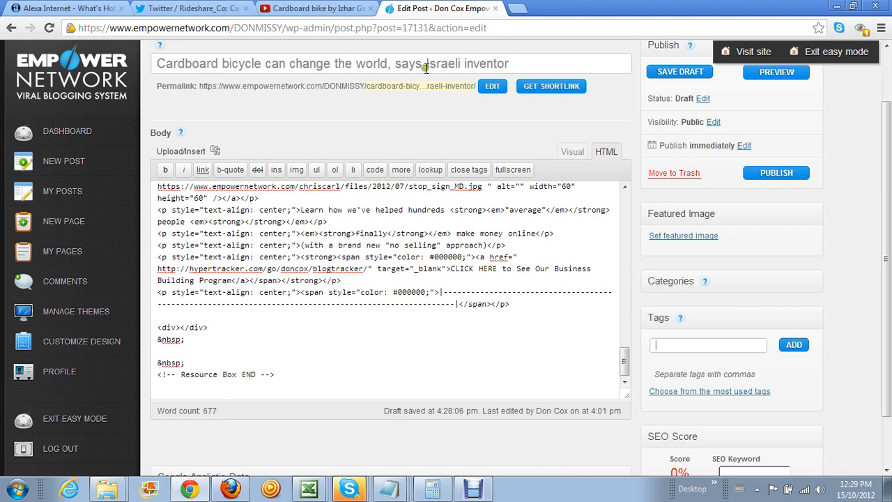
{"action": "left_click_drag", "start_coordinate": [426, 63], "coordinate": [517, 64]}
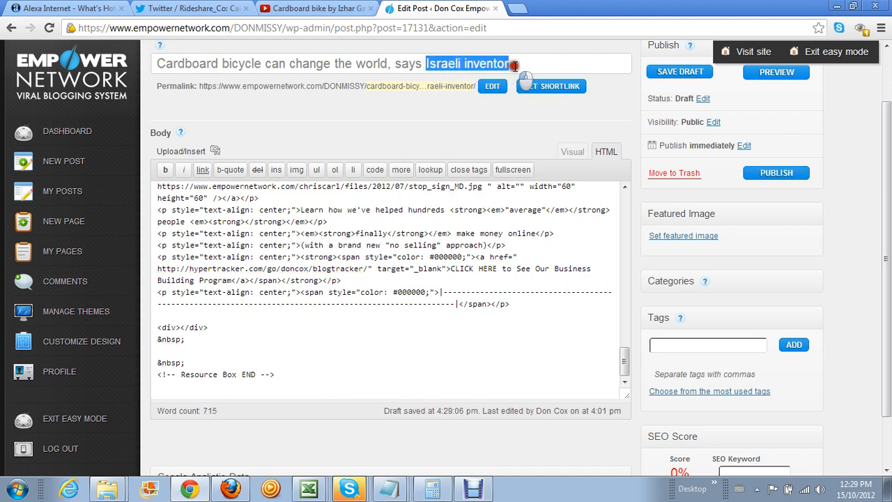
{"action": "right_click", "coordinate": [473, 63]}
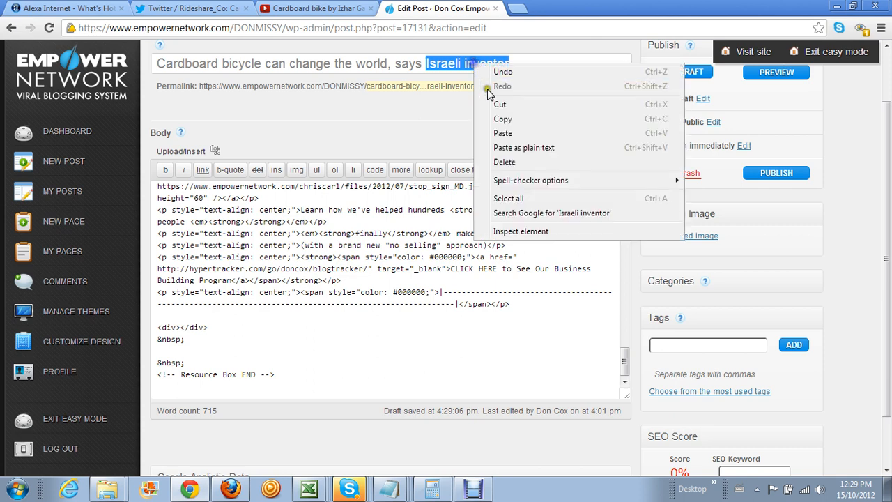
{"action": "left_click", "coordinate": [500, 116]}
{"action": "left_click", "coordinate": [652, 347]}
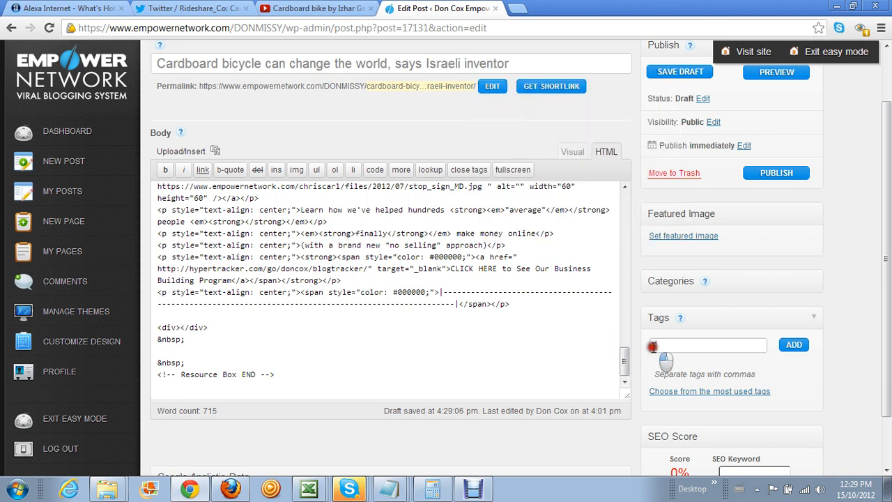
{"action": "right_click", "coordinate": [652, 344]}
{"action": "left_click", "coordinate": [683, 253]}
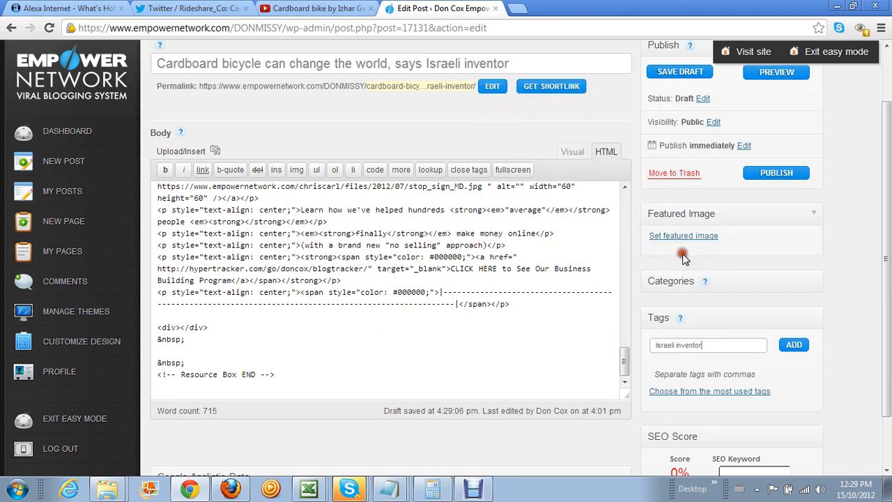
{"action": "left_click", "coordinate": [794, 344]}
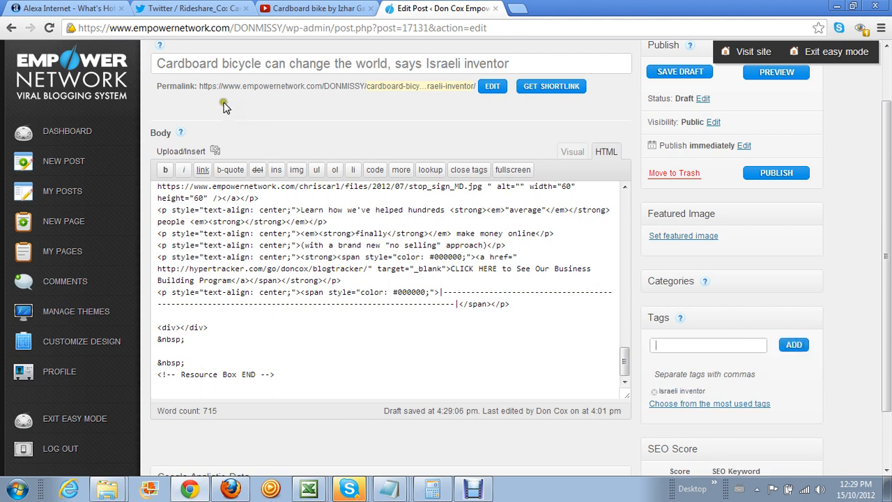
Add 'Cardboard bicycle', copied from the start of the title, as a tag
{"action": "left_click_drag", "start_coordinate": [155, 64], "coordinate": [261, 64]}
{"action": "right_click", "coordinate": [259, 65]}
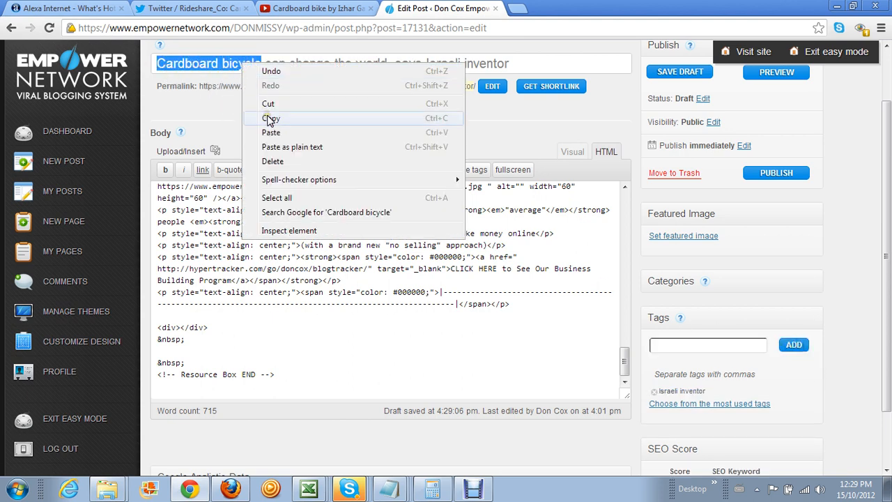
{"action": "left_click", "coordinate": [269, 117]}
{"action": "left_click", "coordinate": [662, 343]}
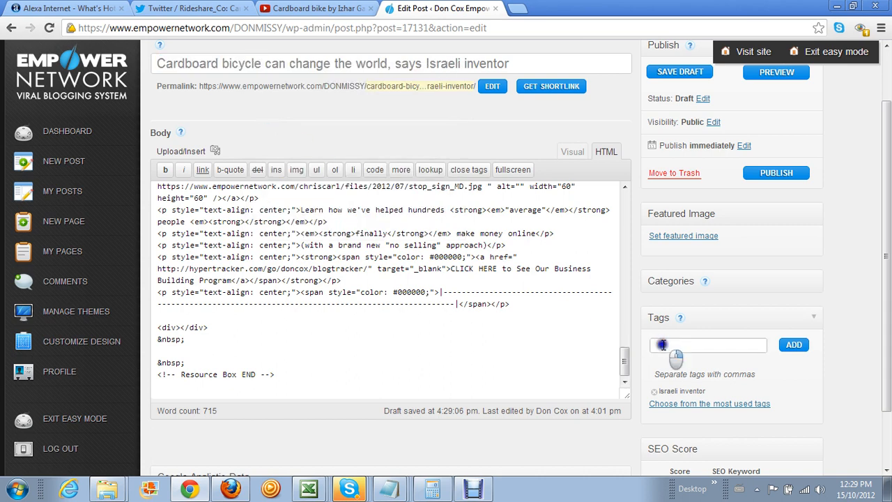
{"action": "right_click", "coordinate": [662, 342]}
{"action": "left_click", "coordinate": [696, 254]}
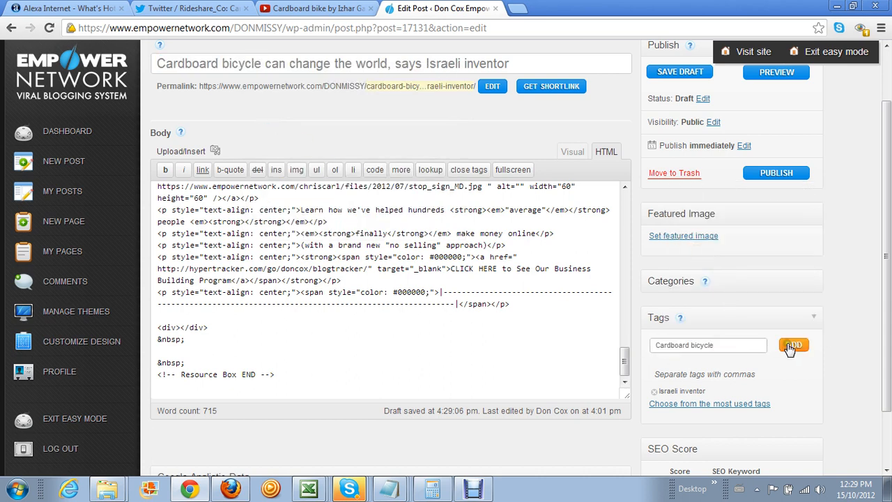
{"action": "left_click", "coordinate": [787, 344]}
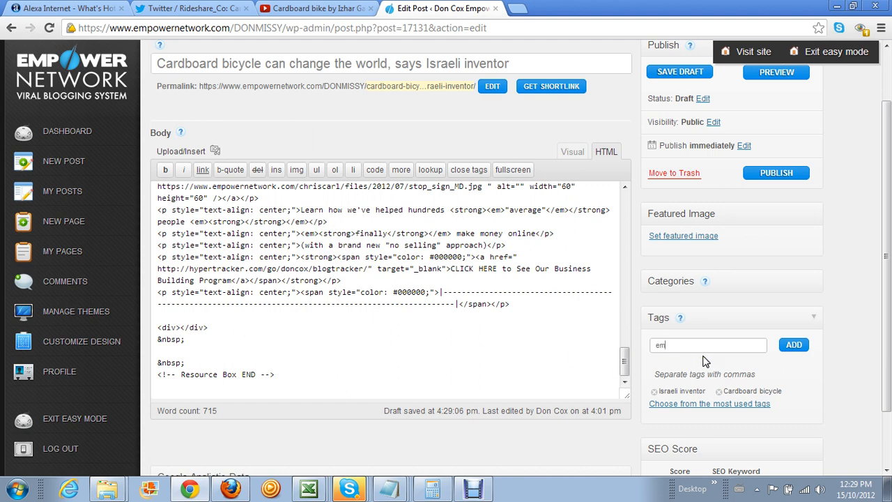
Add the 'Empower network' tag by picking it from the suggestions for 'empower'
{"action": "type", "text": "empowe"}
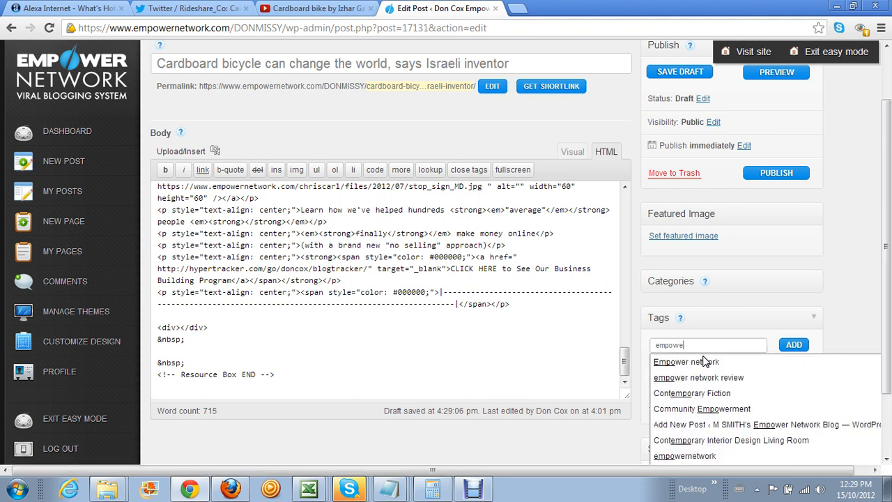
{"action": "type", "text": "r"}
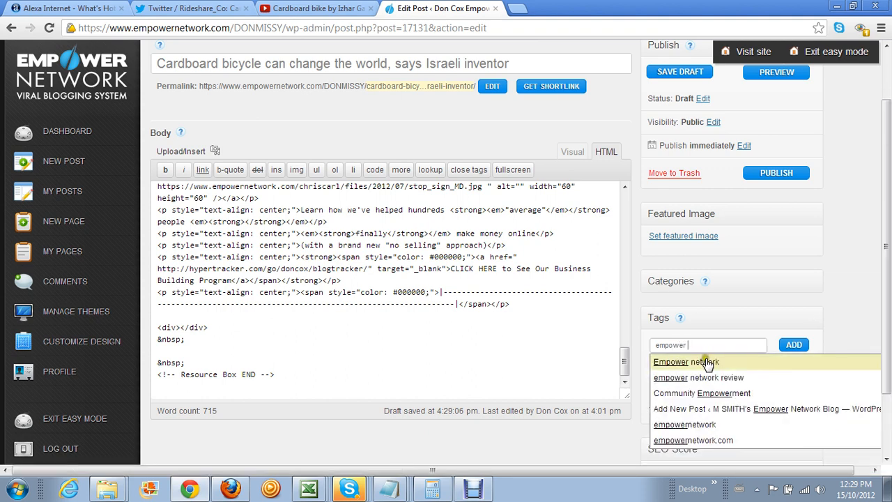
{"action": "left_click", "coordinate": [705, 363]}
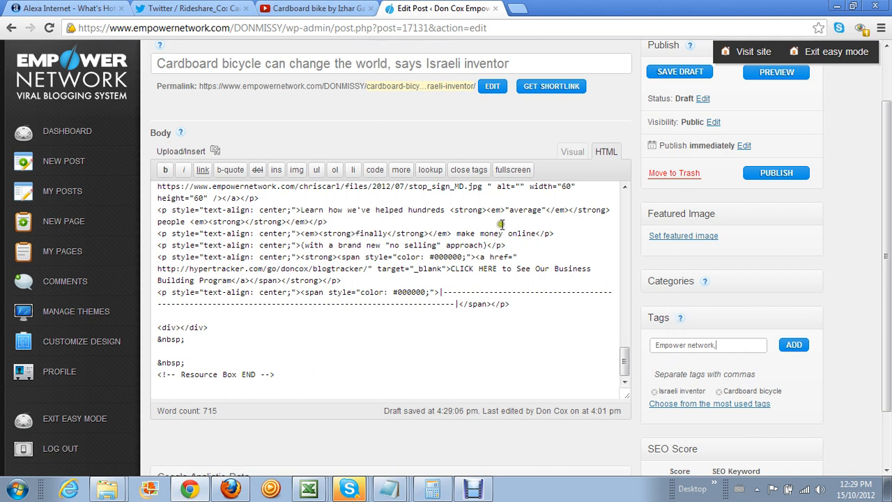
{"action": "left_click", "coordinate": [791, 349]}
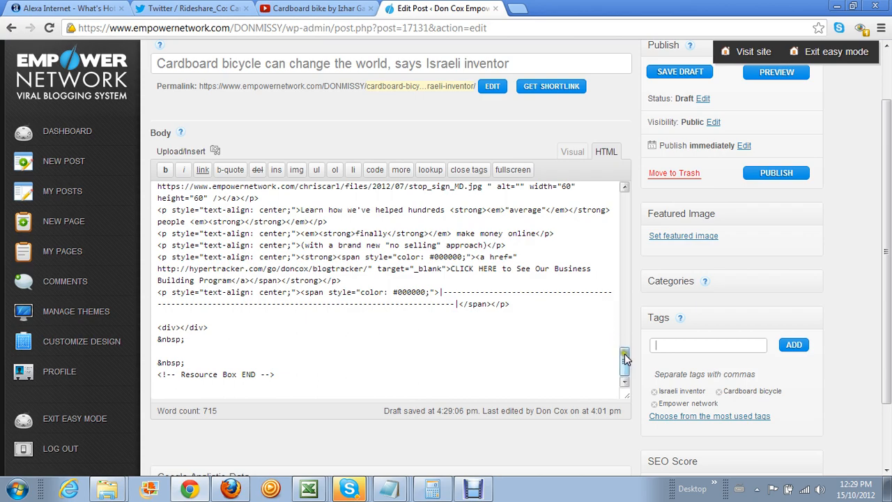
{"action": "left_click_drag", "start_coordinate": [623, 356], "coordinate": [620, 199]}
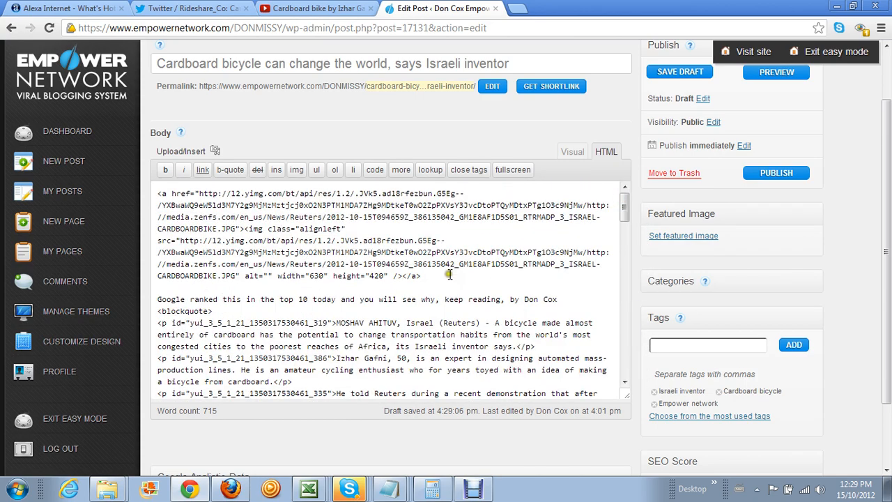
Switch the body to the Visual view and add the inventor's name from the quote as a tag
{"action": "left_click", "coordinate": [573, 153]}
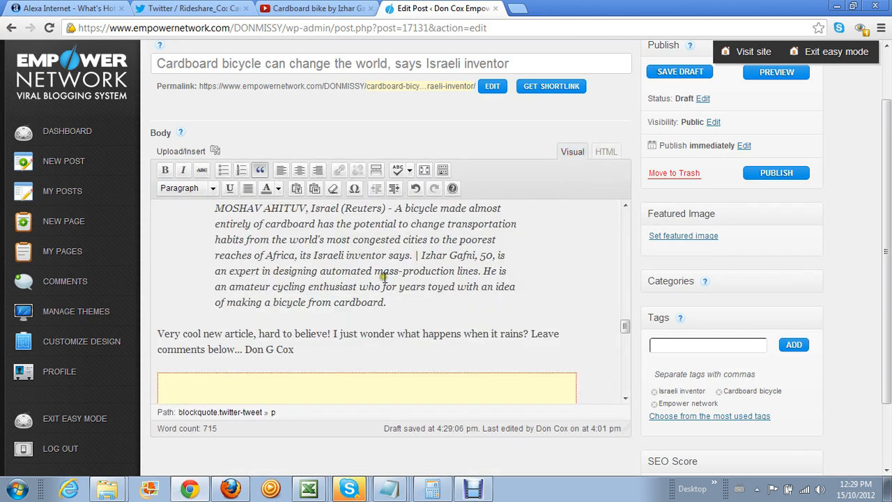
{"action": "scroll", "coordinate": [384, 278], "scroll_direction": "down", "scroll_amount": 10}
{"action": "scroll", "coordinate": [384, 278], "scroll_direction": "up", "scroll_amount": 10}
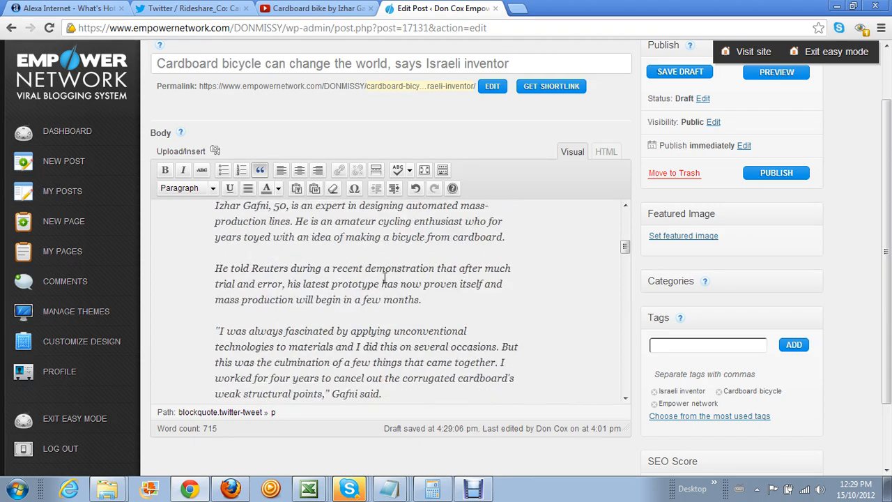
{"action": "scroll", "coordinate": [384, 278], "scroll_direction": "down", "scroll_amount": 3}
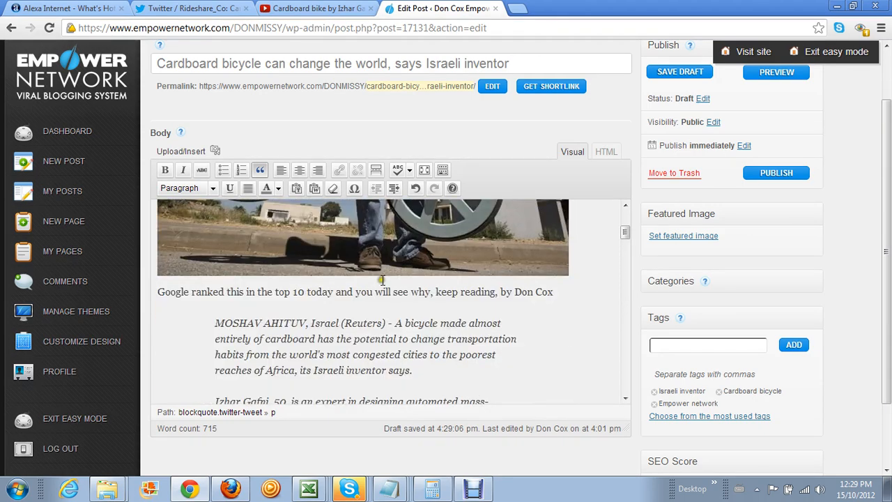
{"action": "scroll", "coordinate": [383, 280], "scroll_direction": "down", "scroll_amount": 2}
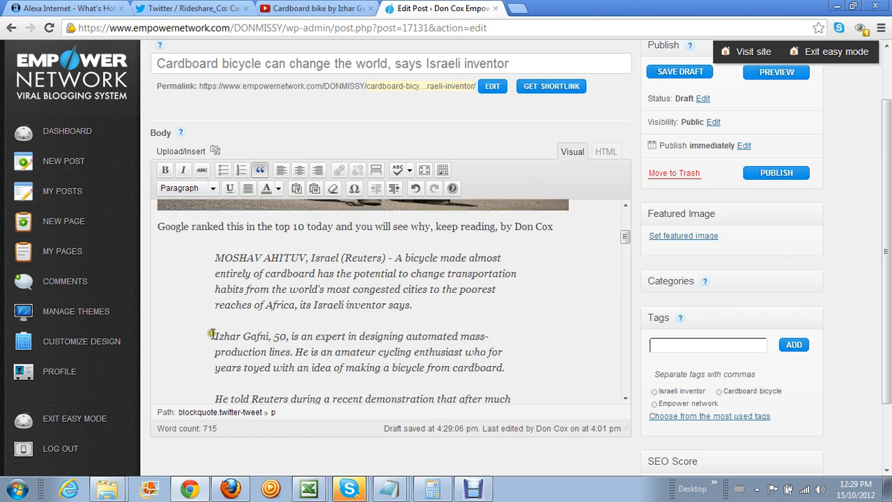
{"action": "left_click_drag", "start_coordinate": [213, 335], "coordinate": [275, 337]}
{"action": "right_click", "coordinate": [256, 337]}
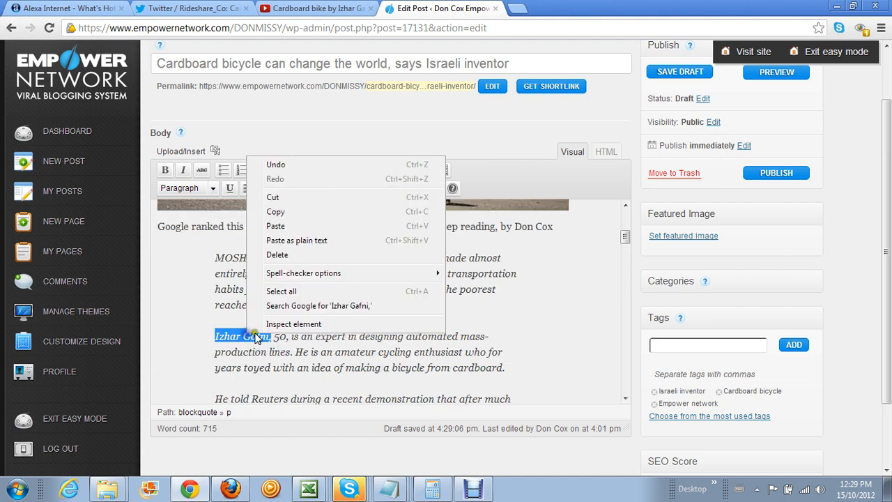
{"action": "left_click", "coordinate": [210, 335]}
{"action": "left_click_drag", "start_coordinate": [210, 335], "coordinate": [275, 336]}
{"action": "right_click", "coordinate": [249, 332]}
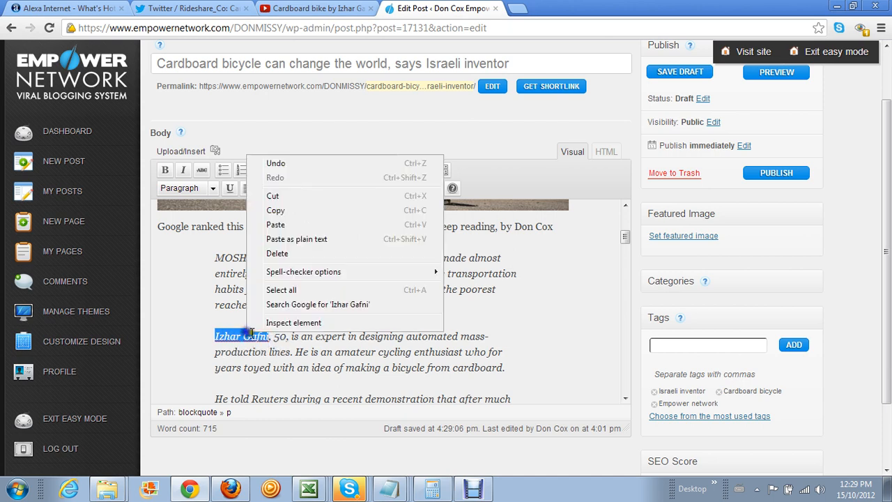
{"action": "left_click", "coordinate": [292, 209]}
{"action": "left_click", "coordinate": [676, 344]}
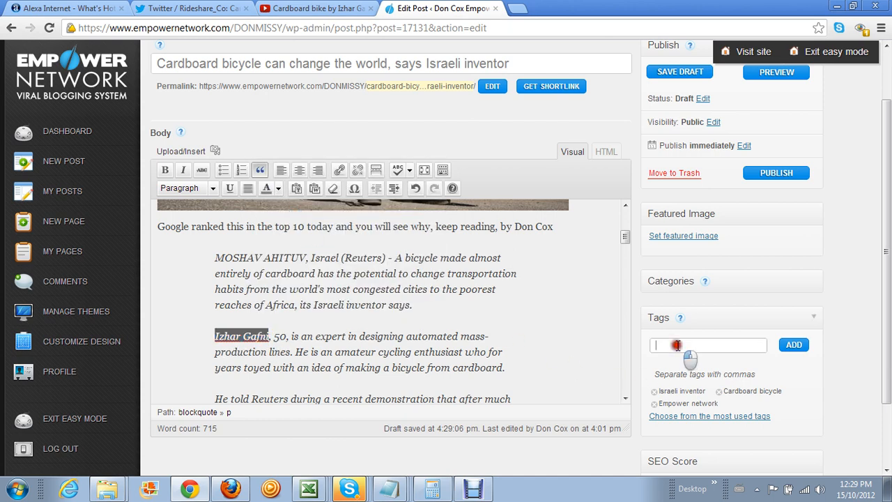
{"action": "right_click", "coordinate": [676, 344]}
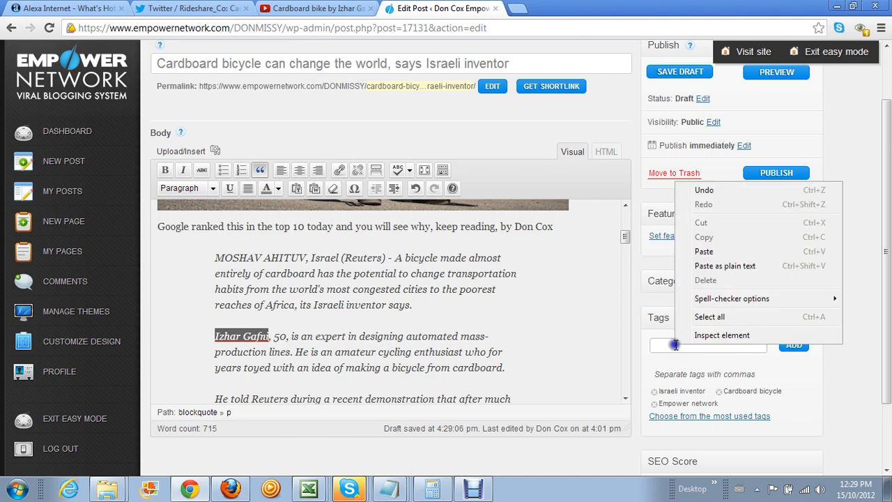
{"action": "left_click", "coordinate": [723, 253]}
{"action": "left_click", "coordinate": [792, 345]}
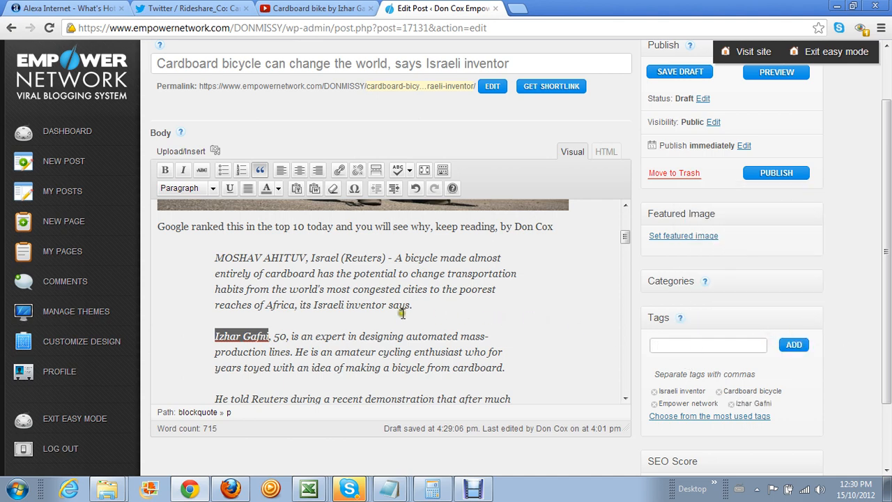
Add 'amateur cycling enthusiast', copied from the article, as a tag
{"action": "scroll", "coordinate": [335, 351], "scroll_direction": "down", "scroll_amount": 2}
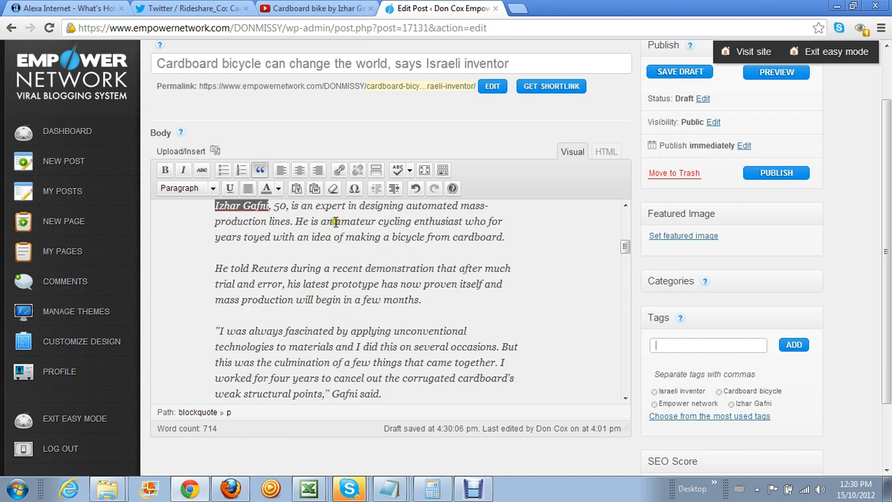
{"action": "left_click_drag", "start_coordinate": [335, 222], "coordinate": [463, 221]}
{"action": "right_click", "coordinate": [422, 221]}
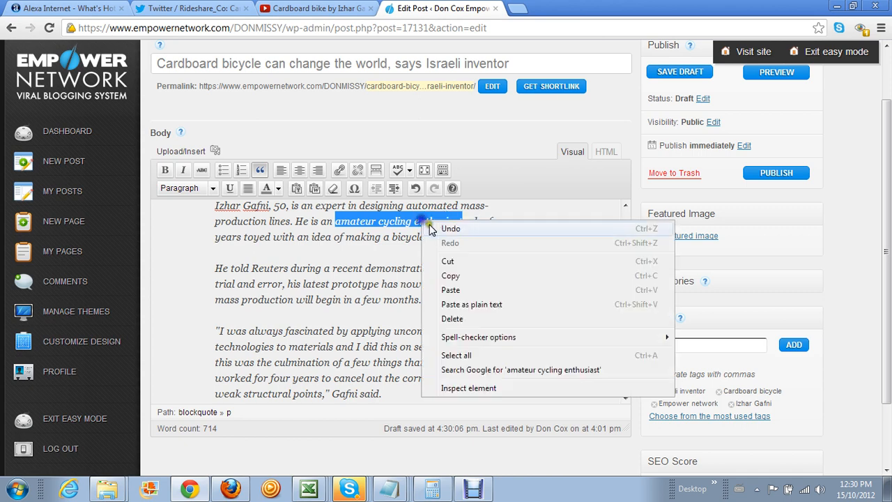
{"action": "left_click", "coordinate": [456, 274]}
{"action": "right_click", "coordinate": [667, 344]}
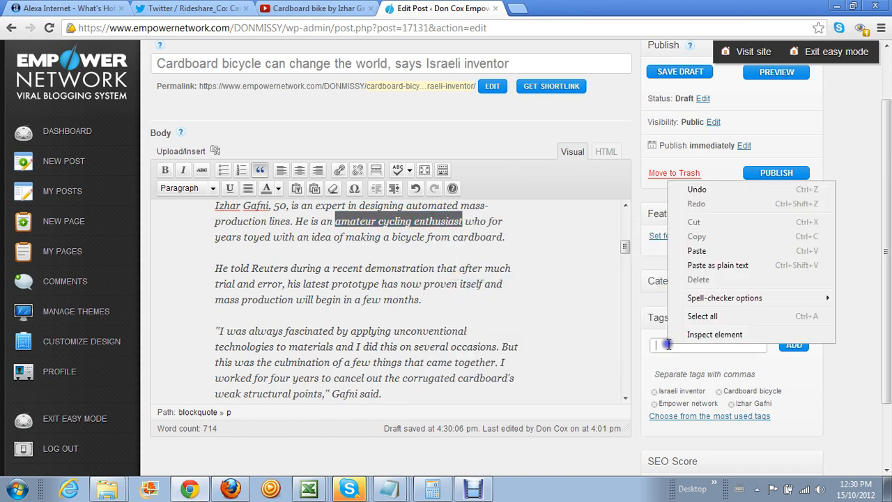
{"action": "left_click", "coordinate": [711, 253]}
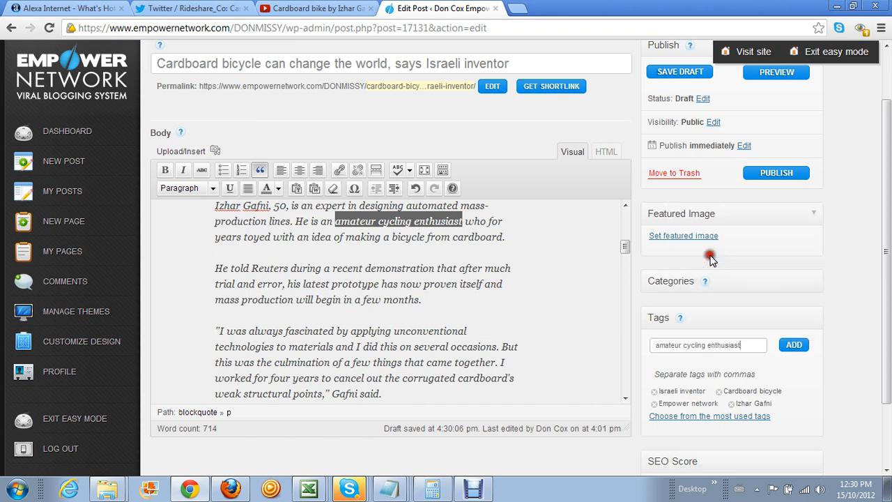
{"action": "left_click", "coordinate": [793, 346]}
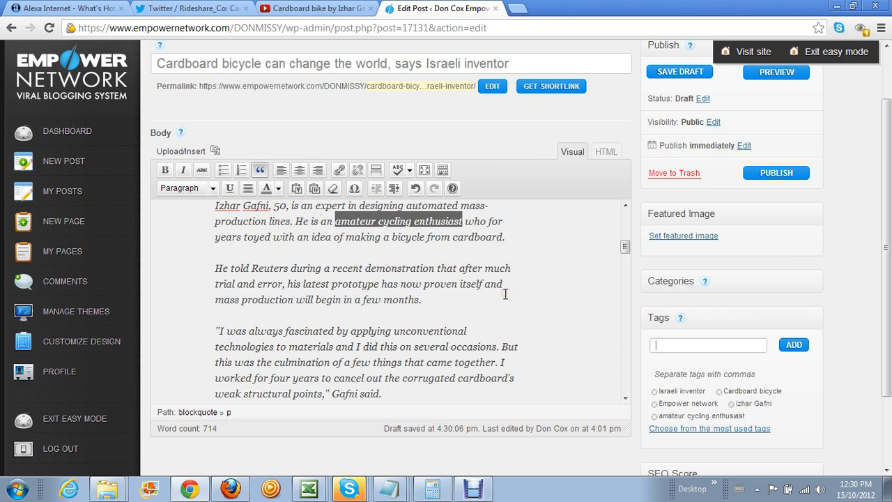
Add 'blog' as a tag
{"action": "scroll", "coordinate": [505, 294], "scroll_direction": "down", "scroll_amount": 2}
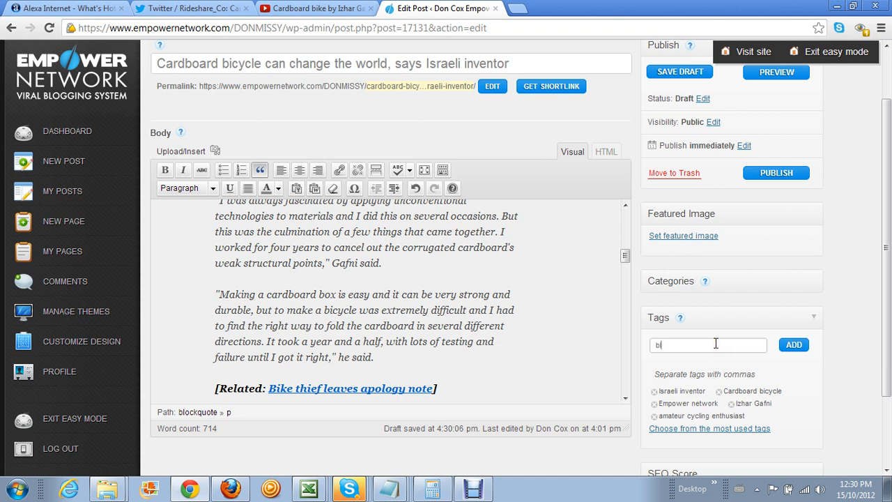
{"action": "left_click", "coordinate": [714, 343]}
{"action": "type", "text": "blog"}
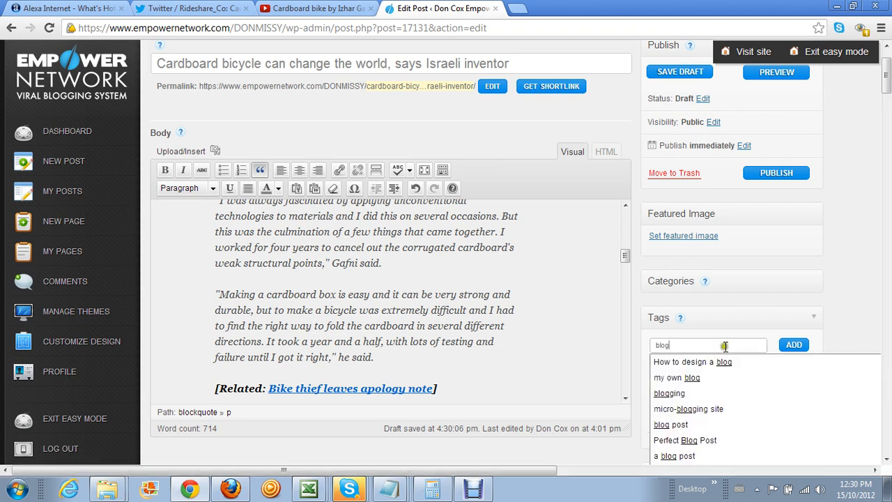
{"action": "left_click", "coordinate": [796, 346]}
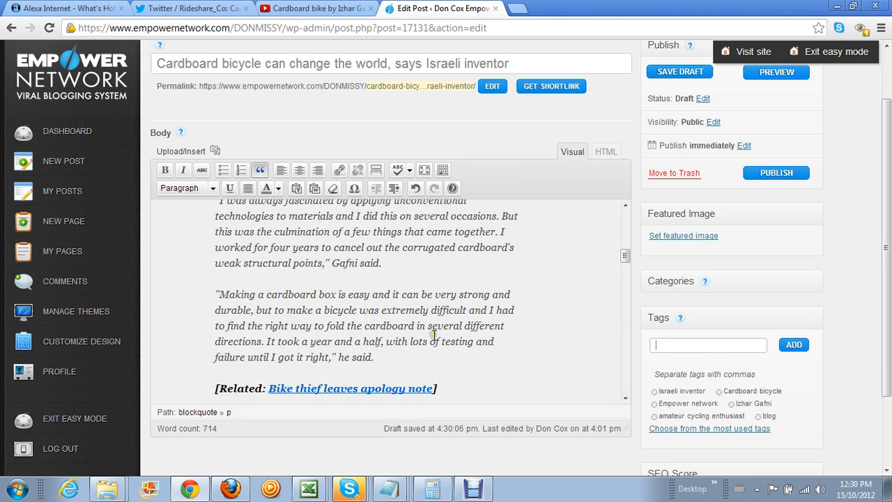
Add 'transportation', copied from the quote, as a tag
{"action": "scroll", "coordinate": [432, 338], "scroll_direction": "down", "scroll_amount": 3}
{"action": "scroll", "coordinate": [433, 344], "scroll_direction": "down", "scroll_amount": 15}
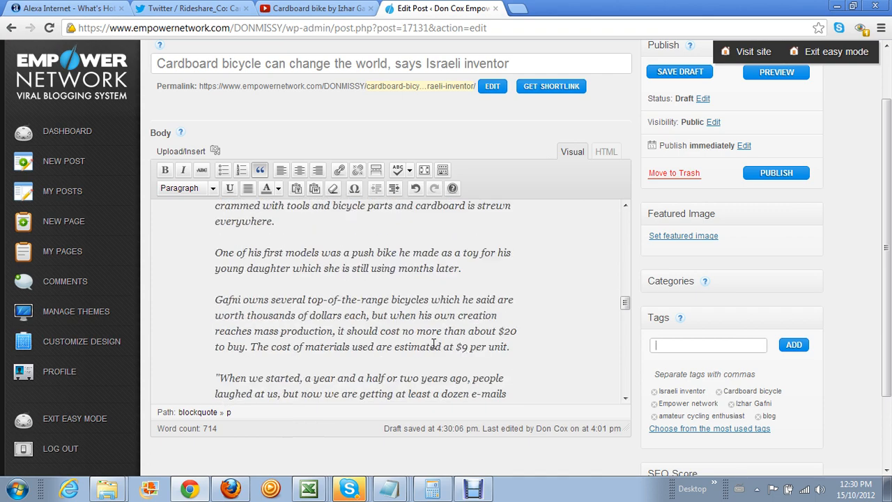
{"action": "scroll", "coordinate": [433, 344], "scroll_direction": "up", "scroll_amount": 2}
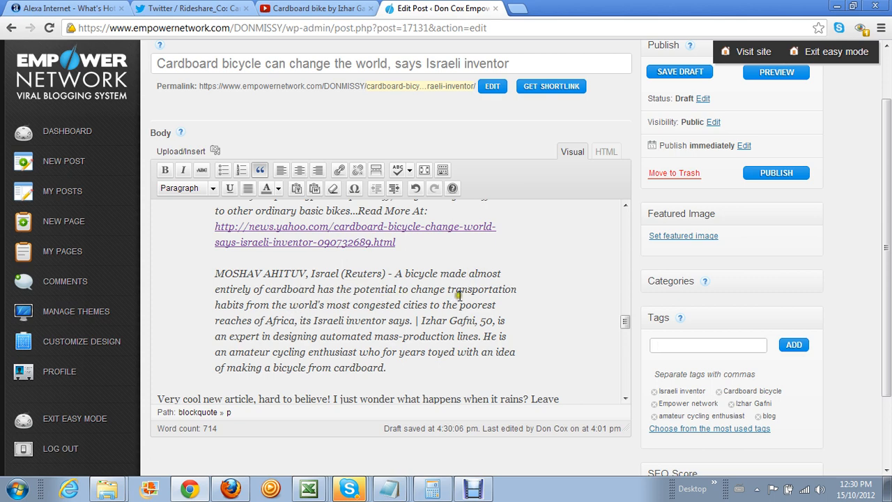
{"action": "left_click_drag", "start_coordinate": [447, 289], "coordinate": [531, 296]}
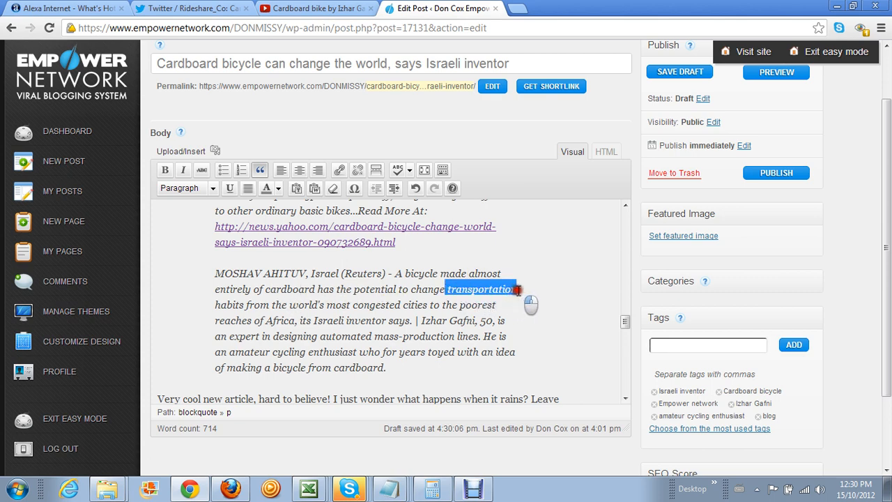
{"action": "right_click", "coordinate": [503, 296]}
{"action": "left_click", "coordinate": [519, 379]}
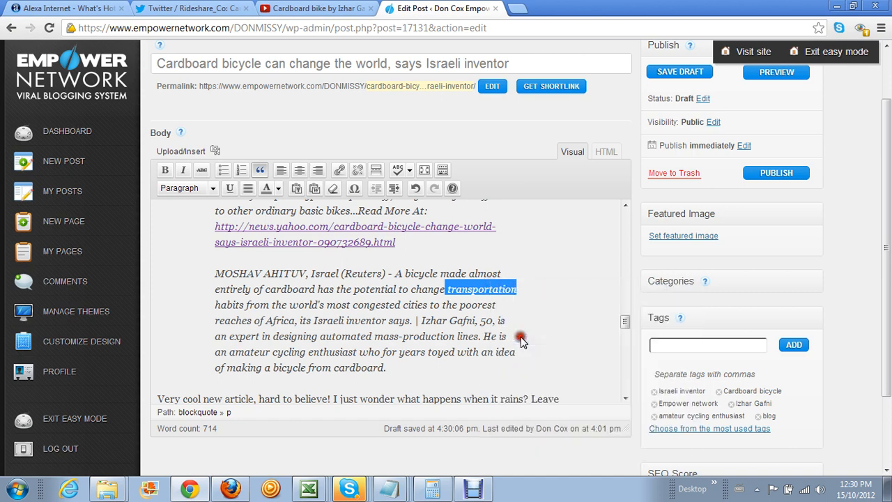
{"action": "left_click", "coordinate": [658, 344]}
{"action": "right_click", "coordinate": [657, 344]}
{"action": "left_click", "coordinate": [704, 252]}
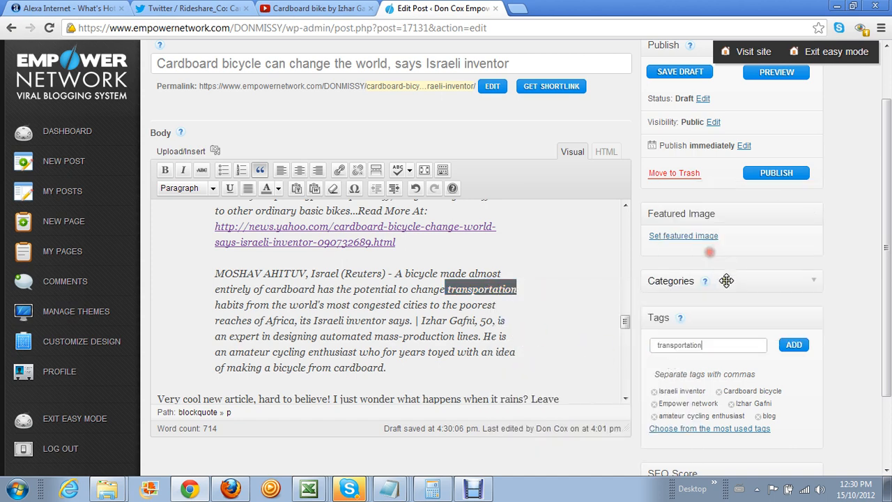
{"action": "left_click", "coordinate": [784, 345]}
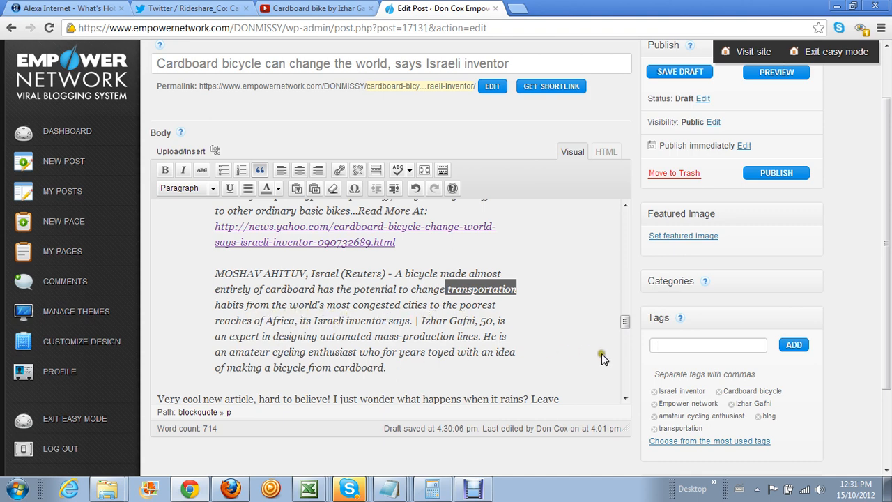
Add 'MOSHAV AHITUV', copied from the start of the quote, as a tag
{"action": "left_click_drag", "start_coordinate": [626, 322], "coordinate": [627, 204]}
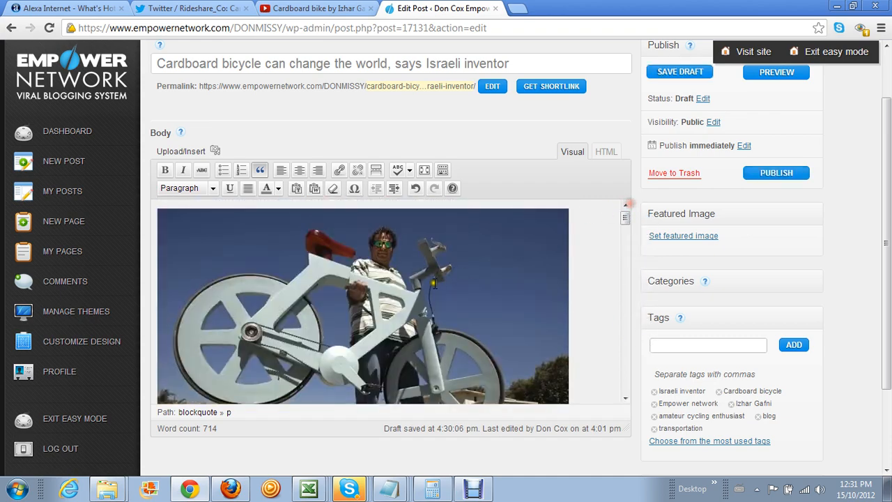
{"action": "scroll", "coordinate": [293, 289], "scroll_direction": "down", "scroll_amount": 5}
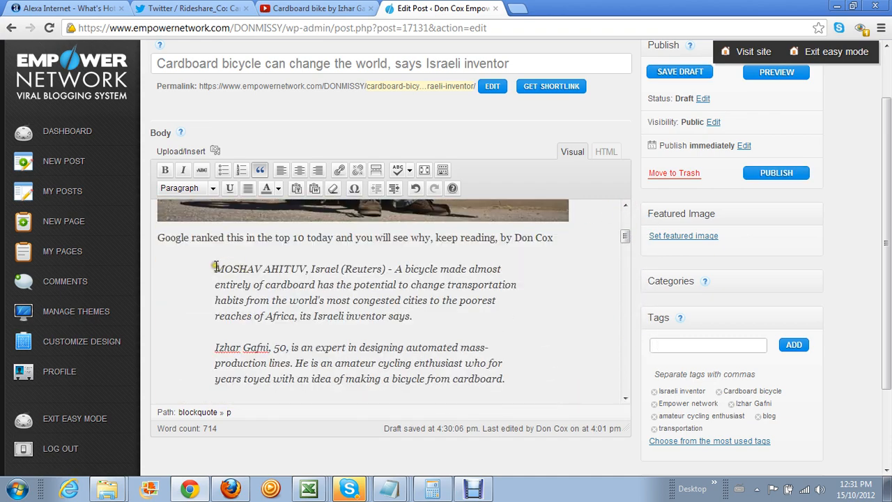
{"action": "left_click_drag", "start_coordinate": [215, 268], "coordinate": [307, 271]}
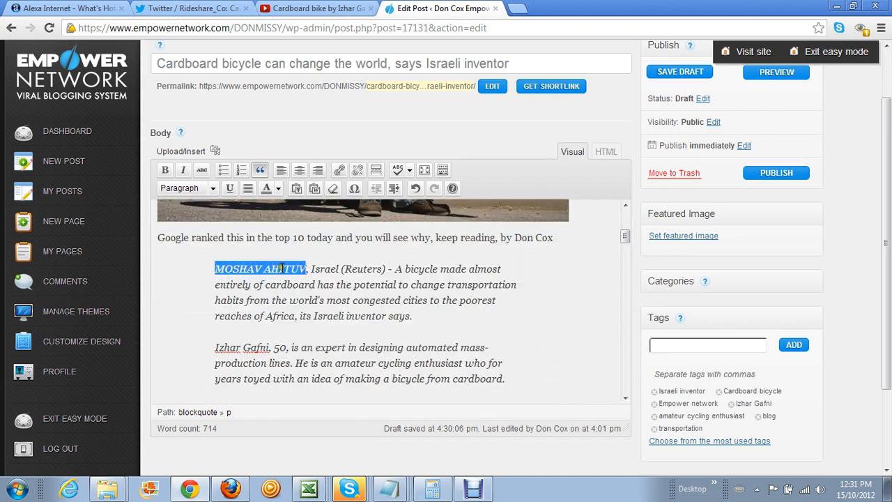
{"action": "right_click", "coordinate": [281, 268]}
{"action": "left_click", "coordinate": [328, 321]}
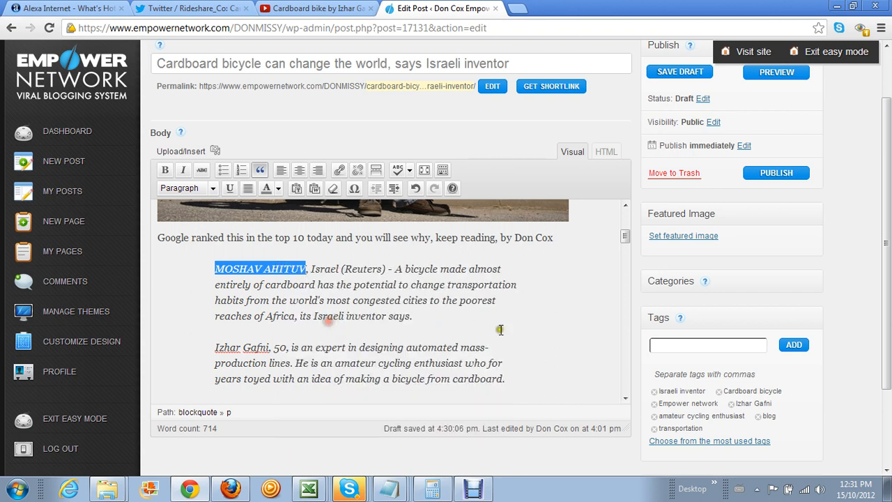
{"action": "left_click", "coordinate": [673, 343]}
{"action": "right_click", "coordinate": [673, 343]}
{"action": "left_click", "coordinate": [721, 254]}
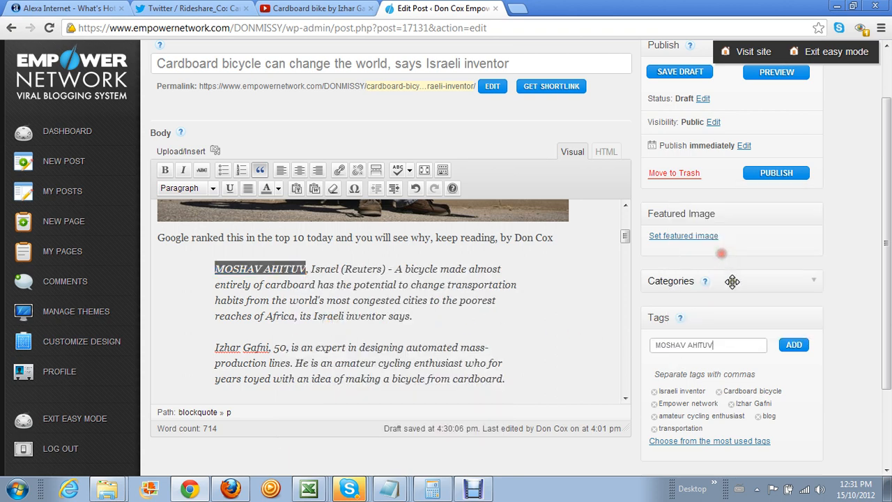
{"action": "left_click", "coordinate": [794, 344]}
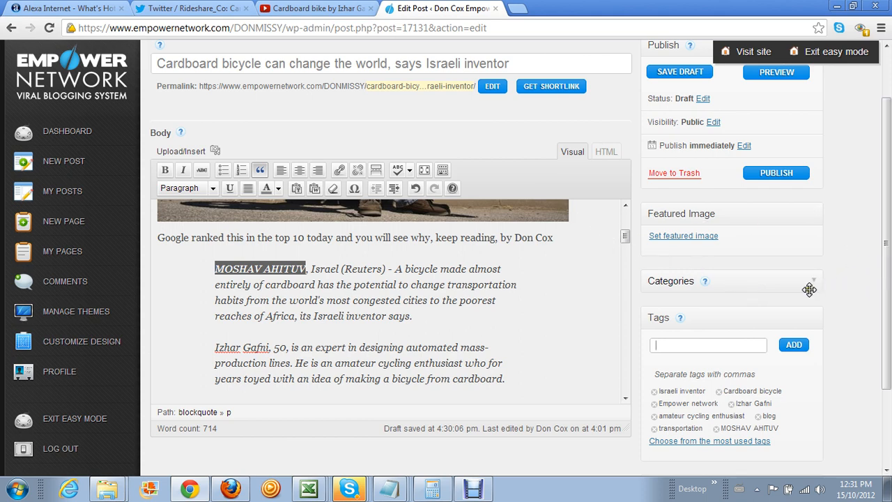
{"action": "mouse_move", "coordinate": [679, 285]}
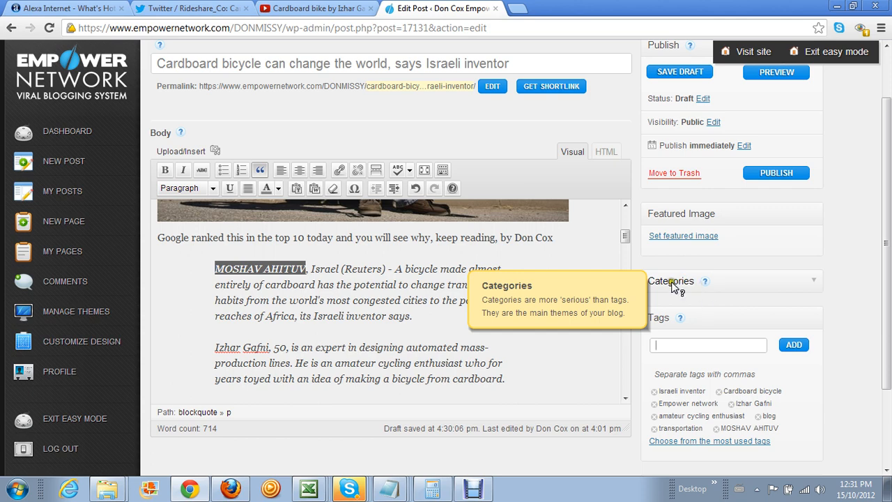
Expand the categories list and tick the News category
{"action": "left_click", "coordinate": [813, 284]}
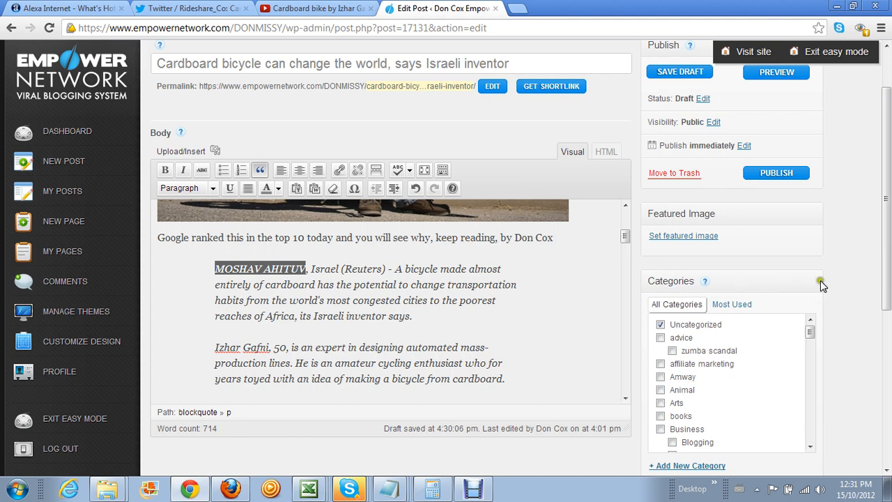
{"action": "left_click", "coordinate": [881, 269]}
{"action": "left_click_drag", "start_coordinate": [881, 270], "coordinate": [881, 317]}
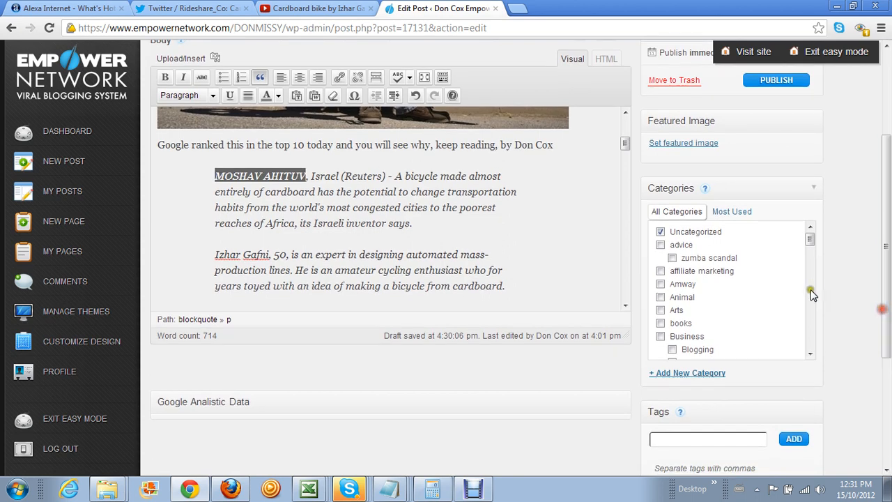
{"action": "left_click", "coordinate": [812, 338]}
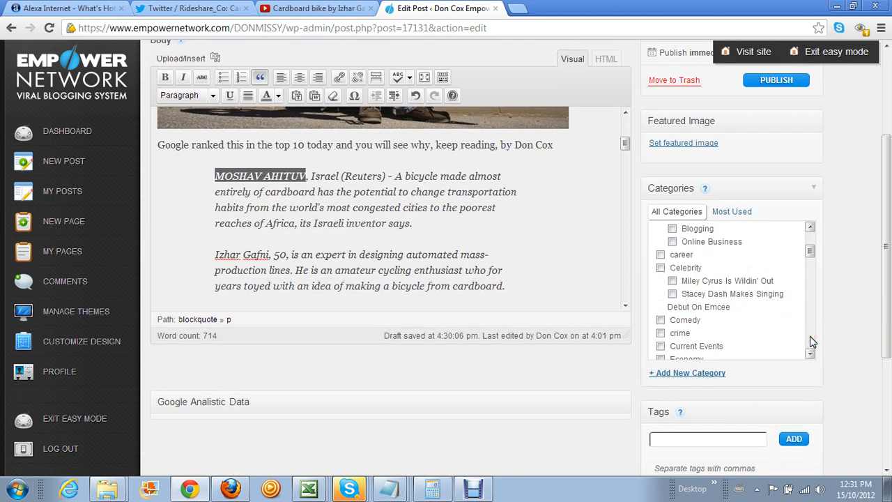
{"action": "left_click", "coordinate": [809, 336]}
{"action": "left_click", "coordinate": [810, 337]}
{"action": "left_click", "coordinate": [809, 338]}
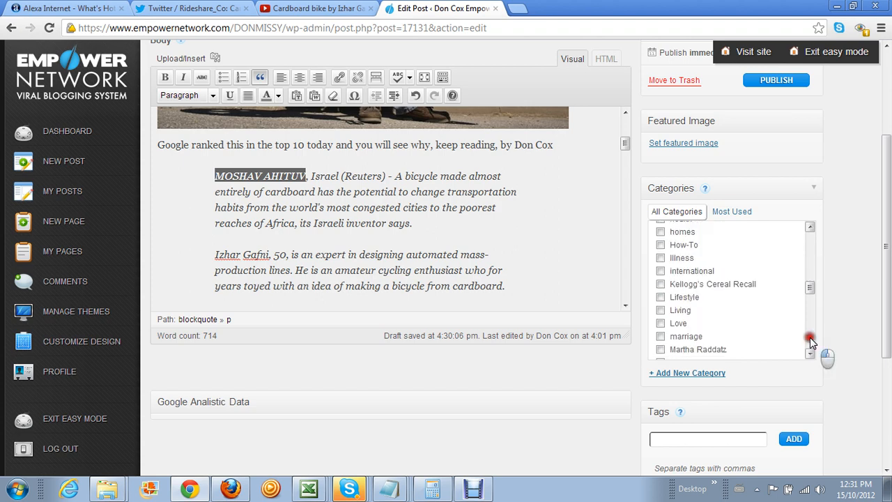
{"action": "left_click", "coordinate": [809, 337]}
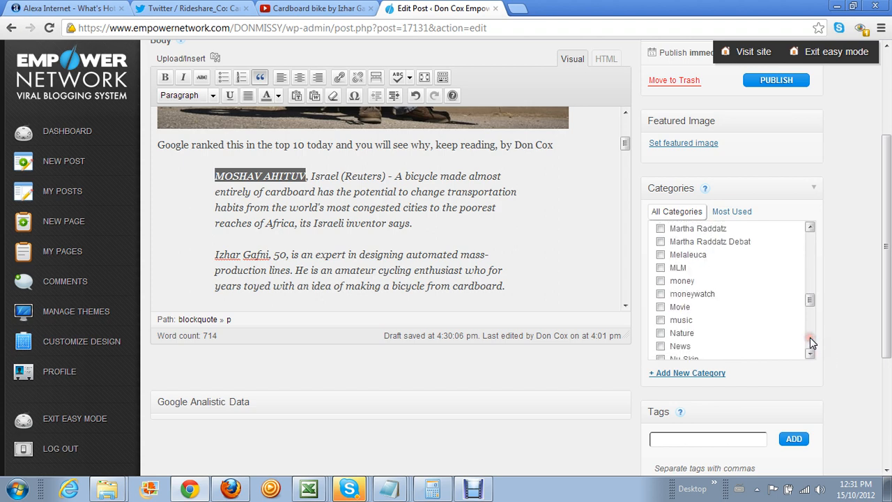
{"action": "left_click", "coordinate": [661, 346]}
Tick the transportation category as well, then bring up the Excel checklist
{"action": "left_click", "coordinate": [810, 346]}
{"action": "left_click", "coordinate": [810, 346]}
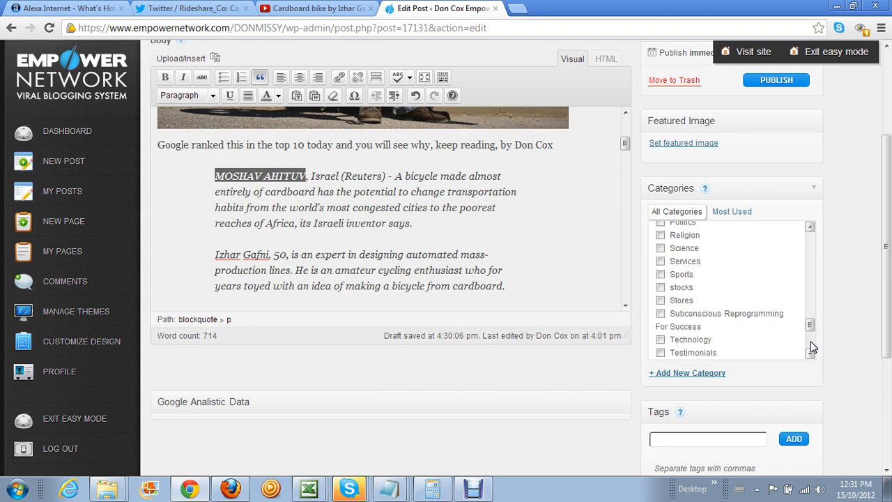
{"action": "left_click", "coordinate": [809, 352]}
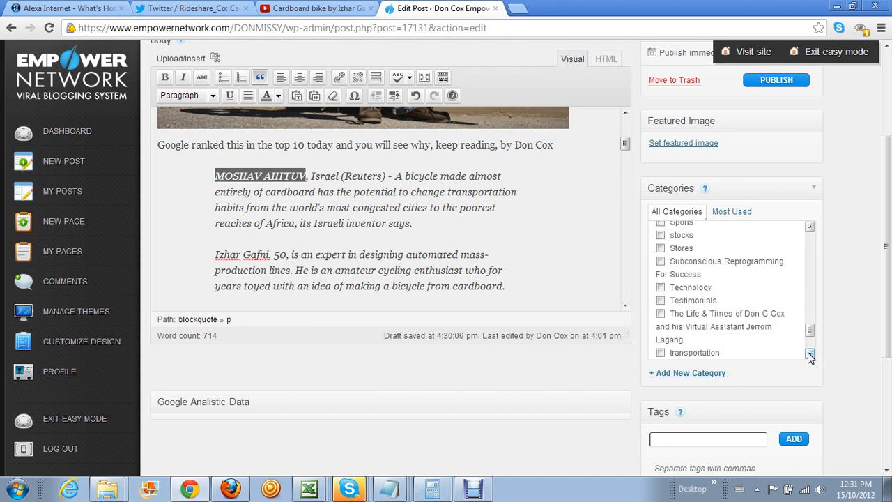
{"action": "left_click", "coordinate": [659, 353]}
{"action": "left_click", "coordinate": [810, 353]}
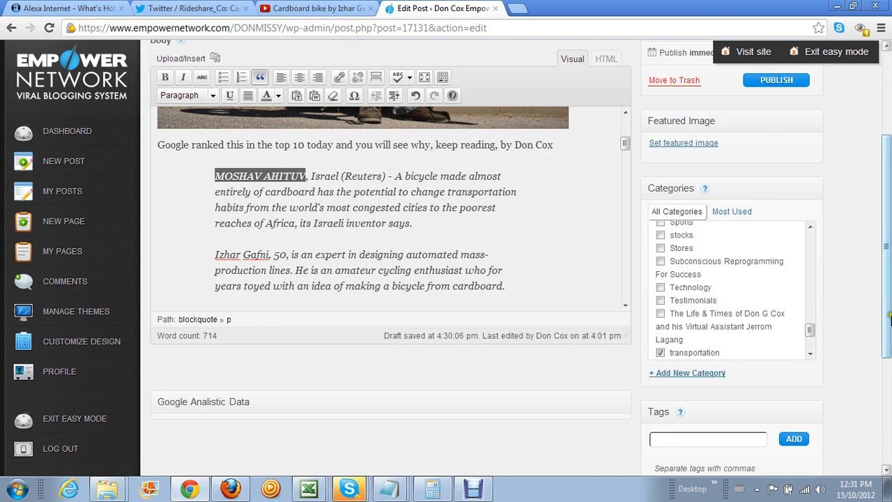
{"action": "scroll", "coordinate": [889, 317], "scroll_direction": "down", "scroll_amount": 1}
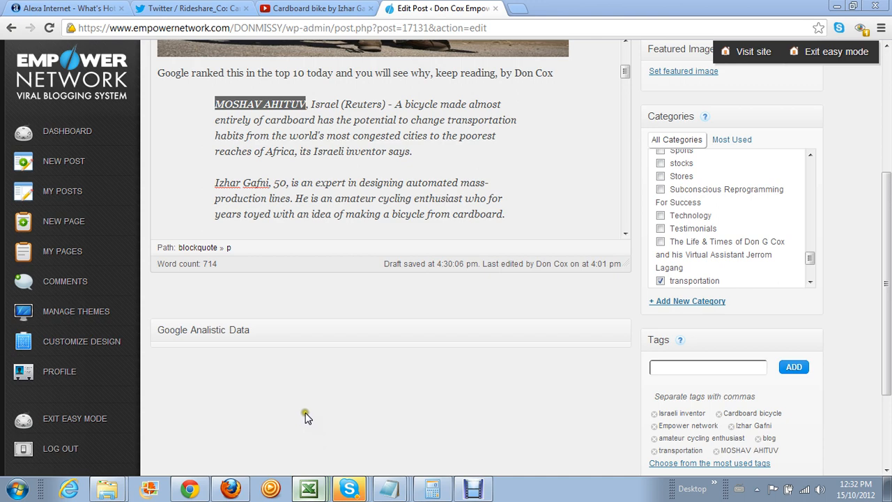
{"action": "left_click", "coordinate": [308, 487]}
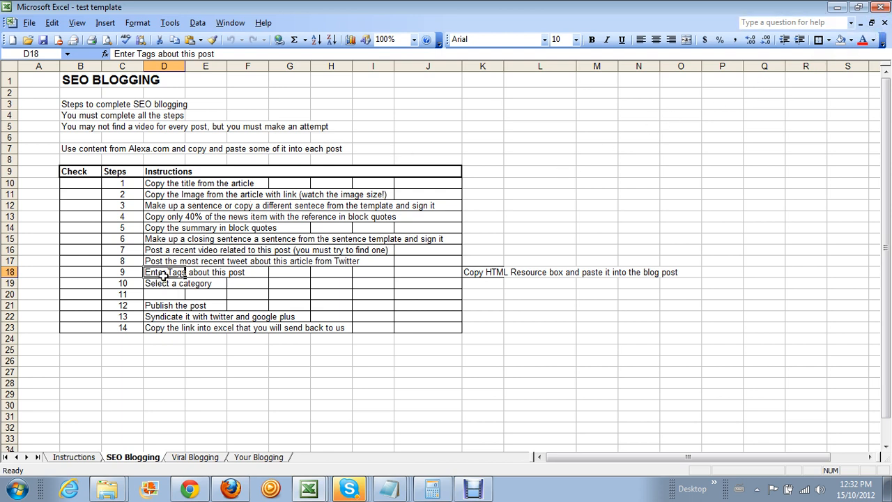
Move the two instructions in D18:D19 down one row to start at D19
{"action": "left_click_drag", "start_coordinate": [163, 272], "coordinate": [165, 282]}
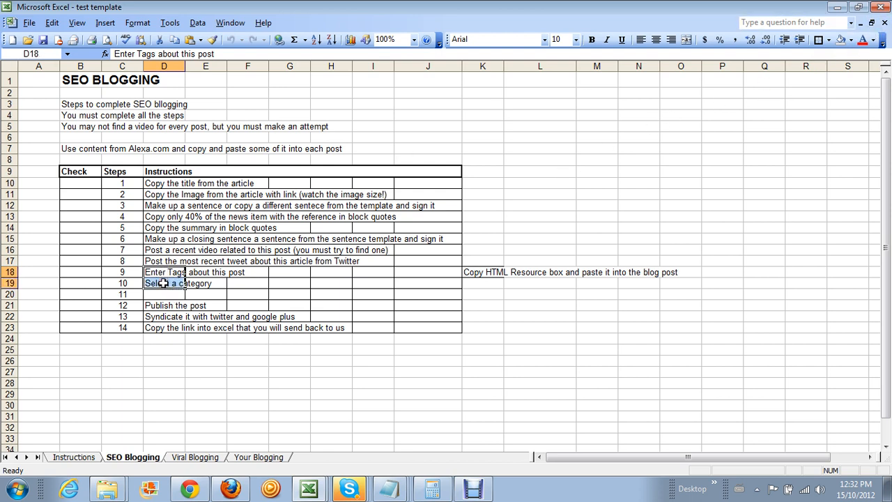
{"action": "right_click", "coordinate": [171, 284]}
{"action": "left_click", "coordinate": [219, 87]}
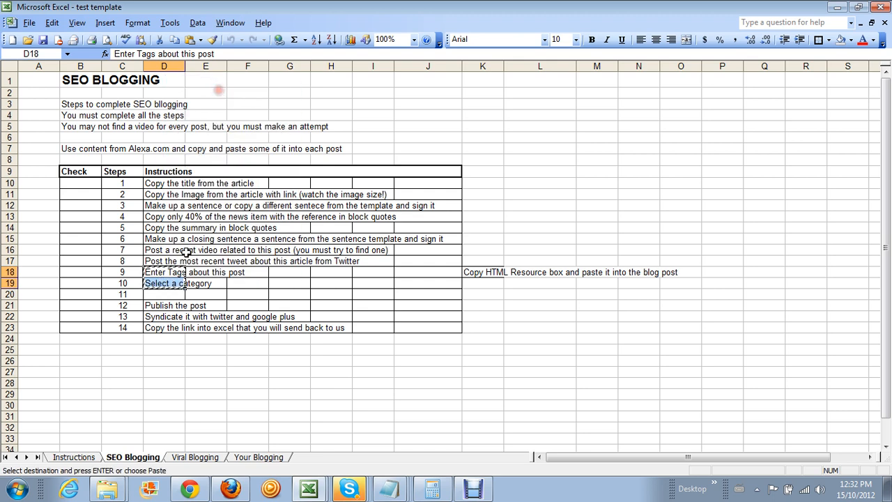
{"action": "left_click", "coordinate": [167, 284]}
{"action": "right_click", "coordinate": [166, 283]}
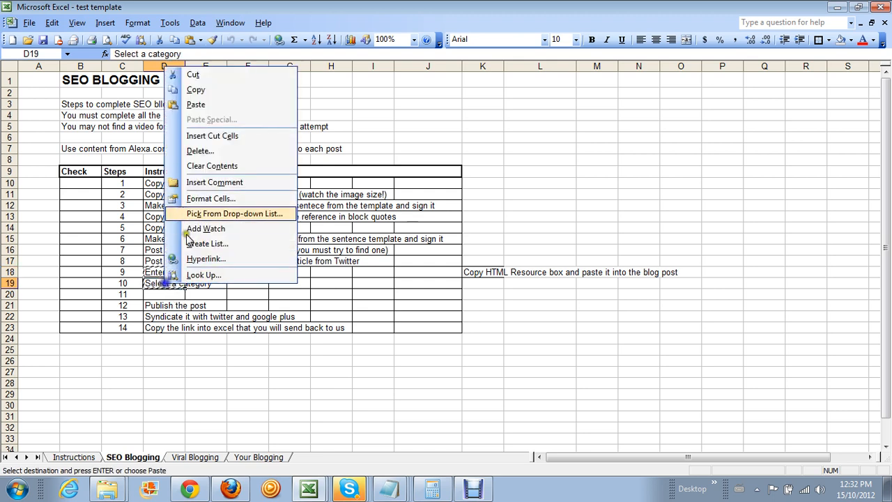
{"action": "left_click", "coordinate": [224, 111]}
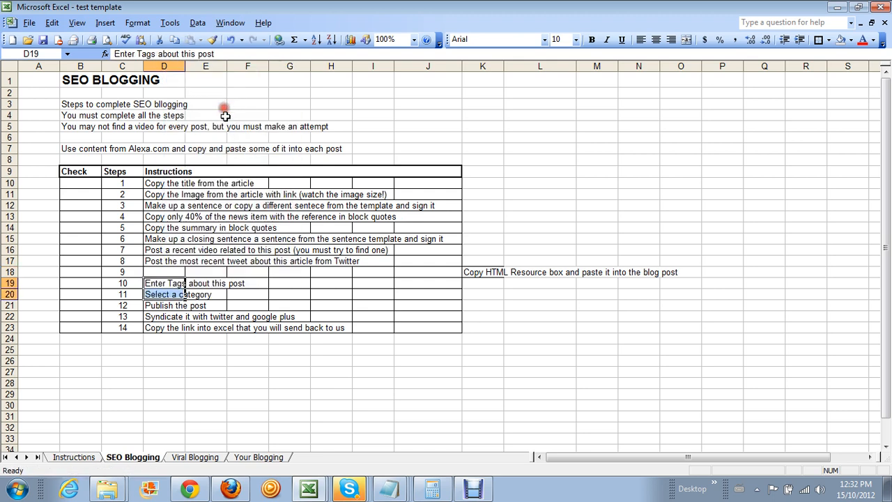
Move the Copy HTML Resource box instruction from K18 into D18 as step 9
{"action": "left_click", "coordinate": [482, 272]}
{"action": "right_click", "coordinate": [483, 274]}
{"action": "left_click", "coordinate": [555, 62]}
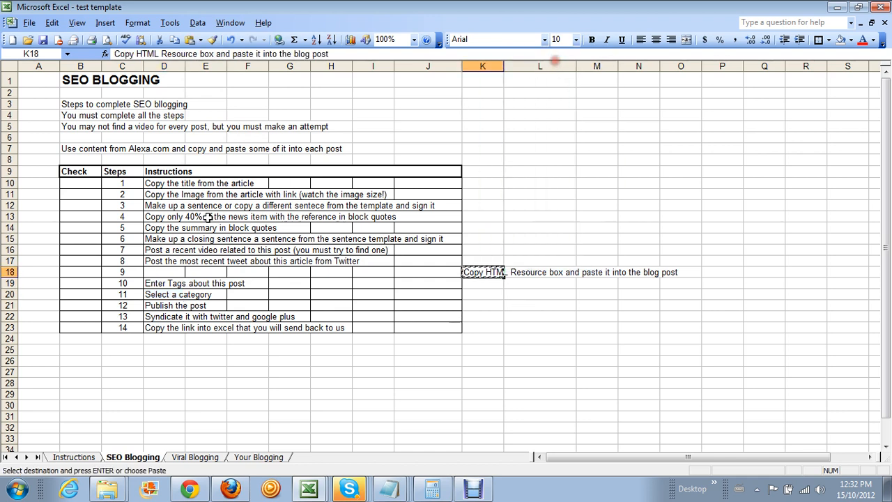
{"action": "left_click", "coordinate": [167, 273]}
{"action": "right_click", "coordinate": [166, 273]}
{"action": "left_click", "coordinate": [216, 95]}
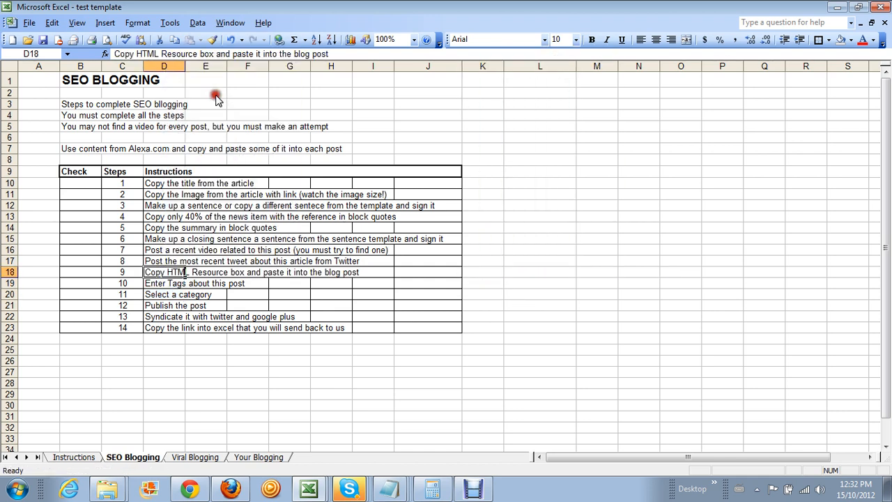
{"action": "left_click", "coordinate": [535, 337]}
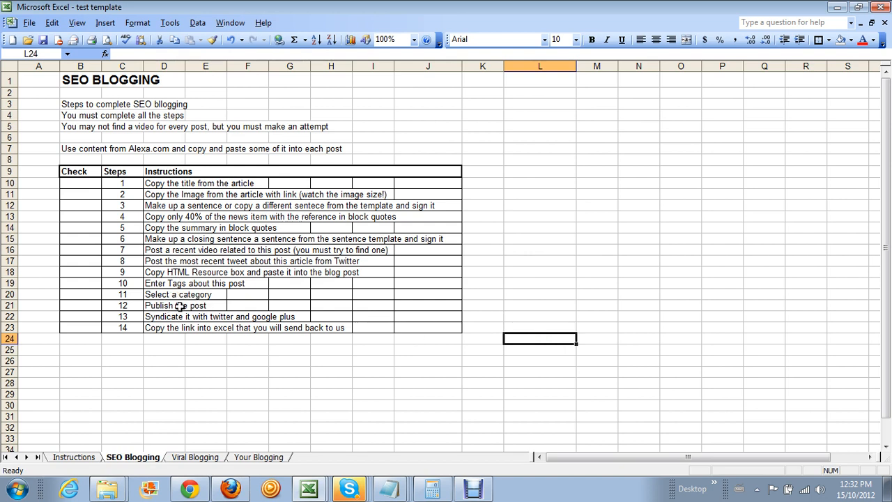
Publish the cardboard bicycle post and open its live page with View Post
{"action": "left_click", "coordinate": [840, 8]}
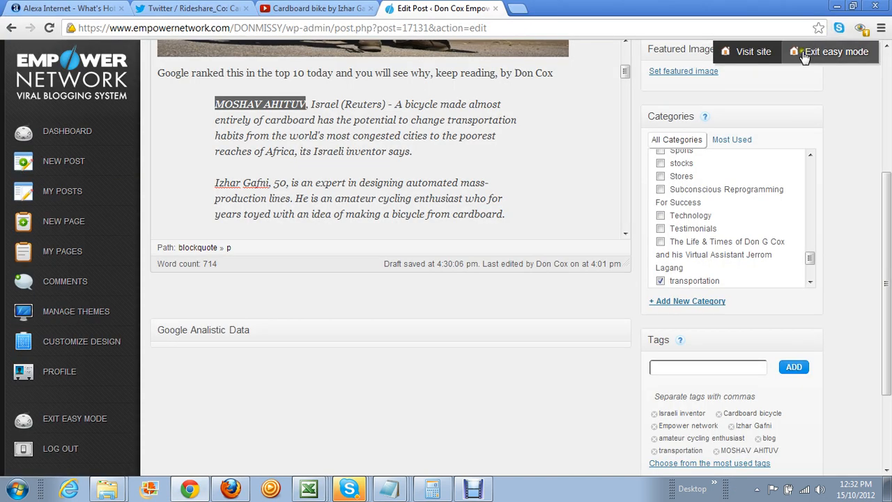
{"action": "left_click_drag", "start_coordinate": [889, 251], "coordinate": [889, 164]}
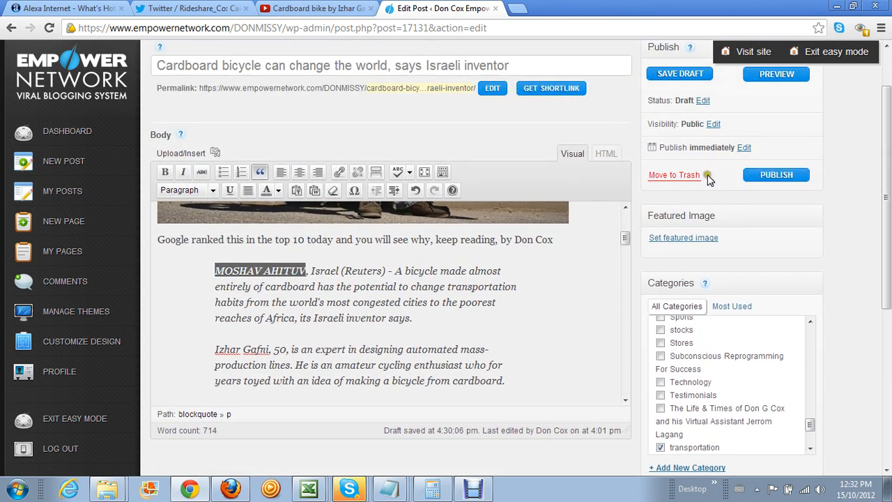
{"action": "left_click", "coordinate": [775, 180]}
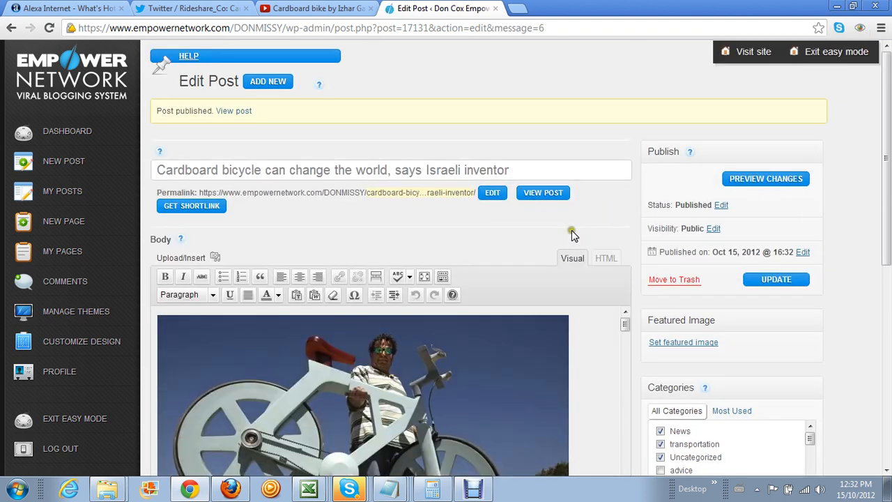
{"action": "left_click", "coordinate": [537, 193]}
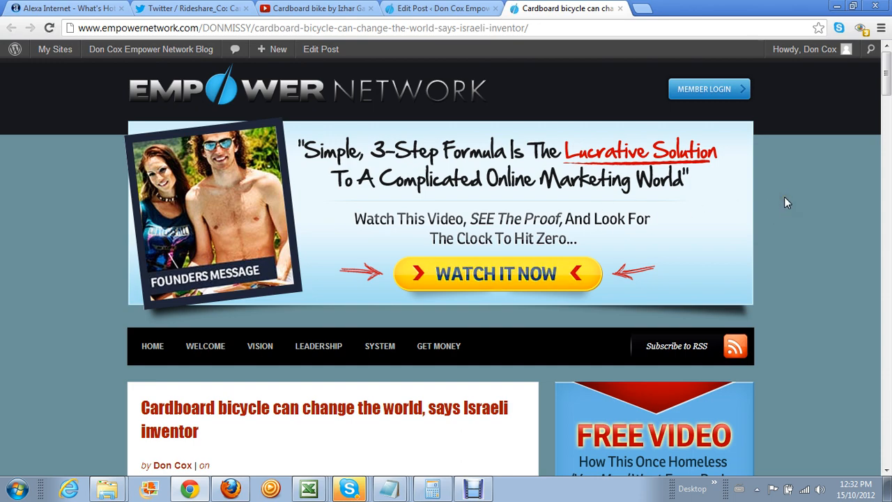
Scroll through the live post to check its photo, quotes, video, tweet, resource box, categories and tags
{"action": "scroll", "coordinate": [783, 202], "scroll_direction": "down", "scroll_amount": 5}
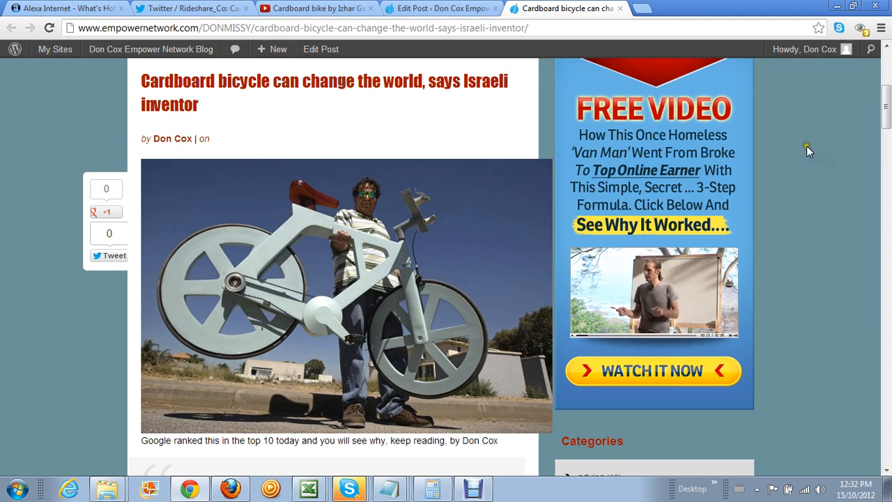
{"action": "scroll", "coordinate": [764, 356], "scroll_direction": "down", "scroll_amount": 5}
{"action": "scroll", "coordinate": [761, 348], "scroll_direction": "up", "scroll_amount": 2}
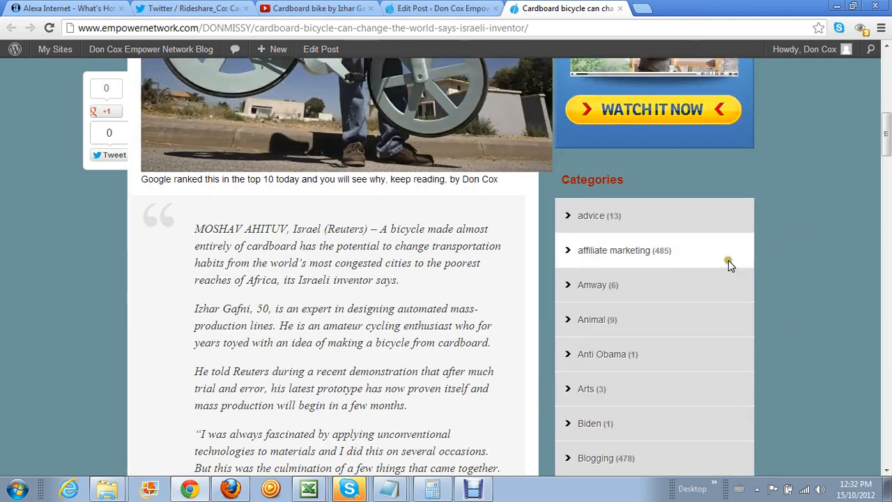
{"action": "scroll", "coordinate": [305, 230], "scroll_direction": "down", "scroll_amount": 10}
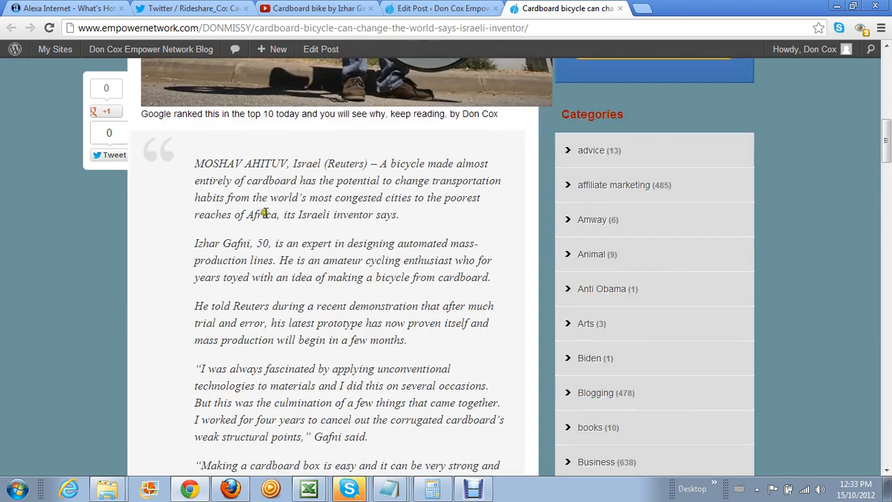
{"action": "scroll", "coordinate": [249, 232], "scroll_direction": "down", "scroll_amount": 7}
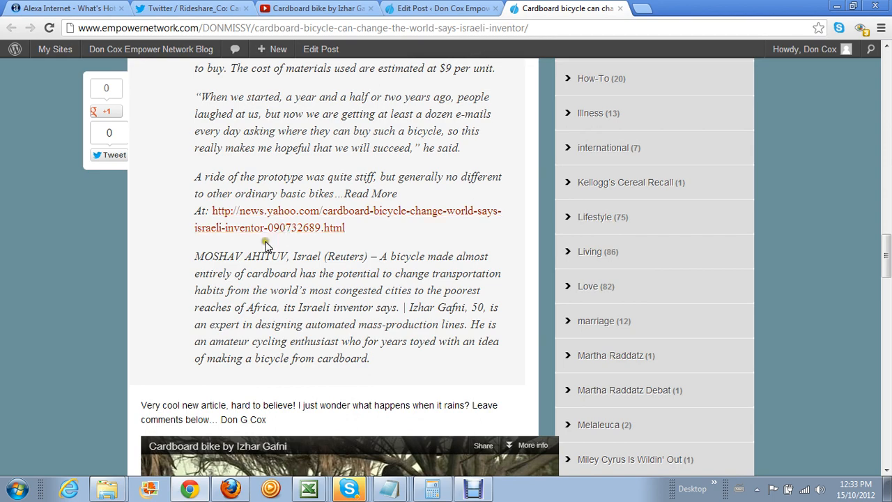
{"action": "scroll", "coordinate": [268, 223], "scroll_direction": "down", "scroll_amount": 2}
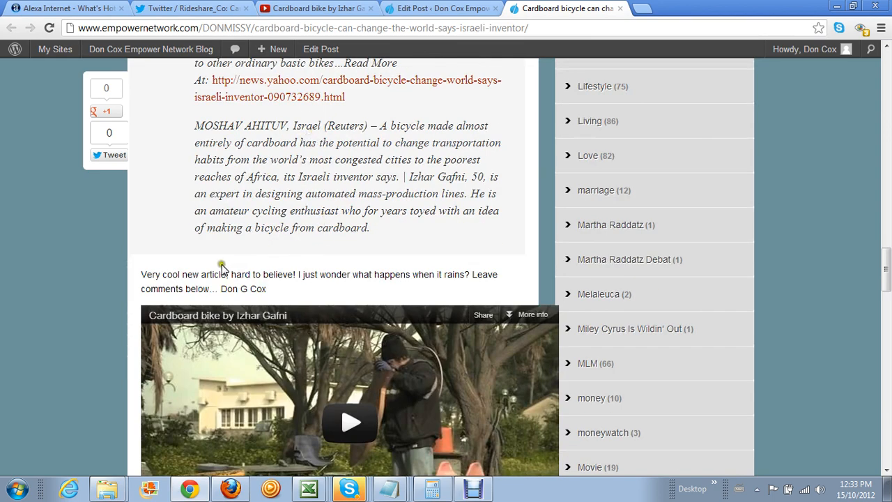
{"action": "scroll", "coordinate": [222, 269], "scroll_direction": "down", "scroll_amount": 1}
{"action": "scroll", "coordinate": [269, 224], "scroll_direction": "down", "scroll_amount": 5}
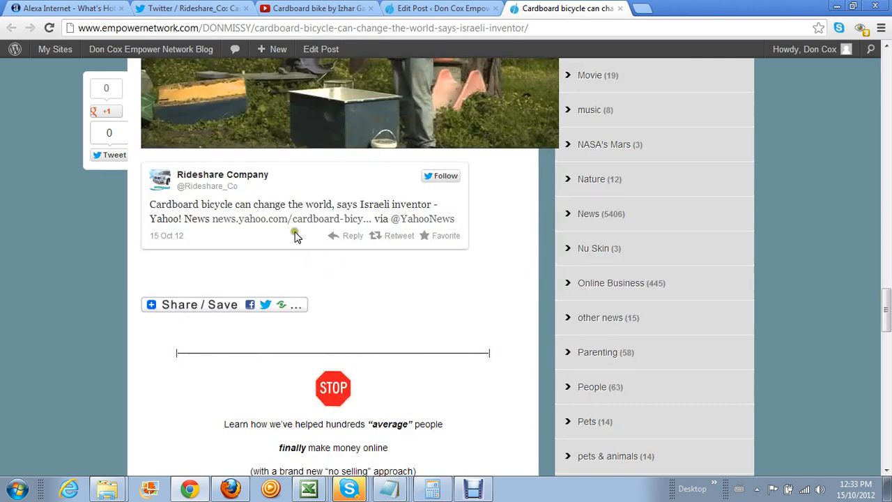
{"action": "scroll", "coordinate": [275, 164], "scroll_direction": "down", "scroll_amount": 4}
{"action": "scroll", "coordinate": [279, 160], "scroll_direction": "up", "scroll_amount": 1}
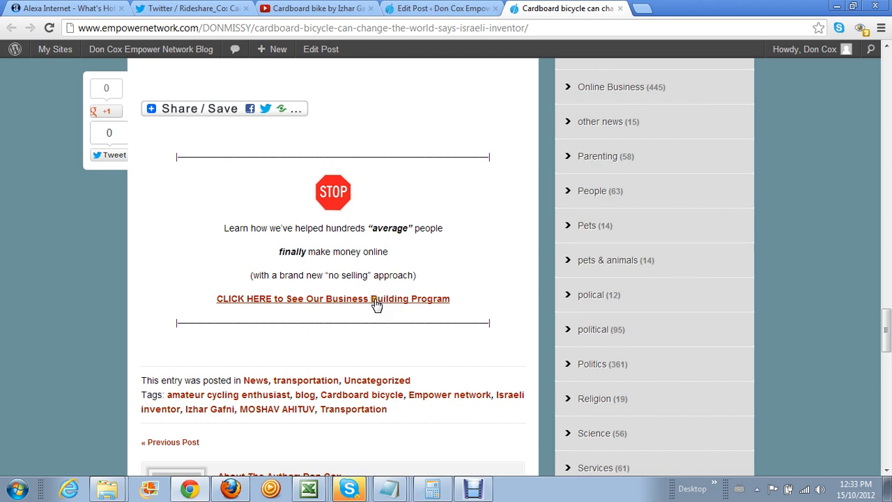
{"action": "scroll", "coordinate": [255, 342], "scroll_direction": "down", "scroll_amount": 3}
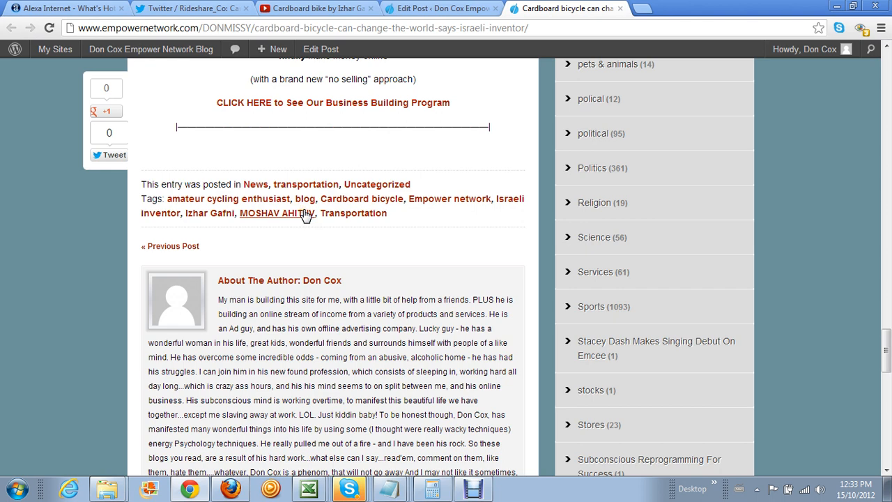
Give the cardboard bicycle post a public Google +1 and share it with circles
{"action": "scroll", "coordinate": [305, 216], "scroll_direction": "up", "scroll_amount": 2}
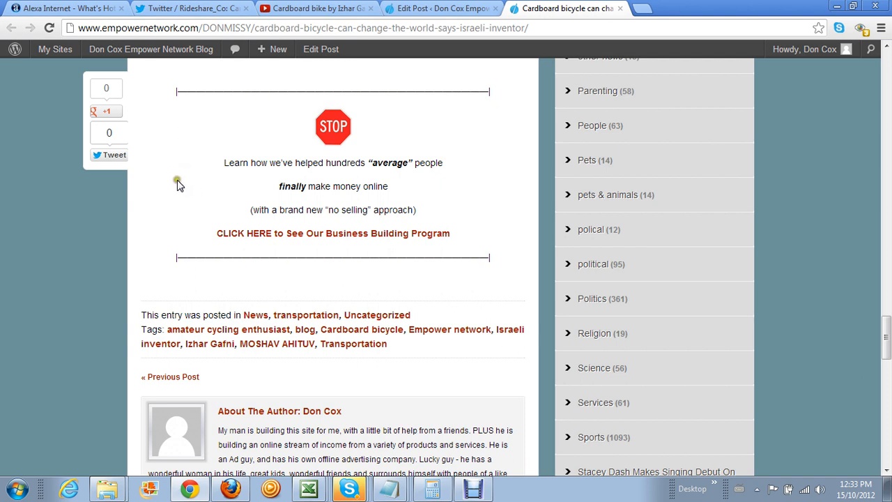
{"action": "left_click", "coordinate": [110, 114]}
{"action": "left_click", "coordinate": [99, 114]}
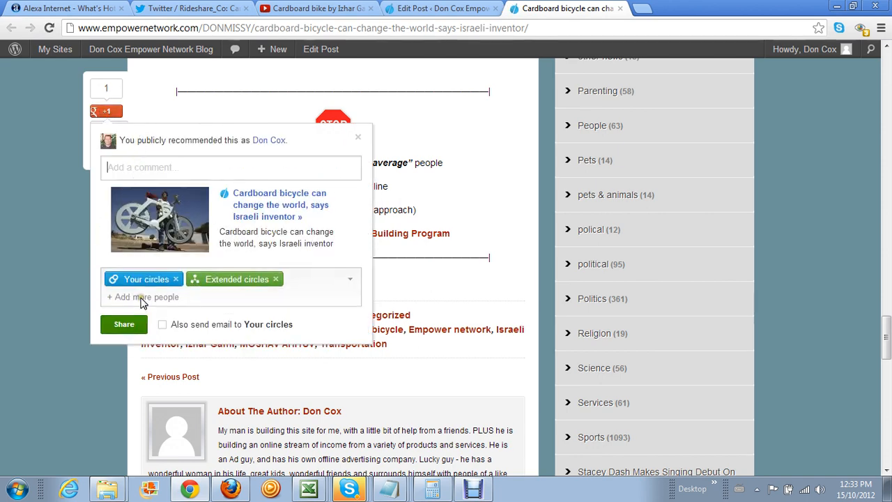
{"action": "left_click", "coordinate": [123, 325]}
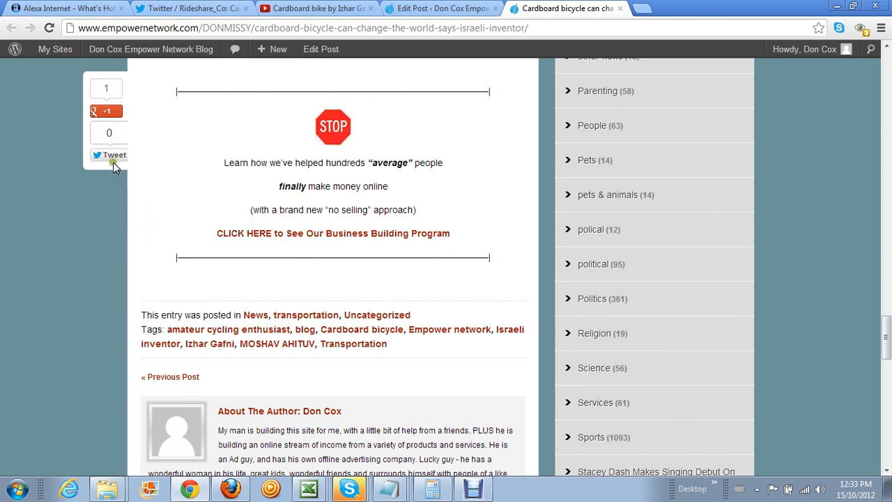
Tweet the post link, then bring the Excel report workbook to the front
{"action": "left_click", "coordinate": [113, 162]}
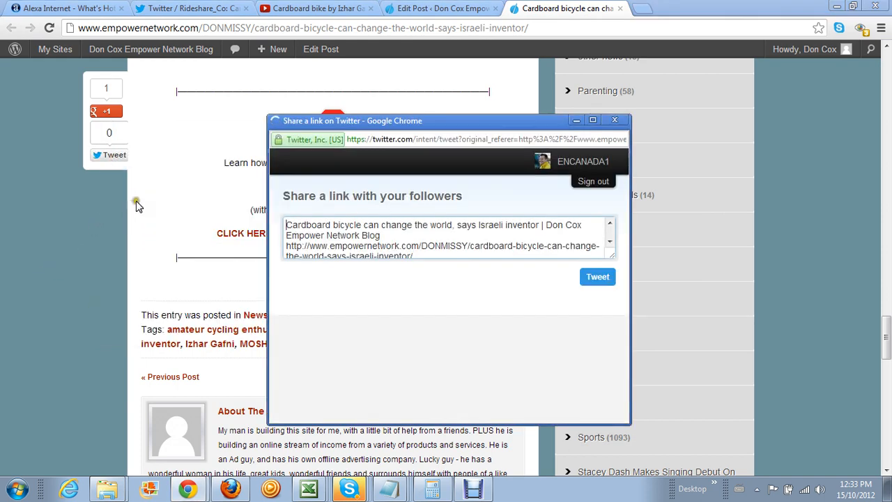
{"action": "left_click", "coordinate": [599, 278]}
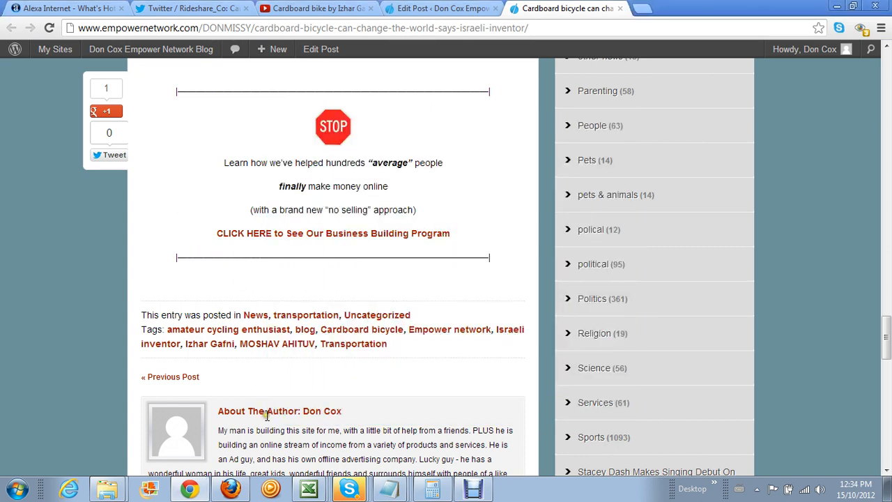
{"action": "left_click", "coordinate": [307, 420]}
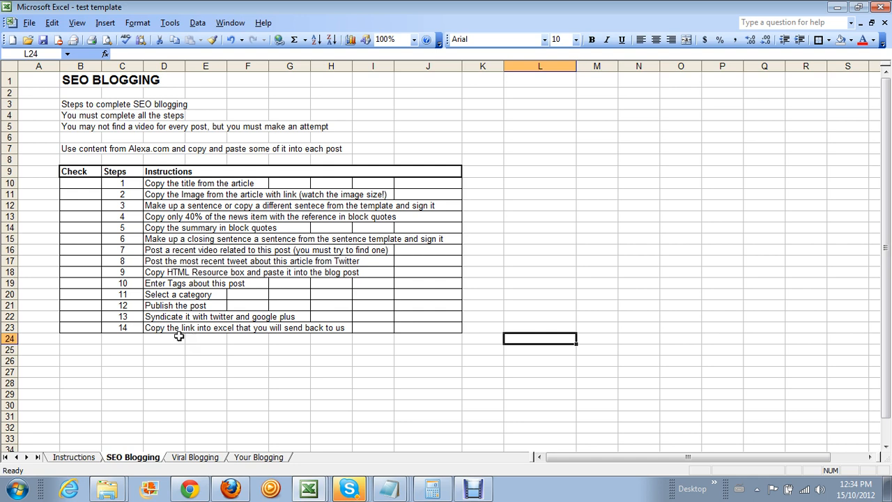
Read the SEO Blogging step in D23, then select B10 under the SEO URL line on Your Blogging
{"action": "left_click", "coordinate": [151, 329]}
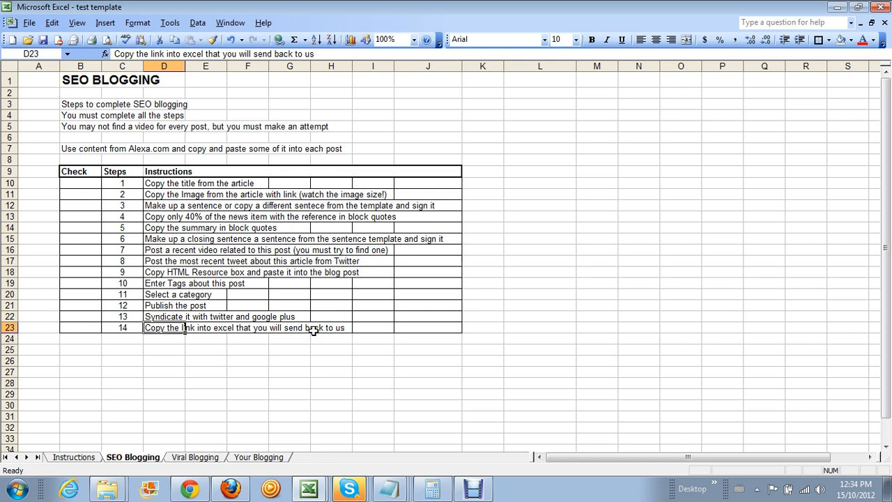
{"action": "left_click", "coordinate": [248, 460]}
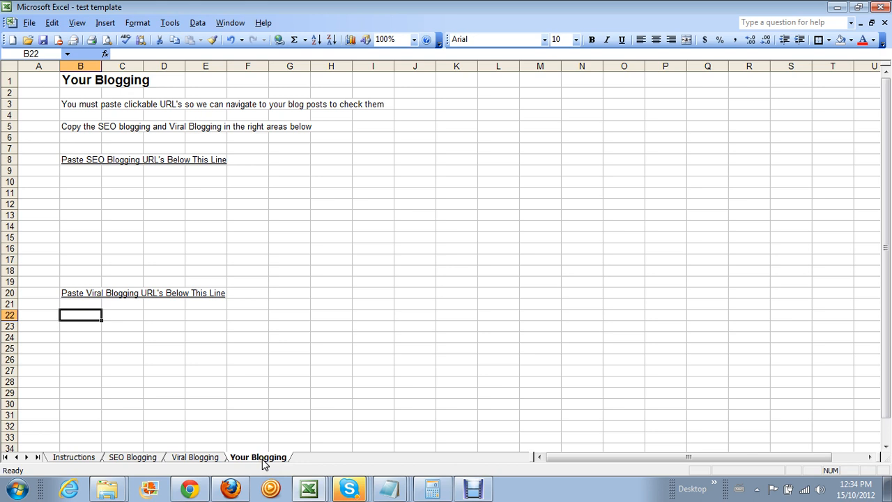
{"action": "left_click", "coordinate": [80, 179]}
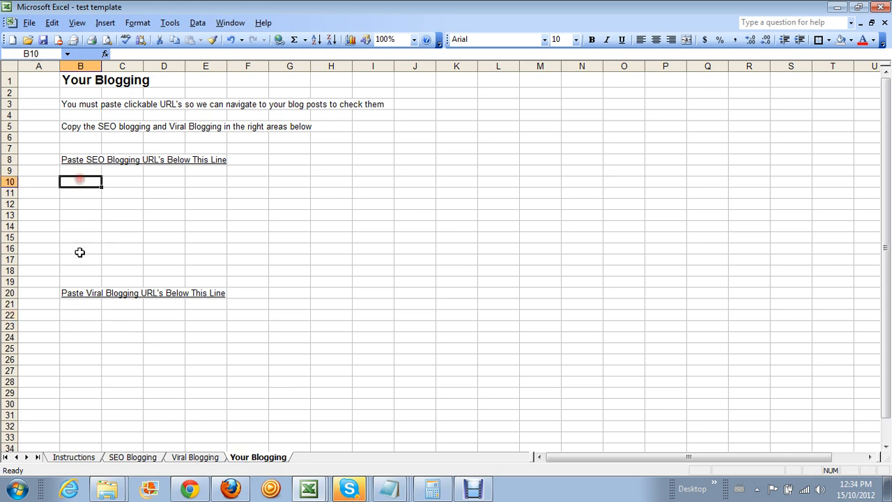
{"action": "left_click", "coordinate": [79, 324]}
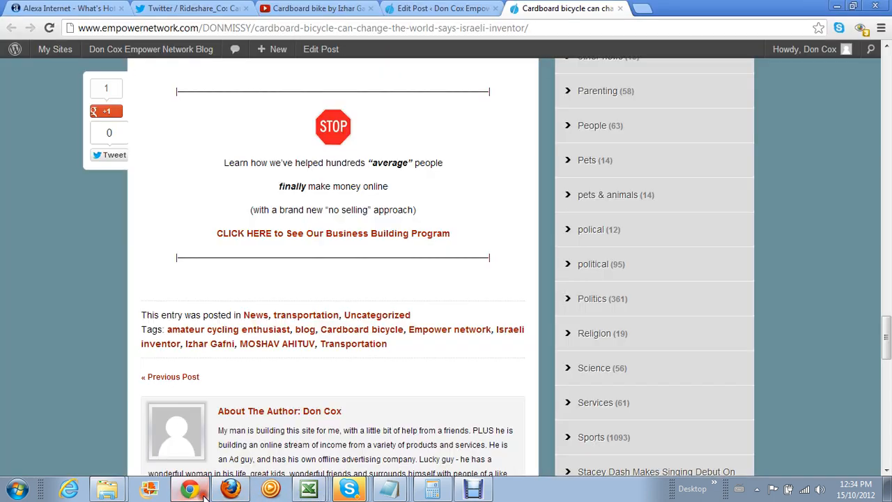
Copy the published cardboard bicycle post's web address from the browser address bar
{"action": "left_click", "coordinate": [189, 489]}
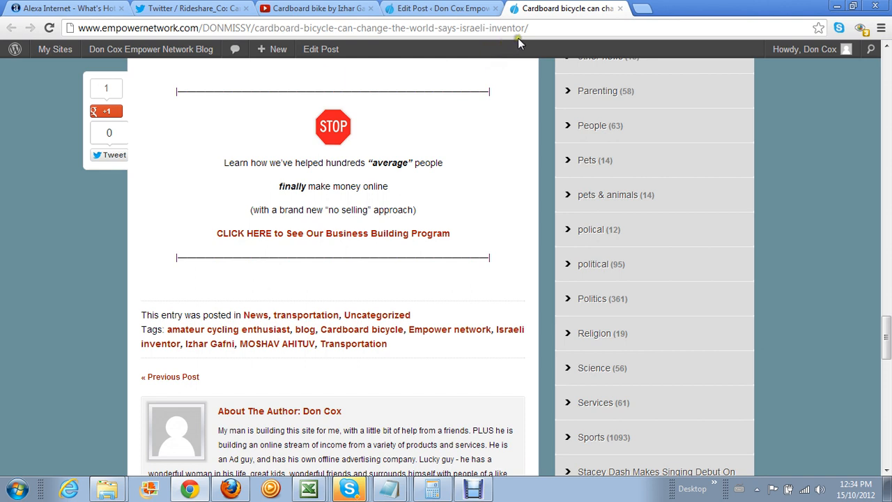
{"action": "left_click_drag", "start_coordinate": [533, 27], "coordinate": [77, 28]}
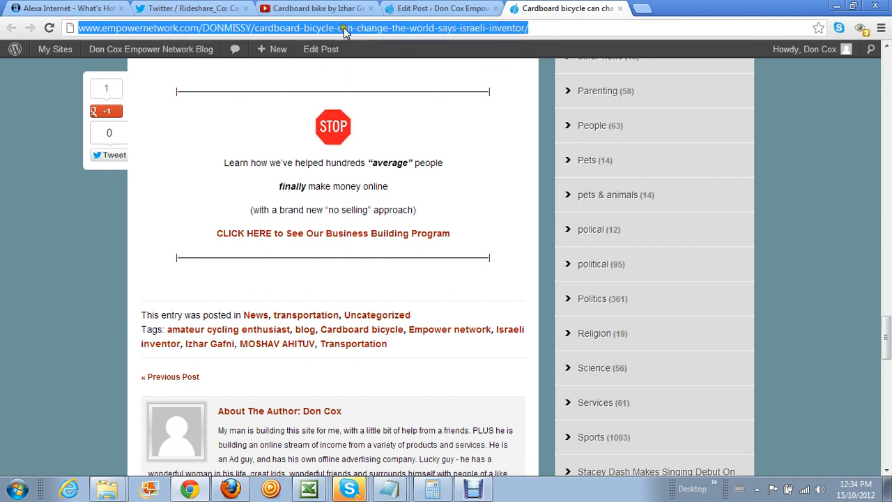
{"action": "right_click", "coordinate": [116, 29]}
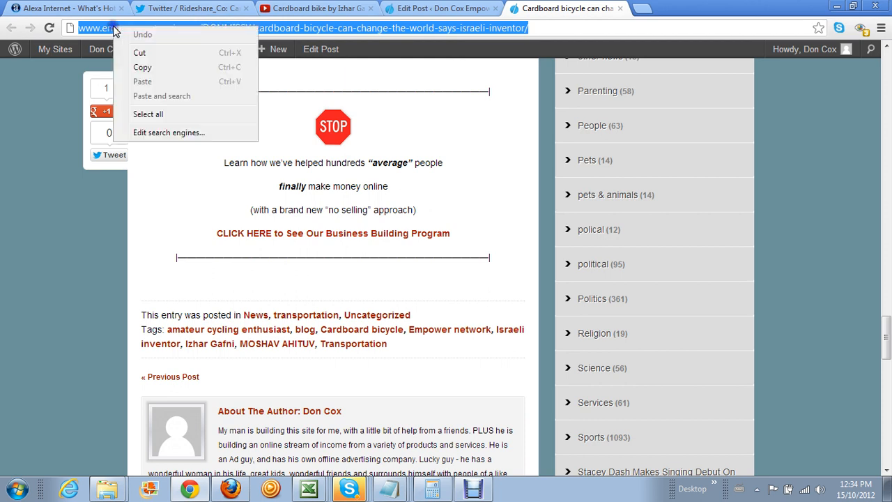
{"action": "left_click", "coordinate": [140, 67]}
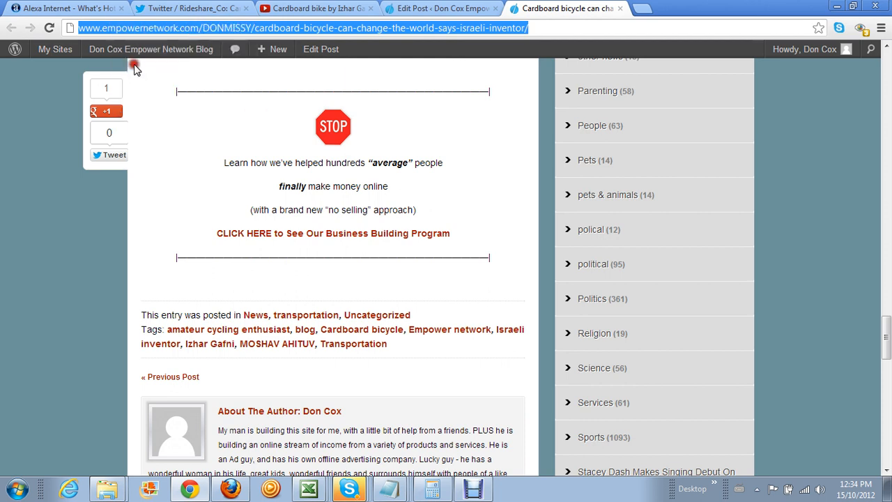
{"action": "left_click", "coordinate": [310, 490]}
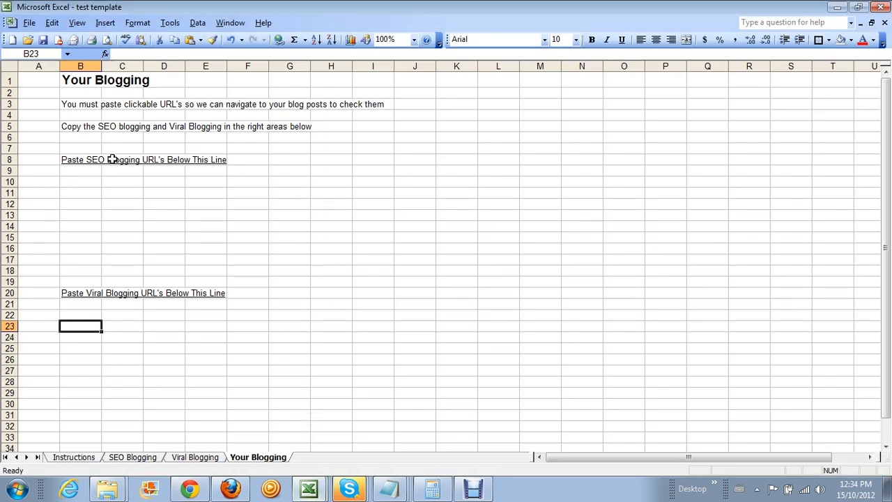
Paste the post's URL into cell B10 of the Your Blogging sheet
{"action": "left_click", "coordinate": [84, 181]}
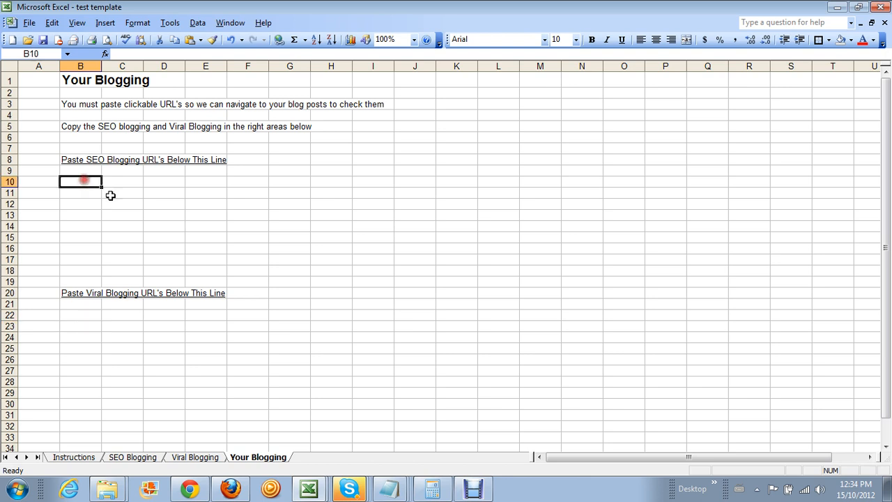
{"action": "right_click", "coordinate": [78, 182]}
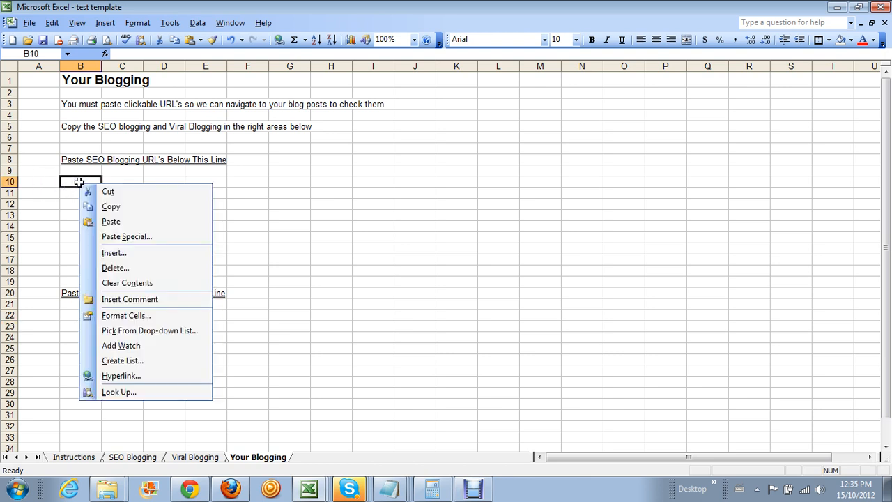
{"action": "left_click", "coordinate": [88, 220]}
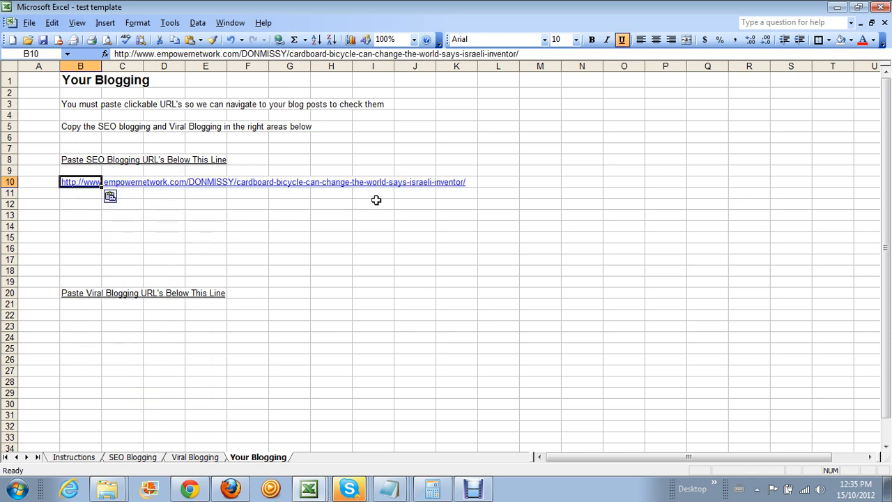
{"action": "left_click", "coordinate": [79, 196]}
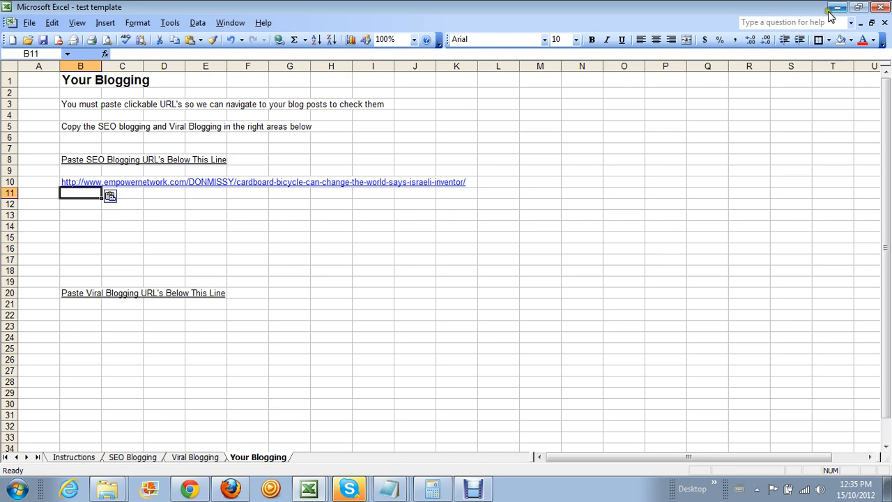
Apply All Borders to the Viral Blogging steps table B8:H18
{"action": "left_click", "coordinate": [207, 461]}
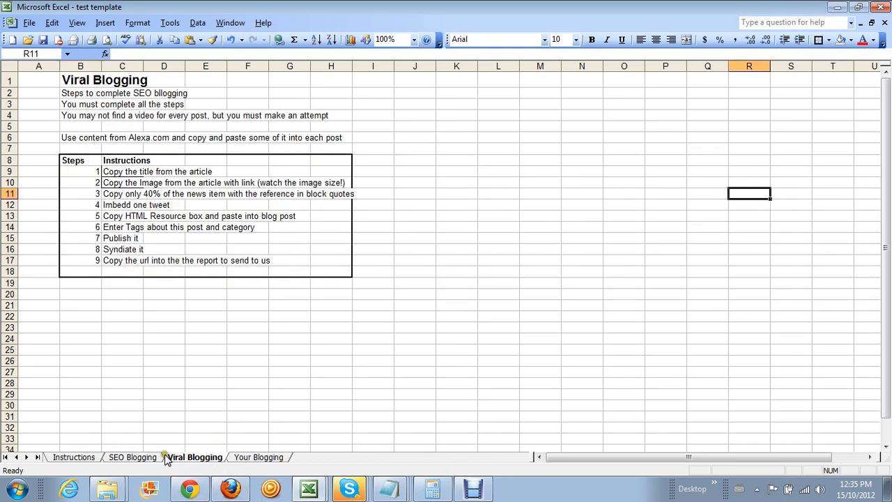
{"action": "left_click", "coordinate": [133, 457]}
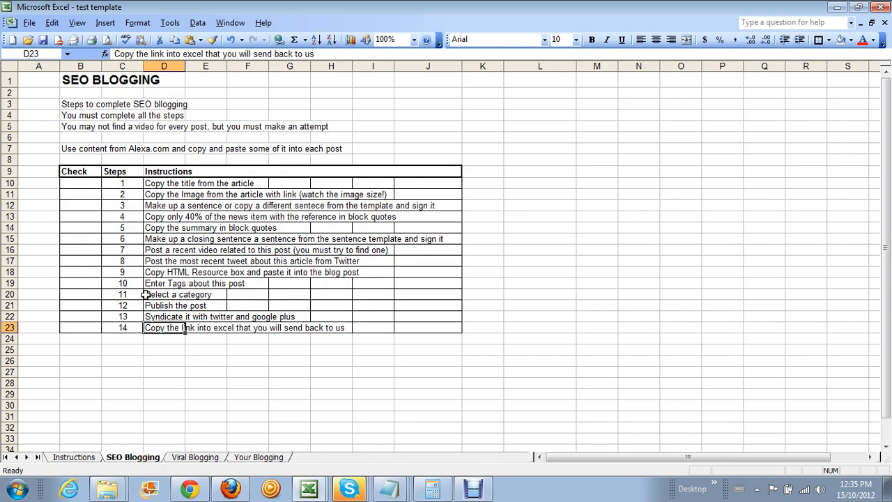
{"action": "left_click", "coordinate": [202, 457]}
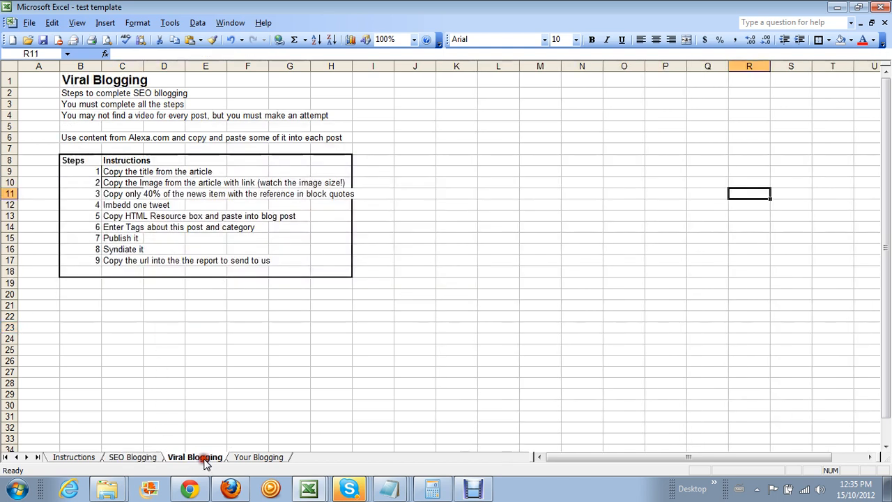
{"action": "left_click", "coordinate": [25, 137]}
{"action": "left_click_drag", "start_coordinate": [72, 160], "coordinate": [340, 274]}
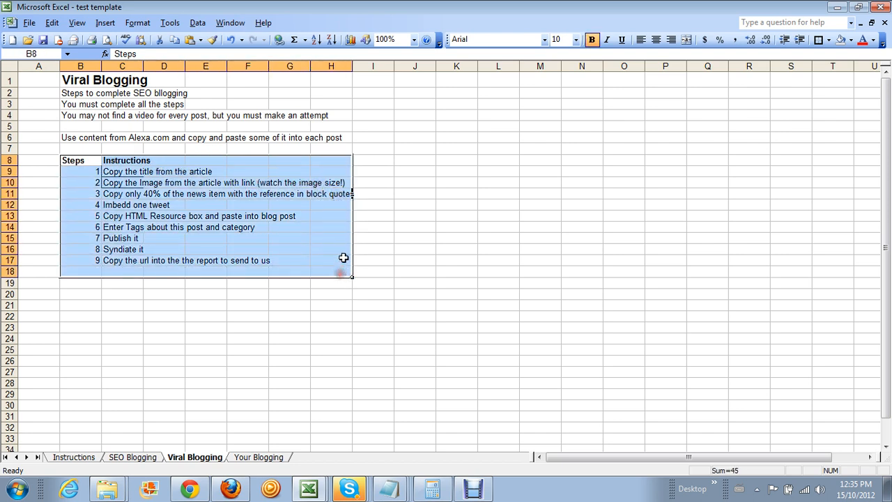
{"action": "left_click", "coordinate": [828, 40]}
{"action": "left_click", "coordinate": [833, 93]}
{"action": "left_click", "coordinate": [566, 126]}
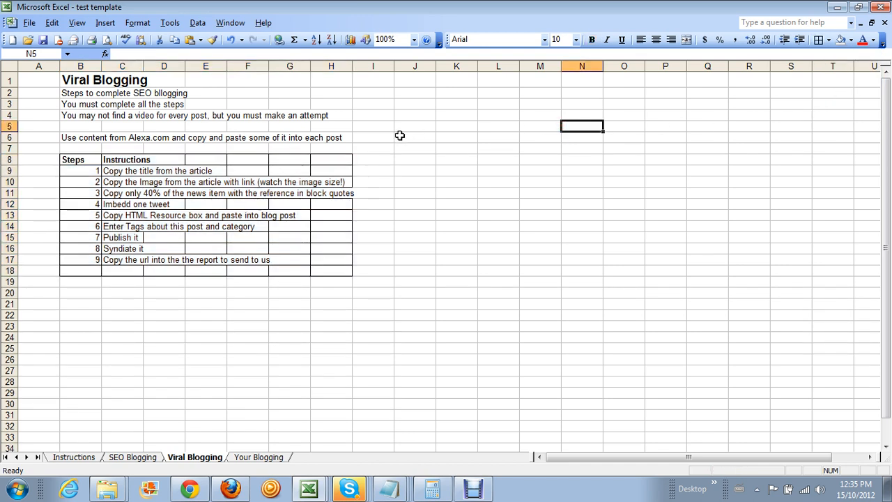
Put a Thick Box Border around the header row B8:H8
{"action": "left_click_drag", "start_coordinate": [68, 160], "coordinate": [341, 162]}
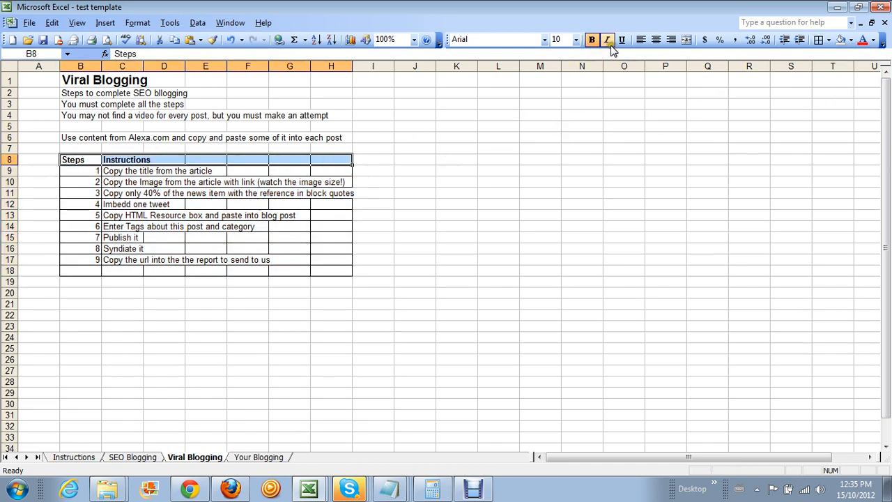
{"action": "left_click", "coordinate": [828, 39]}
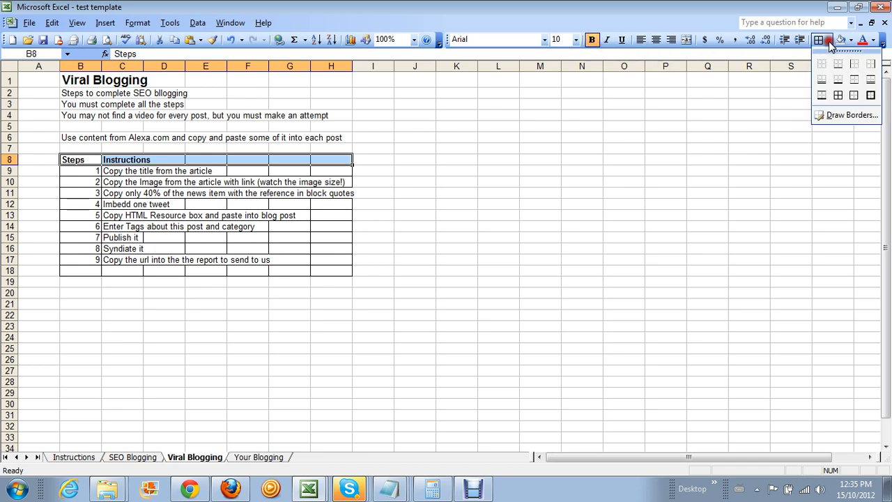
{"action": "left_click", "coordinate": [870, 97]}
{"action": "left_click", "coordinate": [624, 114]}
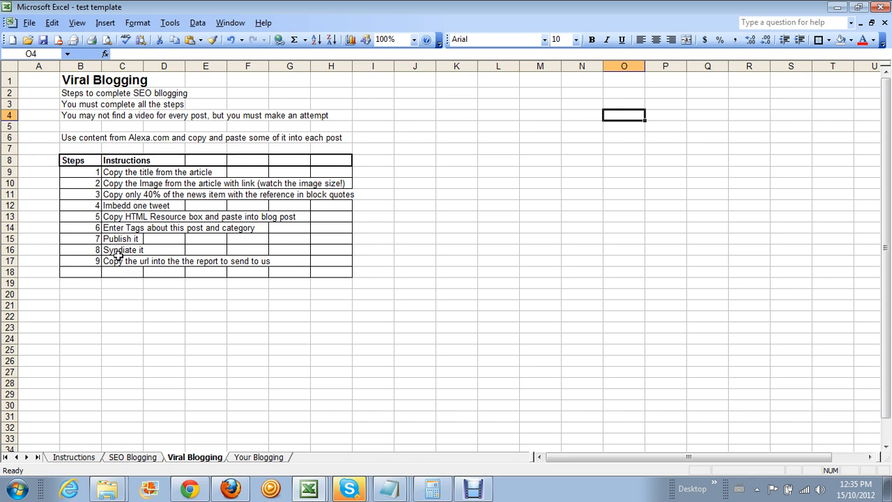
Review the SEO Blogging and Viral Blogging sheets, then return to the blog post
{"action": "left_click", "coordinate": [132, 456]}
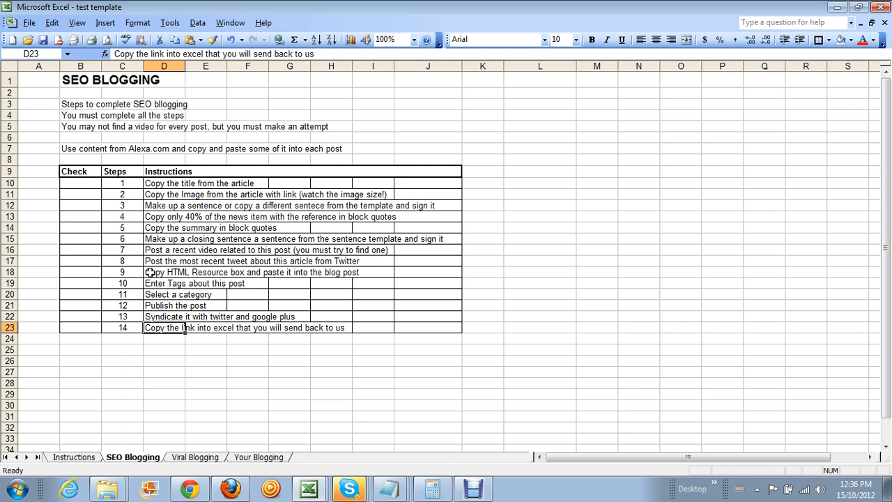
{"action": "left_click", "coordinate": [202, 457]}
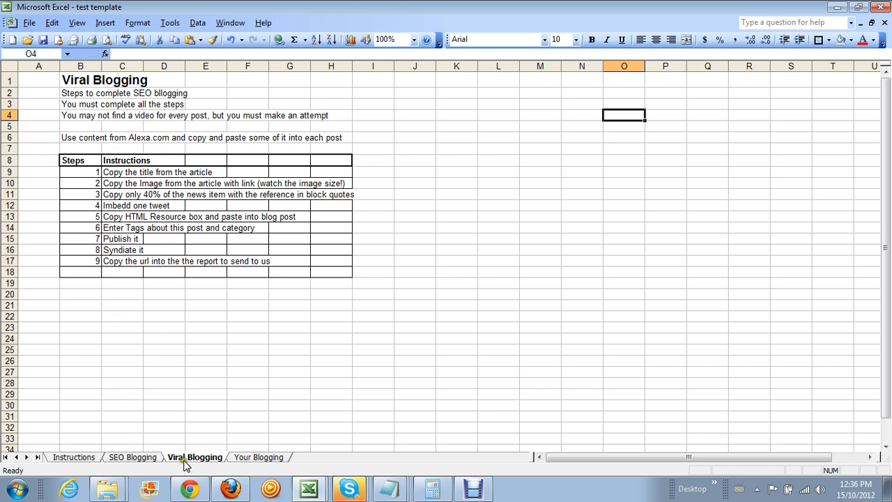
{"action": "left_click", "coordinate": [136, 458]}
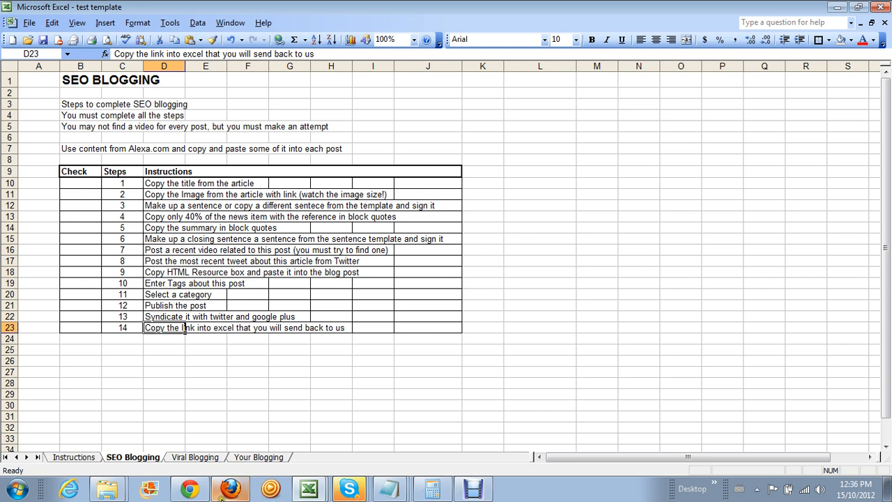
{"action": "left_click", "coordinate": [189, 489]}
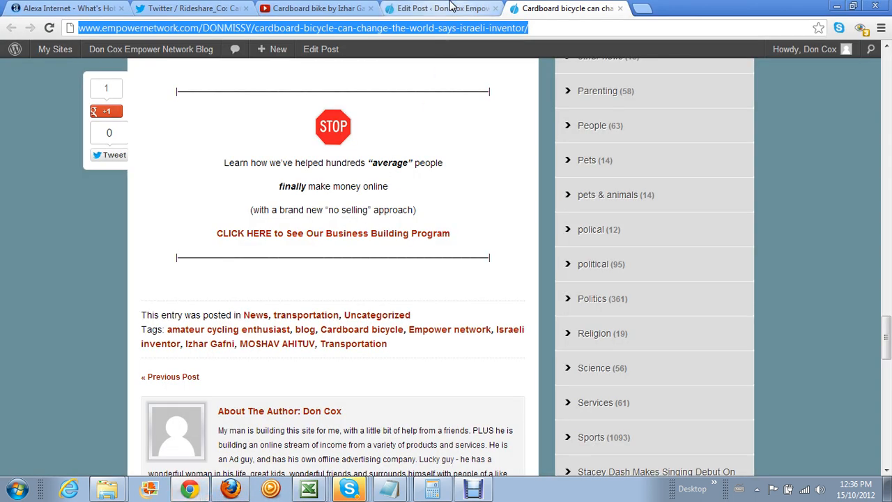
Close the published post's tab and start a blank new post from NEW POST
{"action": "left_click", "coordinate": [619, 8]}
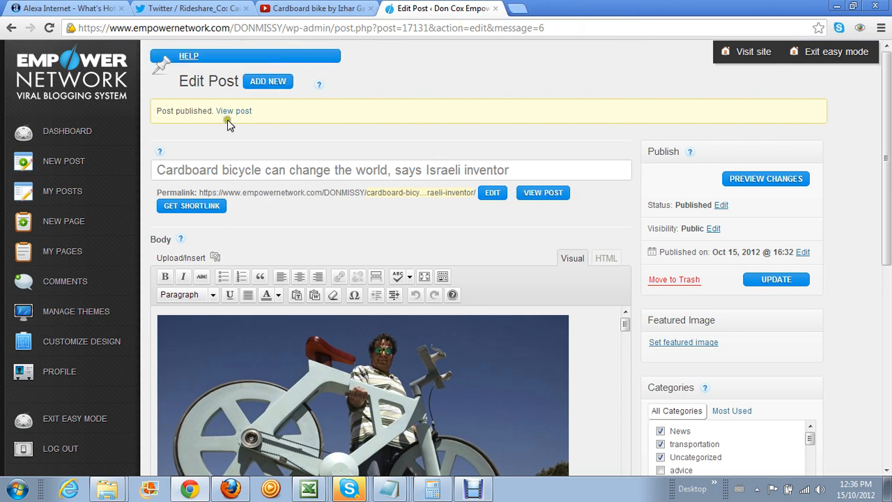
{"action": "left_click", "coordinate": [82, 164]}
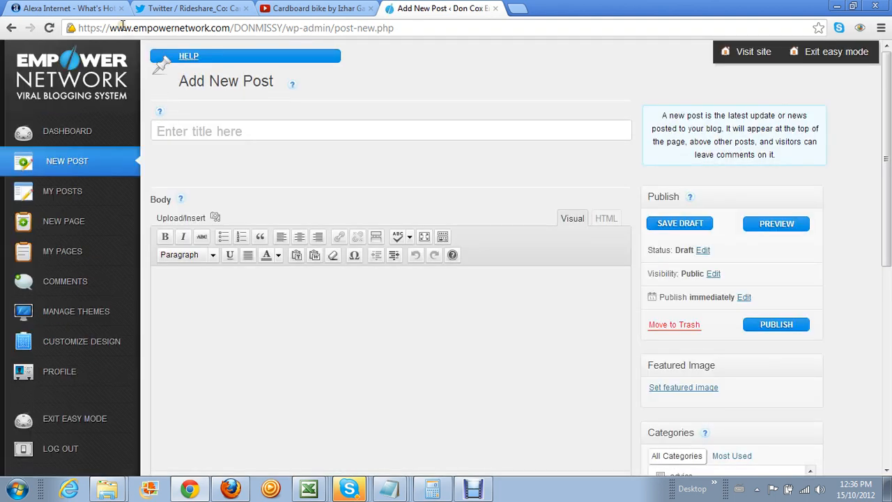
{"action": "left_click", "coordinate": [66, 9]}
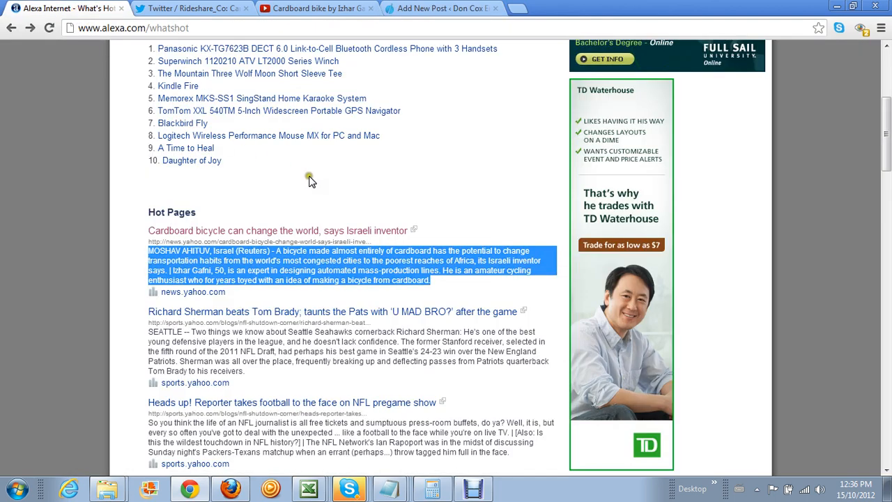
Open the Yahoo Sports Richard Sherman 'U MAD BRO?' article from Hot Pages and read through it
{"action": "left_click", "coordinate": [337, 175]}
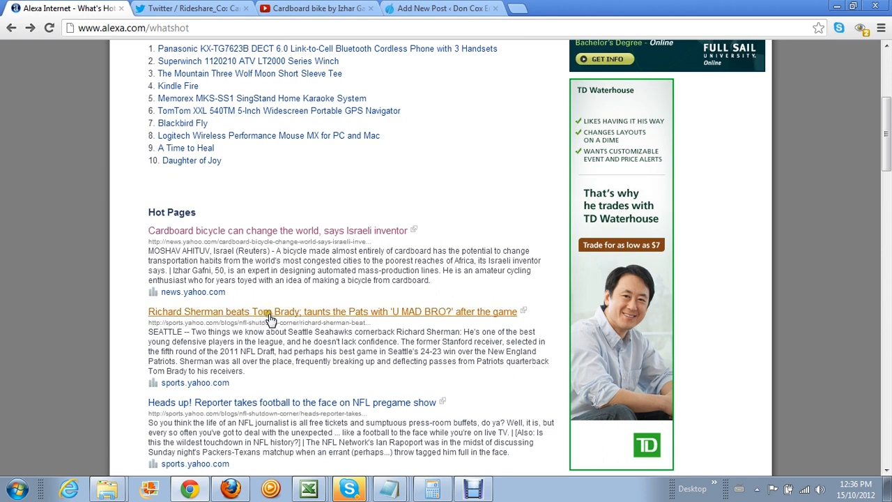
{"action": "left_click", "coordinate": [413, 315]}
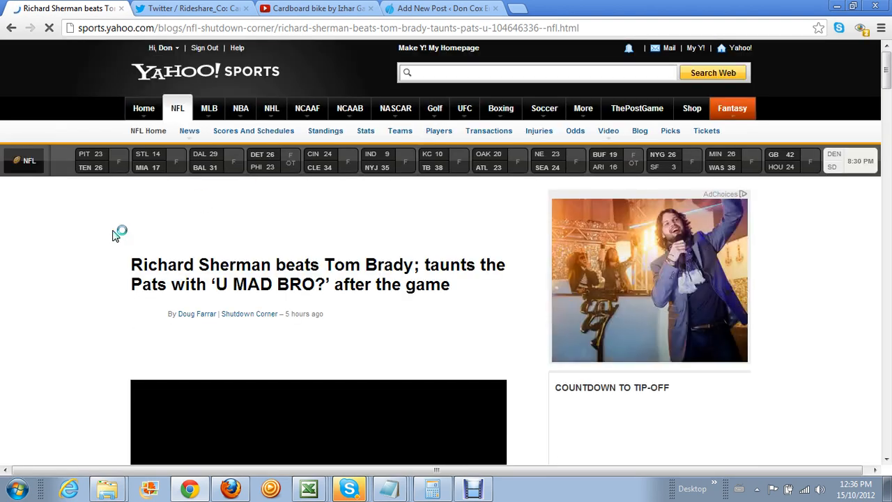
{"action": "scroll", "coordinate": [115, 235], "scroll_direction": "down", "scroll_amount": 15}
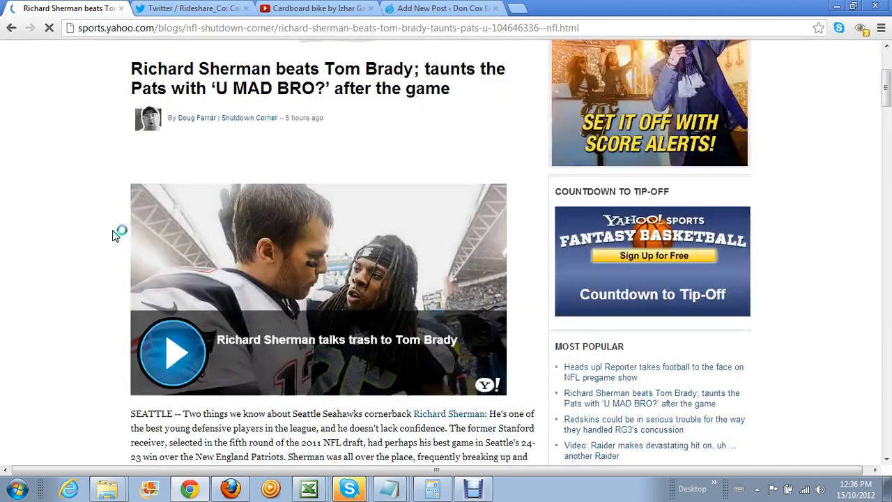
{"action": "scroll", "coordinate": [115, 235], "scroll_direction": "down", "scroll_amount": 9}
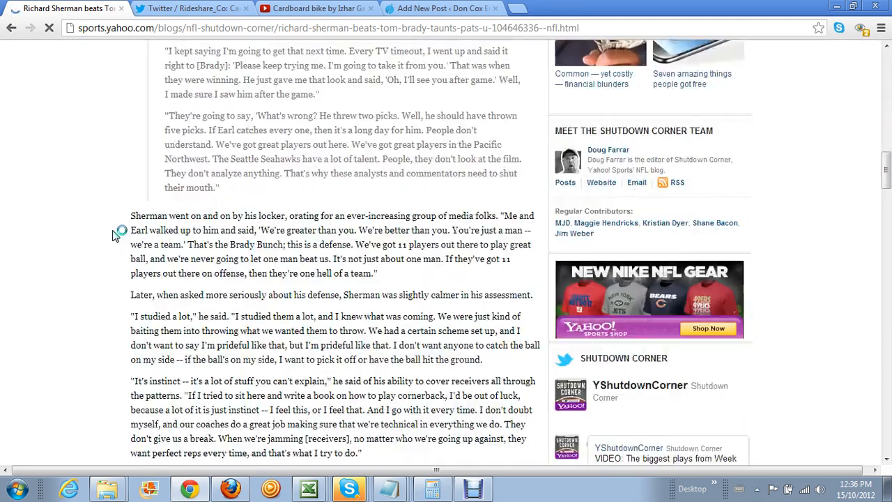
{"action": "scroll", "coordinate": [115, 235], "scroll_direction": "up", "scroll_amount": 11}
{"action": "scroll", "coordinate": [114, 234], "scroll_direction": "up", "scroll_amount": 3}
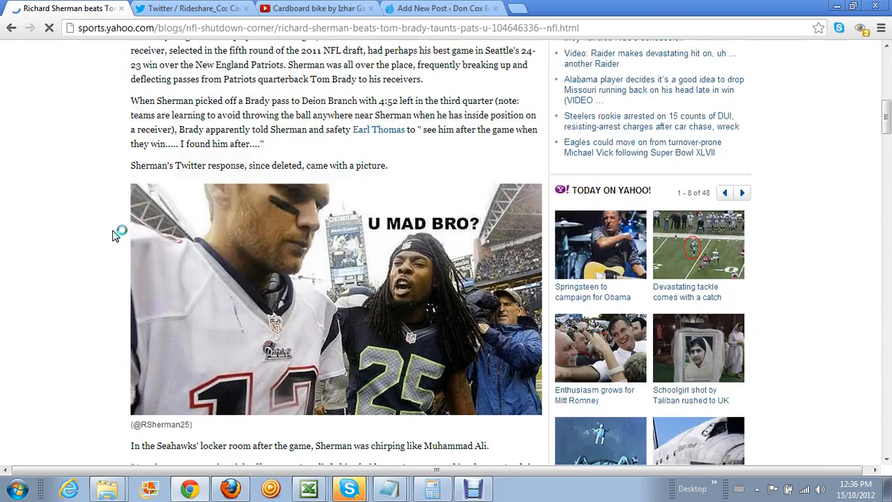
{"action": "scroll", "coordinate": [115, 235], "scroll_direction": "up", "scroll_amount": 7}
{"action": "scroll", "coordinate": [115, 235], "scroll_direction": "down", "scroll_amount": 2}
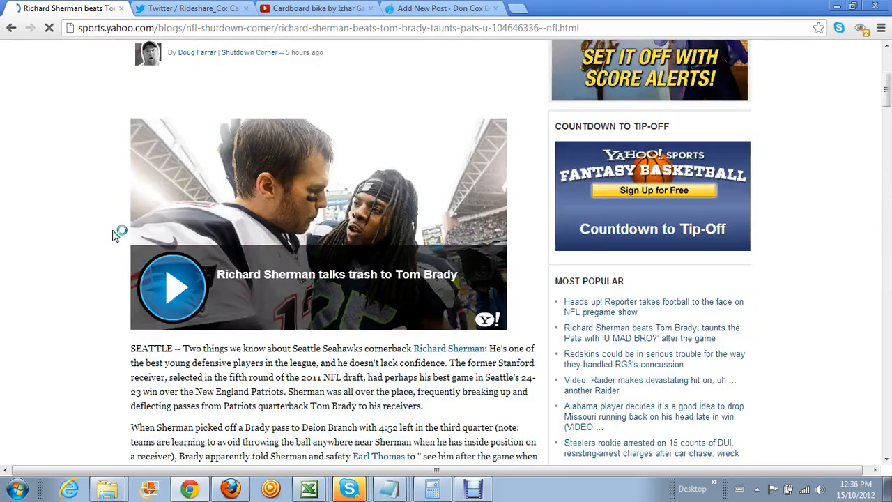
{"action": "scroll", "coordinate": [169, 269], "scroll_direction": "down", "scroll_amount": 6}
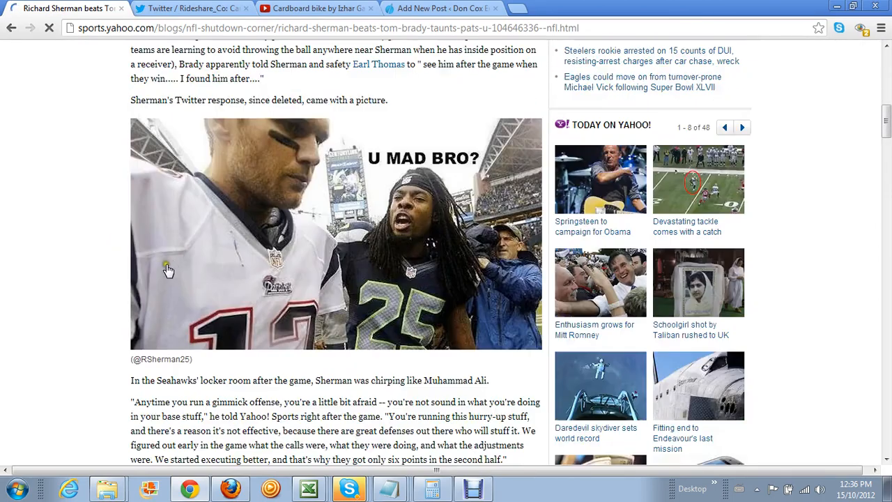
{"action": "scroll", "coordinate": [108, 263], "scroll_direction": "up", "scroll_amount": 5}
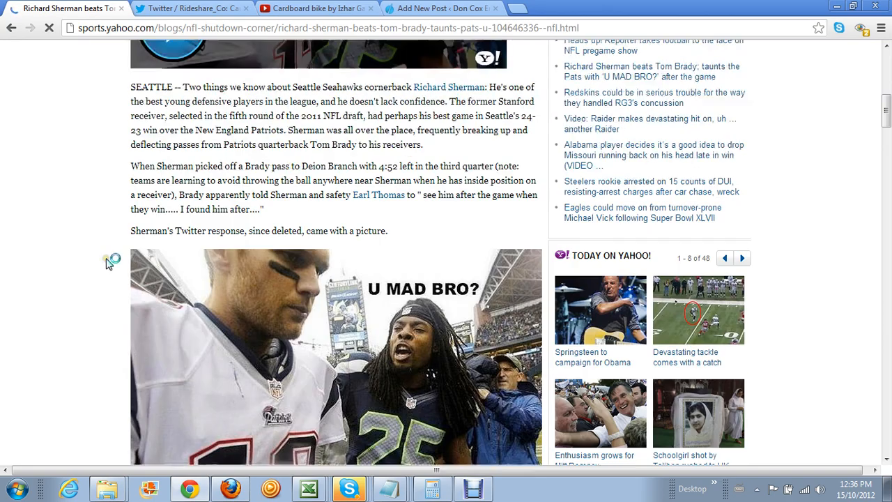
{"action": "scroll", "coordinate": [108, 263], "scroll_direction": "down", "scroll_amount": 12}
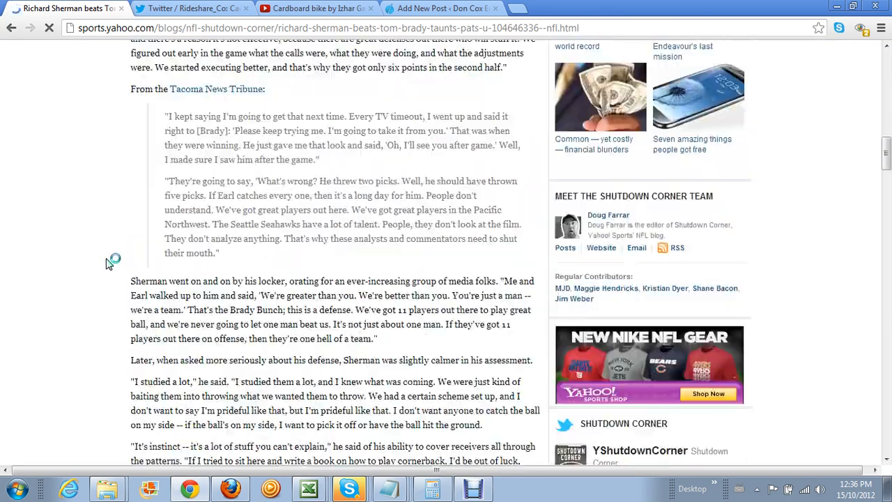
{"action": "scroll", "coordinate": [108, 263], "scroll_direction": "down", "scroll_amount": 7}
{"action": "scroll", "coordinate": [108, 262], "scroll_direction": "up", "scroll_amount": 13}
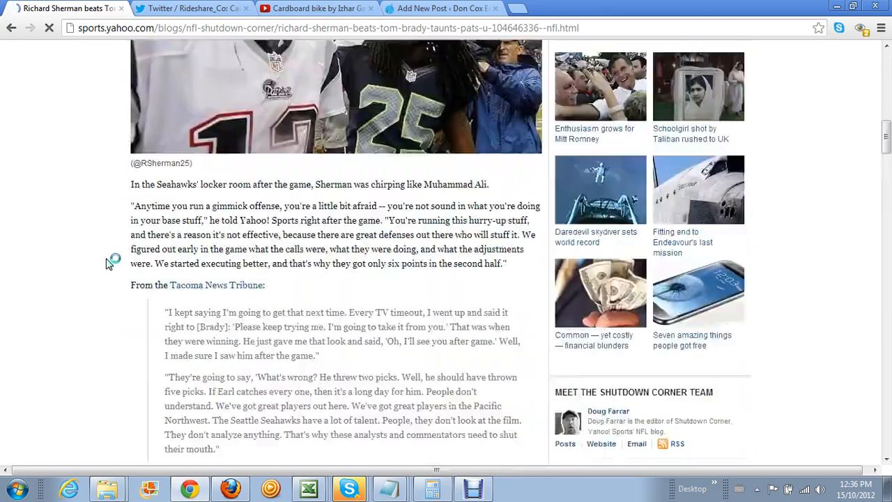
{"action": "scroll", "coordinate": [108, 262], "scroll_direction": "up", "scroll_amount": 10}
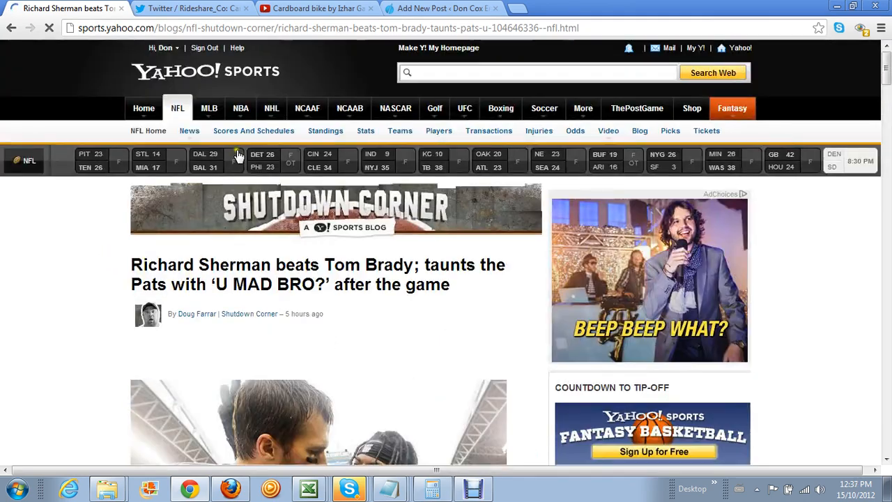
{"action": "left_click", "coordinate": [432, 8]}
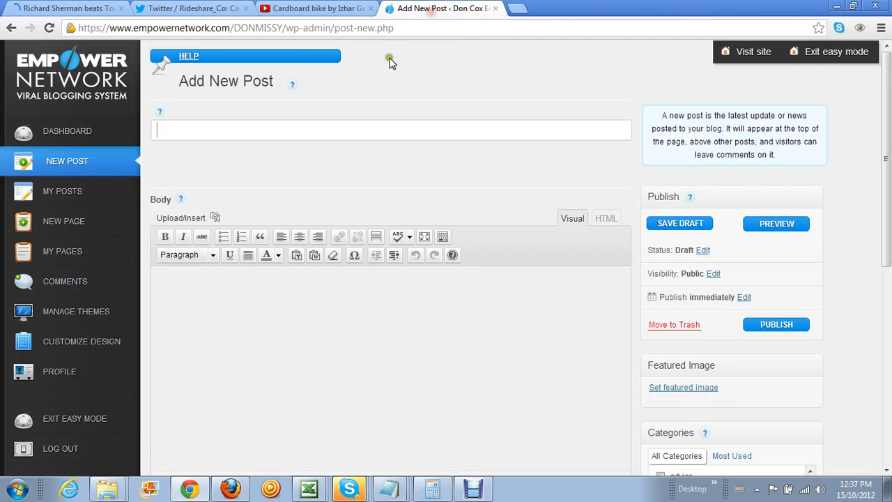
{"action": "left_click", "coordinate": [98, 14]}
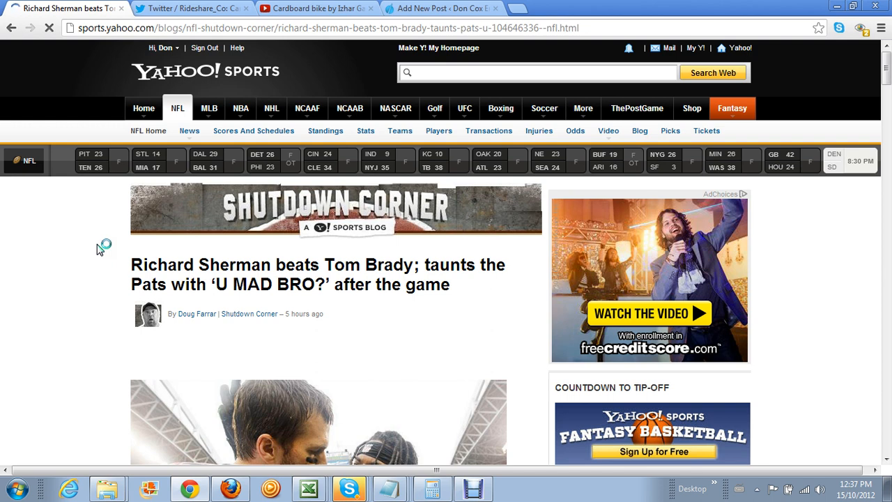
Copy the Sherman article headline and paste it as the new post's title
{"action": "left_click_drag", "start_coordinate": [131, 263], "coordinate": [462, 287]}
{"action": "key", "text": "ctrl+c"}
{"action": "right_click", "coordinate": [380, 272]}
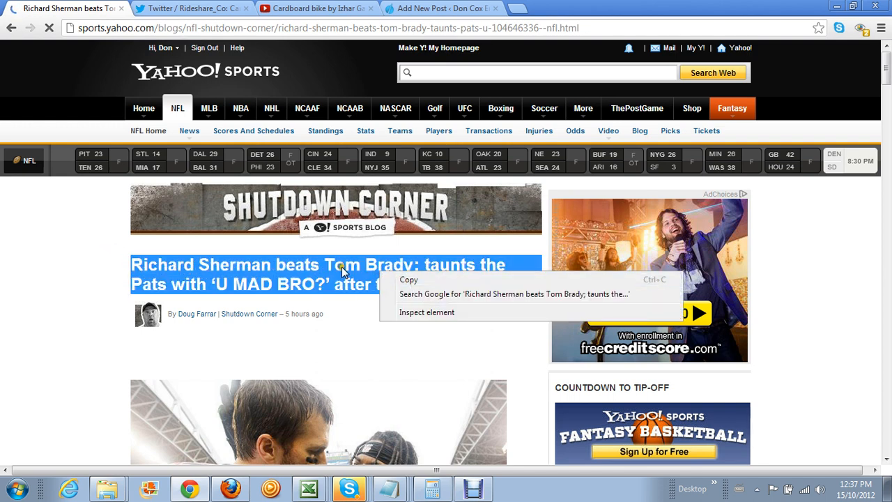
{"action": "left_click", "coordinate": [404, 282]}
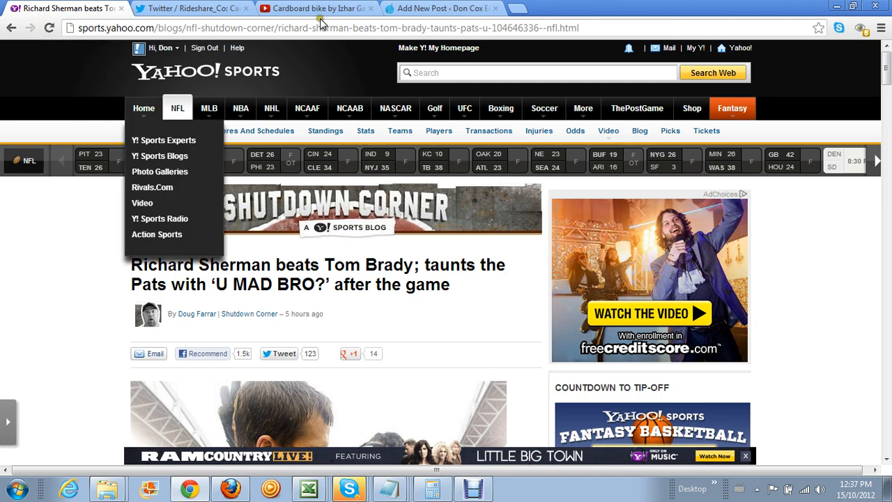
{"action": "left_click", "coordinate": [413, 9]}
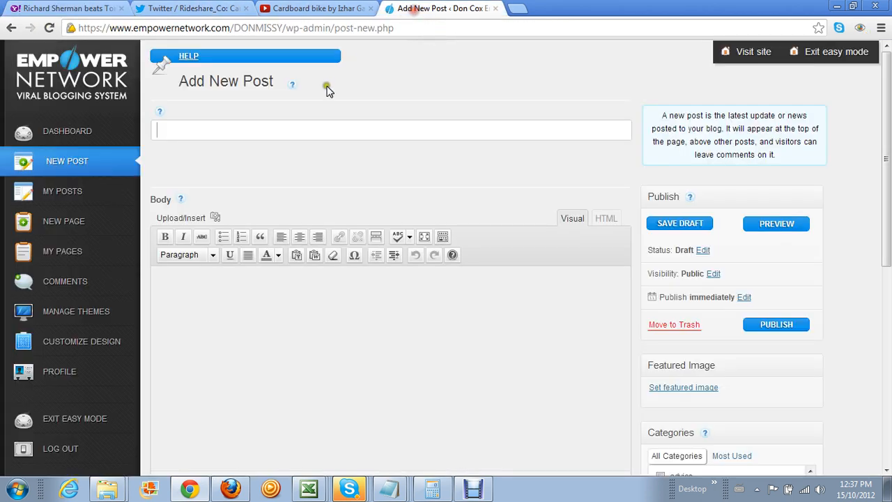
{"action": "right_click", "coordinate": [163, 127]}
{"action": "left_click", "coordinate": [211, 196]}
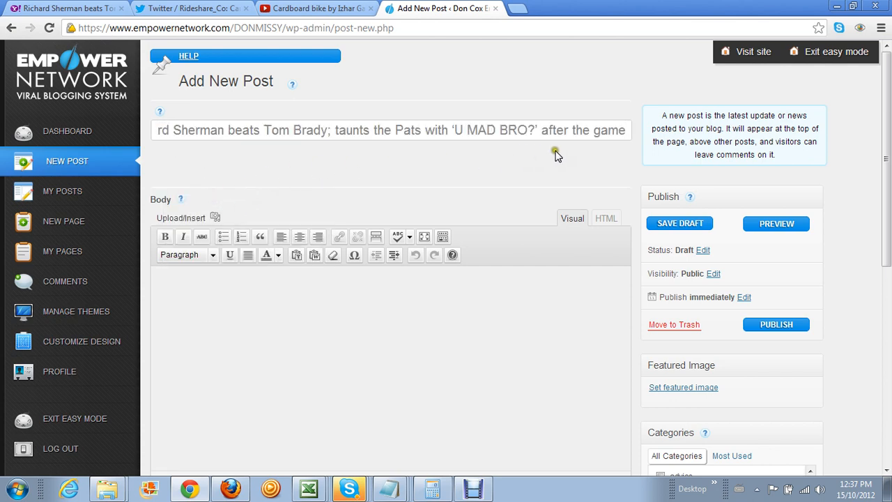
{"action": "left_click", "coordinate": [318, 14]}
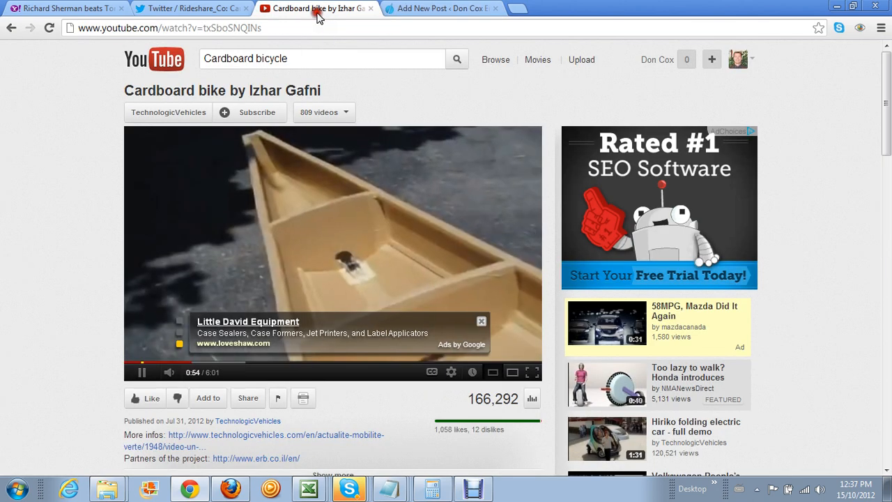
Search YouTube for the Sherman headline, replacing the old 'Cardboard bicycle' search
{"action": "left_click_drag", "start_coordinate": [295, 60], "coordinate": [209, 59]}
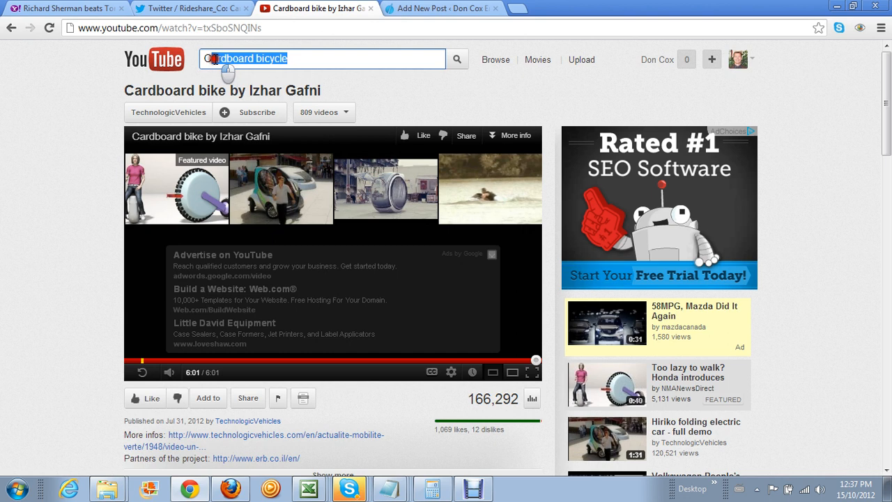
{"action": "right_click", "coordinate": [207, 60]}
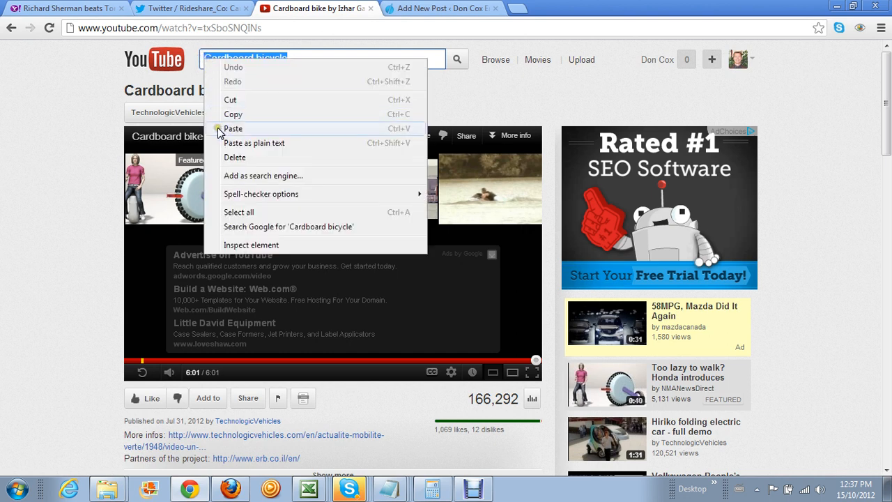
{"action": "left_click", "coordinate": [233, 129]}
{"action": "left_click", "coordinate": [457, 61]}
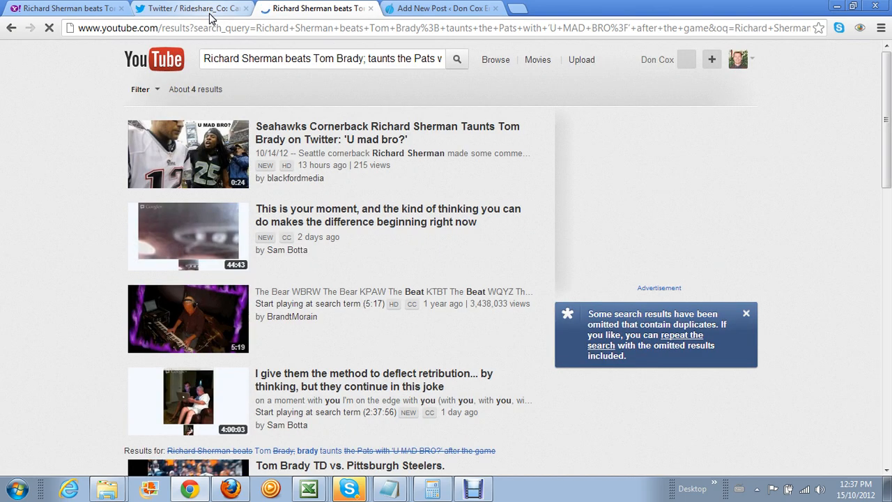
Close Twitter's Embed this Tweet box and search Twitter for the Sherman headline
{"action": "left_click", "coordinate": [211, 15]}
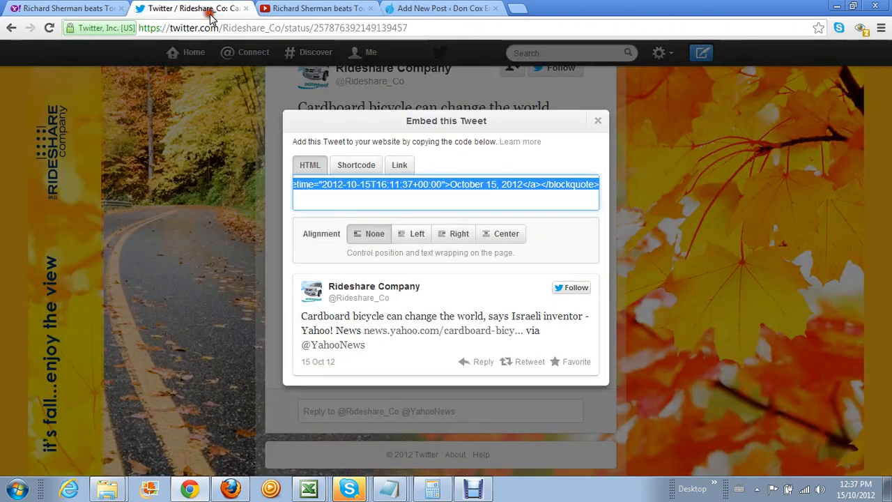
{"action": "left_click", "coordinate": [597, 122]}
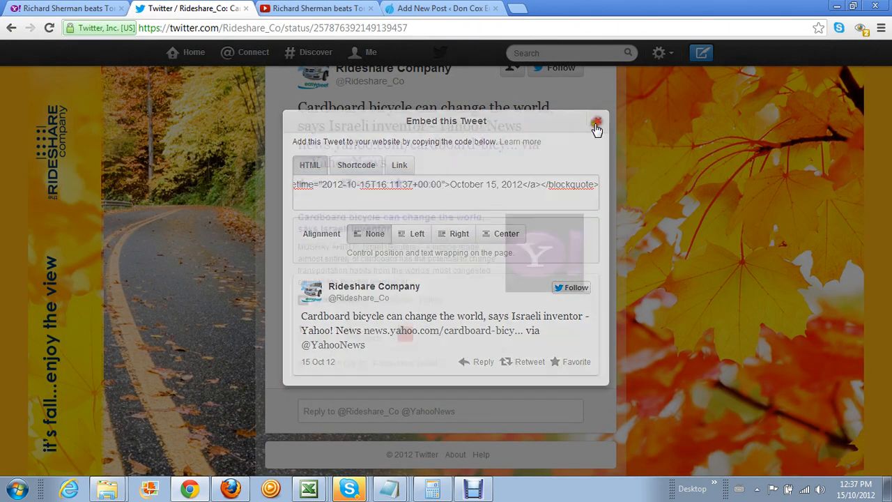
{"action": "left_click", "coordinate": [517, 53]}
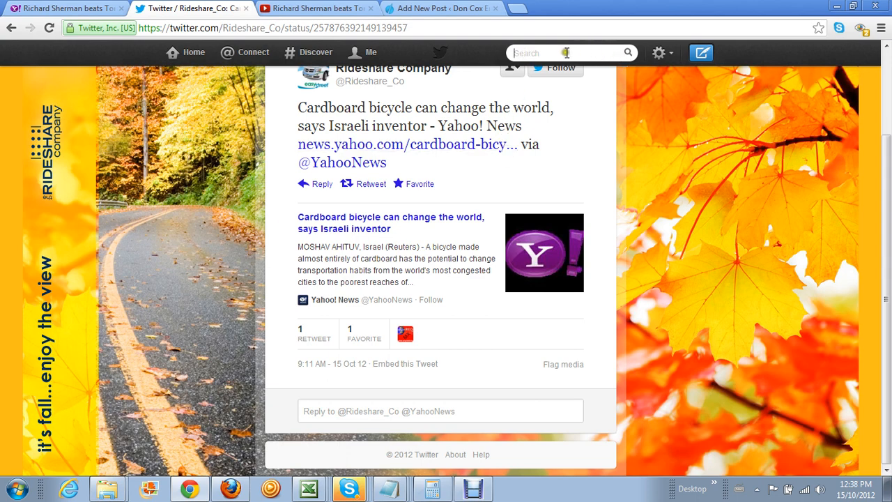
{"action": "right_click", "coordinate": [514, 52]}
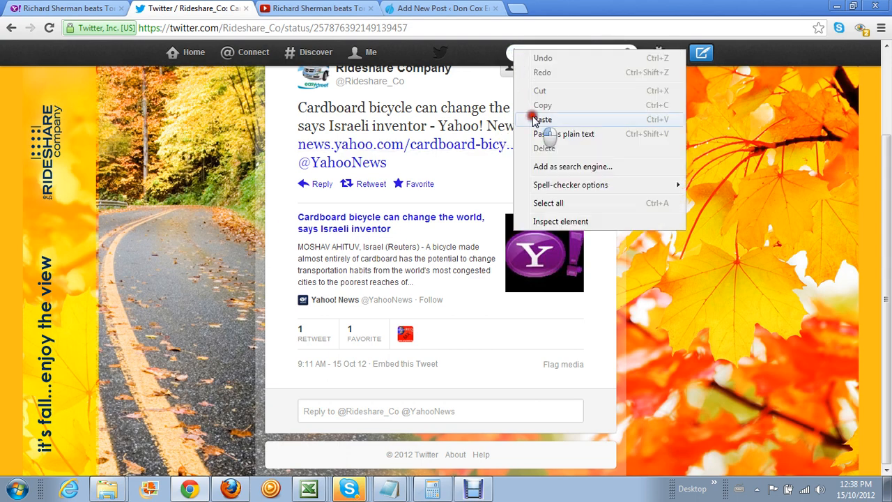
{"action": "left_click", "coordinate": [531, 117]}
{"action": "left_click", "coordinate": [628, 53]}
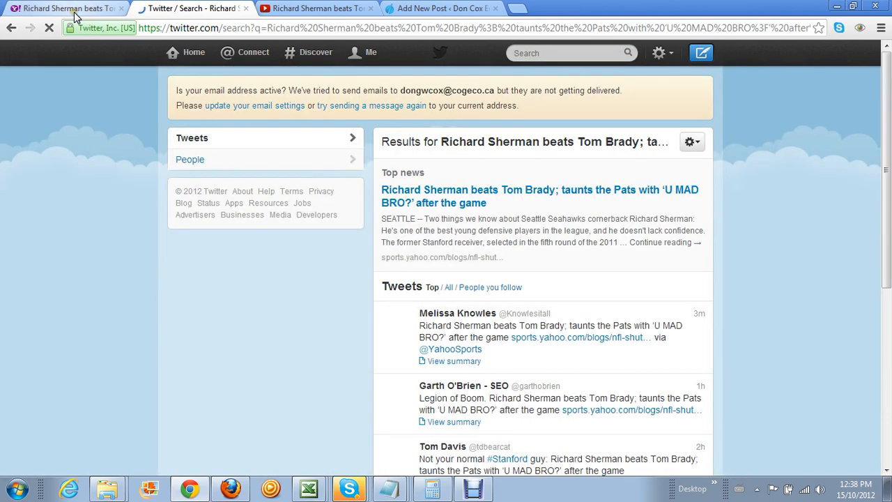
{"action": "left_click", "coordinate": [74, 14]}
Scroll the Sherman article and dismiss the video player's right-click menu twice
{"action": "scroll", "coordinate": [44, 263], "scroll_direction": "down", "scroll_amount": 4}
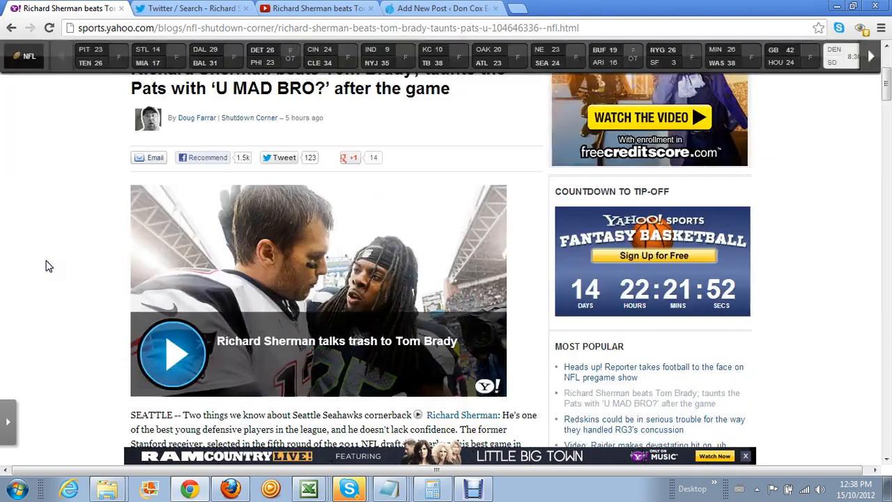
{"action": "scroll", "coordinate": [46, 265], "scroll_direction": "down", "scroll_amount": 7}
{"action": "scroll", "coordinate": [46, 265], "scroll_direction": "up", "scroll_amount": 1}
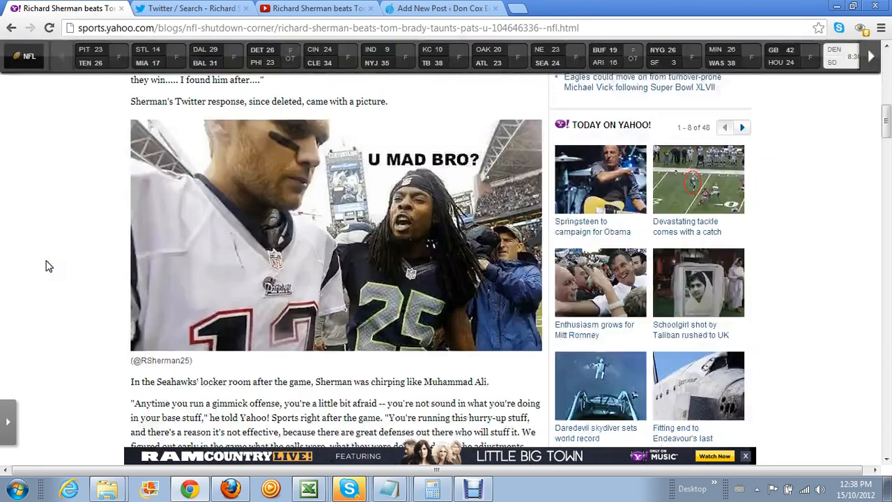
{"action": "scroll", "coordinate": [47, 265], "scroll_direction": "up", "scroll_amount": 6}
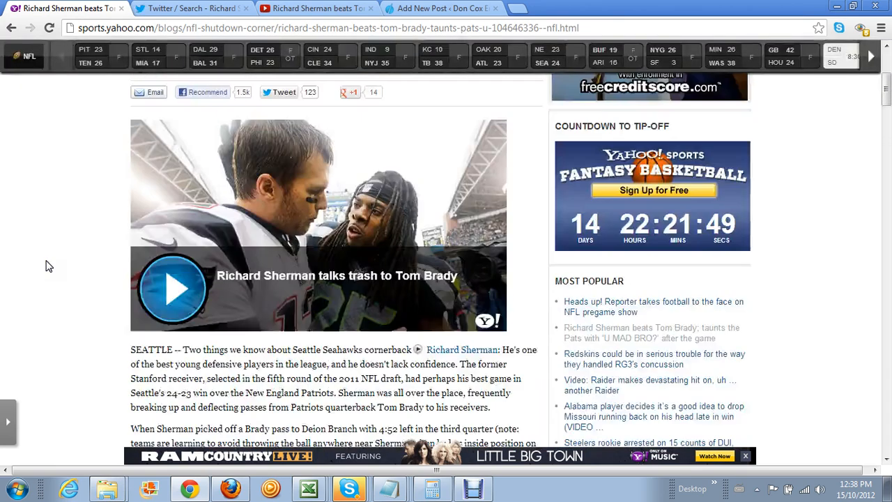
{"action": "right_click", "coordinate": [268, 202]}
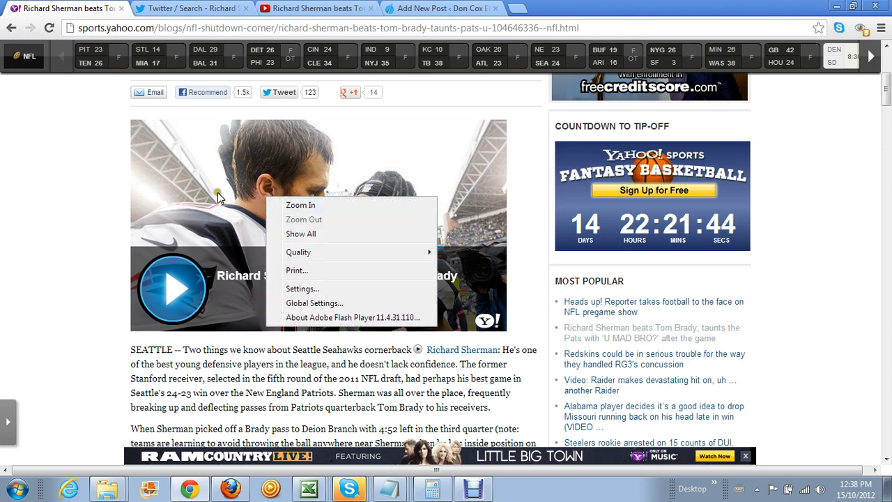
{"action": "left_click", "coordinate": [35, 187]}
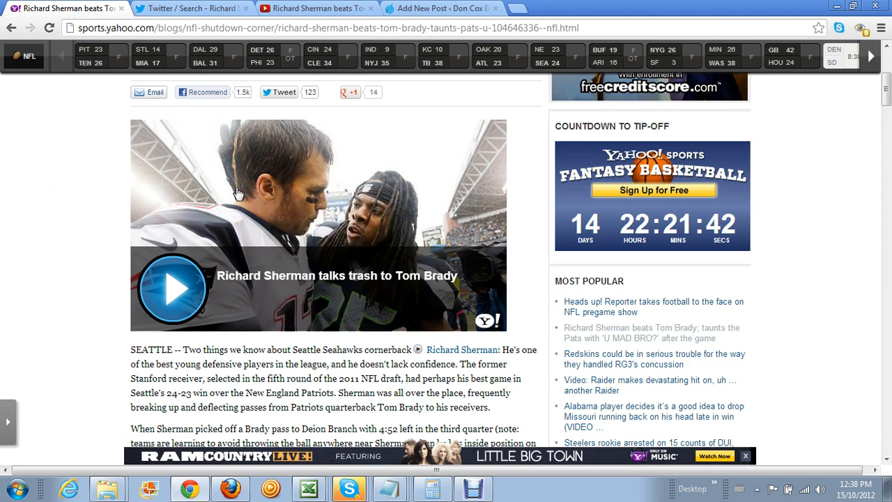
{"action": "right_click", "coordinate": [235, 185]}
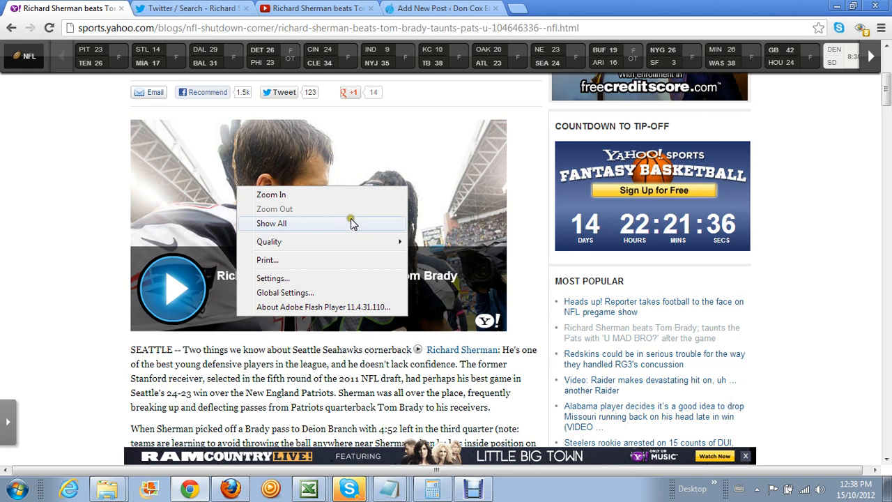
{"action": "left_click", "coordinate": [46, 179]}
Copy the 'U MAD BRO?' photo's image URL and start adding media to the new post
{"action": "scroll", "coordinate": [45, 181], "scroll_direction": "down", "scroll_amount": 2}
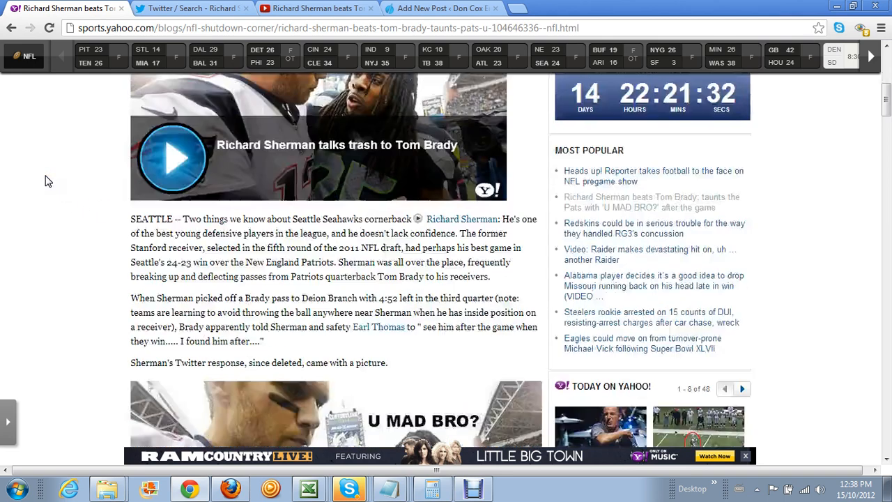
{"action": "scroll", "coordinate": [45, 181], "scroll_direction": "down", "scroll_amount": 4}
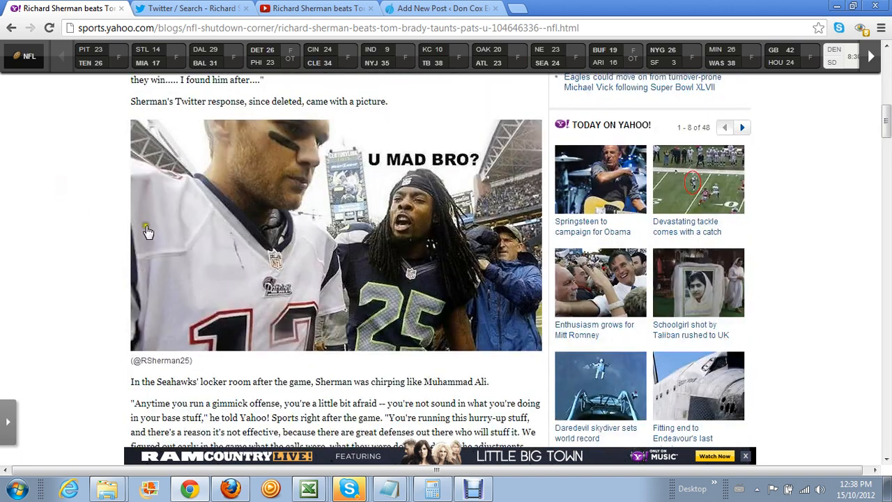
{"action": "right_click", "coordinate": [276, 218]}
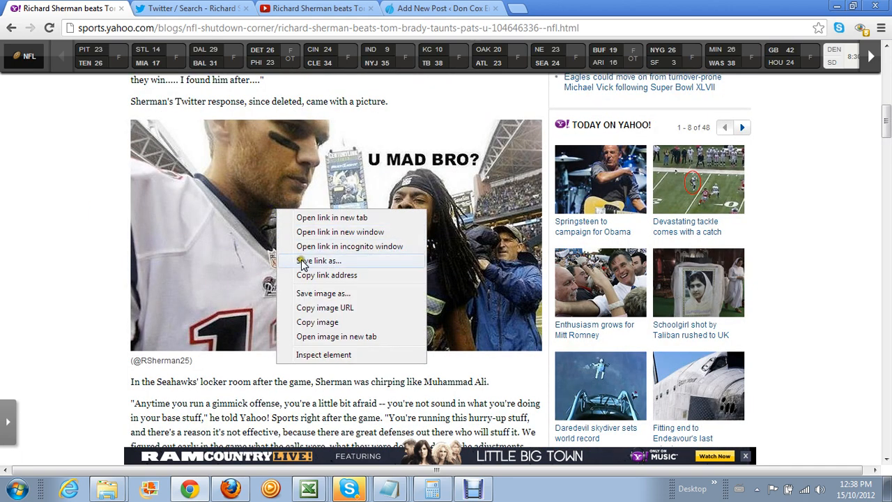
{"action": "left_click", "coordinate": [351, 308]}
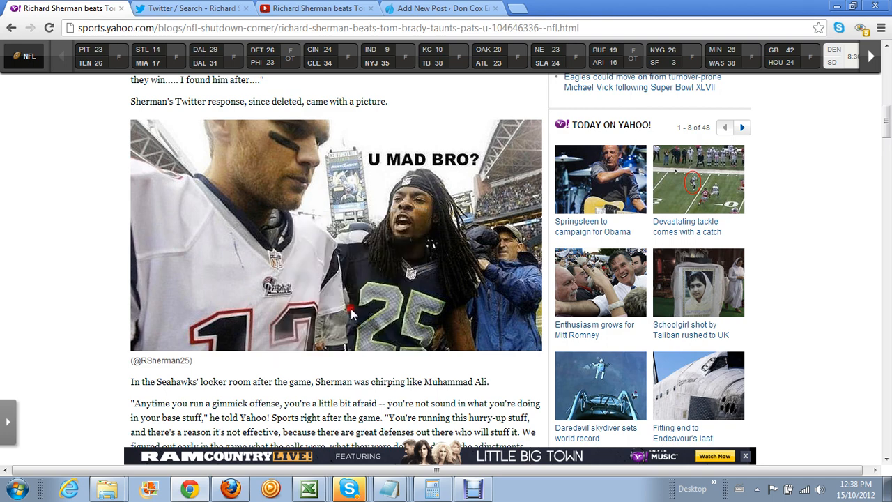
{"action": "right_click", "coordinate": [280, 238]}
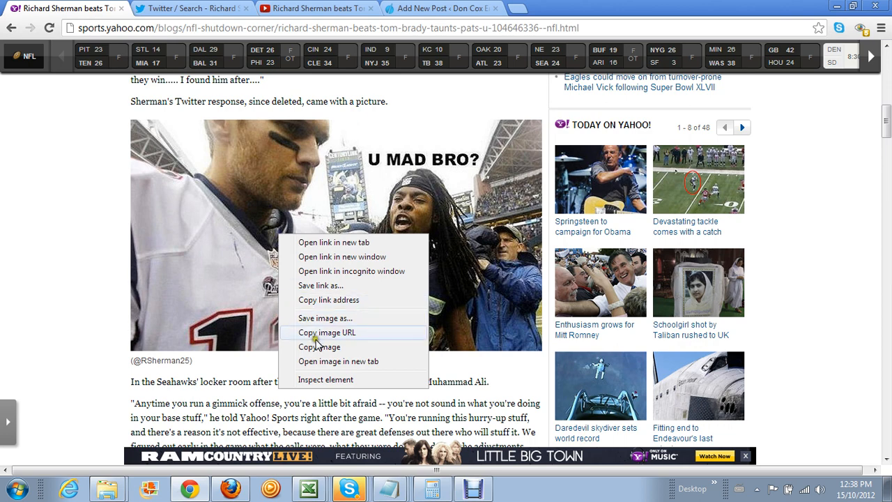
{"action": "left_click", "coordinate": [337, 332]}
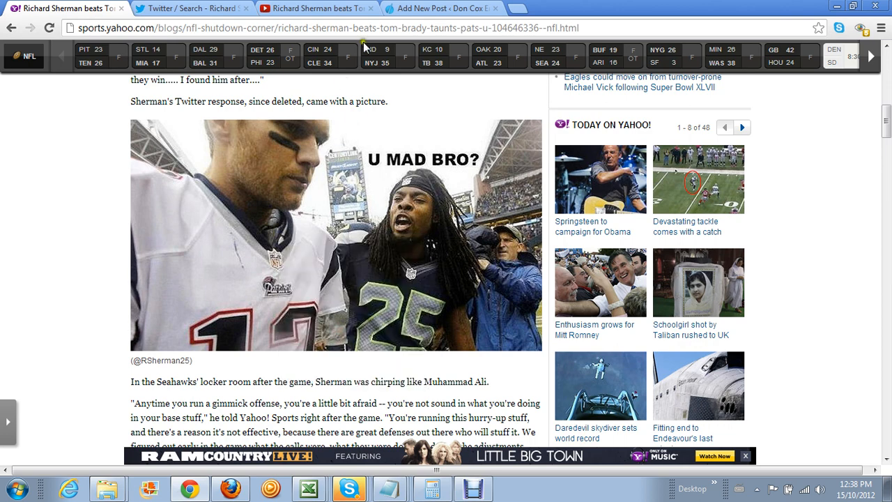
{"action": "left_click", "coordinate": [413, 9]}
{"action": "left_click", "coordinate": [217, 220]}
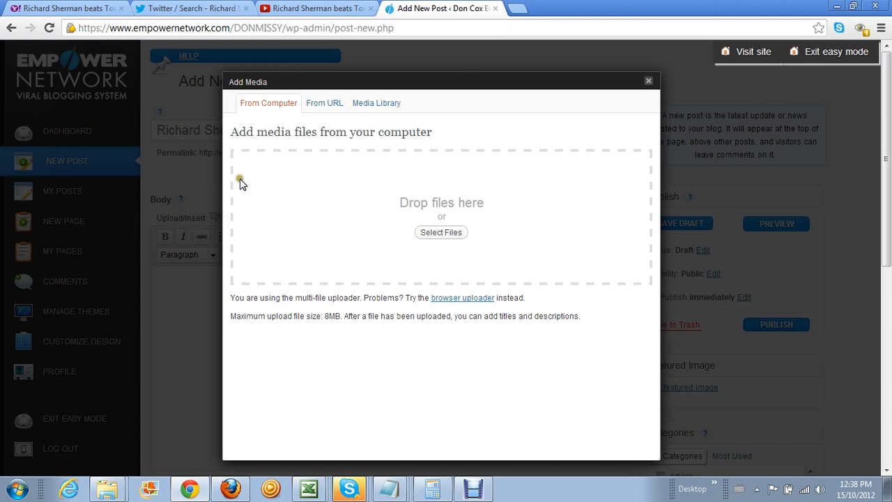
Insert the 'U MAD BRO?' photo from its pasted URL, linked to its own image file and left-aligned
{"action": "left_click", "coordinate": [334, 108]}
{"action": "right_click", "coordinate": [341, 184]}
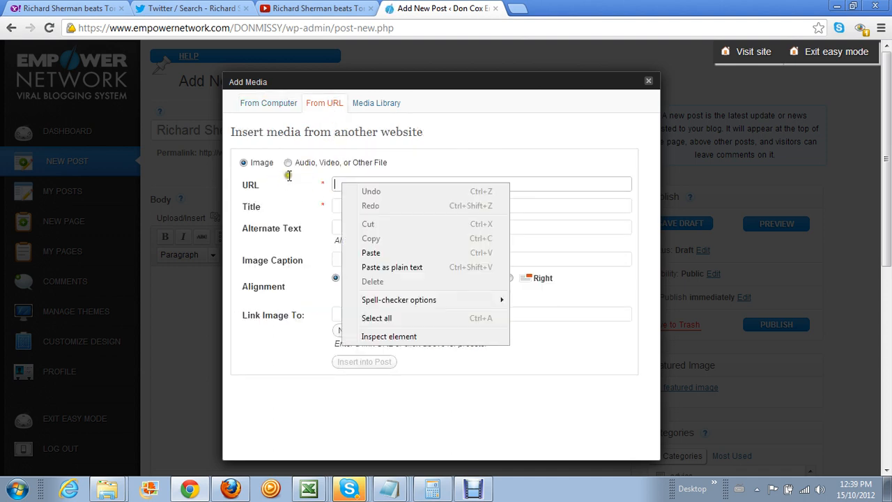
{"action": "left_click", "coordinate": [370, 253]}
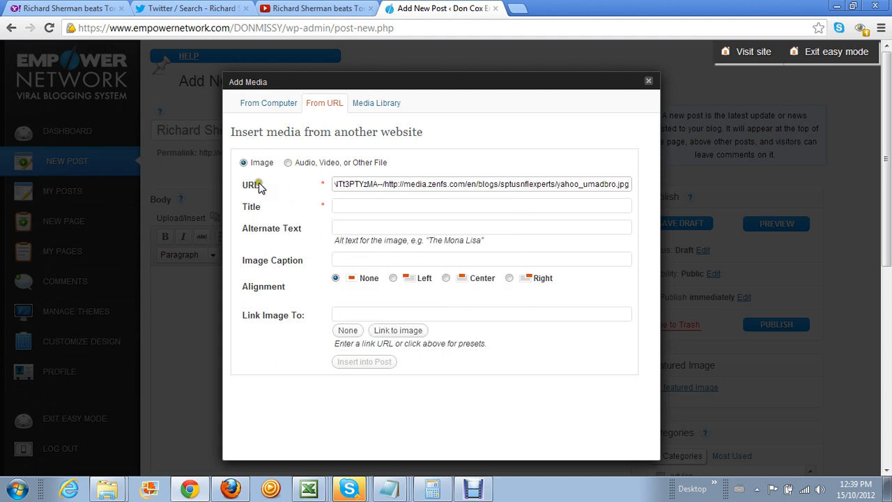
{"action": "left_click", "coordinate": [351, 311]}
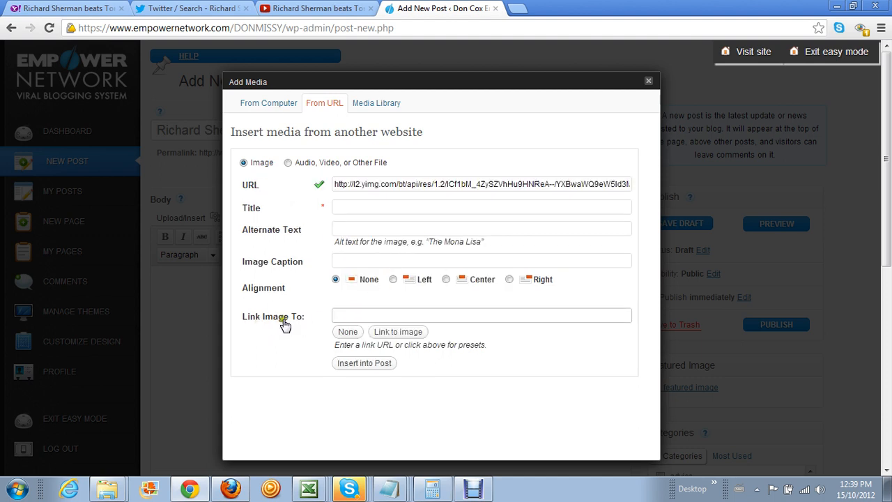
{"action": "right_click", "coordinate": [336, 315]}
{"action": "left_click", "coordinate": [380, 224]}
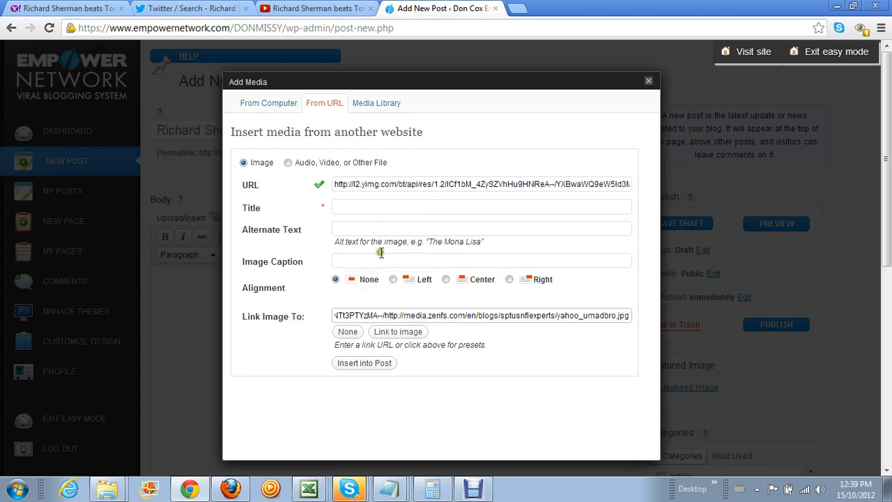
{"action": "left_click", "coordinate": [396, 333]}
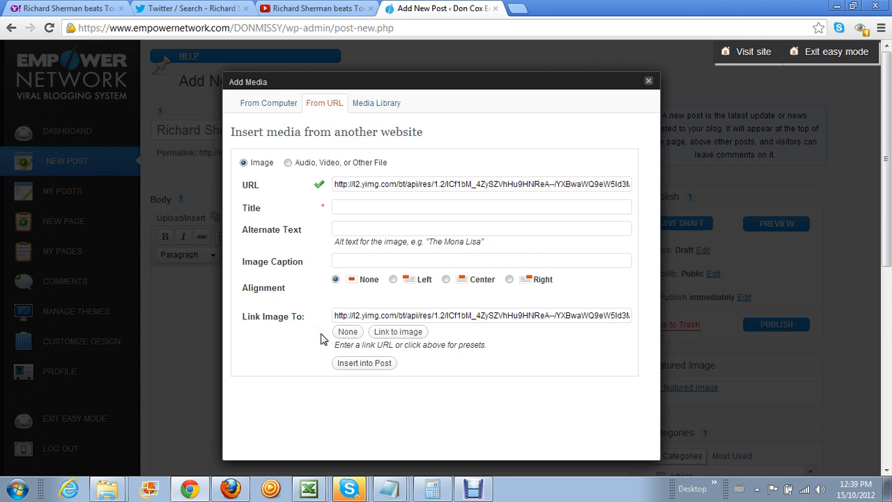
{"action": "left_click", "coordinate": [393, 279]}
{"action": "left_click", "coordinate": [388, 363]}
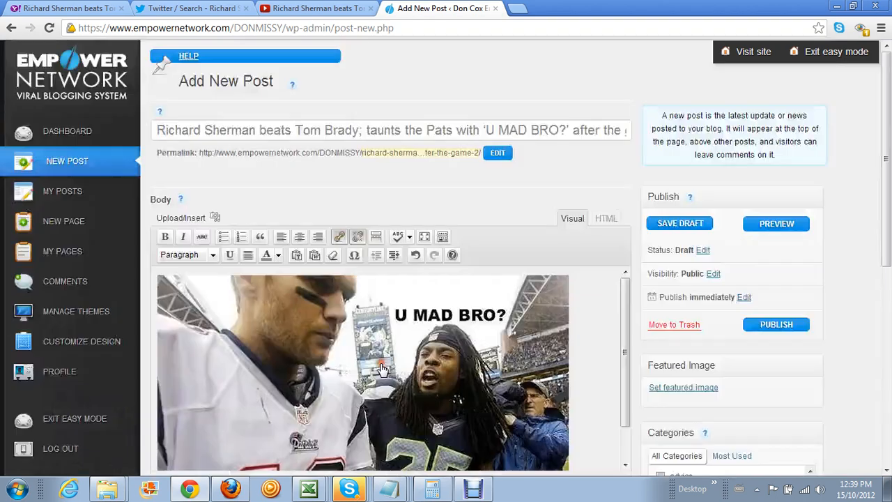
Copy the Yahoo Sports passage from 'In the Seahawks' locker room' through '...one hell of a team.'
{"action": "scroll", "coordinate": [535, 353], "scroll_direction": "down", "scroll_amount": 5}
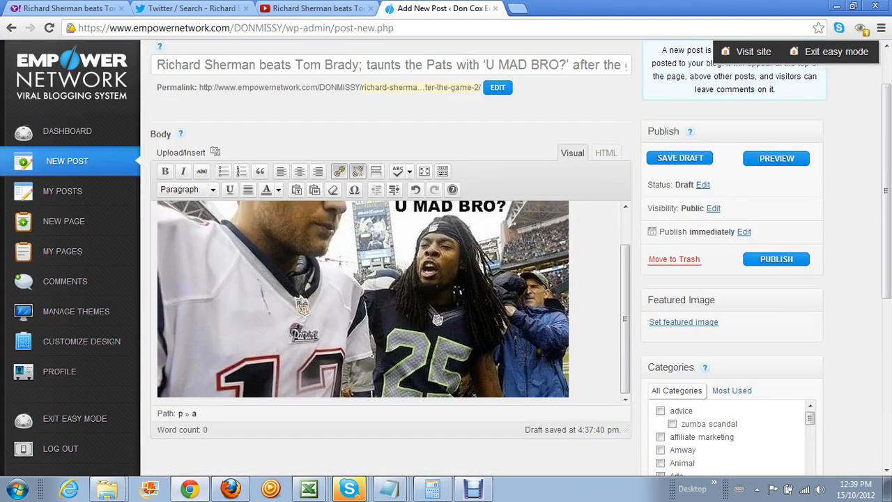
{"action": "left_click", "coordinate": [91, 10]}
{"action": "scroll", "coordinate": [242, 306], "scroll_direction": "down", "scroll_amount": 8}
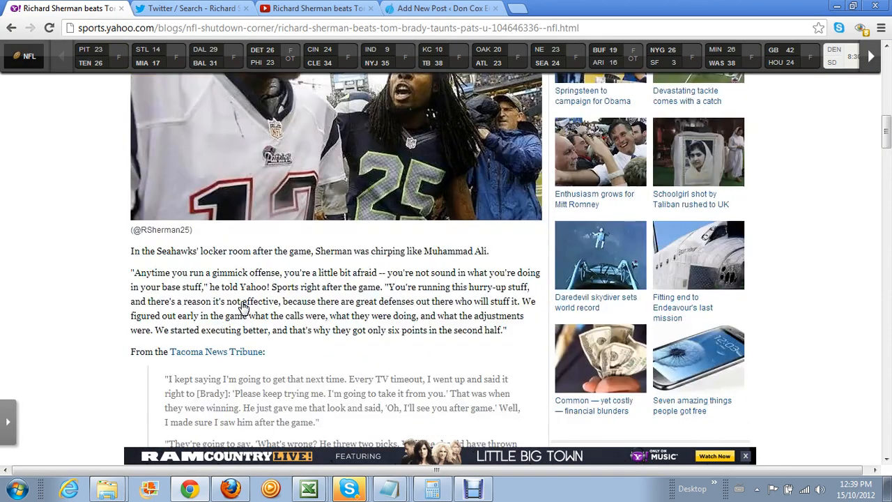
{"action": "scroll", "coordinate": [241, 306], "scroll_direction": "down", "scroll_amount": 2}
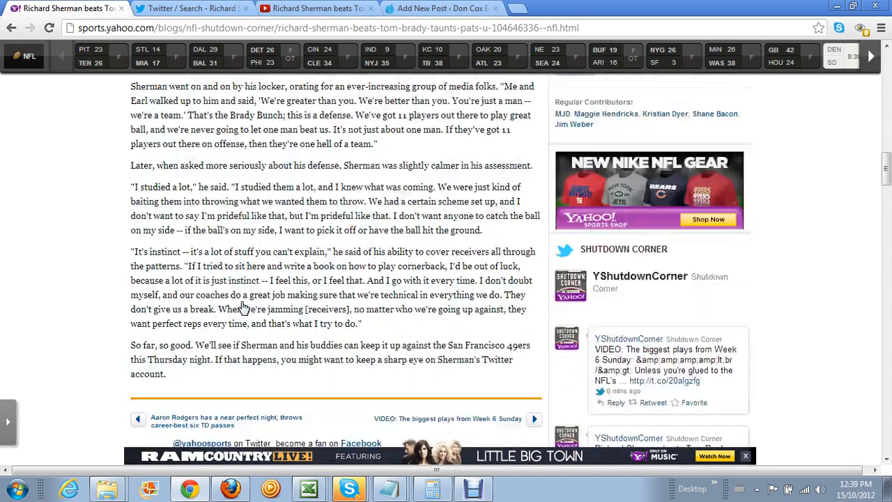
{"action": "scroll", "coordinate": [241, 307], "scroll_direction": "up", "scroll_amount": 7}
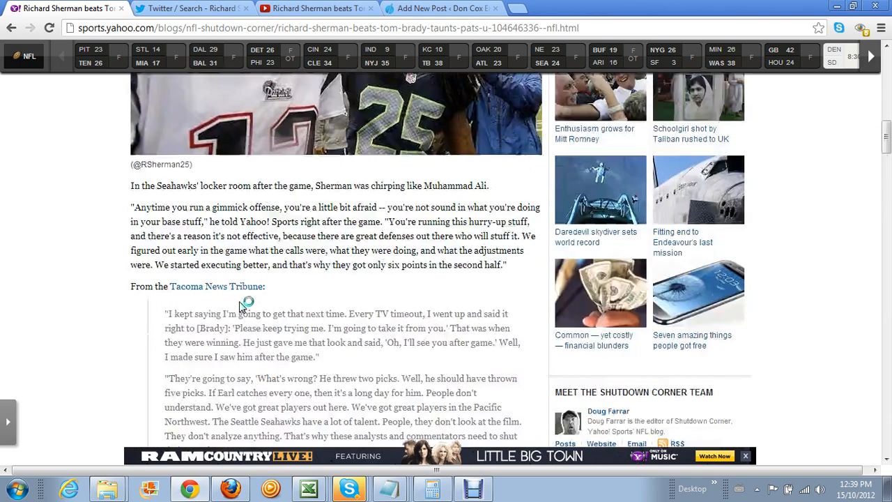
{"action": "scroll", "coordinate": [242, 307], "scroll_direction": "down", "scroll_amount": 3}
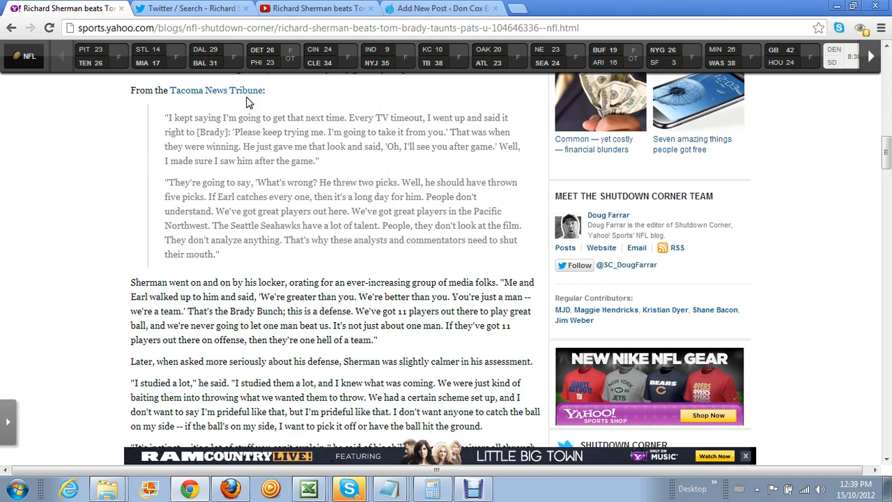
{"action": "scroll", "coordinate": [245, 324], "scroll_direction": "down", "scroll_amount": 3}
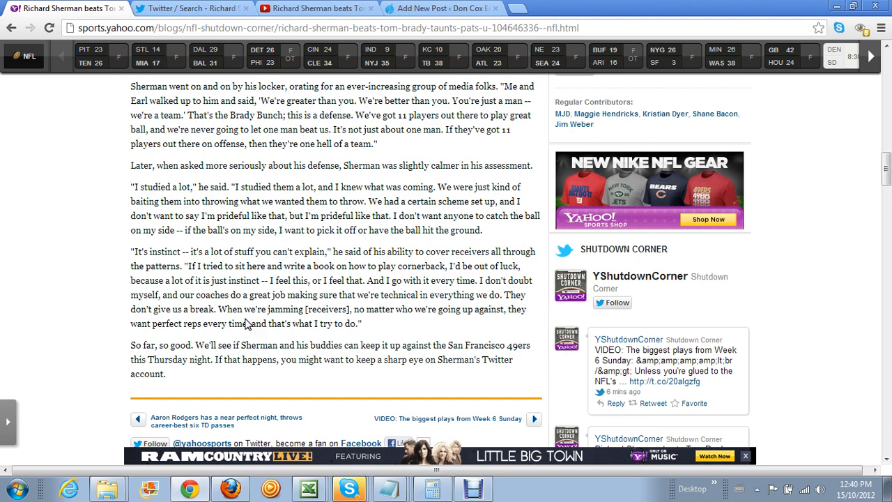
{"action": "scroll", "coordinate": [245, 324], "scroll_direction": "up", "scroll_amount": 7}
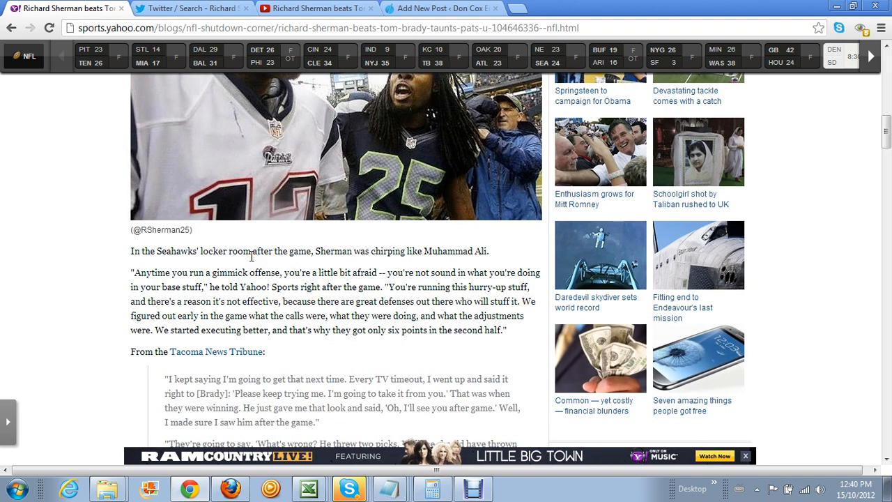
{"action": "scroll", "coordinate": [187, 263], "scroll_direction": "down", "scroll_amount": 2}
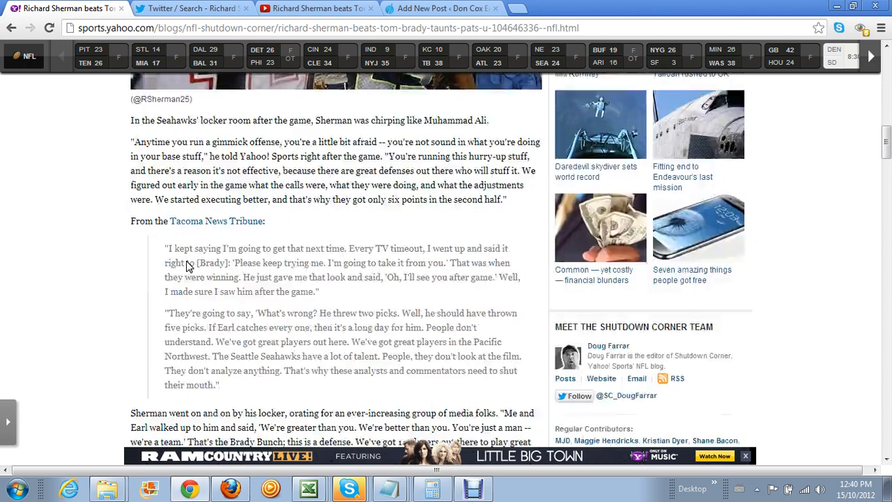
{"action": "scroll", "coordinate": [187, 263], "scroll_direction": "down", "scroll_amount": 6}
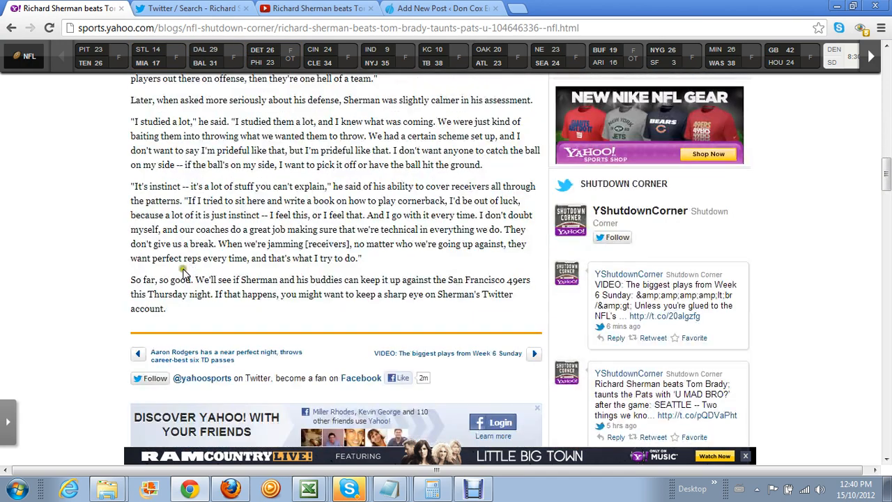
{"action": "scroll", "coordinate": [187, 139], "scroll_direction": "up", "scroll_amount": 1}
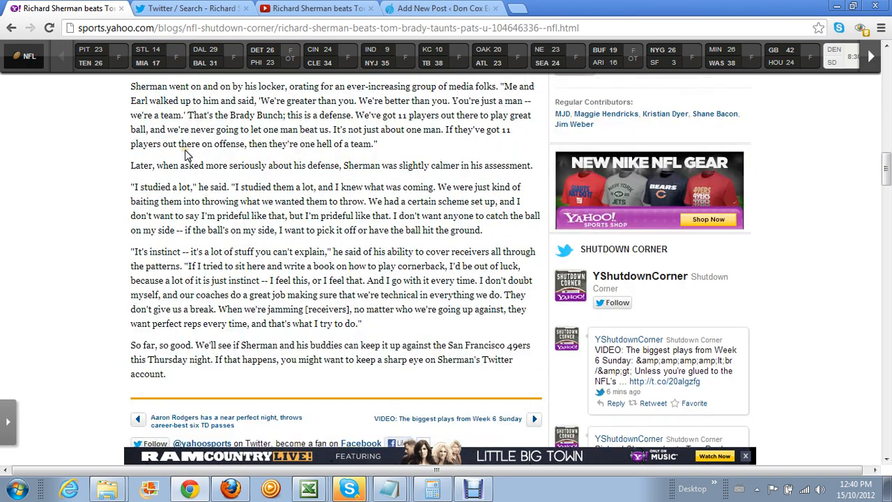
{"action": "scroll", "coordinate": [188, 154], "scroll_direction": "up", "scroll_amount": 6}
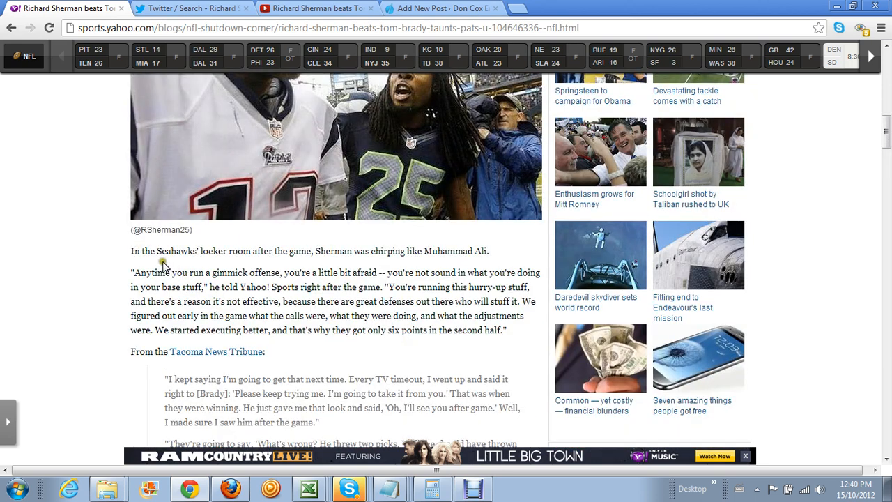
{"action": "left_click_drag", "start_coordinate": [131, 251], "coordinate": [386, 347]}
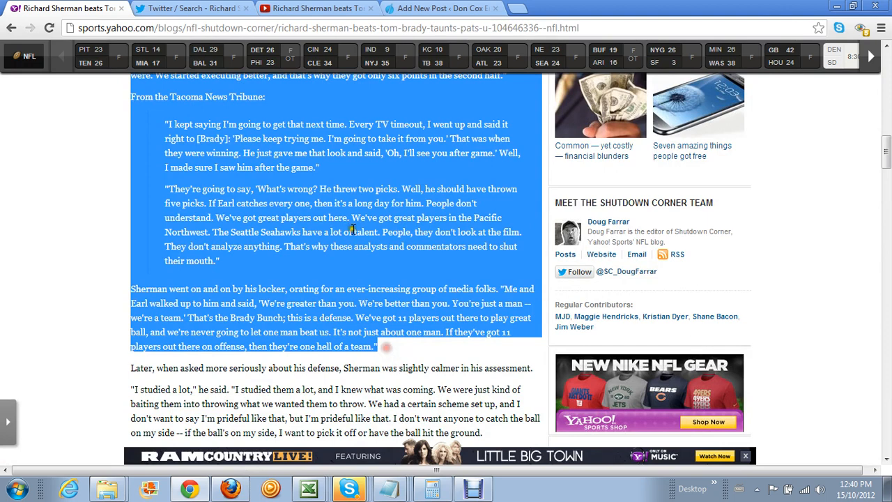
{"action": "right_click", "coordinate": [311, 100]}
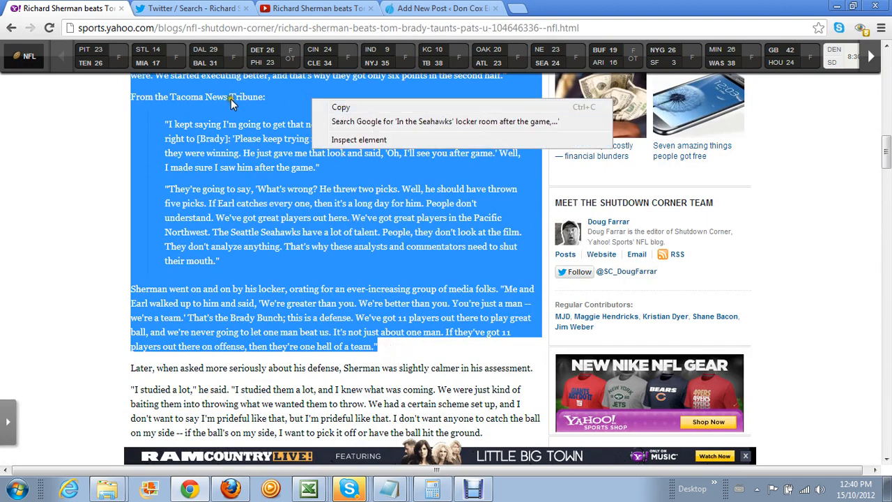
{"action": "left_click", "coordinate": [334, 109]}
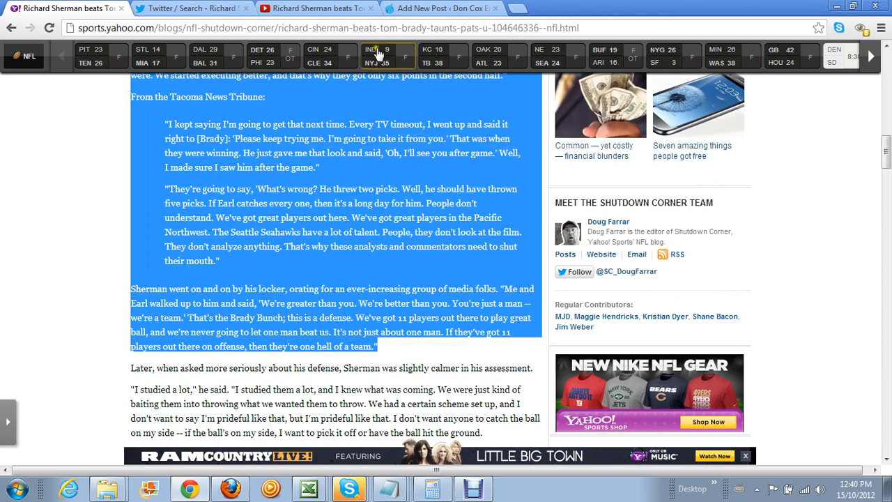
In HTML view, add a blank line after the image's closing </a> and paste the Yahoo passage there
{"action": "left_click", "coordinate": [407, 11]}
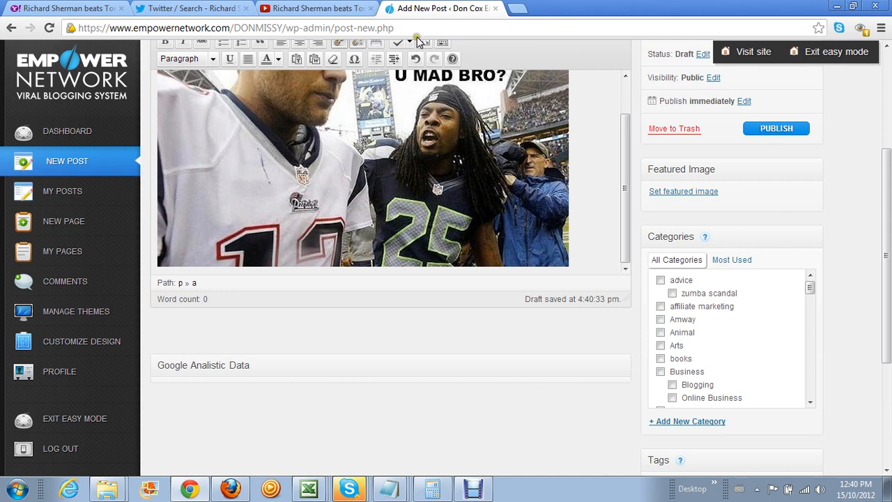
{"action": "left_click_drag", "start_coordinate": [885, 193], "coordinate": [884, 119]}
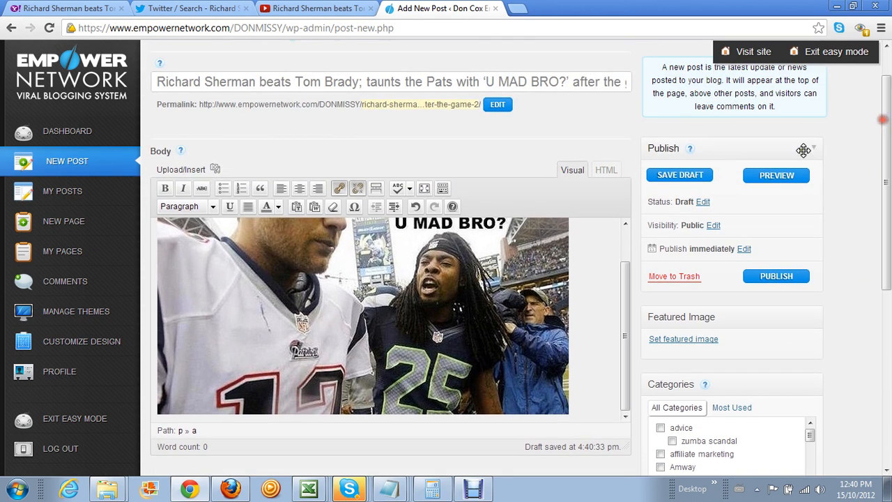
{"action": "left_click", "coordinate": [606, 171]}
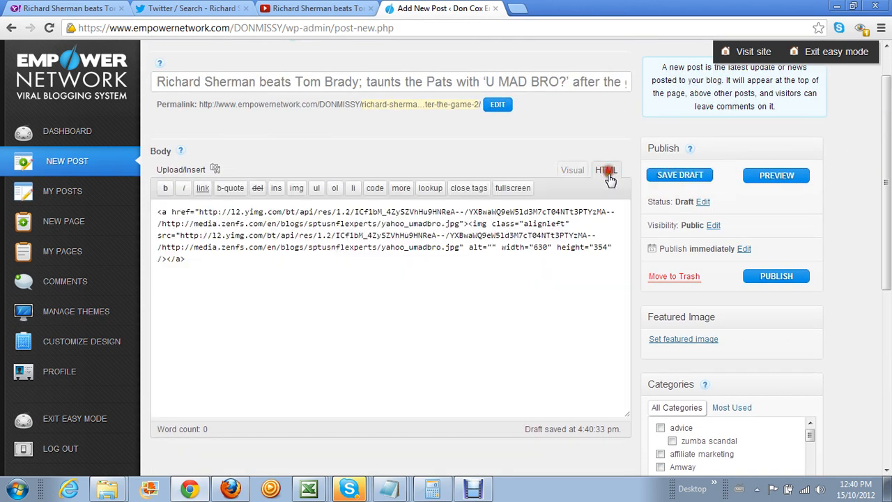
{"action": "left_click", "coordinate": [199, 272]}
{"action": "key", "text": "Return"}
{"action": "key", "text": "Return"}
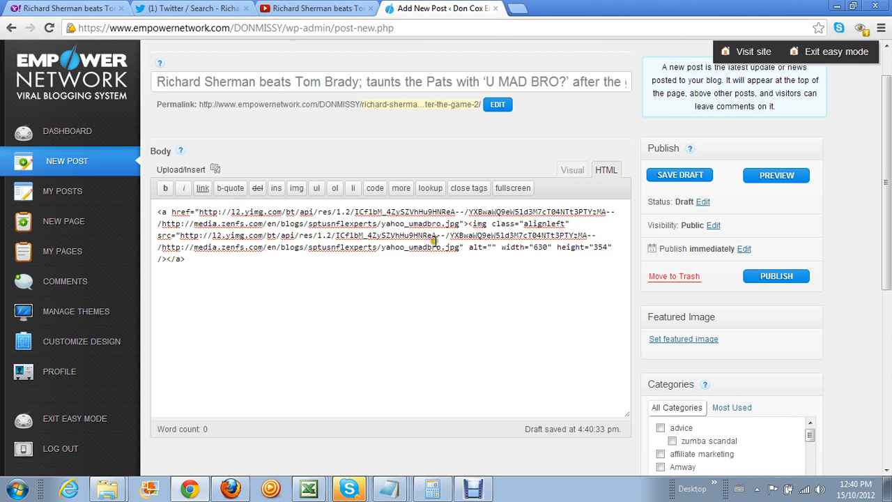
{"action": "left_click", "coordinate": [193, 258]}
{"action": "key", "text": "Return"}
{"action": "key", "text": "Return"}
{"action": "right_click", "coordinate": [156, 280]}
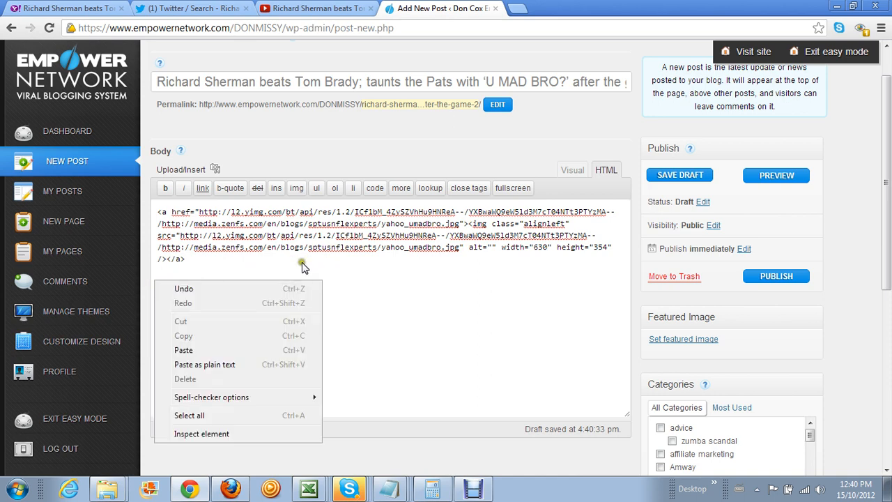
{"action": "left_click", "coordinate": [239, 350]}
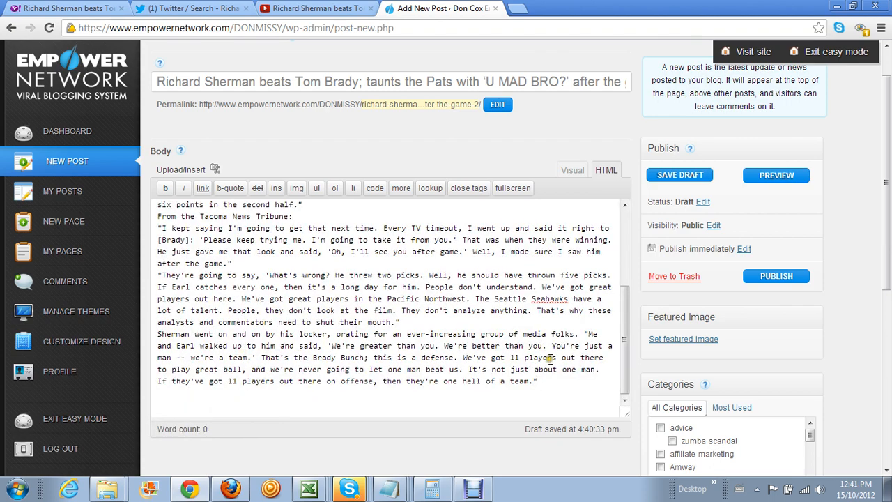
{"action": "left_click_drag", "start_coordinate": [543, 381], "coordinate": [159, 280]}
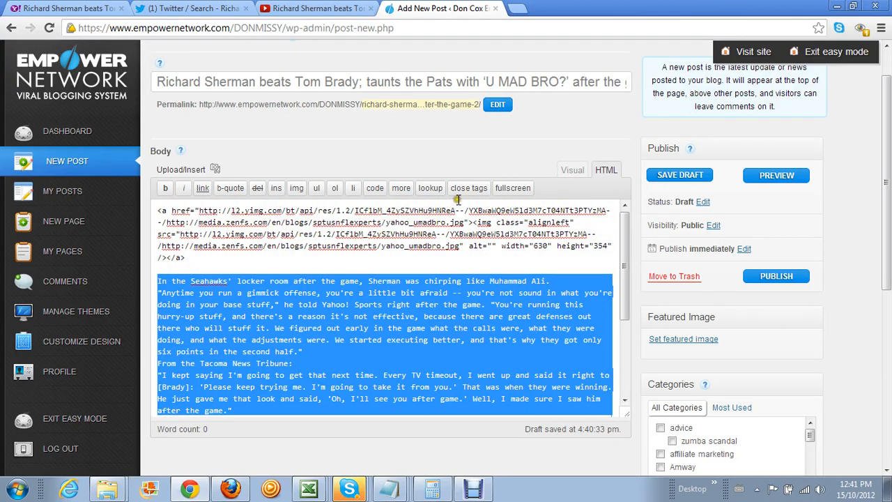
Format the pasted locker-room passage as a blockquote in the Visual view
{"action": "left_click", "coordinate": [572, 173]}
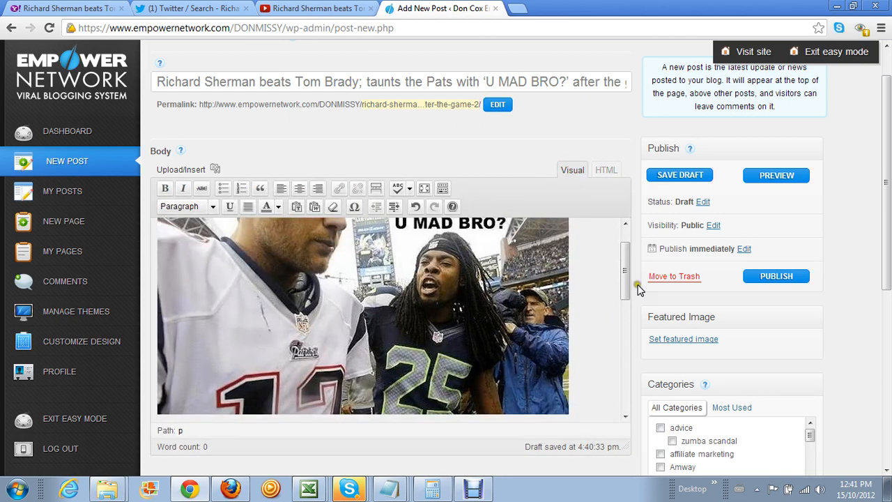
{"action": "left_click_drag", "start_coordinate": [627, 272], "coordinate": [603, 319]}
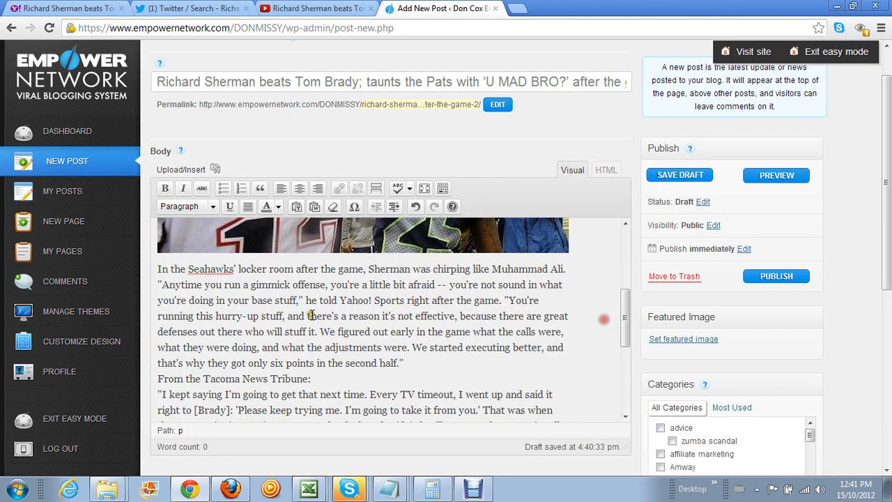
{"action": "left_click_drag", "start_coordinate": [157, 270], "coordinate": [315, 387]}
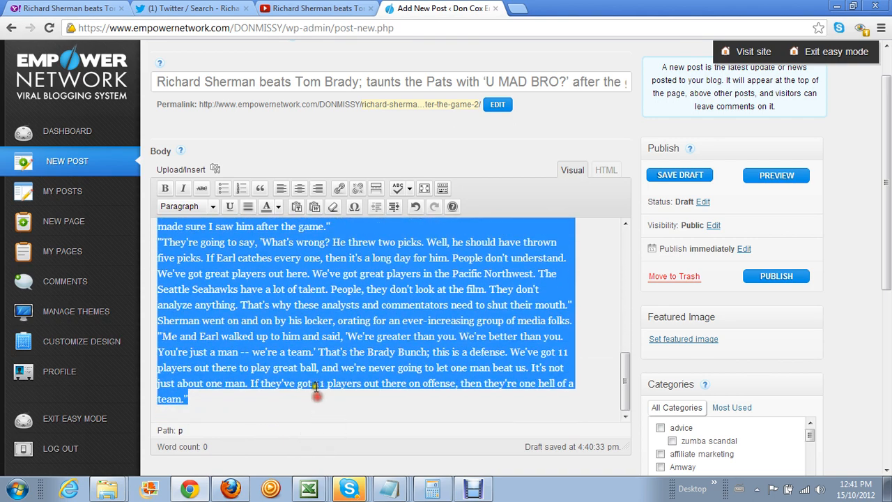
{"action": "left_click", "coordinate": [260, 188]}
Type '...Read More At:' after the last quoted sentence
{"action": "scroll", "coordinate": [317, 382], "scroll_direction": "down", "scroll_amount": 5}
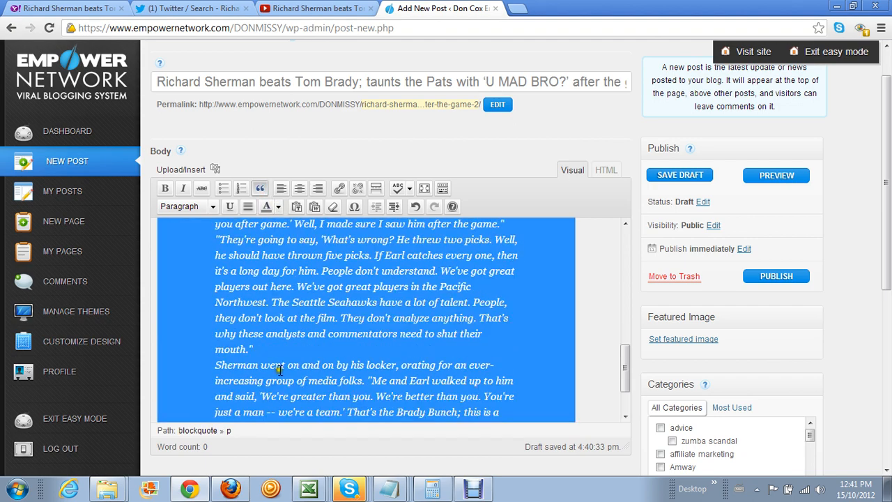
{"action": "left_click", "coordinate": [316, 339]}
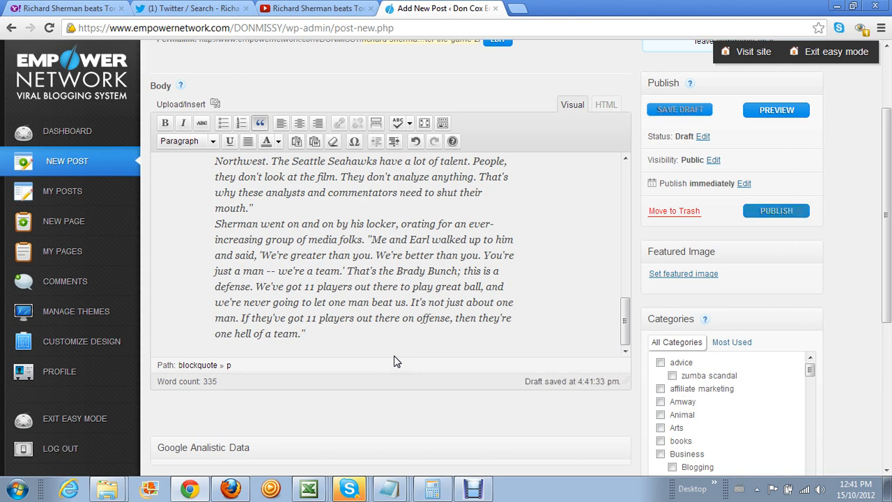
{"action": "type", "text": "...Rea"}
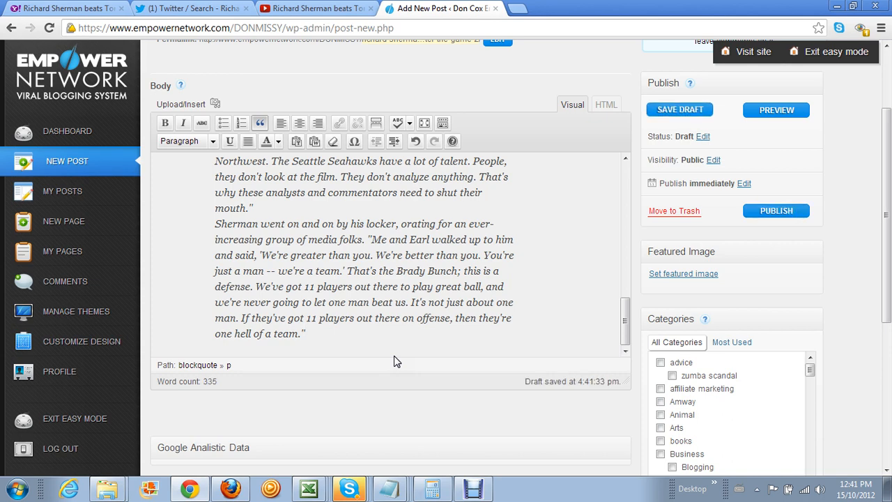
{"action": "type", "text": "d More At:"}
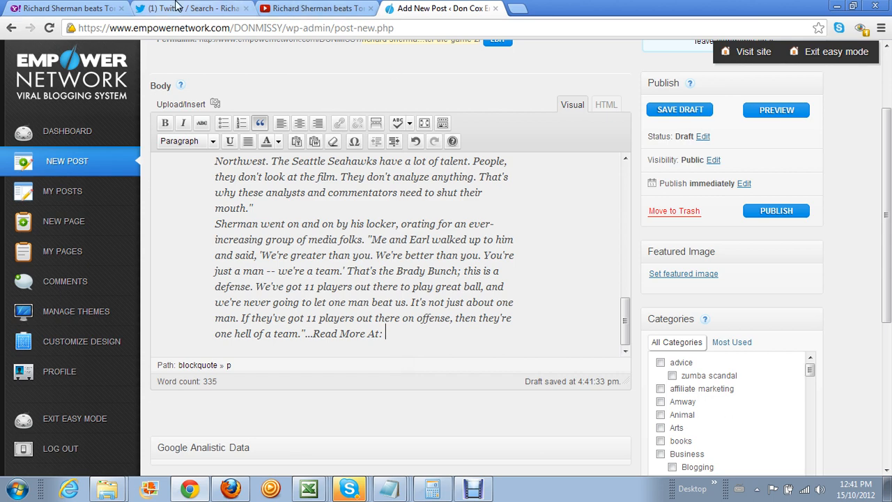
Copy the Yahoo Sports article's web address from the address bar
{"action": "left_click", "coordinate": [78, 11]}
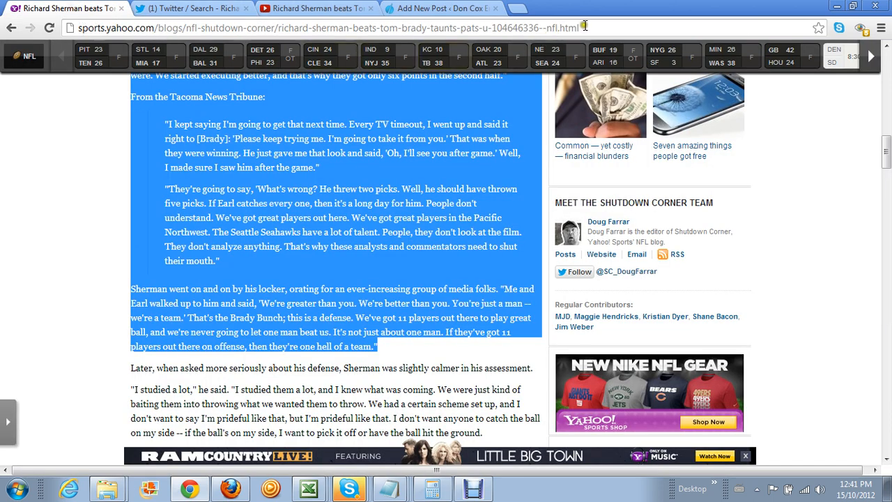
{"action": "left_click_drag", "start_coordinate": [581, 28], "coordinate": [78, 29]}
{"action": "key", "text": "ctrl+c"}
{"action": "right_click", "coordinate": [96, 31]}
{"action": "left_click", "coordinate": [115, 68]}
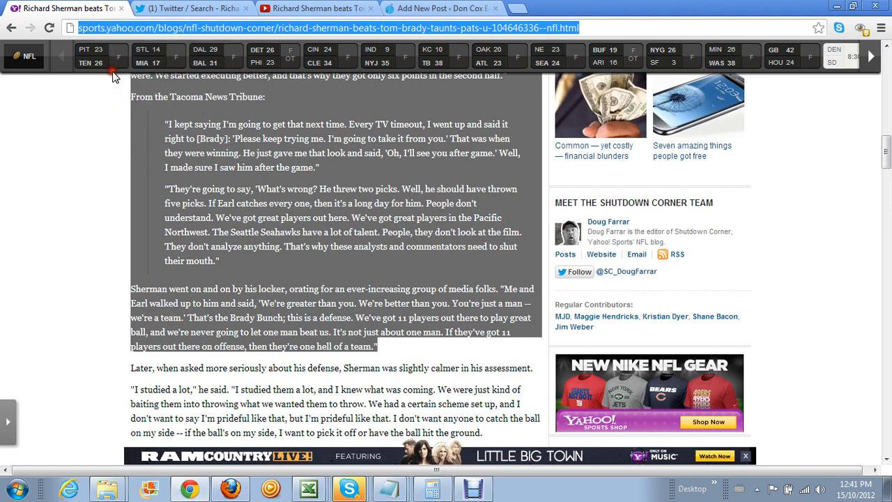
Paste the article link after 'Read More At:' and start a new paragraph below it
{"action": "left_click", "coordinate": [416, 10]}
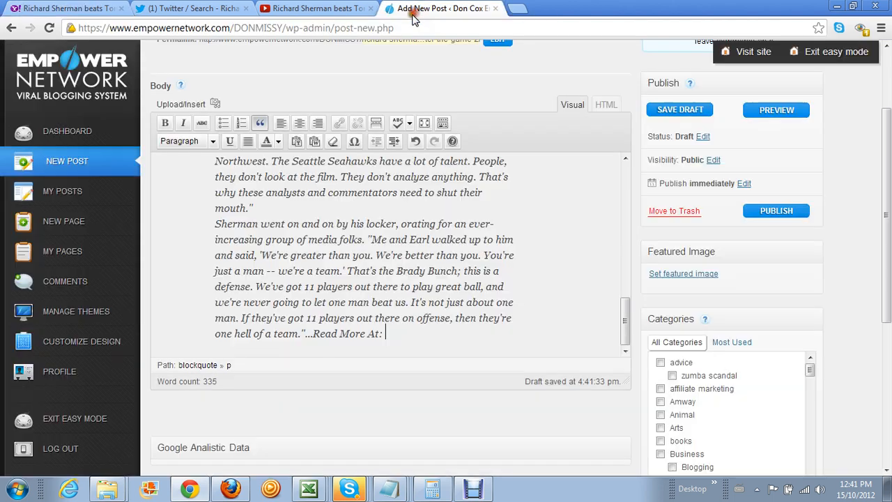
{"action": "right_click", "coordinate": [384, 333]}
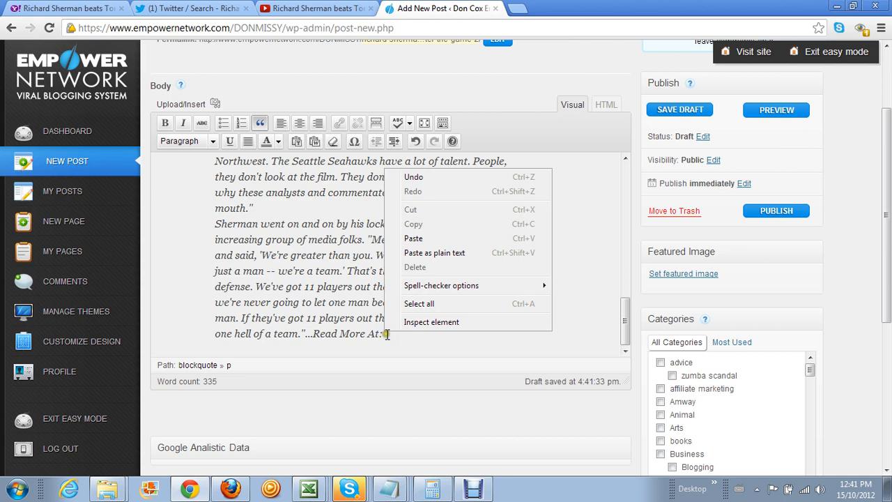
{"action": "left_click", "coordinate": [439, 238]}
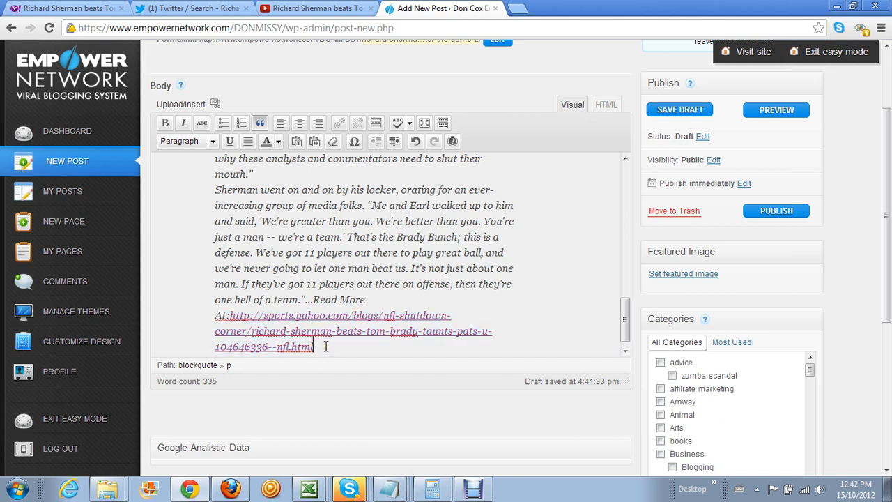
{"action": "key", "text": "Return"}
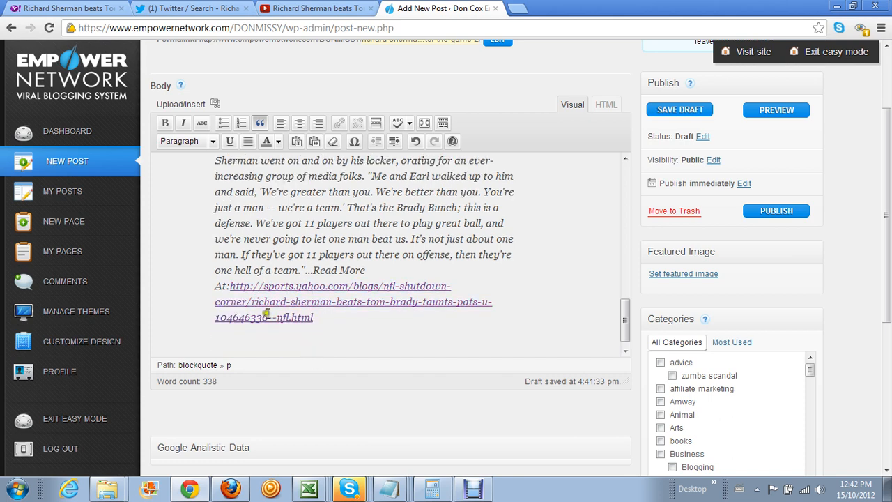
{"action": "left_click", "coordinate": [80, 11]}
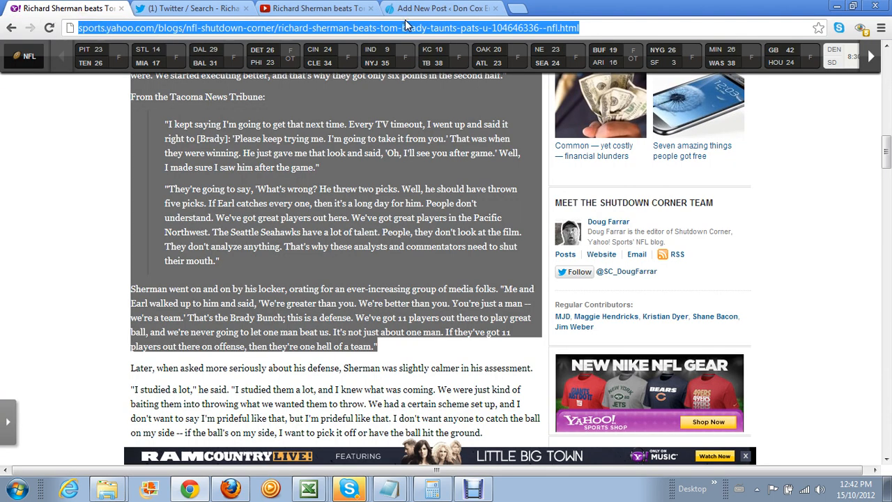
Mark step 3 of the SEO Blogging checklist as 'optional' in cell K12
{"action": "left_click", "coordinate": [314, 487]}
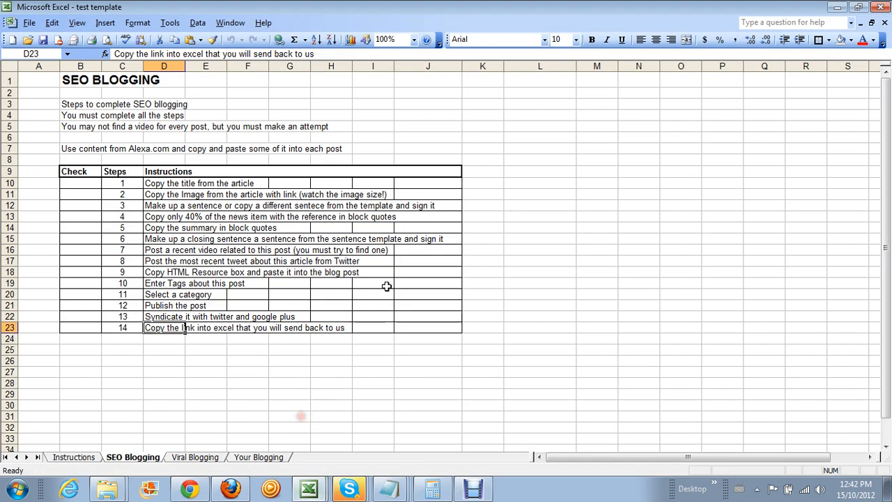
{"action": "left_click", "coordinate": [145, 183]}
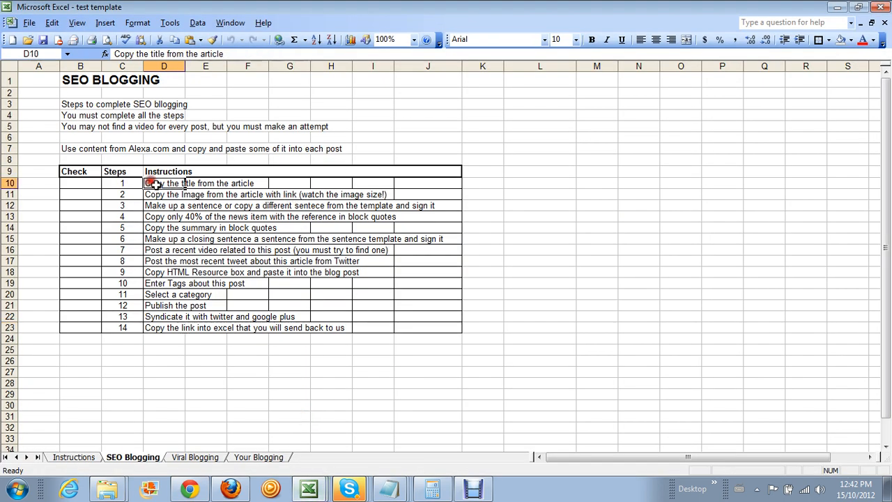
{"action": "left_click", "coordinate": [162, 193]}
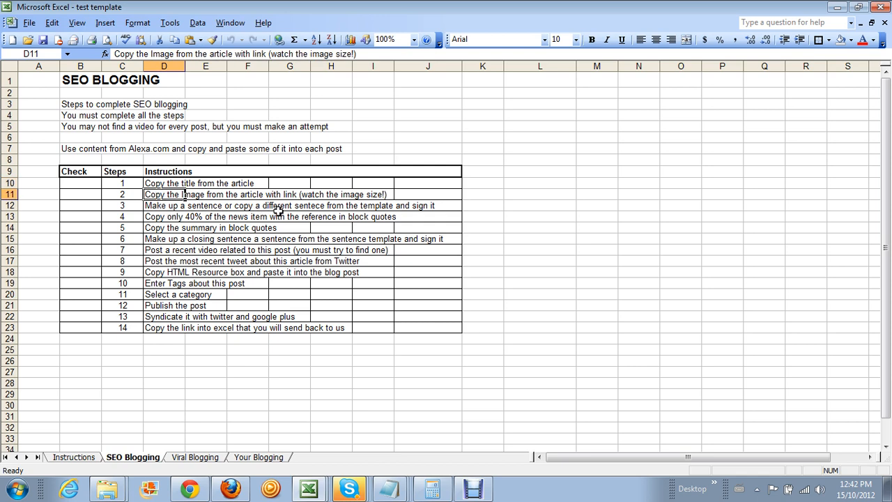
{"action": "left_click", "coordinate": [156, 204]}
{"action": "left_click", "coordinate": [487, 206]}
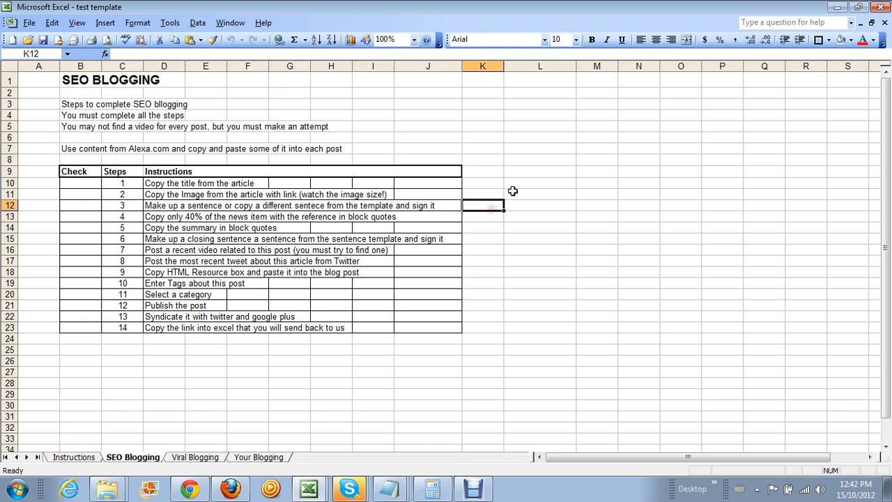
{"action": "type", "text": "optional"}
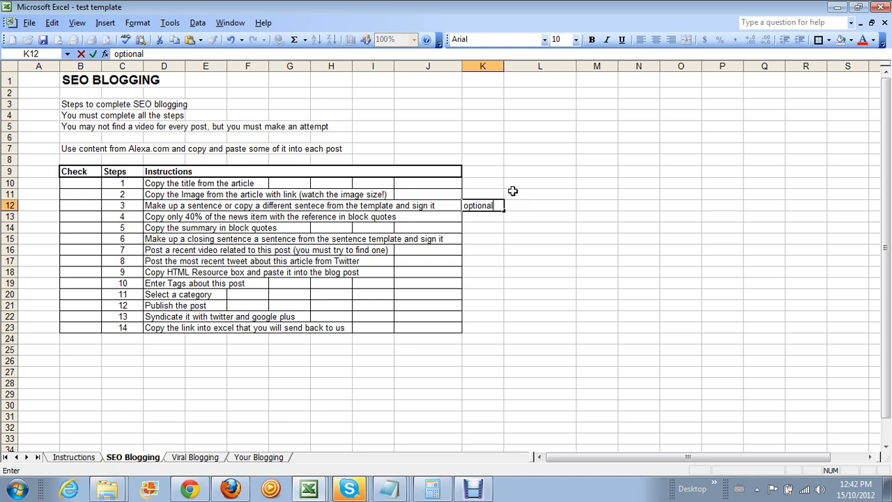
{"action": "key", "text": "Return"}
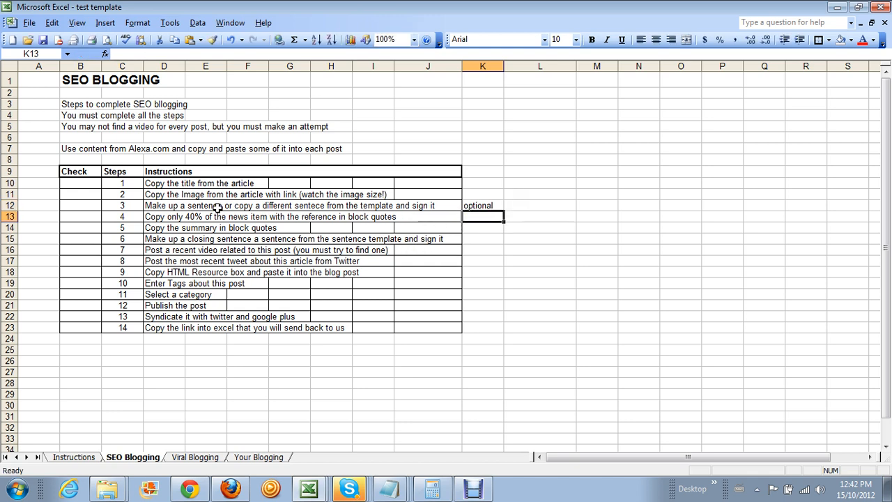
{"action": "left_click", "coordinate": [394, 493]}
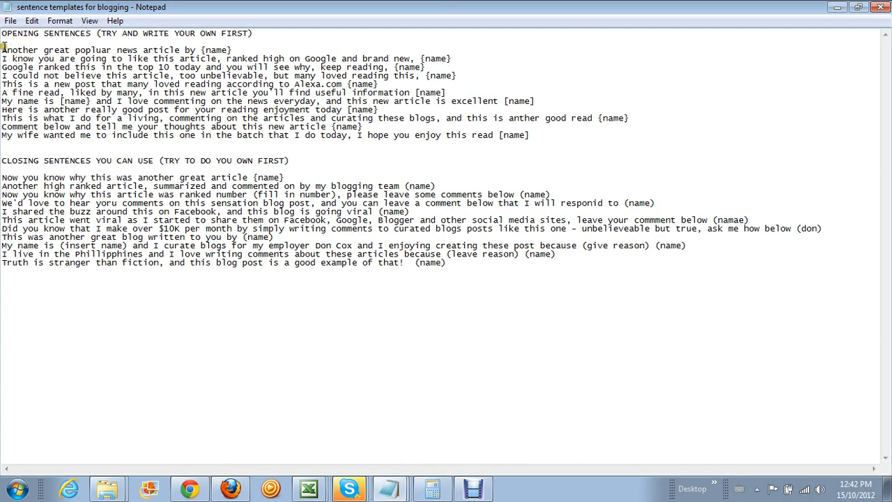
Copy the first opening sentence template from the Notepad notes
{"action": "left_click_drag", "start_coordinate": [3, 49], "coordinate": [237, 50]}
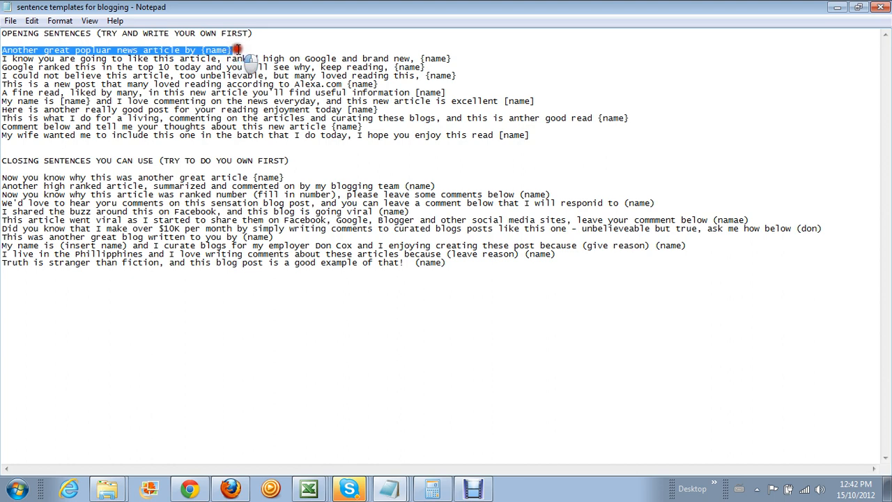
{"action": "right_click", "coordinate": [222, 48]}
{"action": "left_click", "coordinate": [237, 88]}
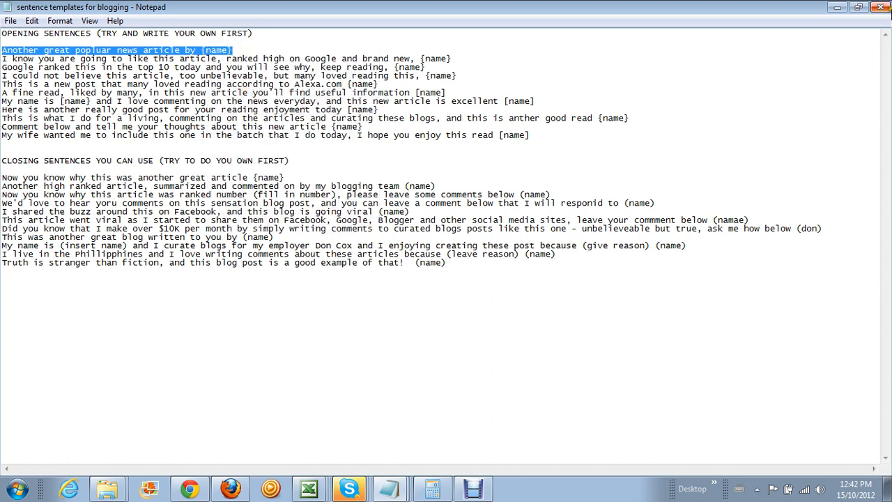
Return to the Empower Network post editor showing the post's photo
{"action": "left_click", "coordinate": [838, 8]}
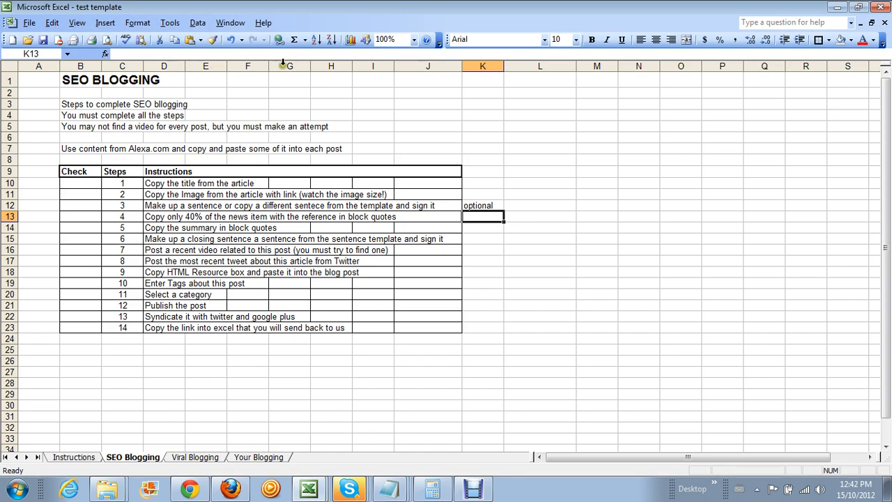
{"action": "left_click", "coordinate": [205, 491]}
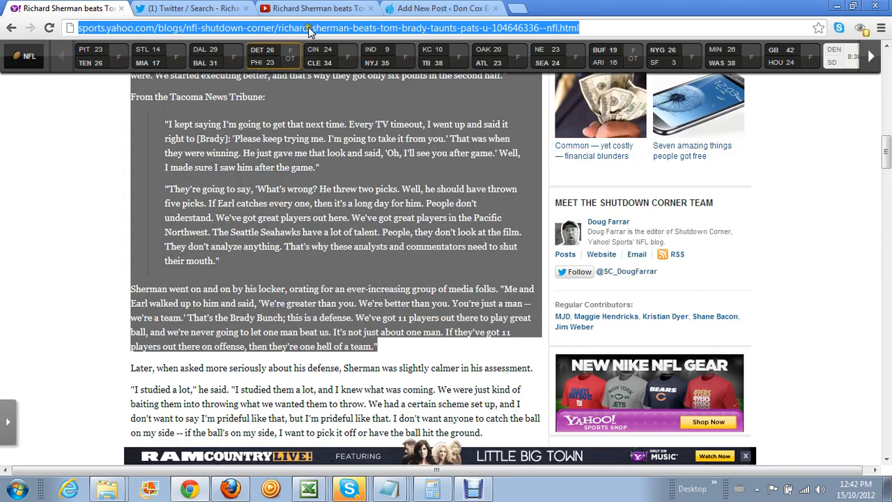
{"action": "left_click", "coordinate": [421, 11]}
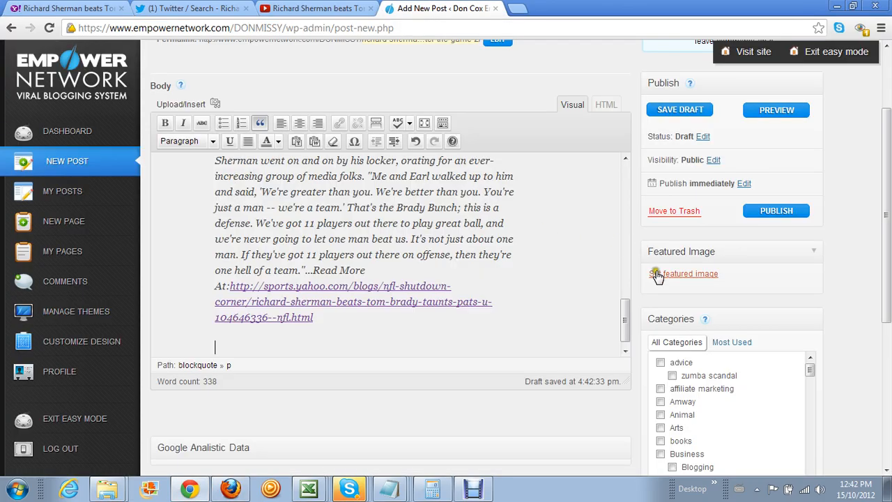
{"action": "left_click_drag", "start_coordinate": [622, 322], "coordinate": [632, 169]}
{"action": "scroll", "coordinate": [480, 292], "scroll_direction": "down", "scroll_amount": 3}
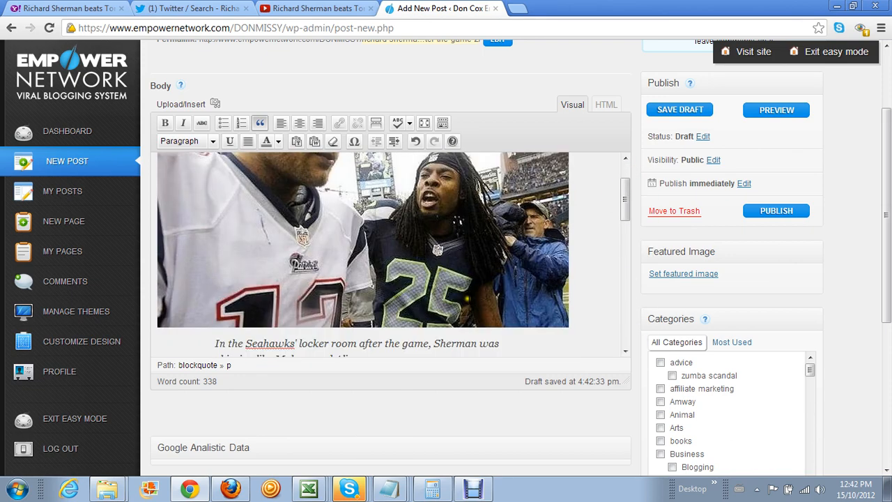
Switch the post body to HTML view and locate the empty line near the quote
{"action": "left_click", "coordinate": [215, 213]}
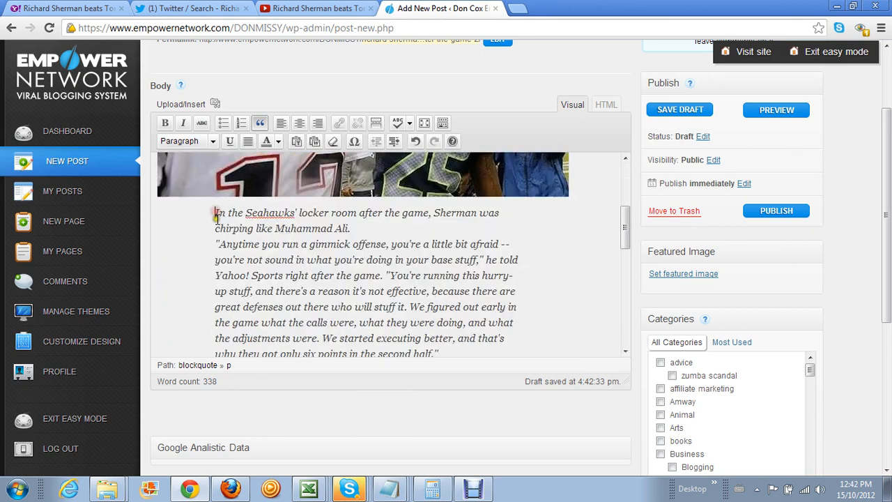
{"action": "scroll", "coordinate": [217, 220], "scroll_direction": "up", "scroll_amount": 3}
{"action": "scroll", "coordinate": [285, 325], "scroll_direction": "down", "scroll_amount": 3}
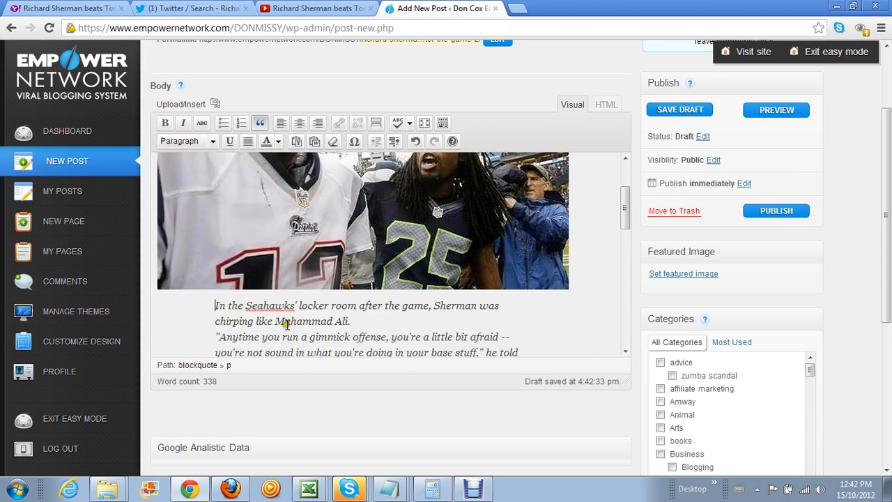
{"action": "scroll", "coordinate": [248, 276], "scroll_direction": "up", "scroll_amount": 2}
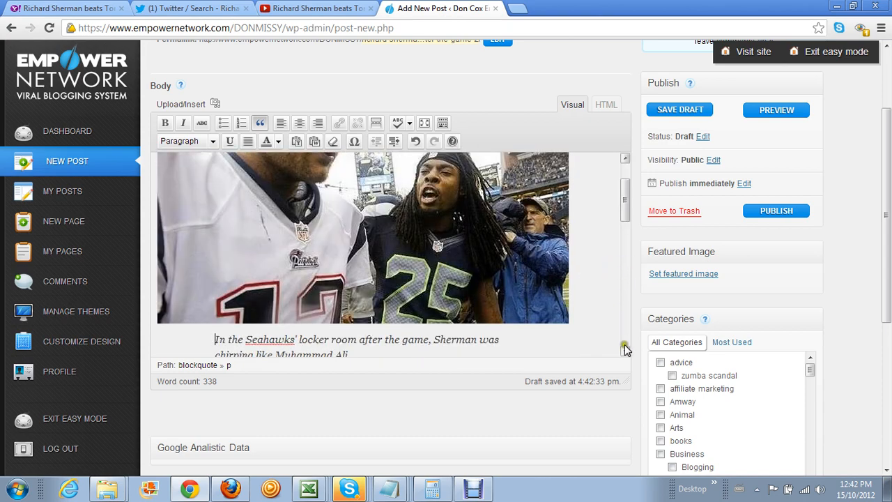
{"action": "scroll", "coordinate": [624, 344], "scroll_direction": "down", "scroll_amount": 5}
{"action": "scroll", "coordinate": [580, 314], "scroll_direction": "up", "scroll_amount": 2}
{"action": "scroll", "coordinate": [532, 285], "scroll_direction": "up", "scroll_amount": 3}
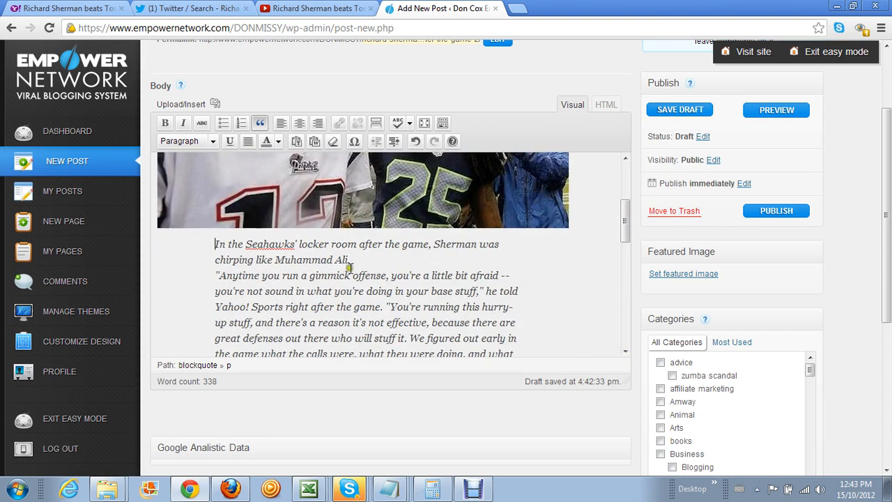
{"action": "scroll", "coordinate": [229, 257], "scroll_direction": "up", "scroll_amount": 2}
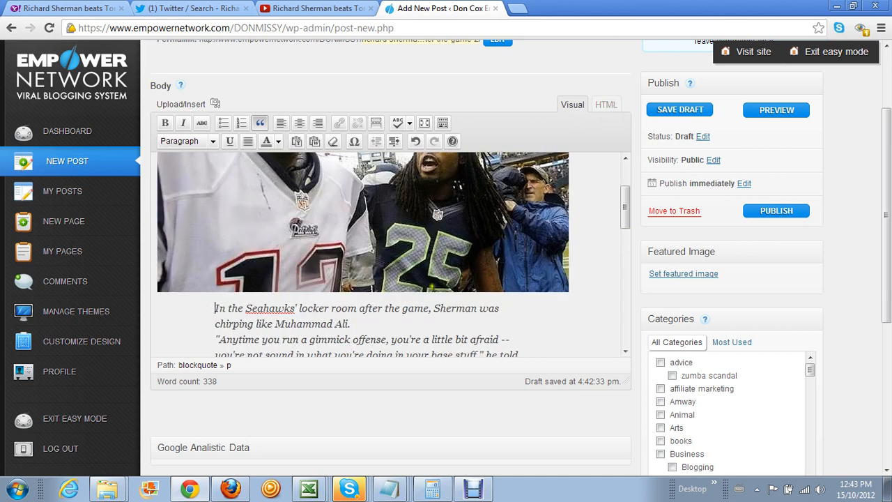
{"action": "scroll", "coordinate": [390, 287], "scroll_direction": "down", "scroll_amount": 2}
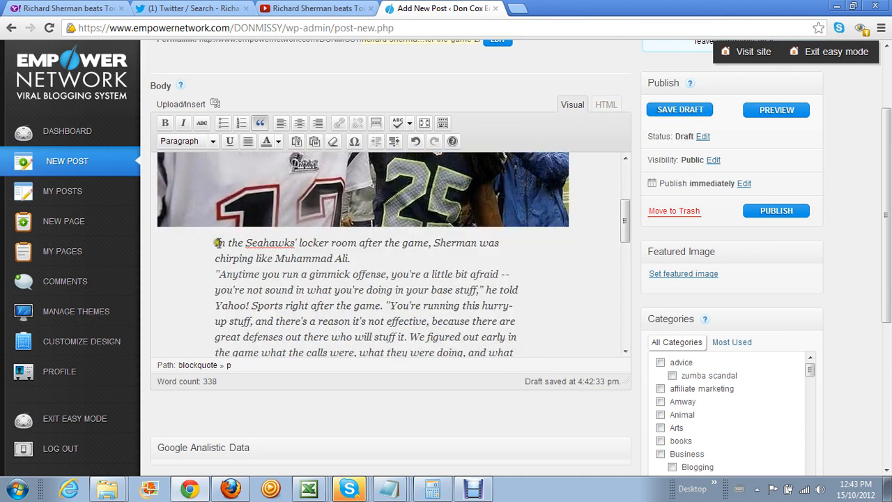
{"action": "left_click", "coordinate": [603, 105]}
{"action": "scroll", "coordinate": [254, 202], "scroll_direction": "up", "scroll_amount": 3}
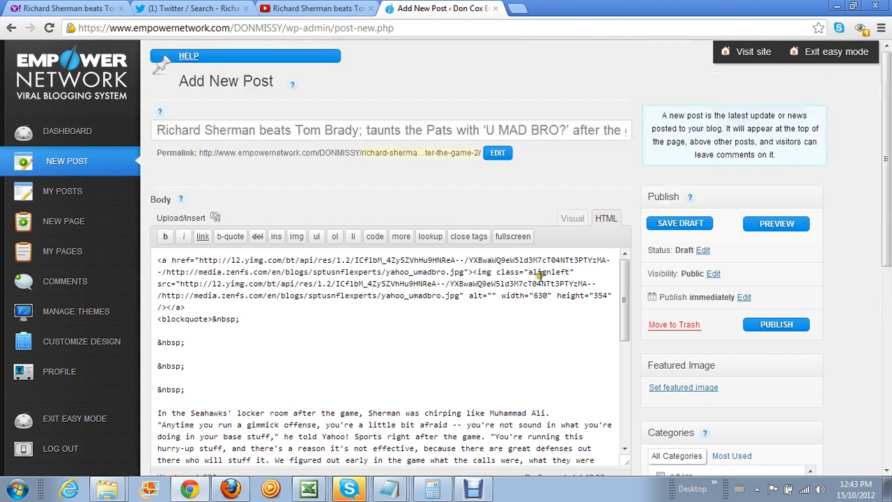
{"action": "scroll", "coordinate": [374, 263], "scroll_direction": "down", "scroll_amount": 5}
{"action": "scroll", "coordinate": [374, 263], "scroll_direction": "up", "scroll_amount": 5}
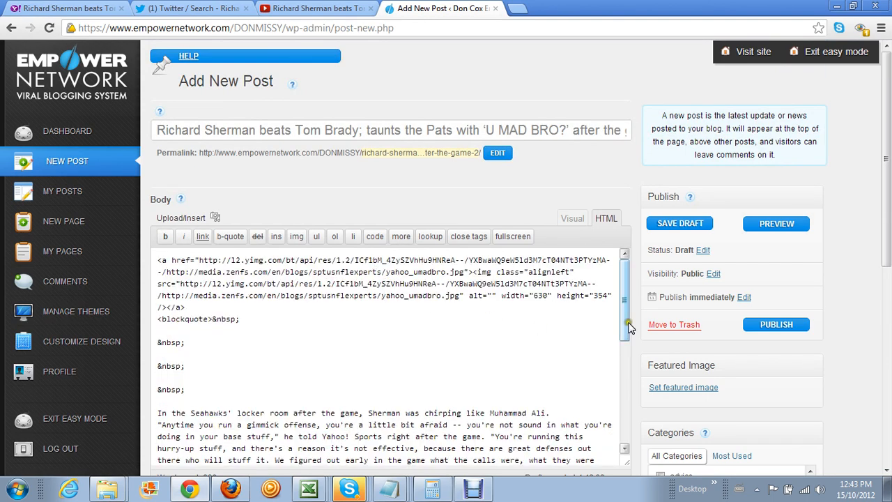
{"action": "left_click_drag", "start_coordinate": [888, 215], "coordinate": [889, 289]}
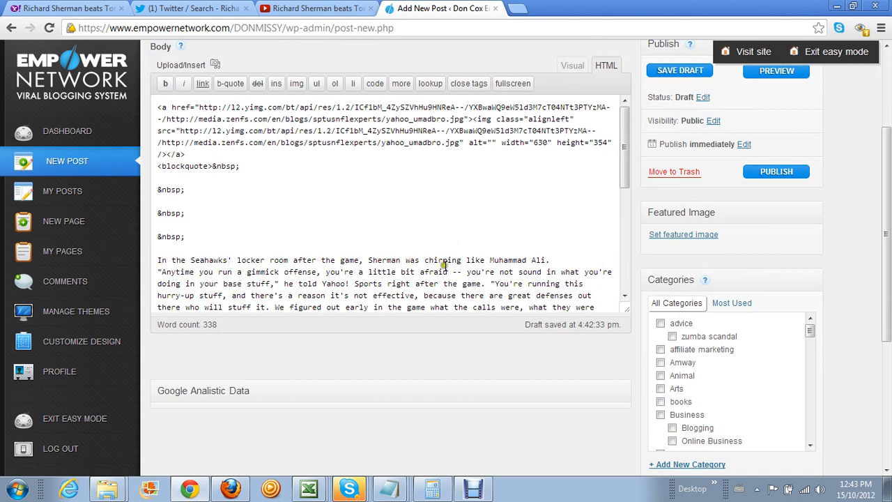
Replace the empty &nbsp; line with 'Another great popluar news article by {name}' and return to Visual view
{"action": "left_click_drag", "start_coordinate": [190, 213], "coordinate": [155, 213]}
{"action": "right_click", "coordinate": [179, 211]}
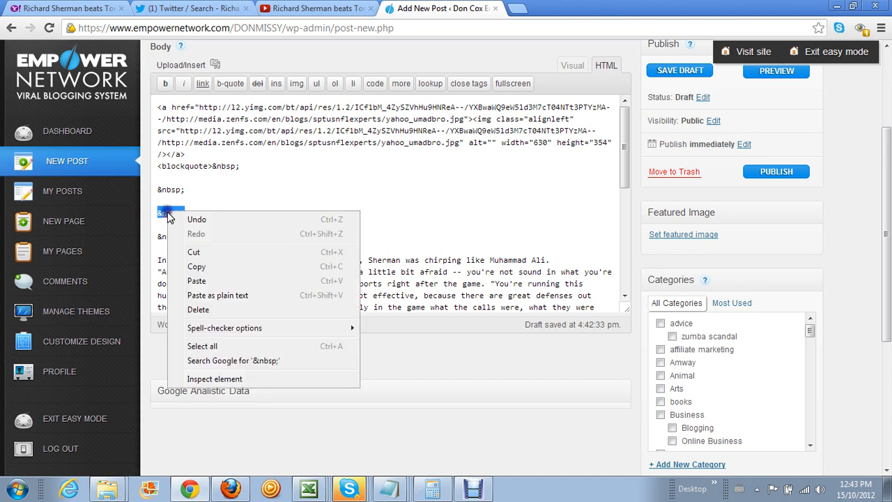
{"action": "left_click", "coordinate": [225, 280]}
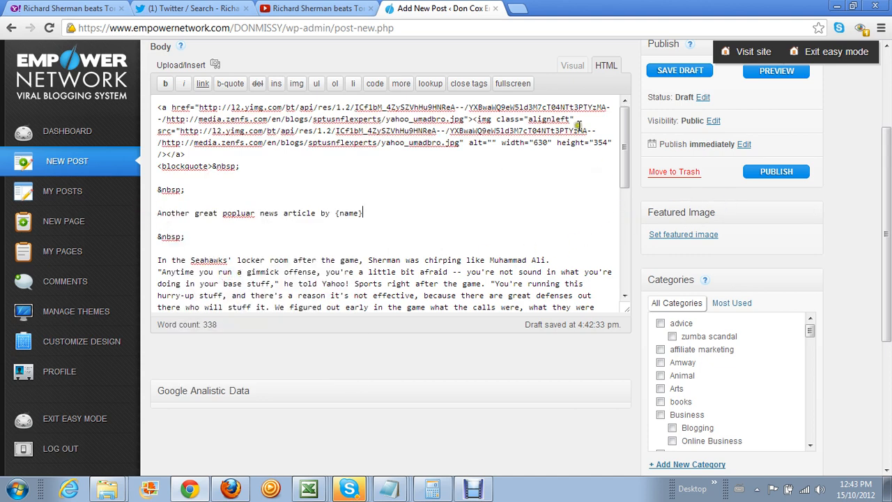
{"action": "left_click", "coordinate": [571, 66]}
{"action": "scroll", "coordinate": [374, 242], "scroll_direction": "down", "scroll_amount": 3}
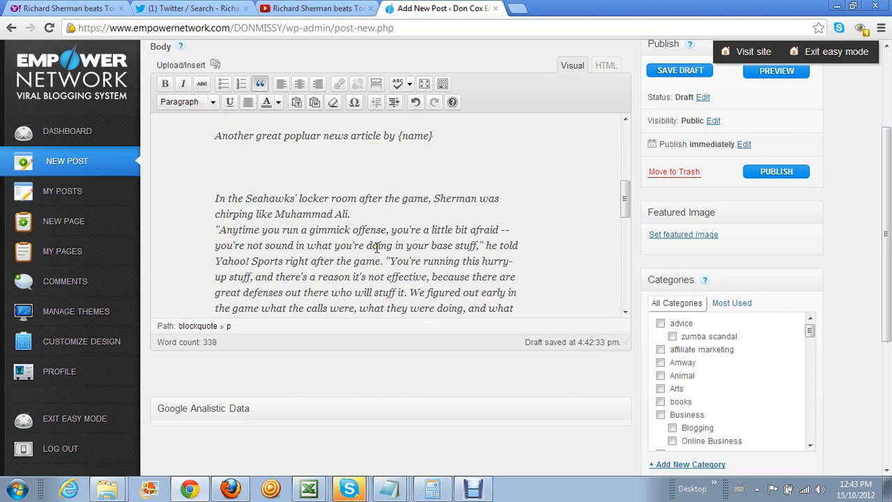
Take the intro line out of the blockquote, remove {name}, and correct 'popluar' to 'popular'
{"action": "scroll", "coordinate": [374, 242], "scroll_direction": "up", "scroll_amount": 3}
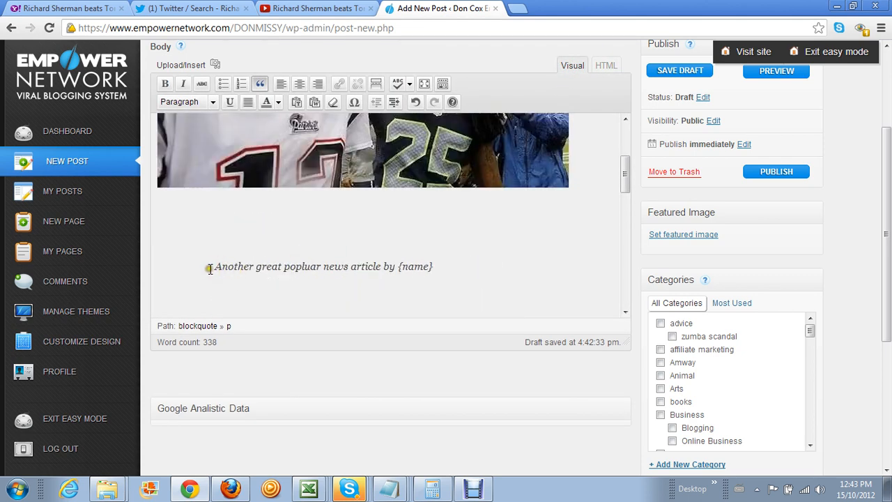
{"action": "left_click", "coordinate": [260, 83]}
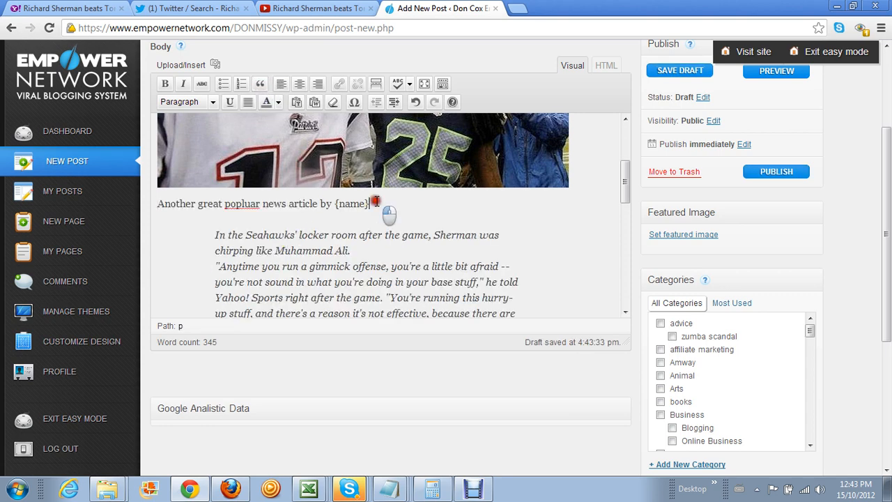
{"action": "key", "text": "BackSpace"}
{"action": "key", "text": "BackSpace"}
{"action": "key", "text": "BackSpace"}
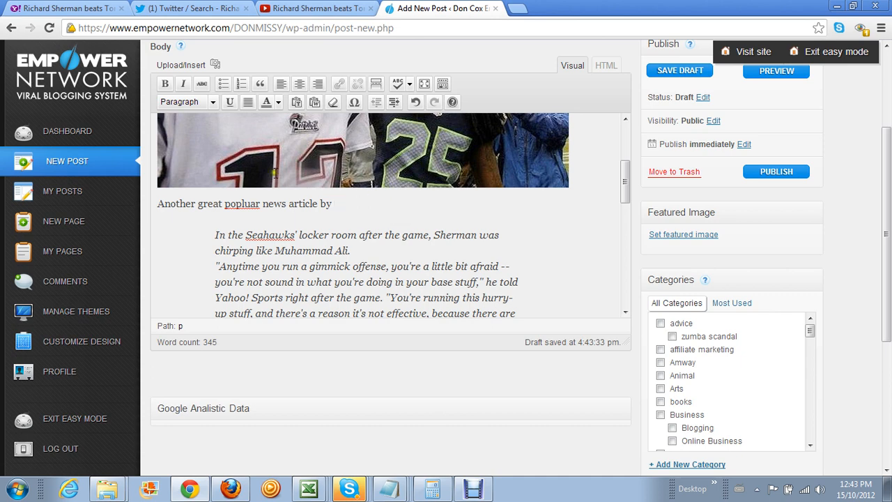
{"action": "right_click", "coordinate": [242, 202]}
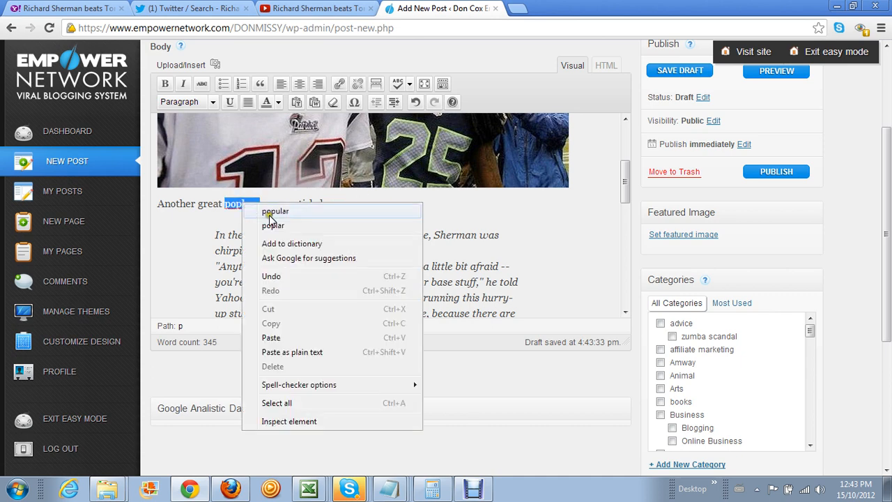
{"action": "left_click", "coordinate": [266, 209]}
{"action": "left_click", "coordinate": [333, 204]}
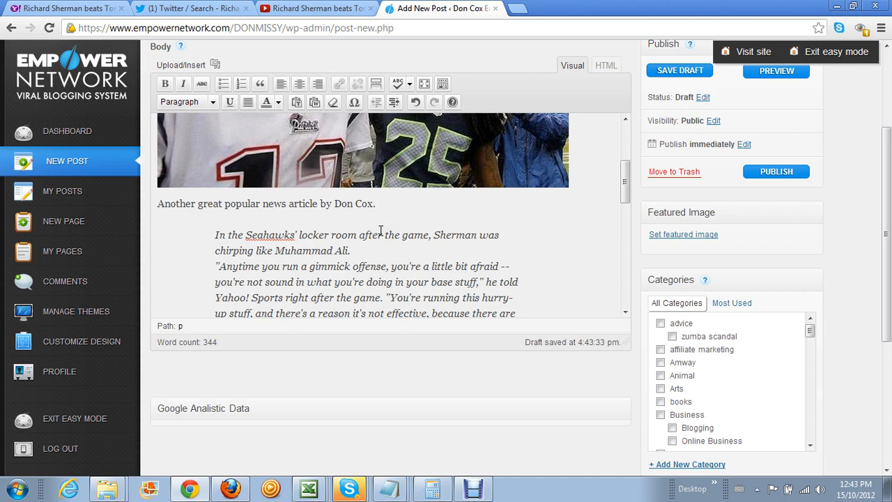
{"action": "scroll", "coordinate": [373, 200], "scroll_direction": "down", "scroll_amount": 4}
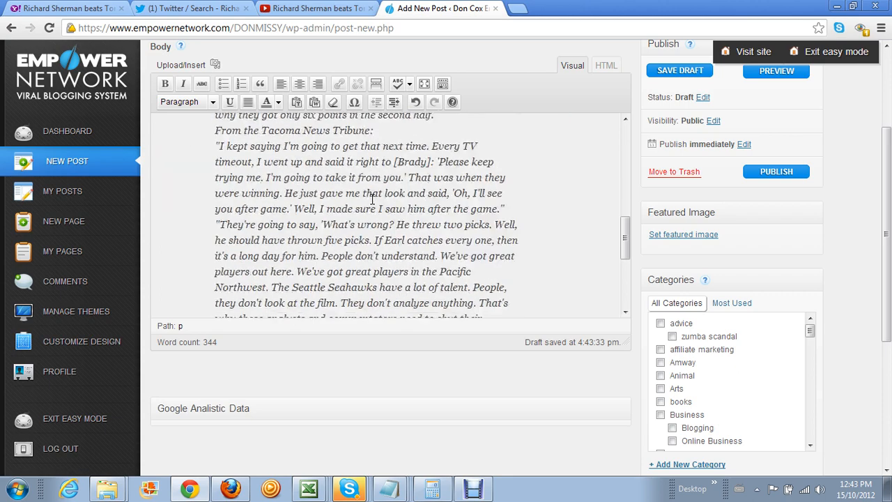
{"action": "scroll", "coordinate": [372, 200], "scroll_direction": "down", "scroll_amount": 5}
{"action": "left_click", "coordinate": [345, 229]}
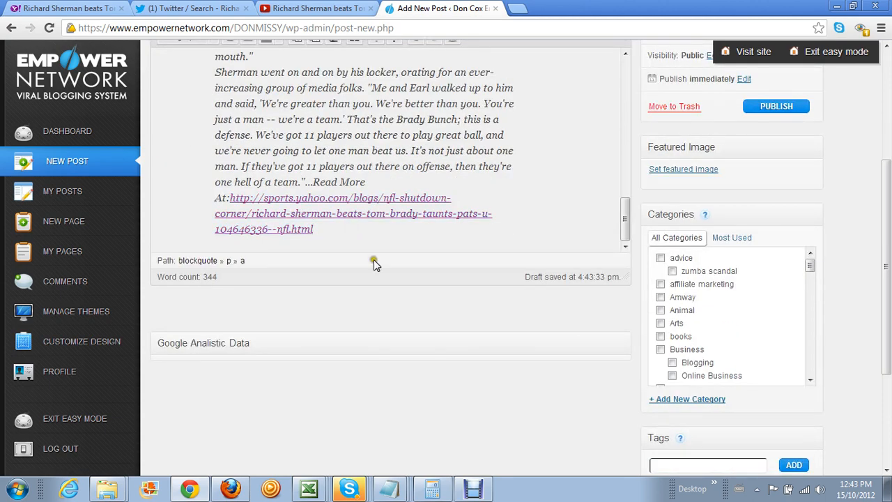
Review the Viral Blogging steps 'Imbedd one tweet' and 'Copy HTML Resource box', then minimize Excel
{"action": "left_click", "coordinate": [321, 493]}
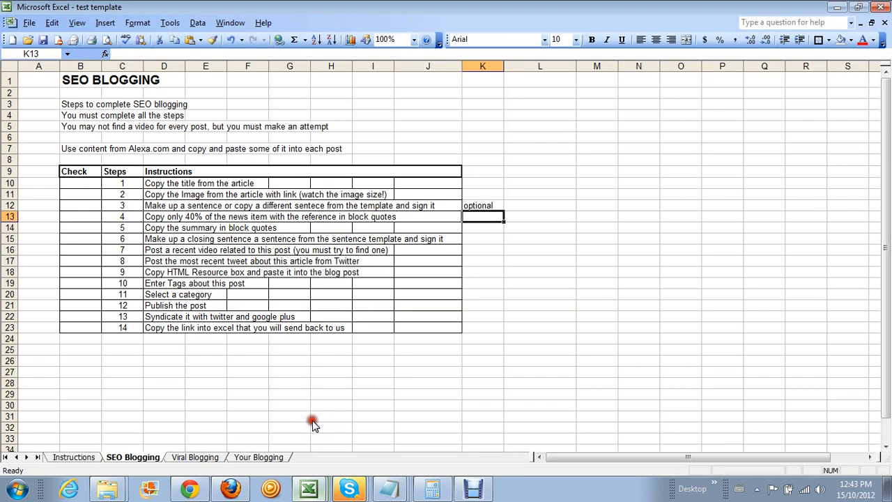
{"action": "left_click", "coordinate": [194, 457]}
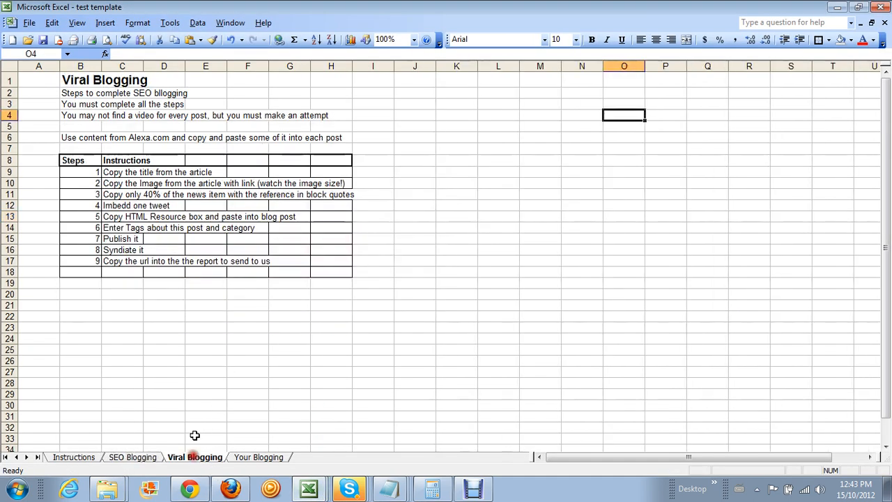
{"action": "left_click", "coordinate": [122, 207]}
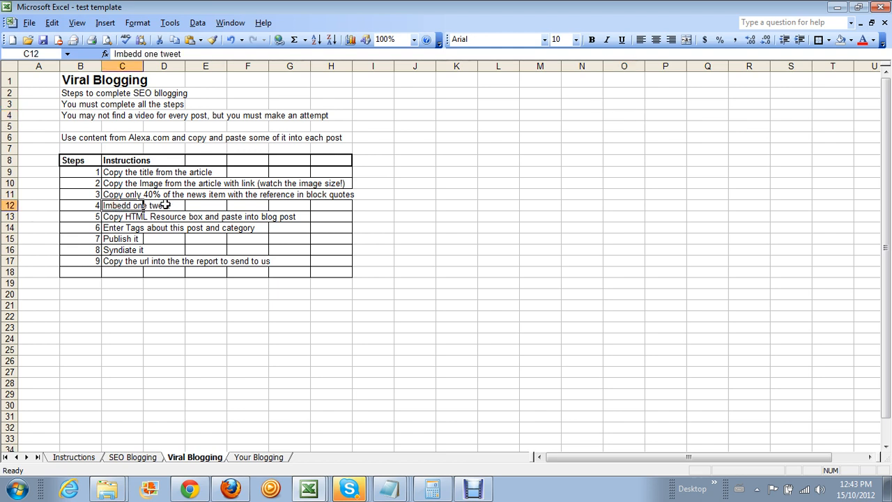
{"action": "left_click", "coordinate": [114, 218]}
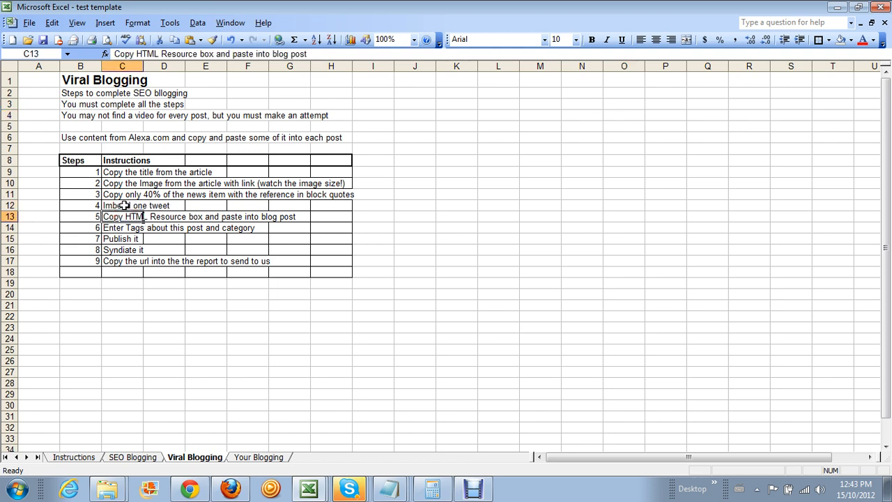
{"action": "left_click", "coordinate": [124, 206]}
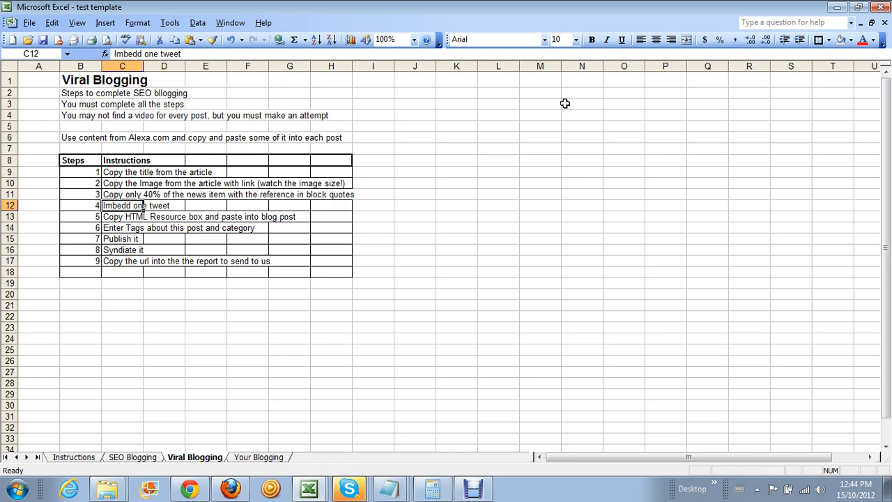
{"action": "left_click", "coordinate": [838, 8]}
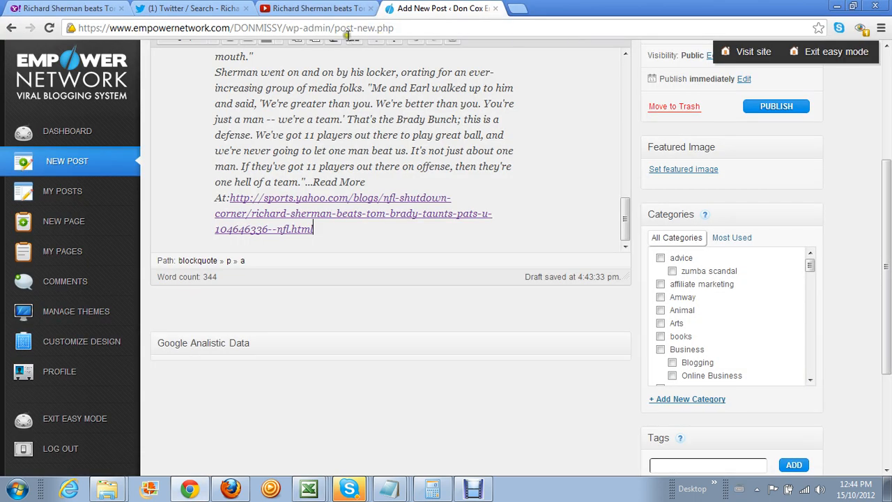
Open the top Sherman tweet's own page from the Twitter search results
{"action": "left_click", "coordinate": [185, 10]}
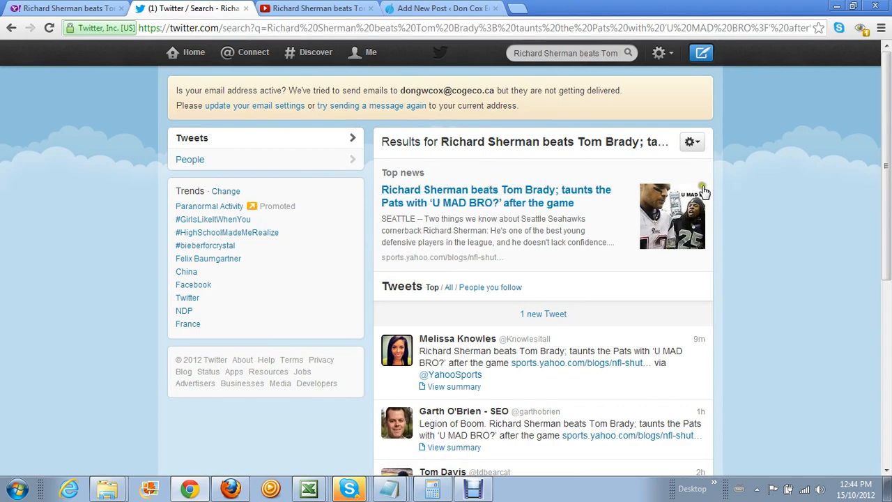
{"action": "scroll", "coordinate": [775, 223], "scroll_direction": "down", "scroll_amount": 3}
{"action": "scroll", "coordinate": [775, 223], "scroll_direction": "up", "scroll_amount": 2}
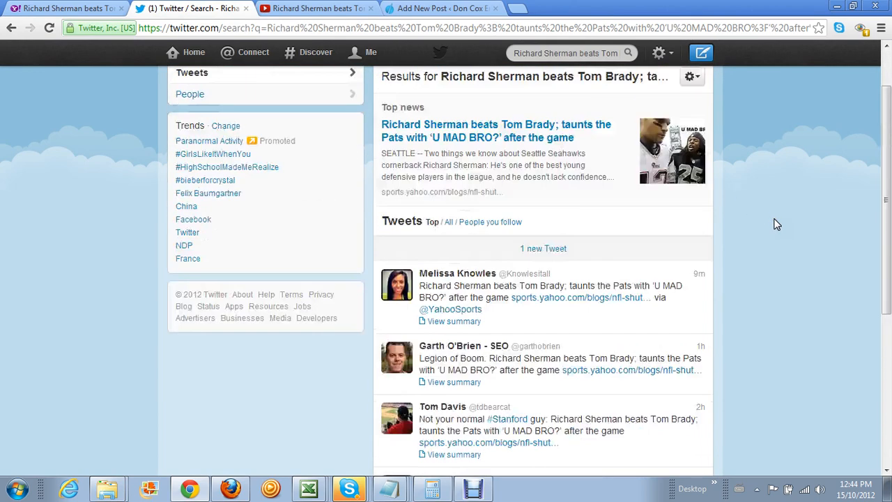
{"action": "scroll", "coordinate": [777, 223], "scroll_direction": "up", "scroll_amount": 2}
{"action": "scroll", "coordinate": [777, 223], "scroll_direction": "down", "scroll_amount": 3}
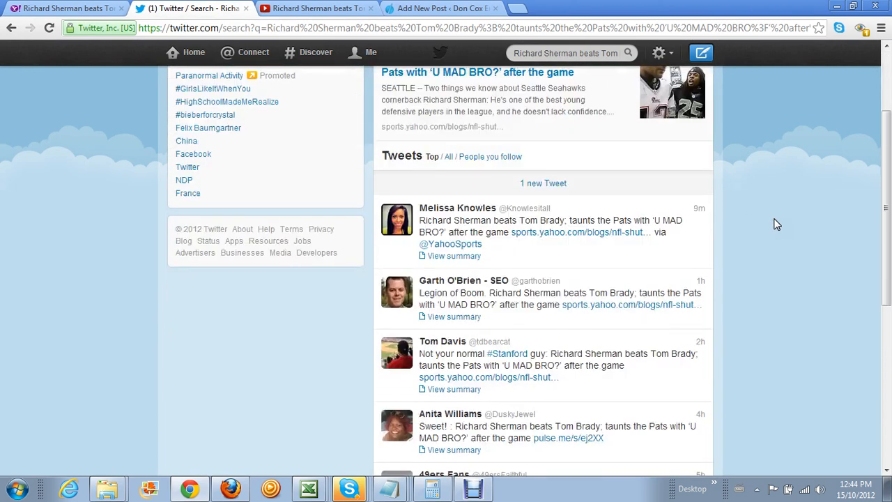
{"action": "scroll", "coordinate": [771, 225], "scroll_direction": "down", "scroll_amount": 1}
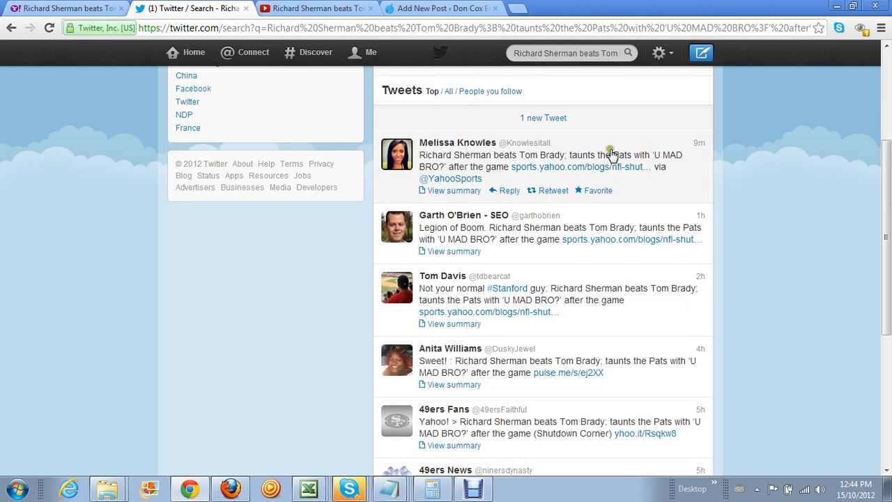
{"action": "left_click", "coordinate": [699, 145]}
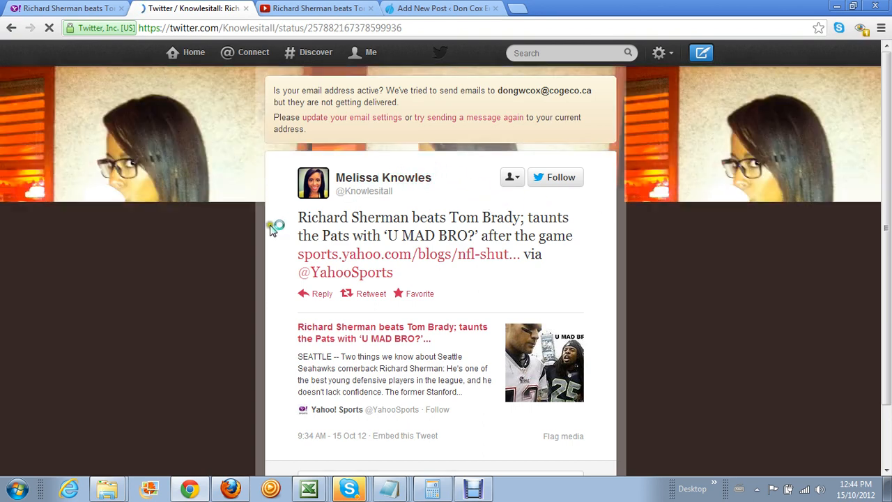
{"action": "scroll", "coordinate": [384, 267], "scroll_direction": "down", "scroll_amount": 1}
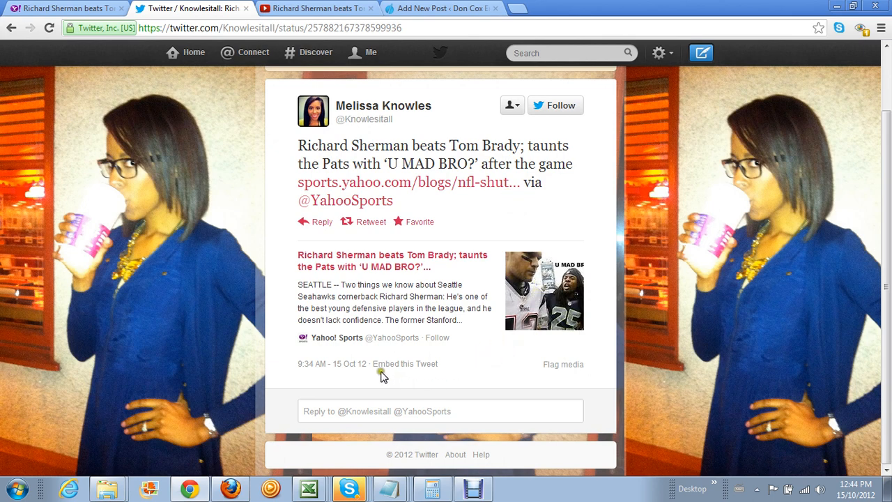
Copy the tweet's full embed code and return to the Add New Post editor
{"action": "left_click", "coordinate": [424, 364]}
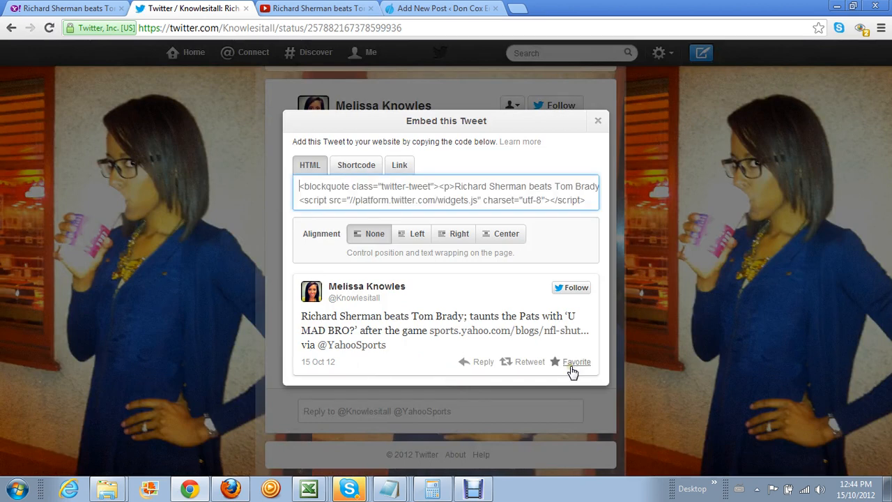
{"action": "left_click_drag", "start_coordinate": [298, 186], "coordinate": [634, 211]}
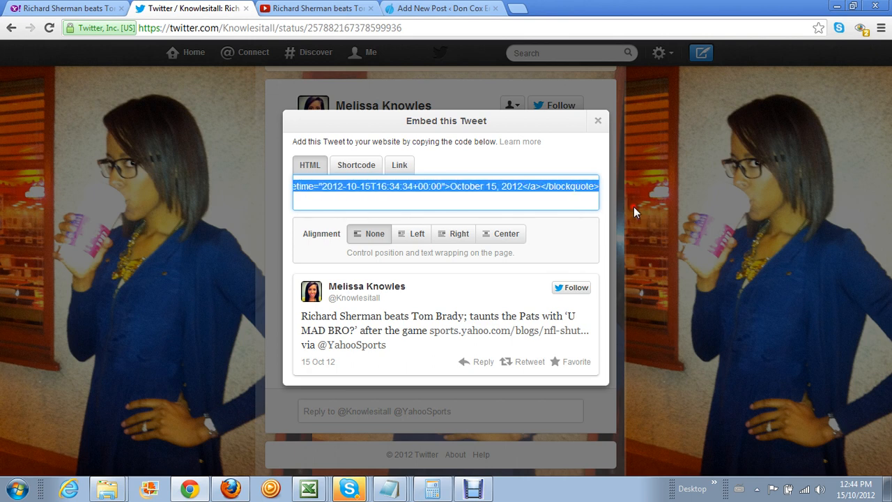
{"action": "right_click", "coordinate": [325, 187]}
{"action": "left_click", "coordinate": [368, 243]}
{"action": "left_click", "coordinate": [403, 16]}
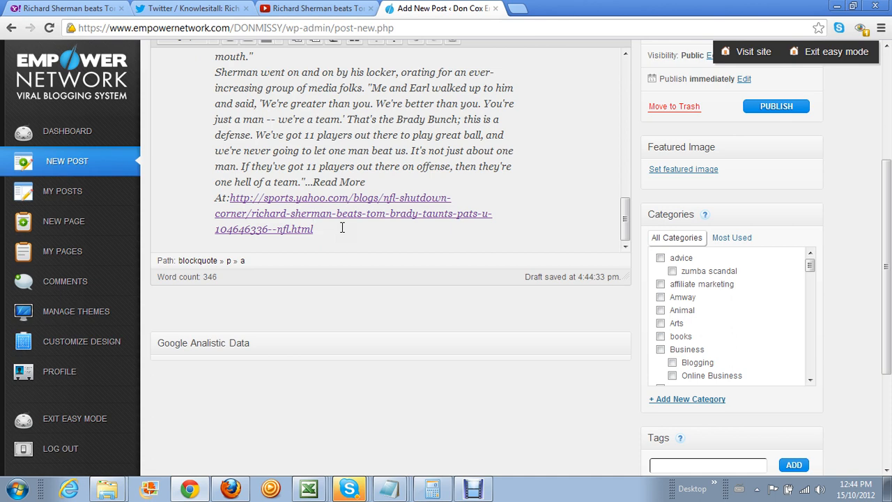
Paste the tweet embed code into the HTML source below the quoted article's closing blockquote
{"action": "key", "text": "Return"}
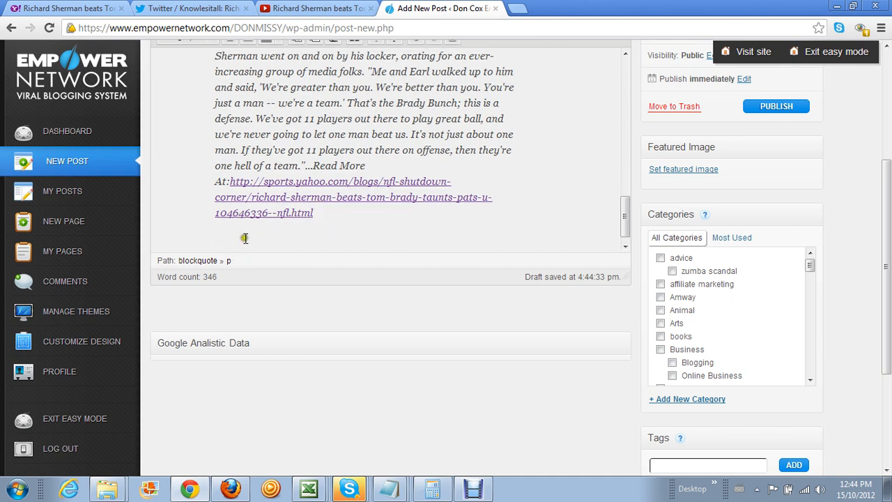
{"action": "left_click_drag", "start_coordinate": [885, 233], "coordinate": [885, 137]}
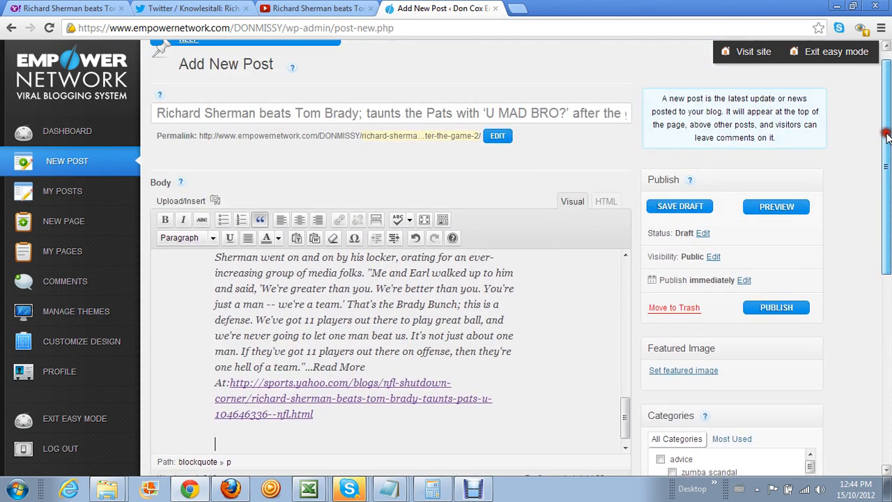
{"action": "left_click", "coordinate": [606, 201]}
{"action": "left_click_drag", "start_coordinate": [623, 250], "coordinate": [636, 414]}
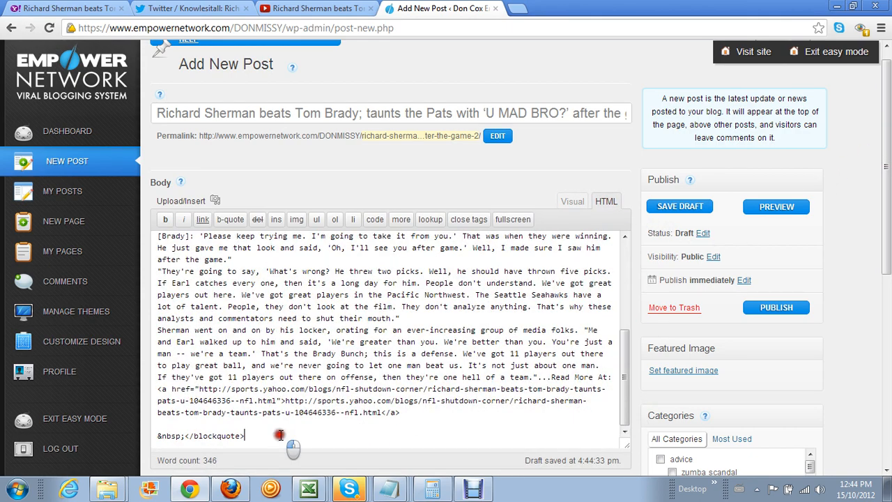
{"action": "key", "text": "Return"}
{"action": "key", "text": "Return"}
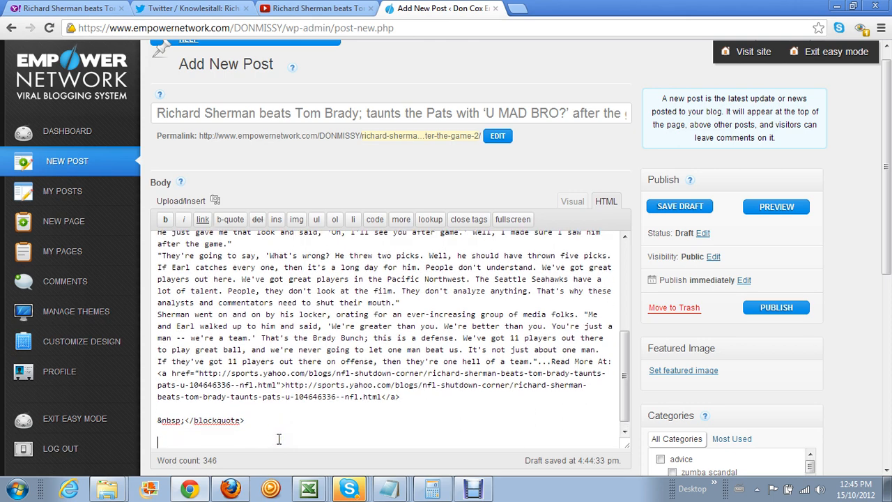
{"action": "key", "text": "ctrl+v"}
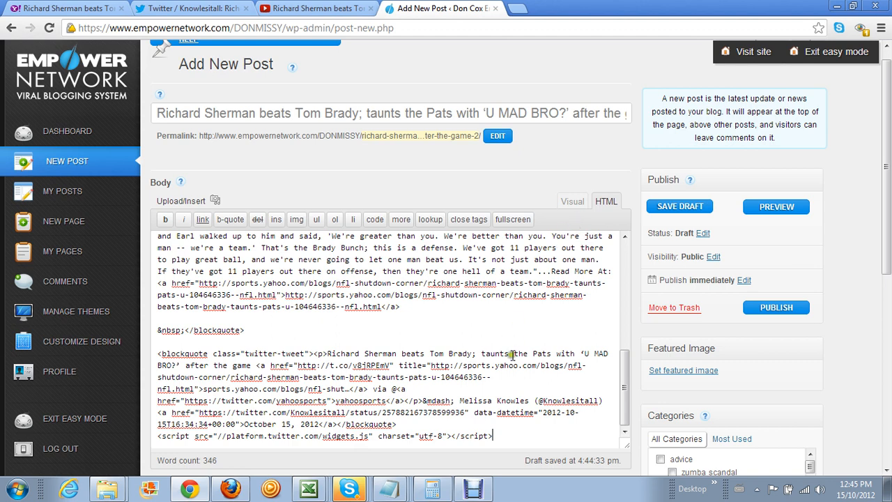
Copy the resource box HTML from Notepad and paste it after the tweet embed in the source
{"action": "left_click", "coordinate": [391, 493]}
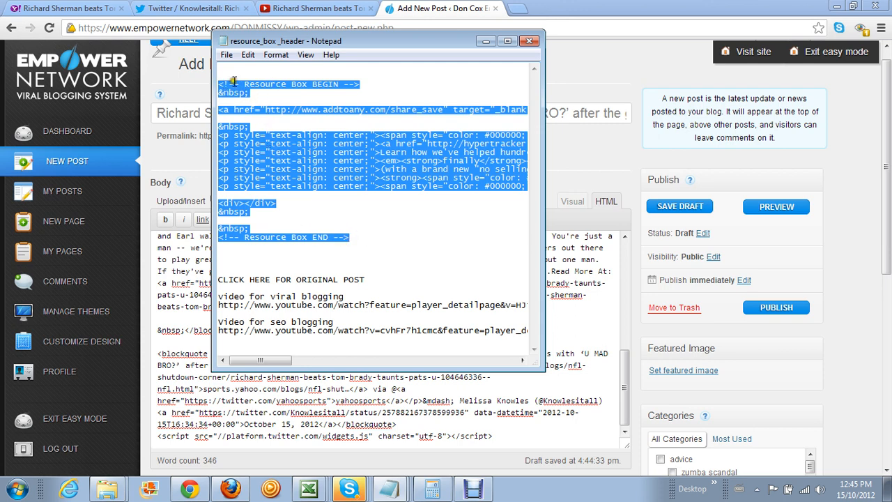
{"action": "right_click", "coordinate": [296, 143]}
{"action": "left_click", "coordinate": [340, 191]}
{"action": "left_click", "coordinate": [484, 47]}
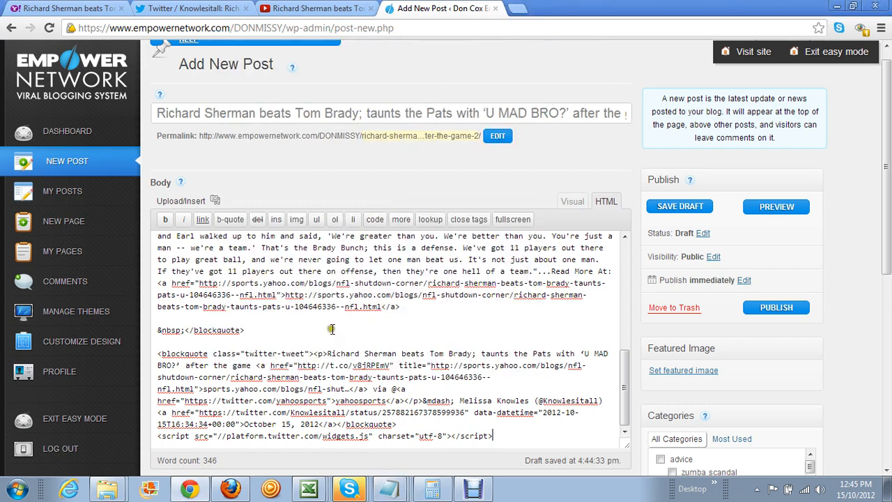
{"action": "left_click", "coordinate": [603, 201]}
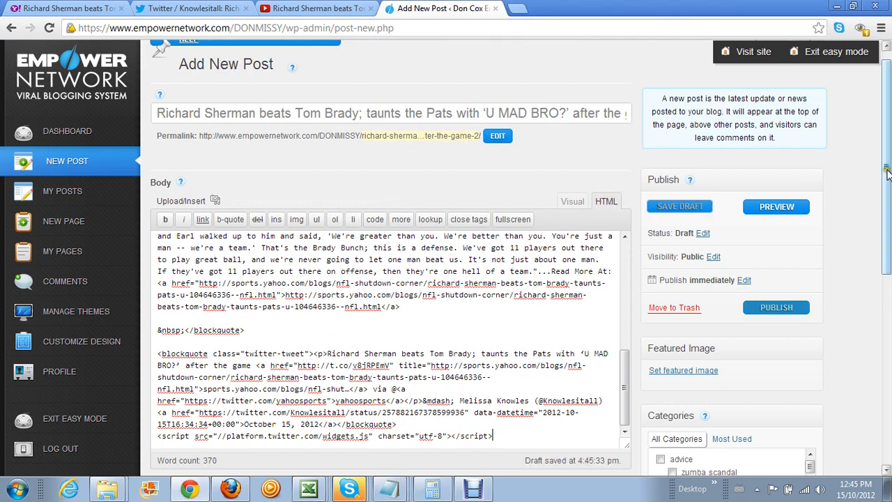
{"action": "left_click_drag", "start_coordinate": [886, 174], "coordinate": [887, 241]}
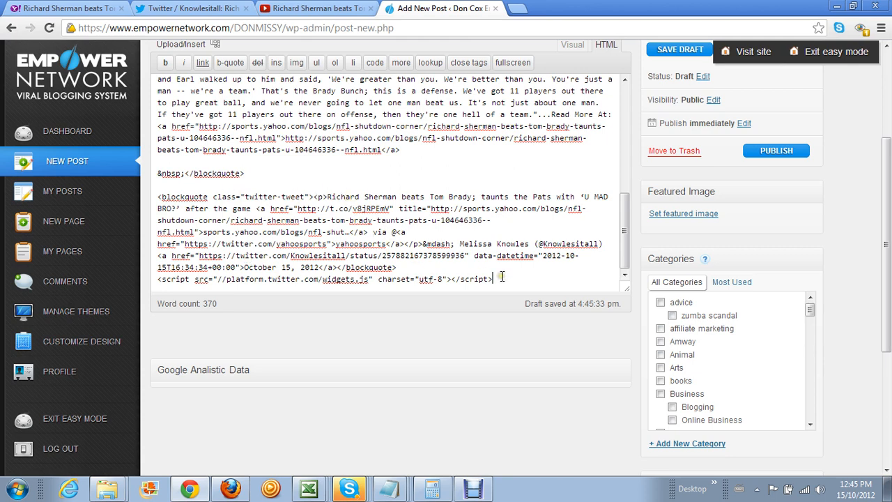
{"action": "key", "text": "Return"}
{"action": "key", "text": "Return"}
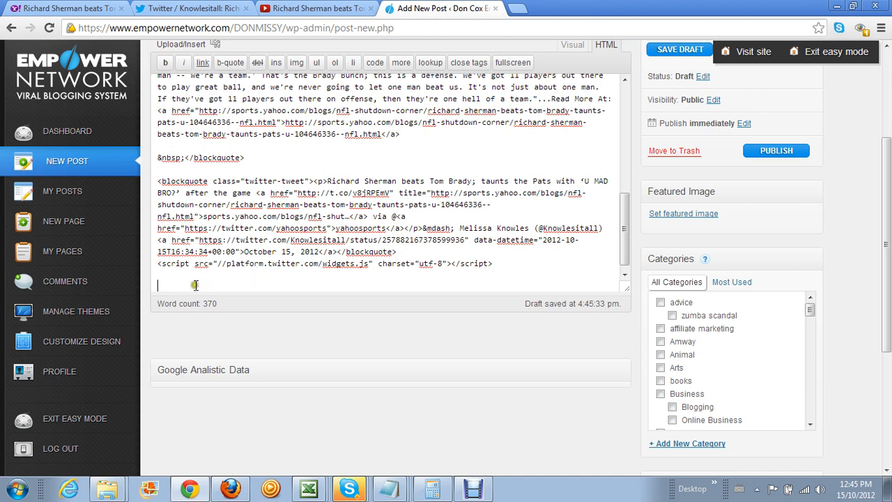
{"action": "right_click", "coordinate": [158, 283]}
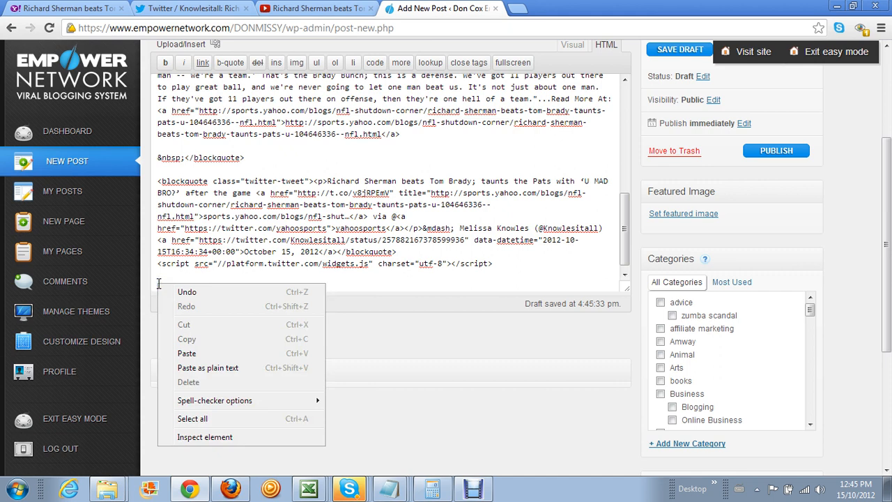
{"action": "left_click", "coordinate": [197, 351]}
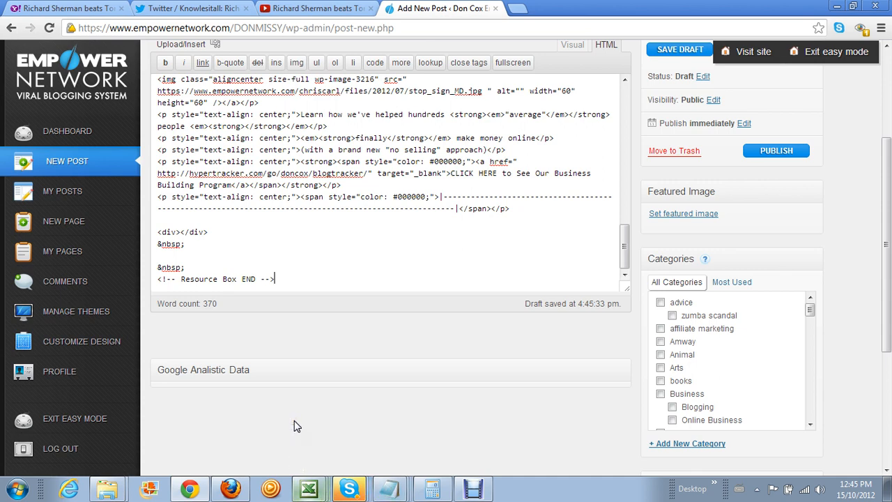
{"action": "key", "text": "alt+Tab"}
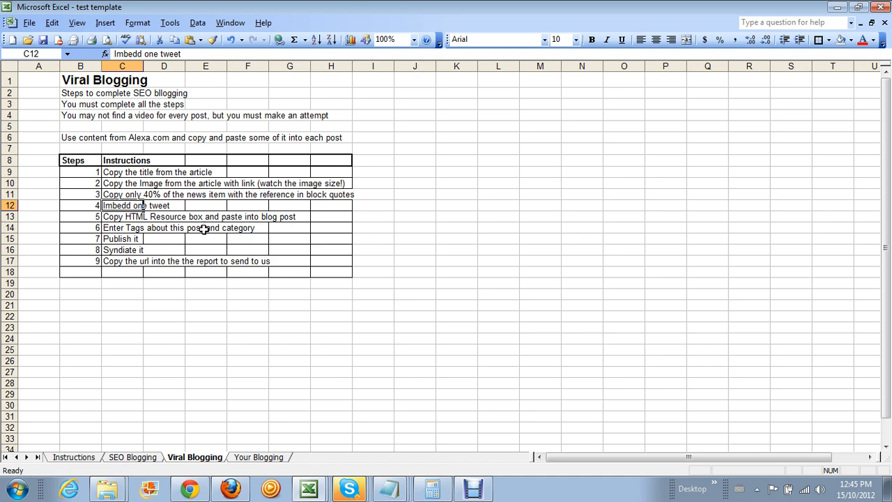
Minimize Excel and place the caret in the Sherman post's Tags field
{"action": "left_click", "coordinate": [836, 6]}
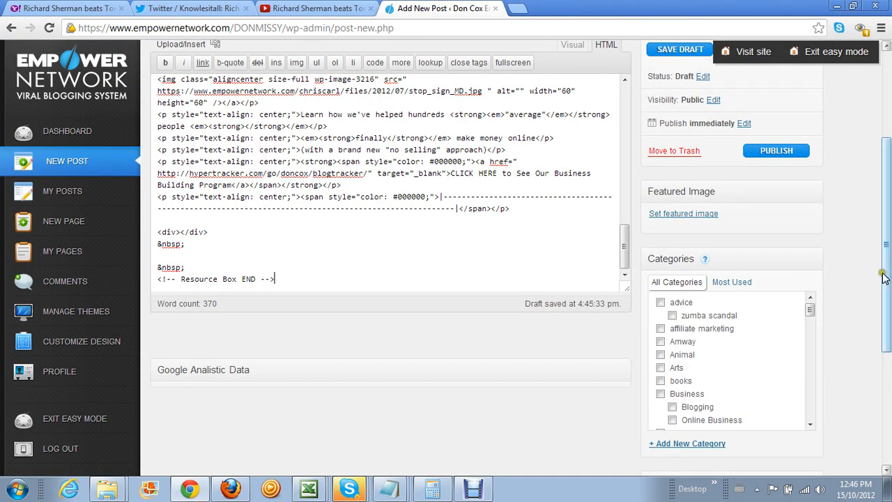
{"action": "scroll", "coordinate": [826, 294], "scroll_direction": "up", "scroll_amount": 1}
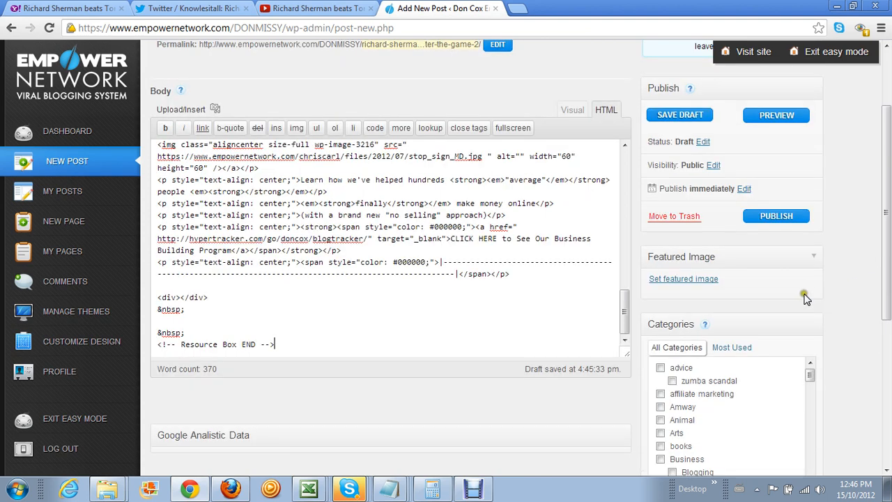
{"action": "scroll", "coordinate": [805, 298], "scroll_direction": "down", "scroll_amount": 3}
{"action": "scroll", "coordinate": [805, 299], "scroll_direction": "down", "scroll_amount": 2}
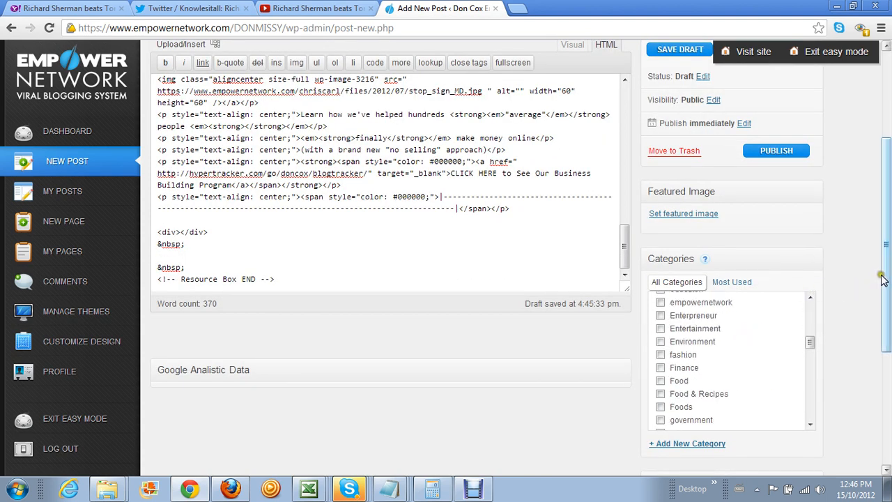
{"action": "left_click_drag", "start_coordinate": [886, 272], "coordinate": [886, 159]}
{"action": "left_click", "coordinate": [717, 405]}
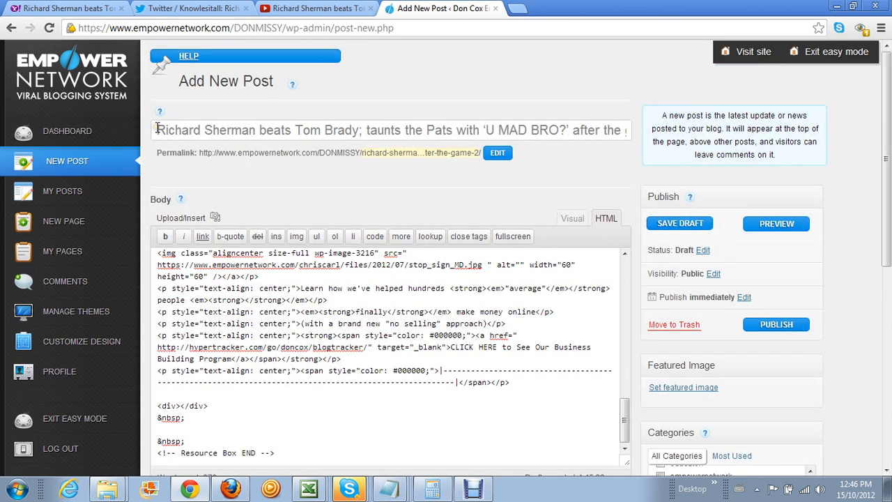
Copy 'Richard Sherman' from the post title and add it as a tag
{"action": "left_click_drag", "start_coordinate": [158, 128], "coordinate": [256, 131]}
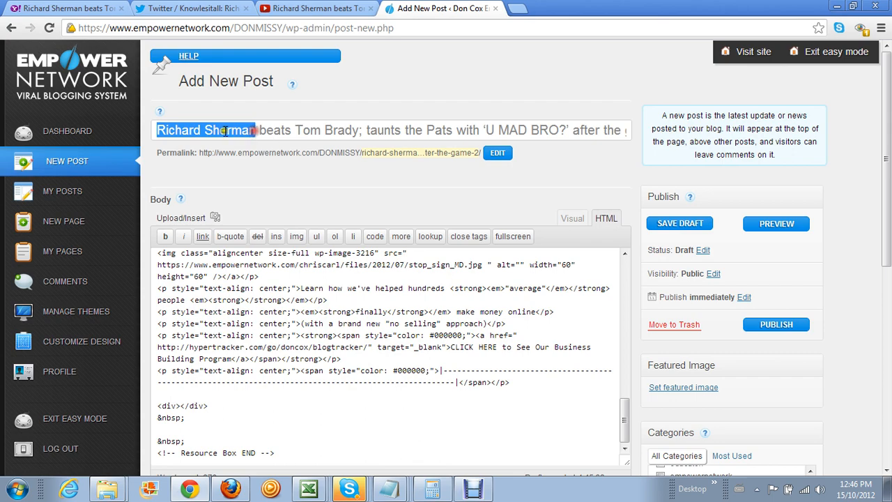
{"action": "right_click", "coordinate": [224, 130]}
{"action": "left_click", "coordinate": [260, 185]}
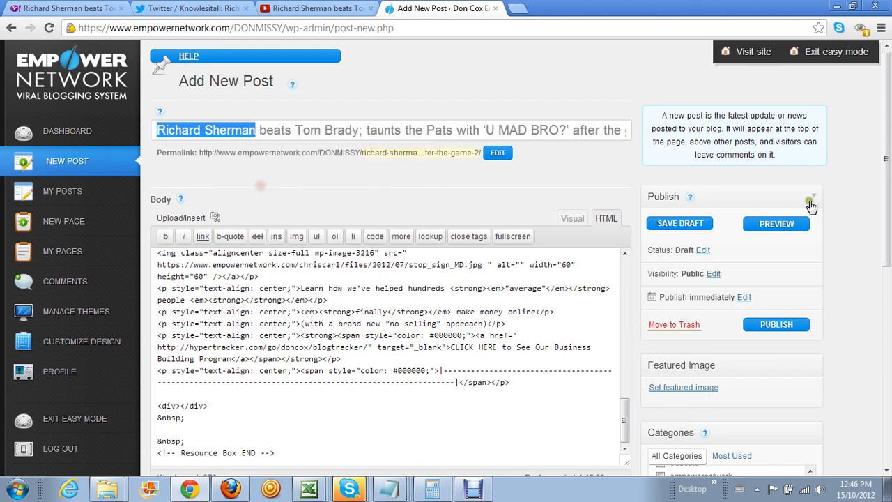
{"action": "scroll", "coordinate": [847, 301], "scroll_direction": "down", "scroll_amount": 3}
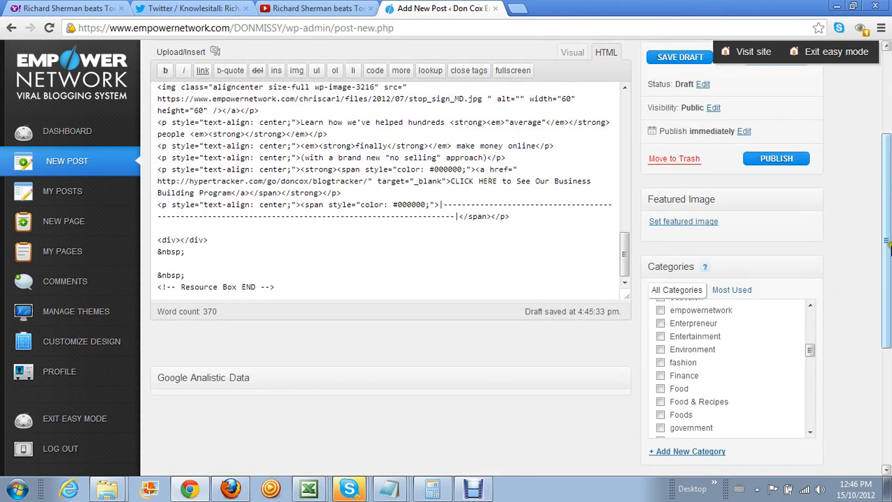
{"action": "left_click", "coordinate": [815, 270]}
{"action": "right_click", "coordinate": [669, 328]}
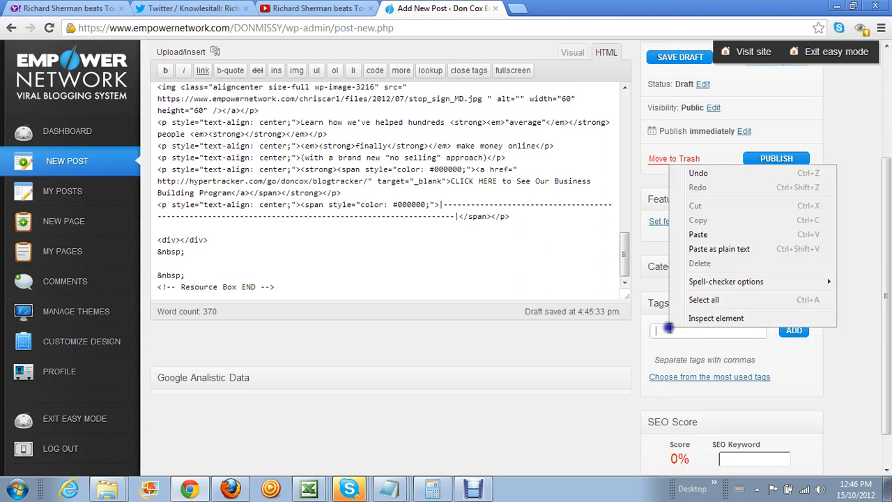
{"action": "left_click", "coordinate": [714, 234]}
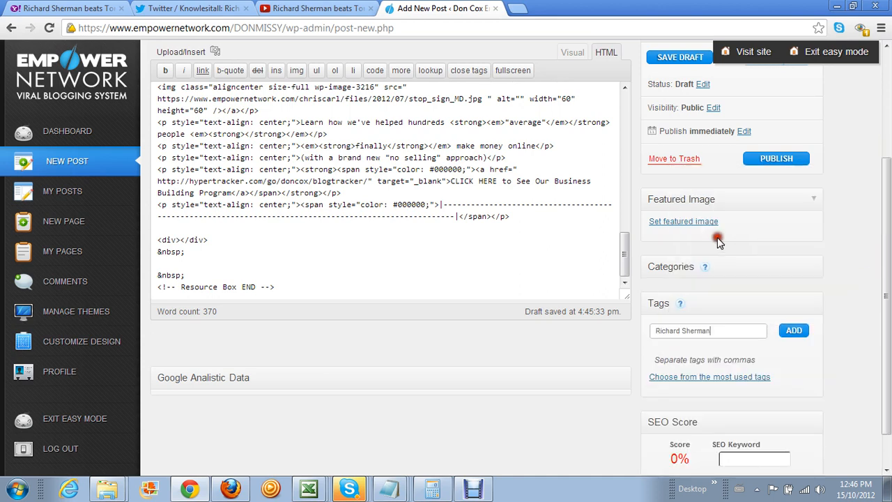
{"action": "left_click", "coordinate": [793, 330]}
Copy 'Tom Brady' from the post title and add it as a second tag
{"action": "scroll", "coordinate": [876, 180], "scroll_direction": "up", "scroll_amount": 3}
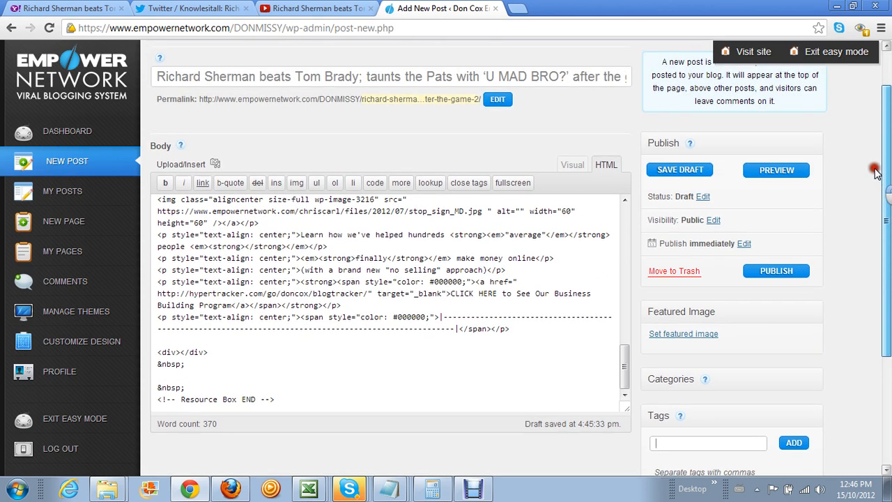
{"action": "scroll", "coordinate": [876, 179], "scroll_direction": "up", "scroll_amount": 1}
{"action": "left_click_drag", "start_coordinate": [295, 105], "coordinate": [362, 105]}
{"action": "right_click", "coordinate": [334, 105]}
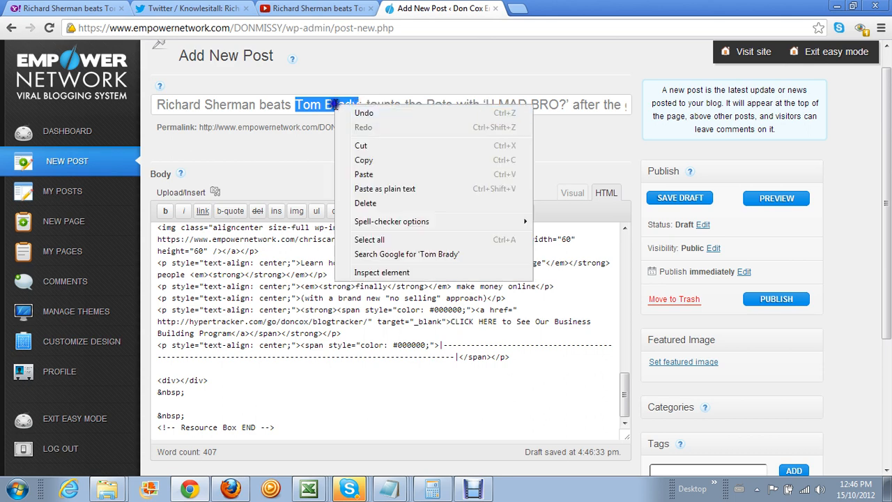
{"action": "left_click", "coordinate": [365, 160]}
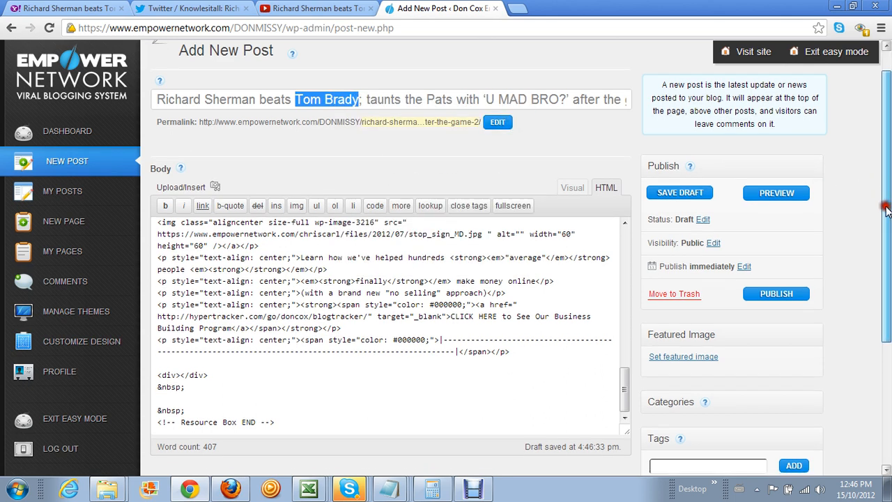
{"action": "scroll", "coordinate": [878, 195], "scroll_direction": "down", "scroll_amount": 3}
{"action": "left_click", "coordinate": [667, 363]}
{"action": "right_click", "coordinate": [732, 364]}
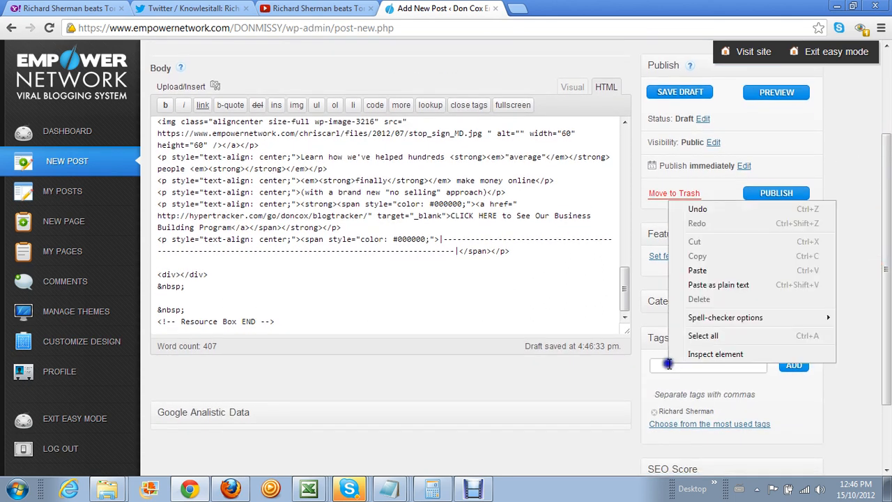
{"action": "left_click", "coordinate": [750, 327]}
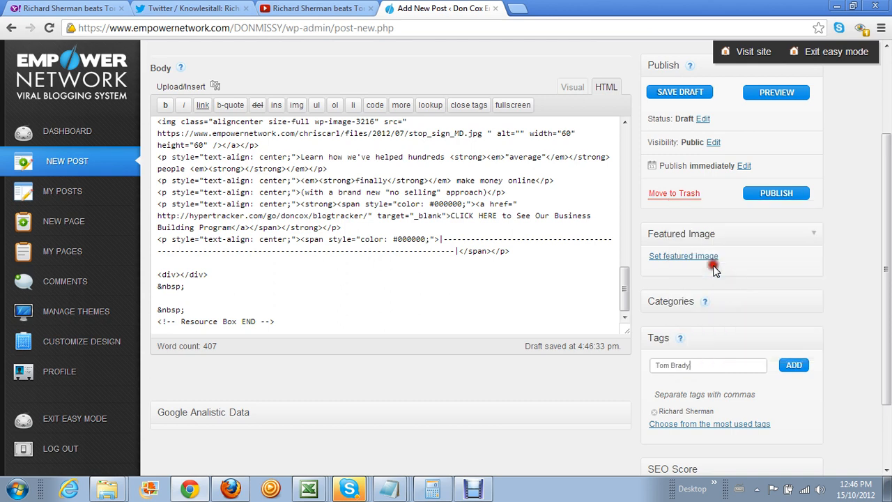
{"action": "left_click", "coordinate": [794, 366]}
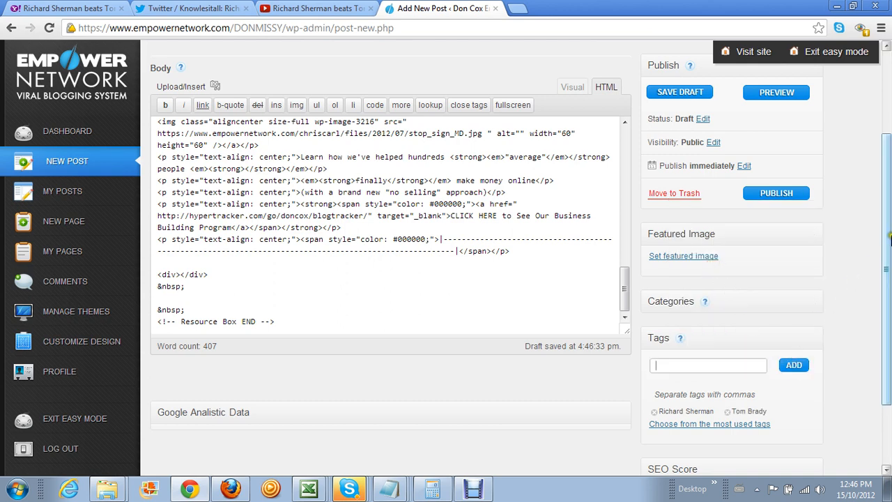
{"action": "left_click_drag", "start_coordinate": [886, 240], "coordinate": [879, 174]}
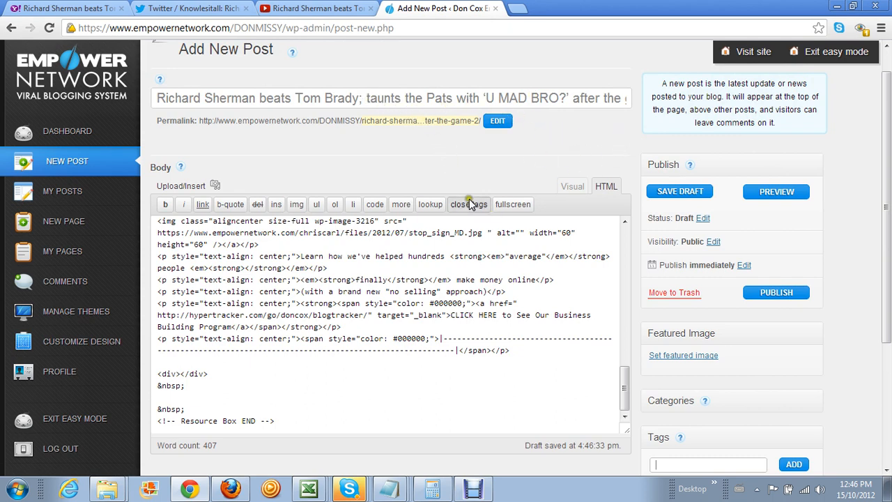
Show the post body formatted in the Visual editor
{"action": "left_click", "coordinate": [572, 186]}
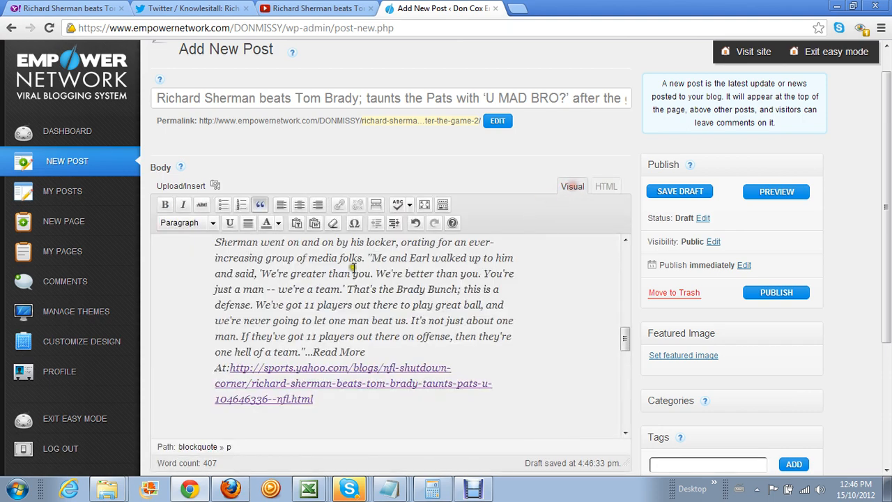
{"action": "scroll", "coordinate": [345, 271], "scroll_direction": "up", "scroll_amount": 3}
{"action": "scroll", "coordinate": [344, 270], "scroll_direction": "up", "scroll_amount": 5}
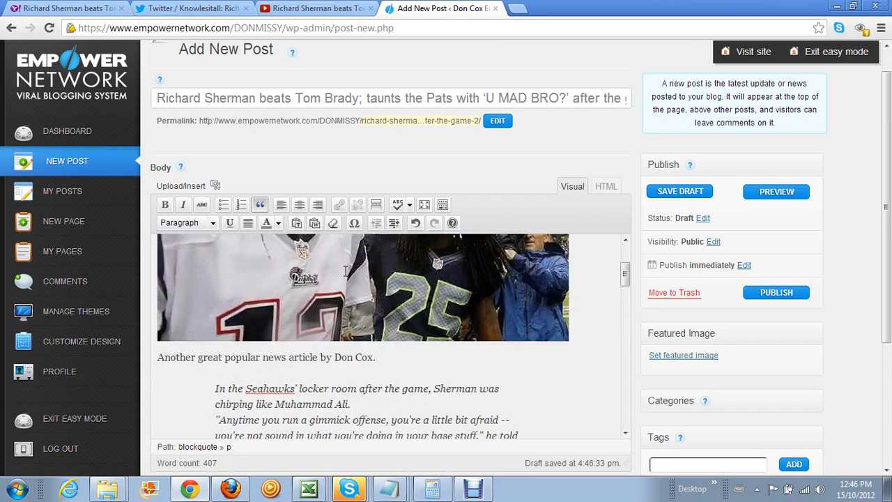
{"action": "left_click_drag", "start_coordinate": [888, 240], "coordinate": [885, 307]}
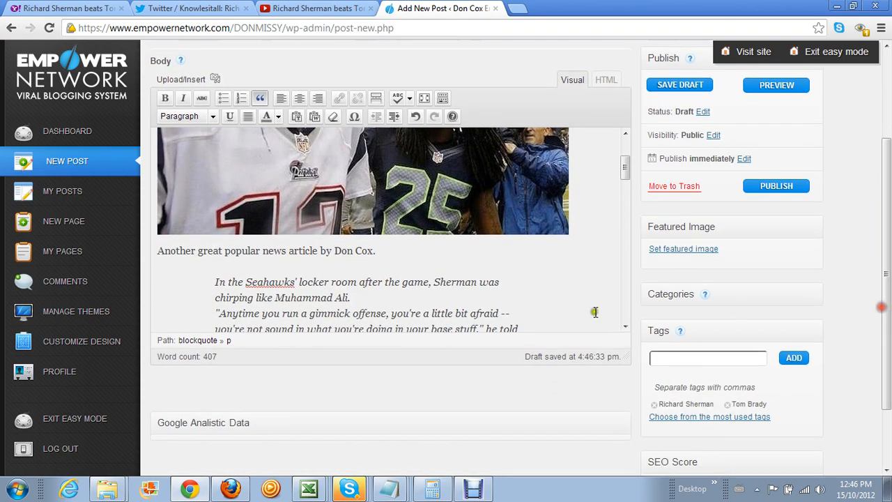
Copy 'Seahawks' from the quoted passage and add it as a post tag
{"action": "left_click_drag", "start_coordinate": [246, 278], "coordinate": [291, 280]}
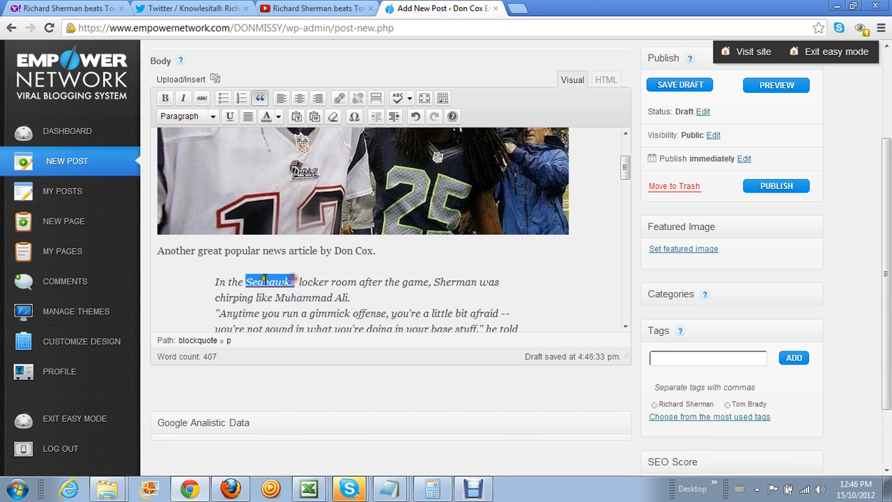
{"action": "right_click", "coordinate": [262, 278]}
{"action": "left_click", "coordinate": [302, 333]}
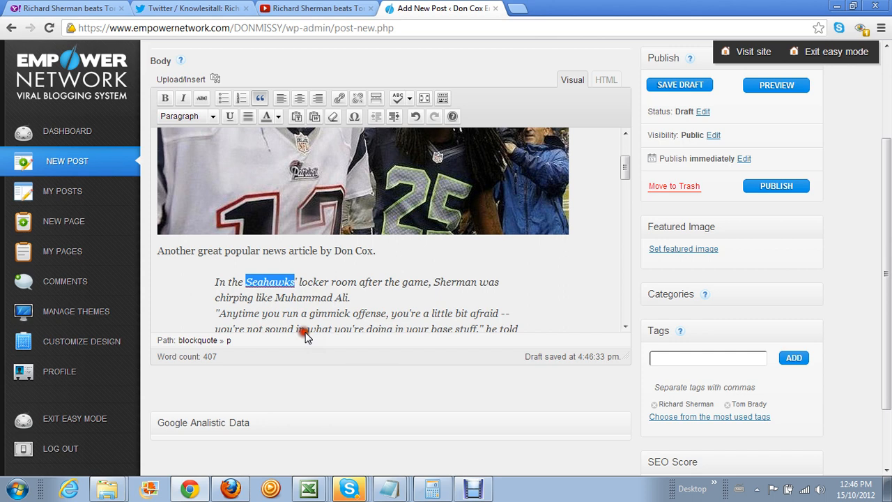
{"action": "left_click", "coordinate": [666, 357]}
{"action": "right_click", "coordinate": [666, 357]}
{"action": "left_click", "coordinate": [701, 280]}
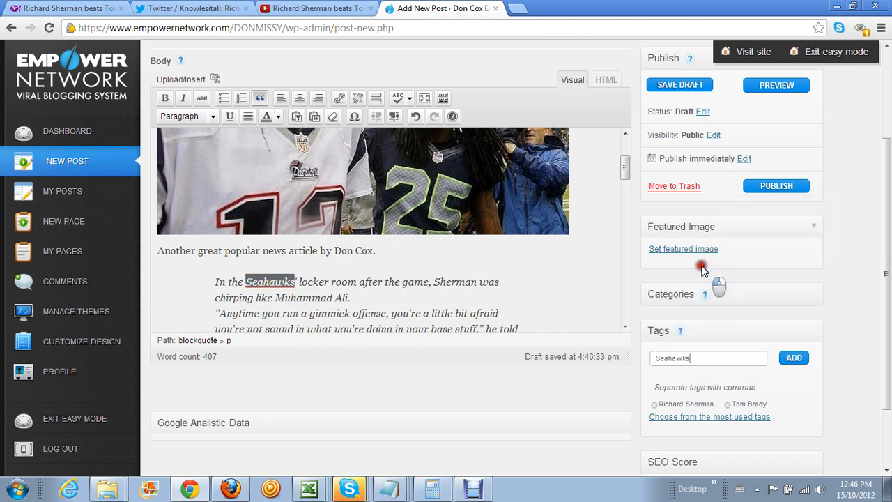
{"action": "left_click", "coordinate": [792, 357]}
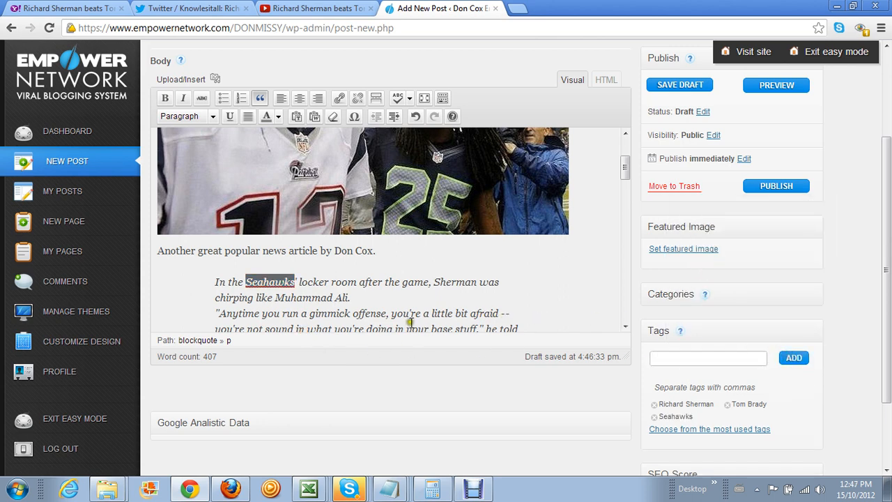
{"action": "scroll", "coordinate": [341, 312], "scroll_direction": "down", "scroll_amount": 2}
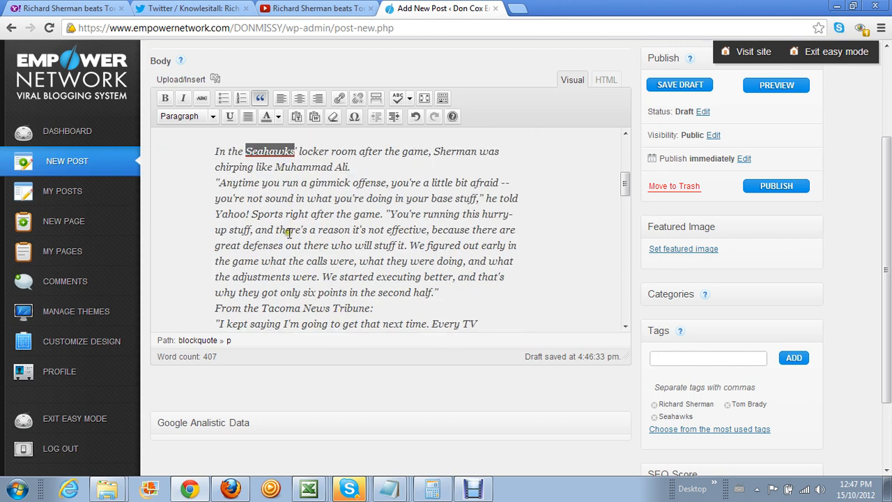
{"action": "scroll", "coordinate": [288, 233], "scroll_direction": "down", "scroll_amount": 2}
{"action": "scroll", "coordinate": [289, 233], "scroll_direction": "up", "scroll_amount": 2}
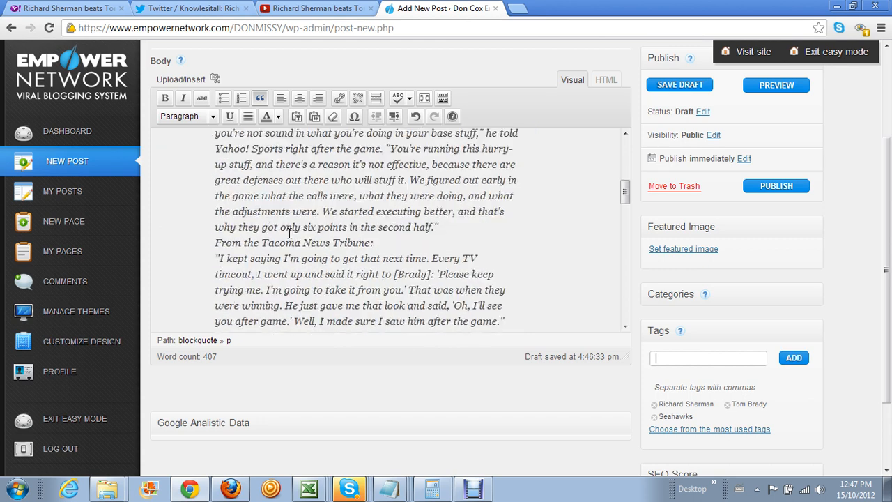
{"action": "scroll", "coordinate": [288, 234], "scroll_direction": "down", "scroll_amount": 6}
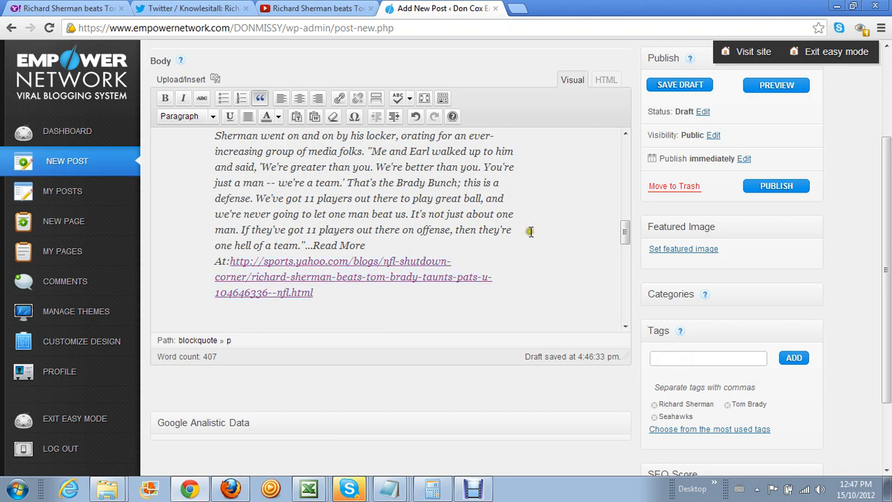
{"action": "scroll", "coordinate": [529, 232], "scroll_direction": "up", "scroll_amount": 5}
{"action": "scroll", "coordinate": [507, 236], "scroll_direction": "up", "scroll_amount": 3}
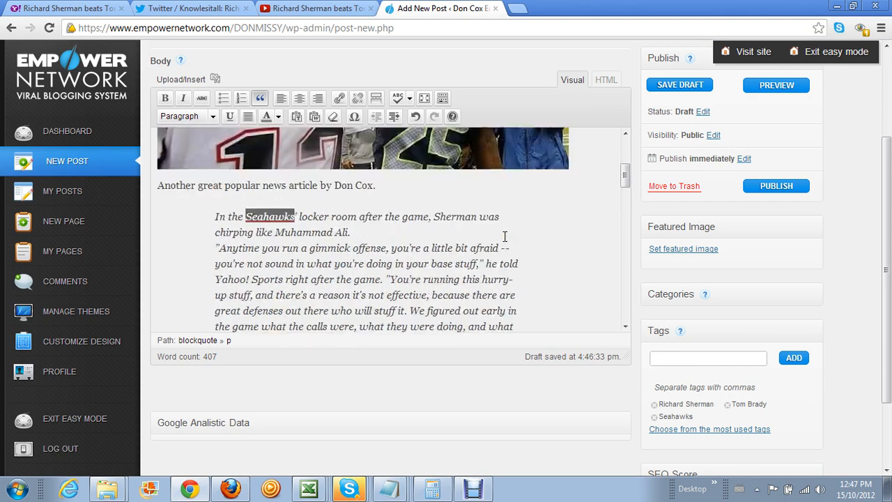
{"action": "scroll", "coordinate": [495, 278], "scroll_direction": "down", "scroll_amount": 1}
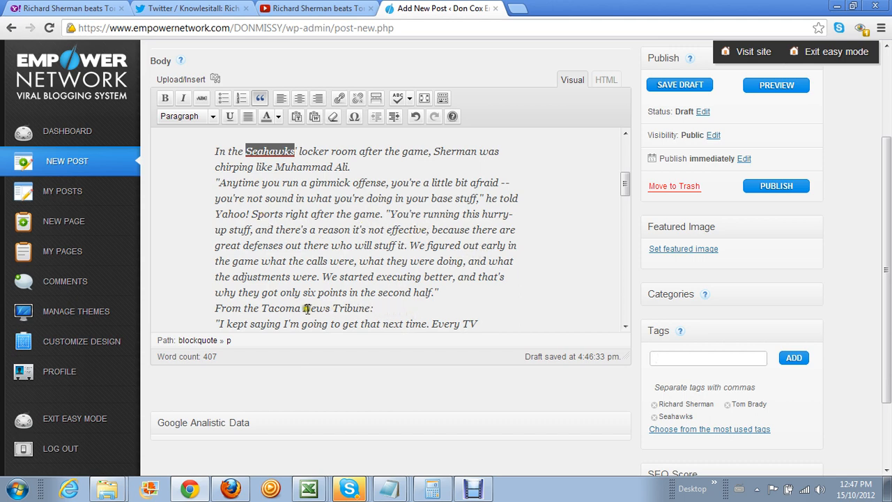
{"action": "scroll", "coordinate": [401, 300], "scroll_direction": "down", "scroll_amount": 2}
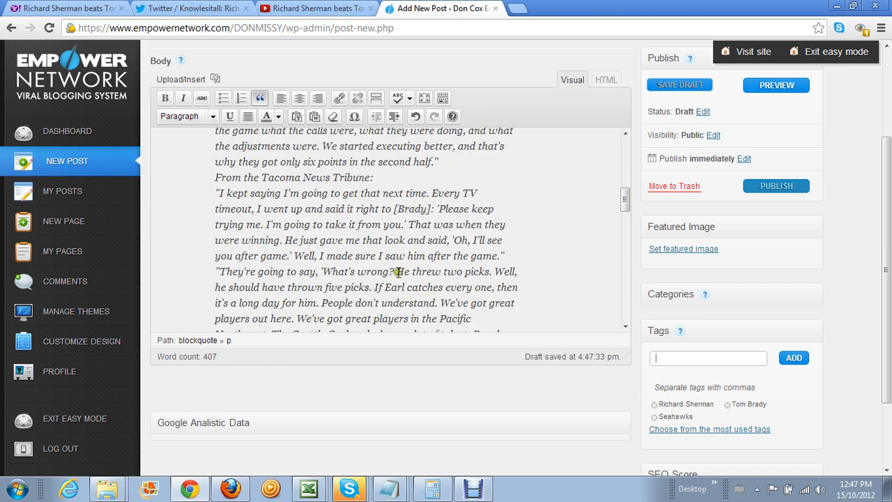
{"action": "scroll", "coordinate": [450, 293], "scroll_direction": "down", "scroll_amount": 2}
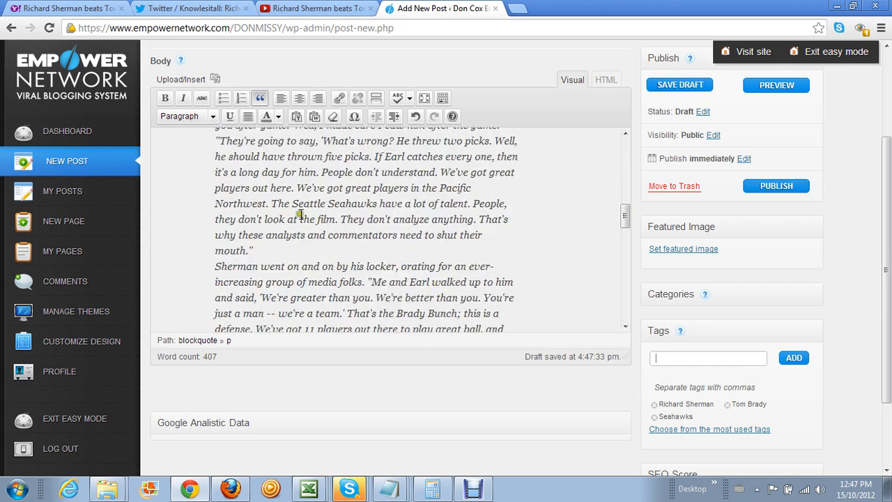
Copy 'Seattle Seahawks' from the post text and add it as a tag
{"action": "left_click_drag", "start_coordinate": [292, 203], "coordinate": [379, 202]}
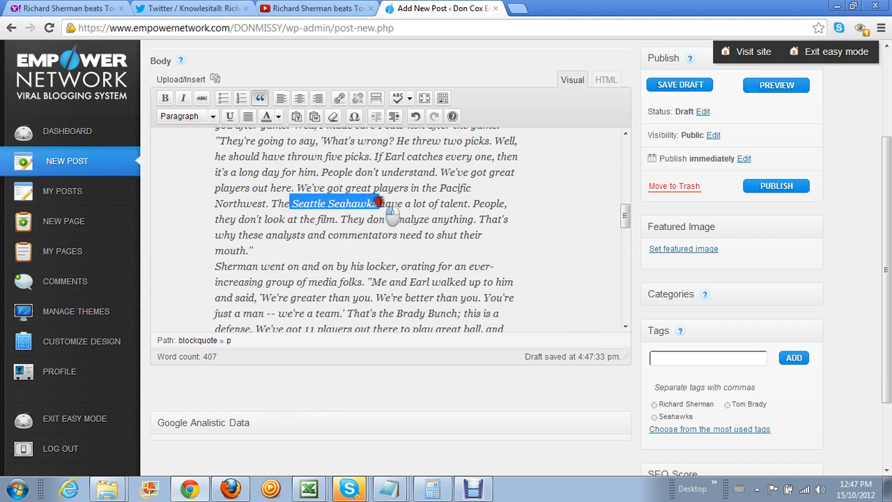
{"action": "right_click", "coordinate": [351, 204]}
{"action": "left_click", "coordinate": [392, 257]}
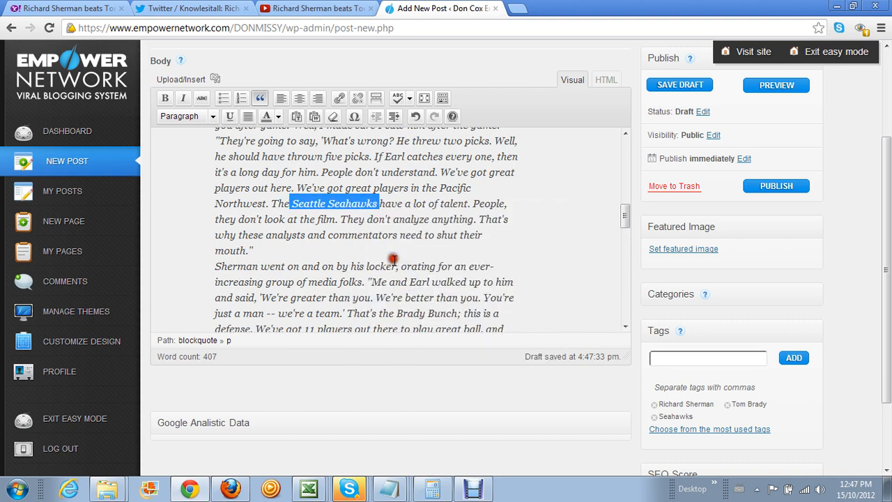
{"action": "left_click", "coordinate": [673, 358]}
{"action": "right_click", "coordinate": [673, 358]}
{"action": "left_click", "coordinate": [702, 265]}
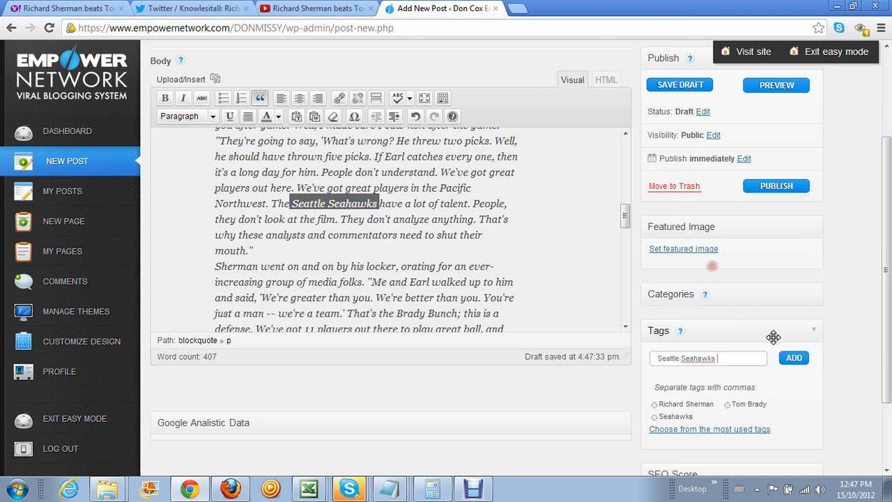
{"action": "left_click", "coordinate": [793, 357]}
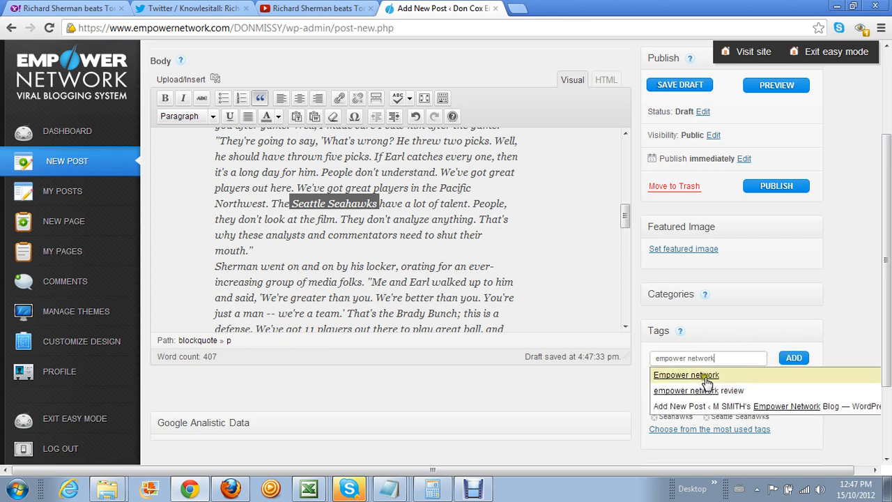
Add the suggested 'Empower network' tag and the author's name as tags
{"action": "left_click", "coordinate": [702, 374]}
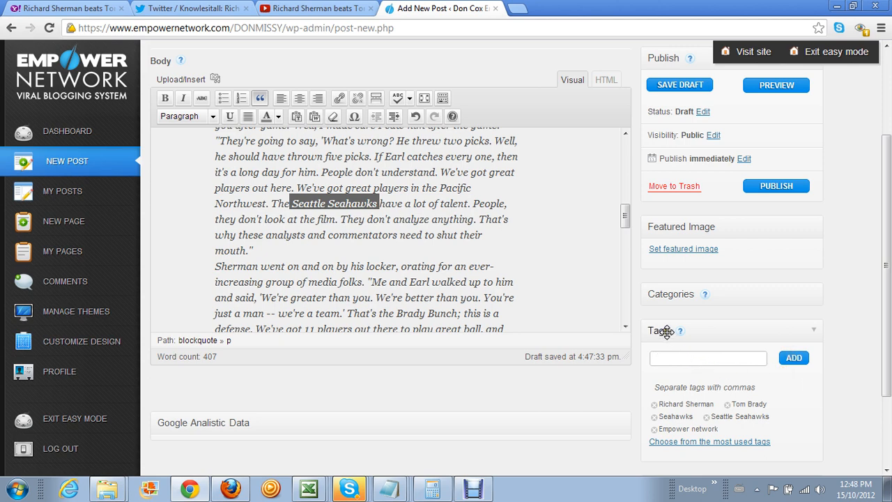
{"action": "mouse_move", "coordinate": [666, 333]}
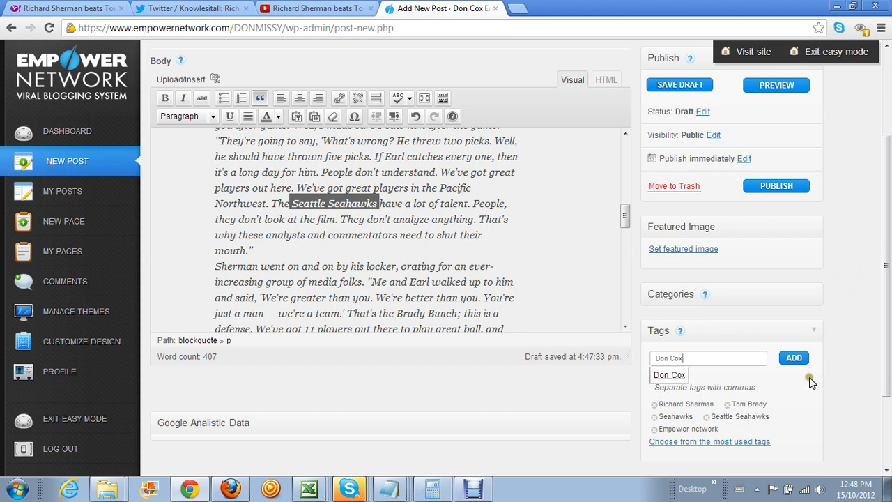
{"action": "left_click", "coordinate": [794, 357]}
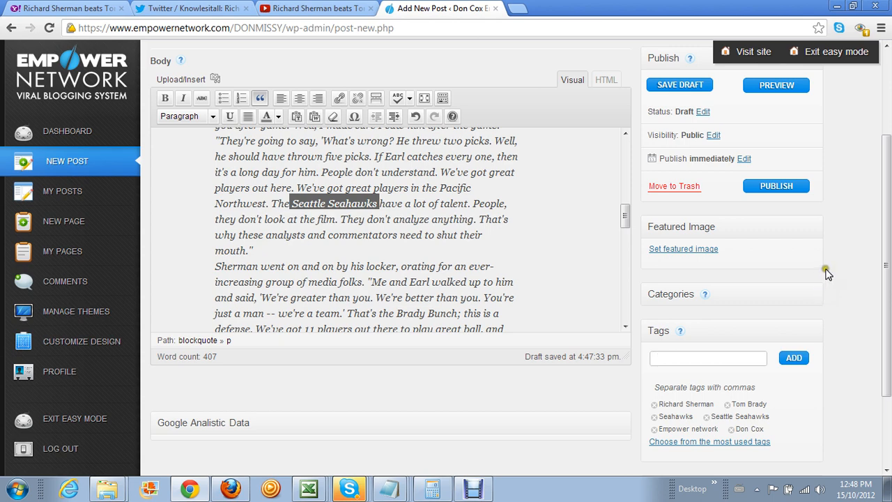
{"action": "left_click", "coordinate": [299, 416]}
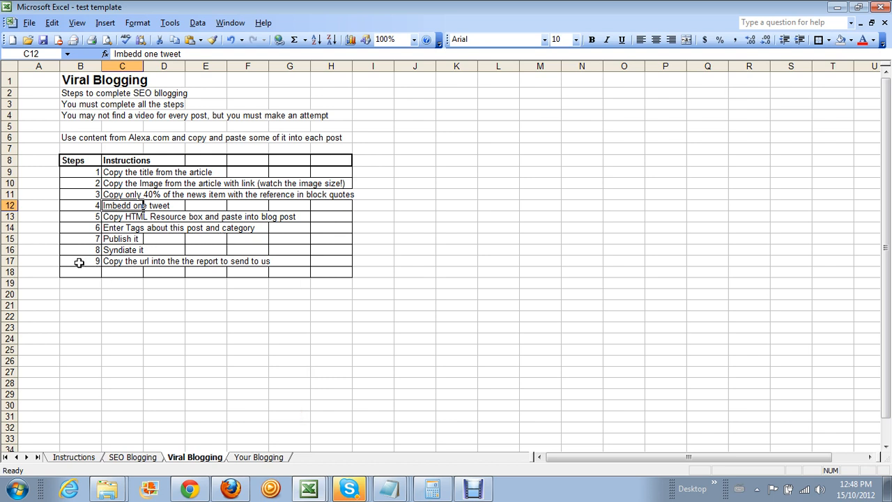
{"action": "left_click", "coordinate": [41, 248]}
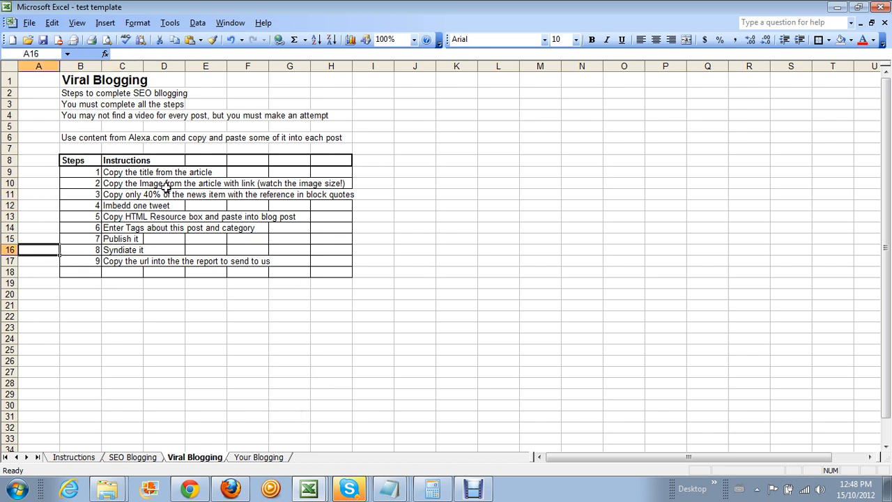
{"action": "left_click", "coordinate": [125, 197]}
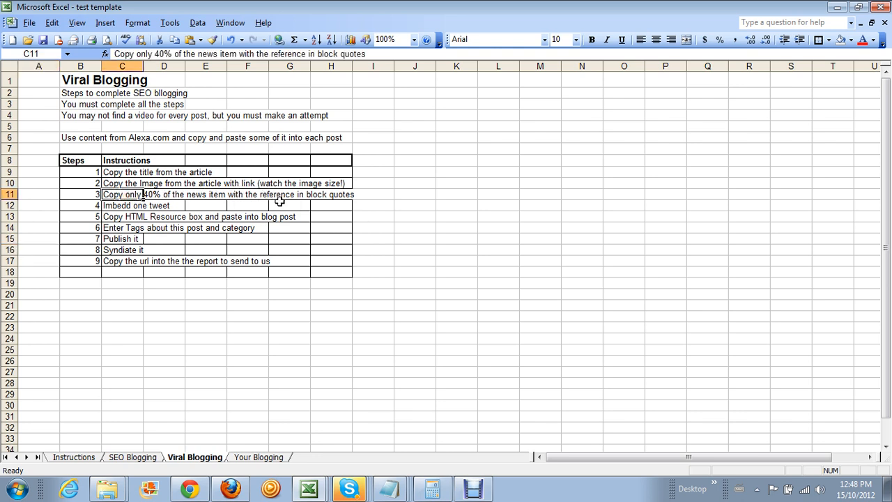
{"action": "left_click", "coordinate": [122, 205]}
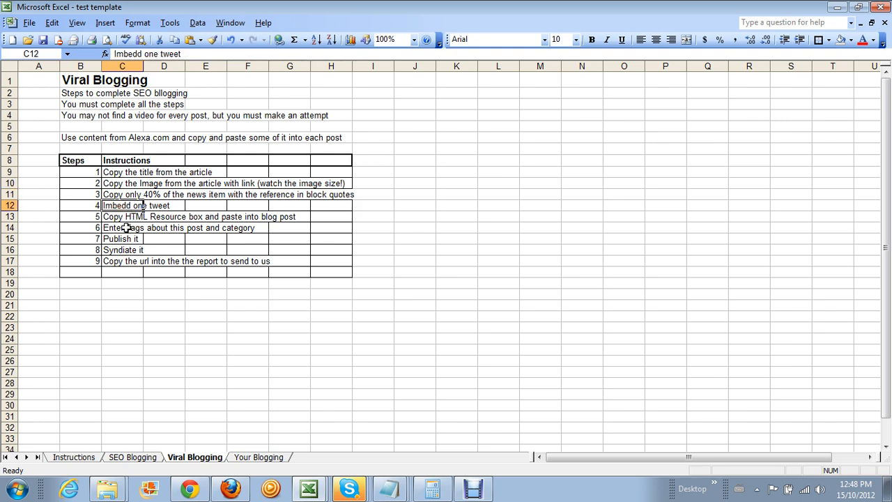
{"action": "left_click", "coordinate": [119, 218]}
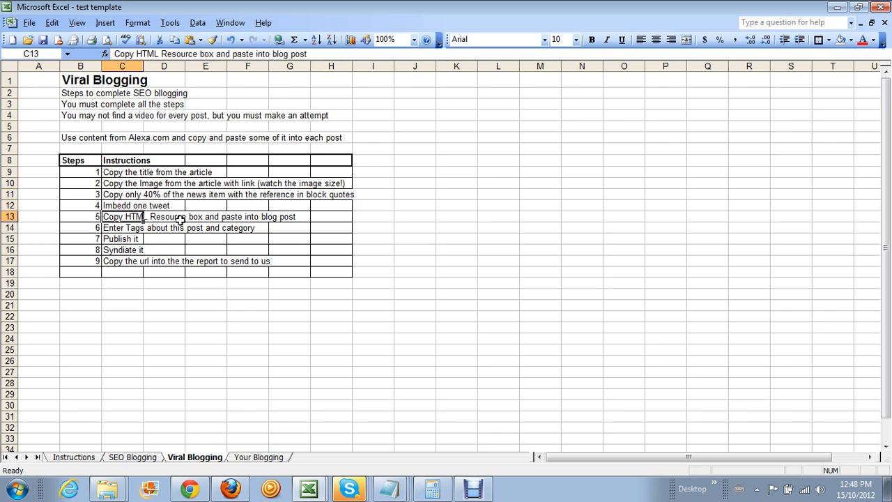
{"action": "left_click", "coordinate": [115, 227]}
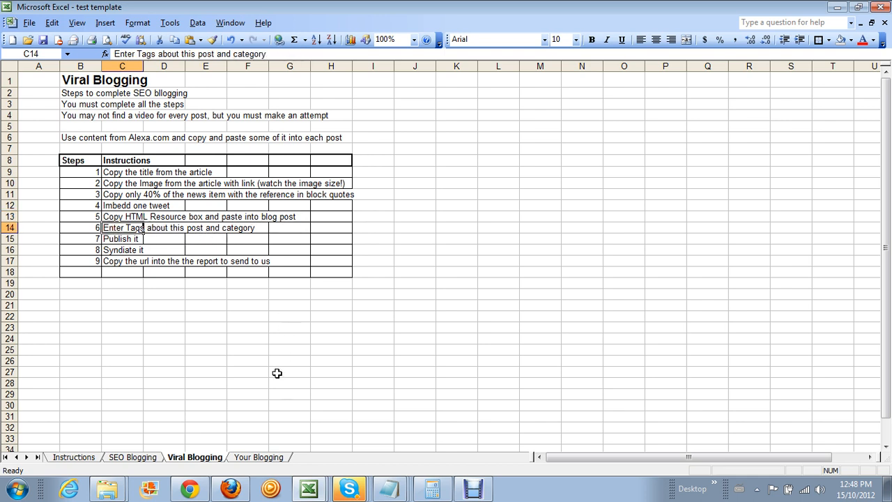
{"action": "left_click", "coordinate": [190, 489]}
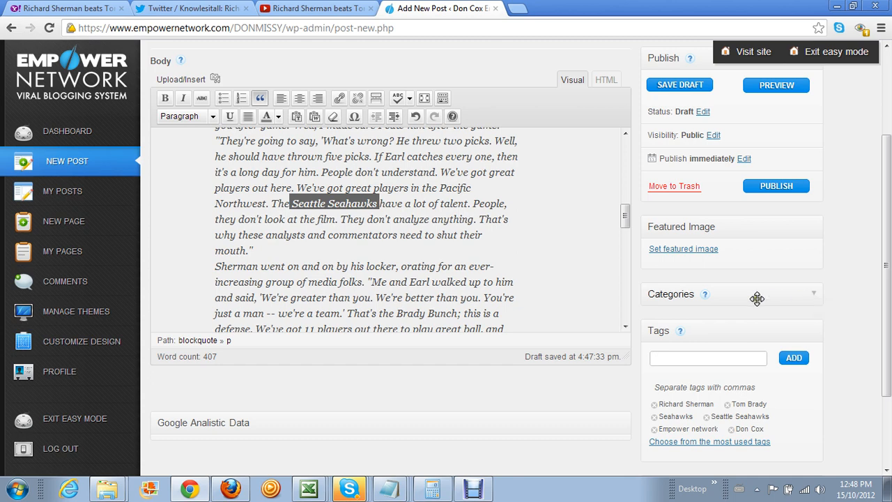
Expand the Categories box and tick both the News and Sports categories
{"action": "mouse_move", "coordinate": [690, 298]}
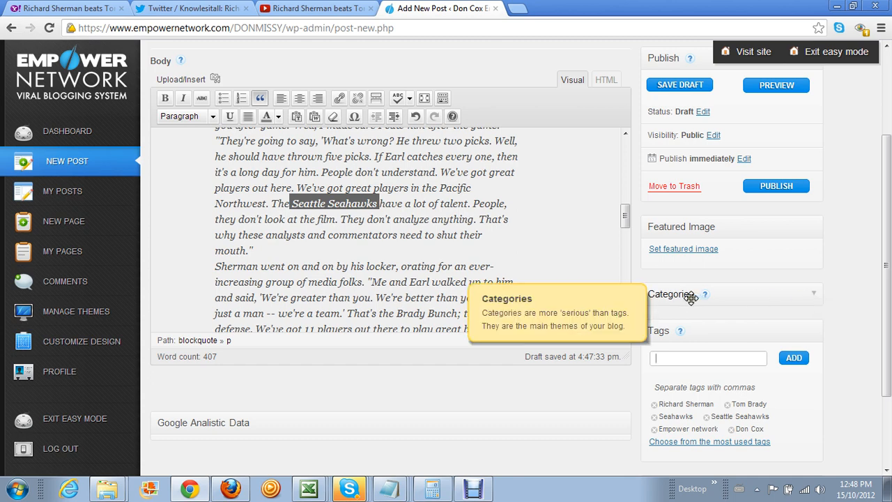
{"action": "left_click", "coordinate": [813, 296]}
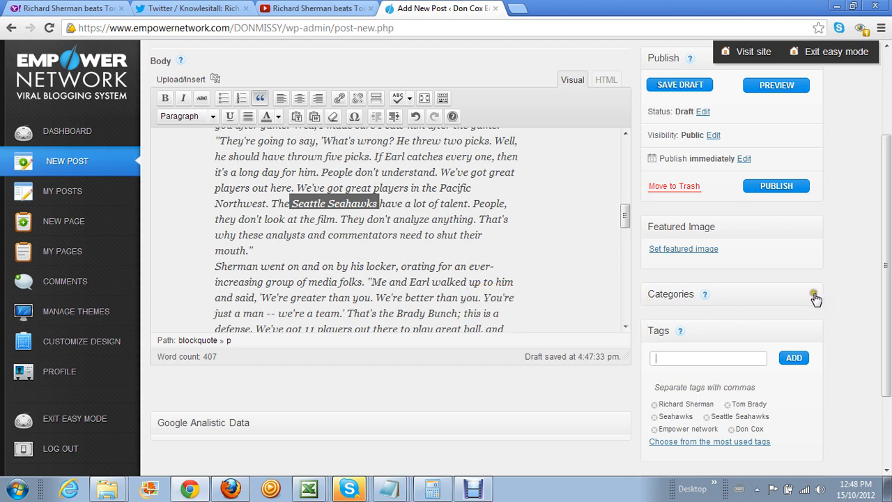
{"action": "left_click", "coordinate": [814, 295]}
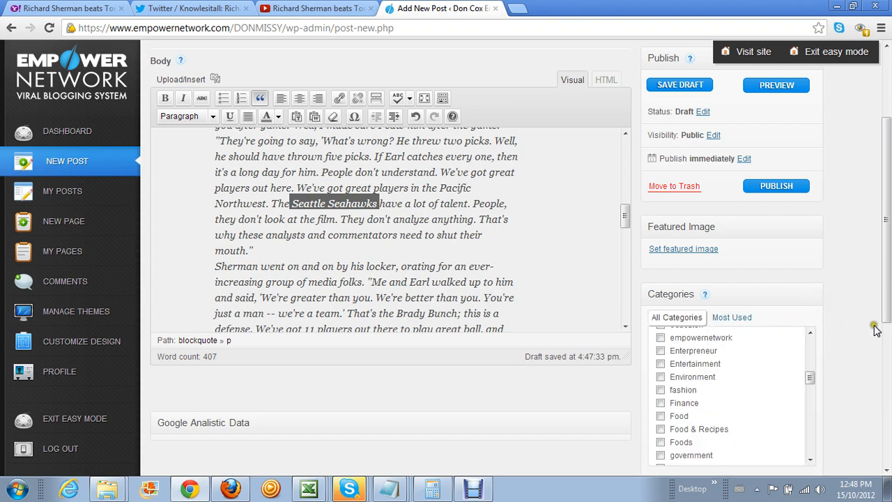
{"action": "scroll", "coordinate": [794, 362], "scroll_direction": "up", "scroll_amount": 5}
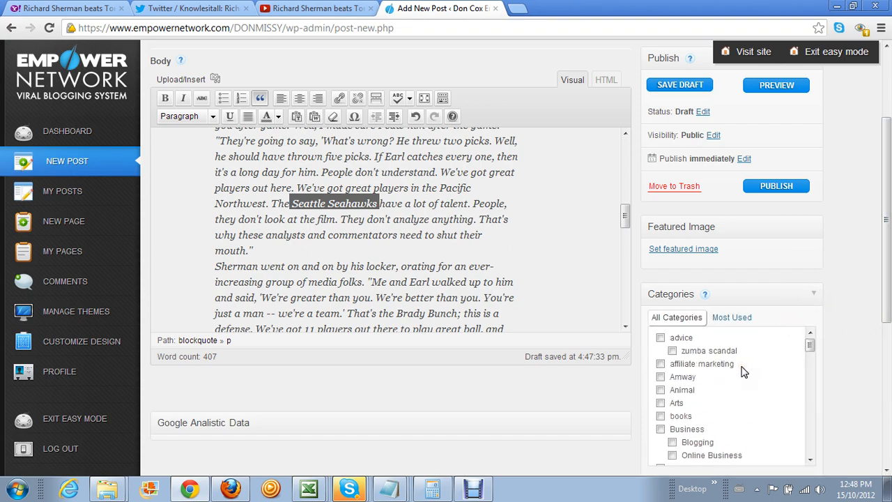
{"action": "scroll", "coordinate": [744, 372], "scroll_direction": "up", "scroll_amount": 2}
{"action": "left_click_drag", "start_coordinate": [882, 216], "coordinate": [875, 352]}
{"action": "scroll", "coordinate": [726, 233], "scroll_direction": "down", "scroll_amount": 5}
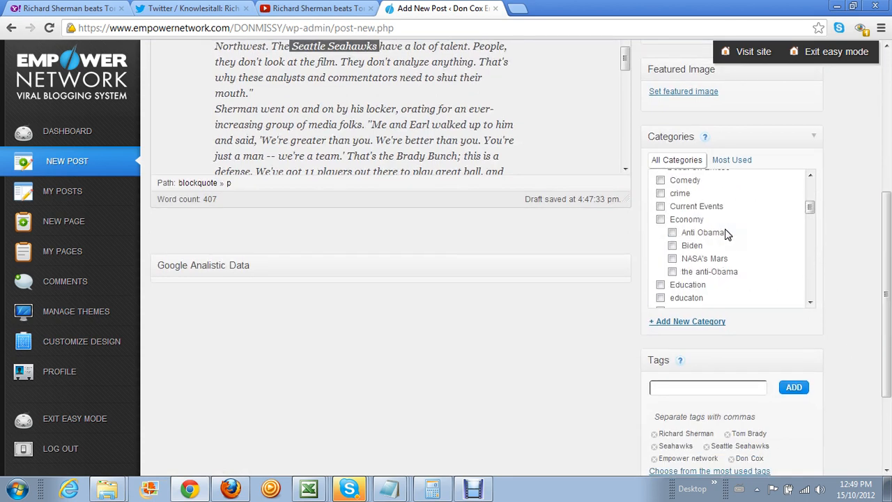
{"action": "scroll", "coordinate": [727, 233], "scroll_direction": "up", "scroll_amount": 7}
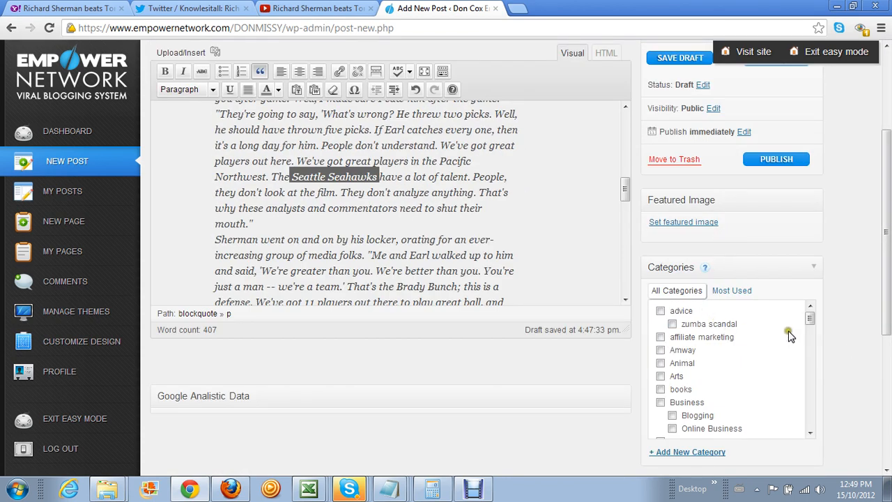
{"action": "scroll", "coordinate": [881, 303], "scroll_direction": "down", "scroll_amount": 4}
{"action": "scroll", "coordinate": [734, 264], "scroll_direction": "down", "scroll_amount": 5}
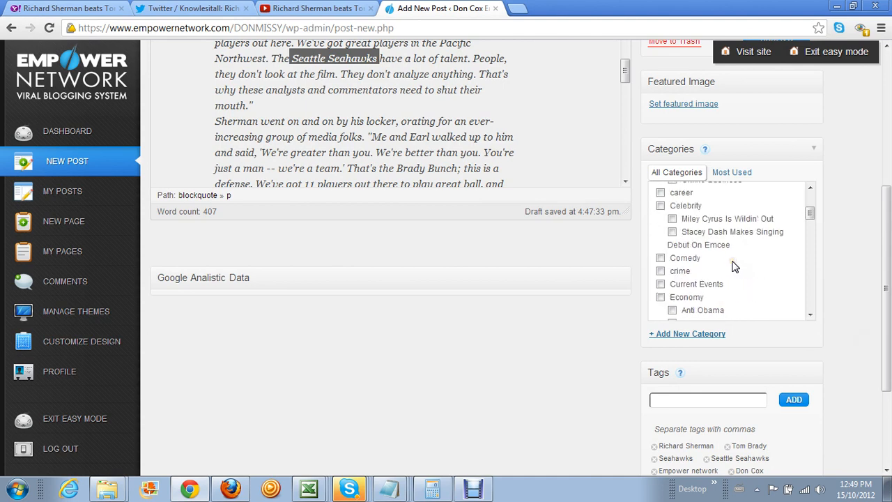
{"action": "scroll", "coordinate": [733, 266], "scroll_direction": "down", "scroll_amount": 10}
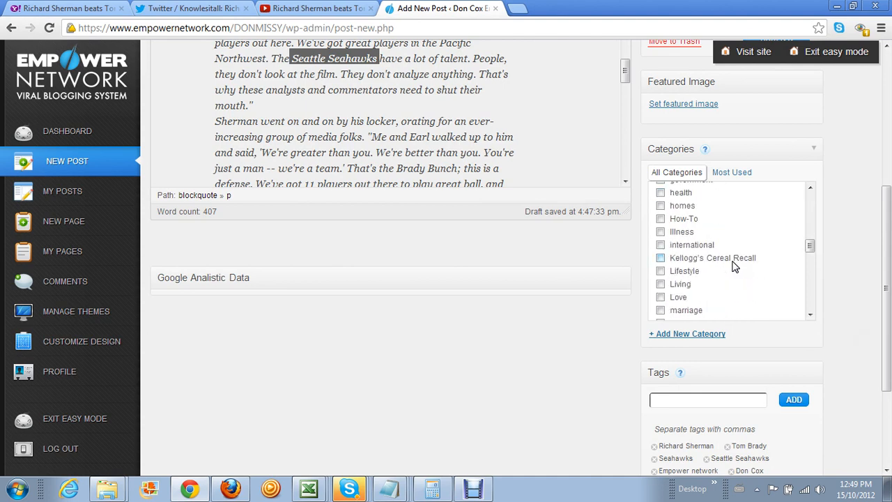
{"action": "scroll", "coordinate": [733, 267], "scroll_direction": "down", "scroll_amount": 3}
{"action": "left_click", "coordinate": [660, 244]}
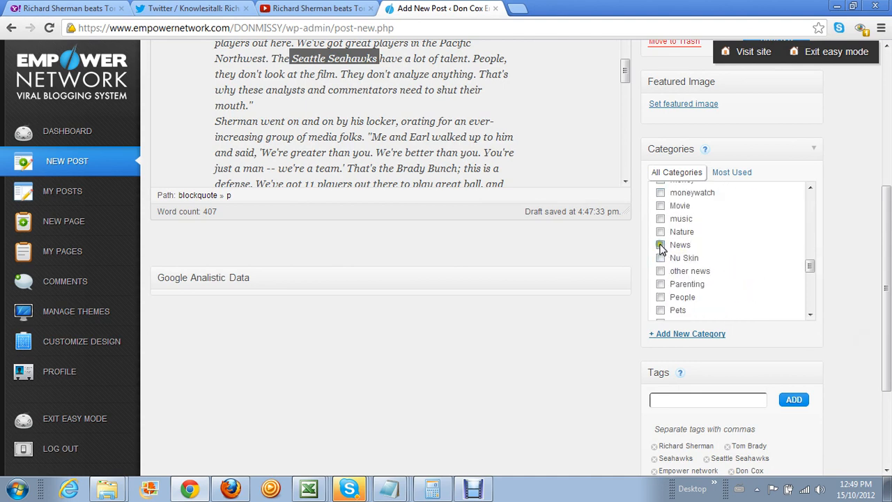
{"action": "scroll", "coordinate": [711, 257], "scroll_direction": "down", "scroll_amount": 2}
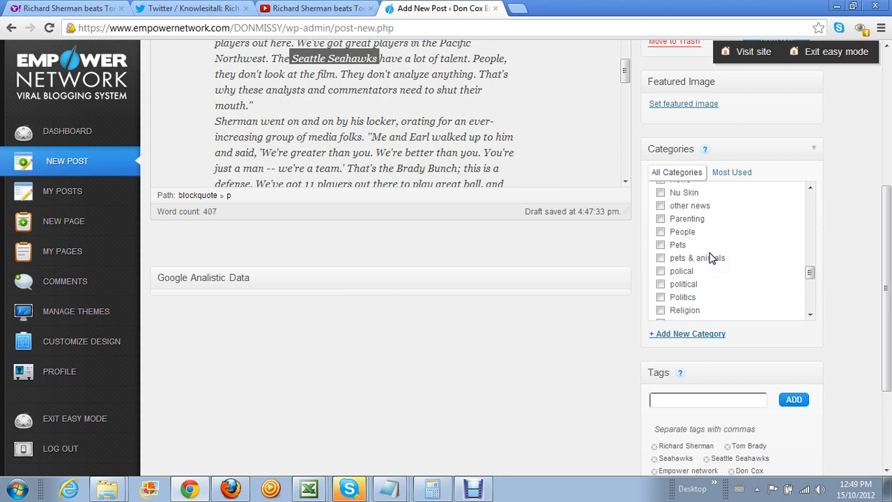
{"action": "scroll", "coordinate": [711, 258], "scroll_direction": "down", "scroll_amount": 2}
{"action": "left_click", "coordinate": [659, 283]}
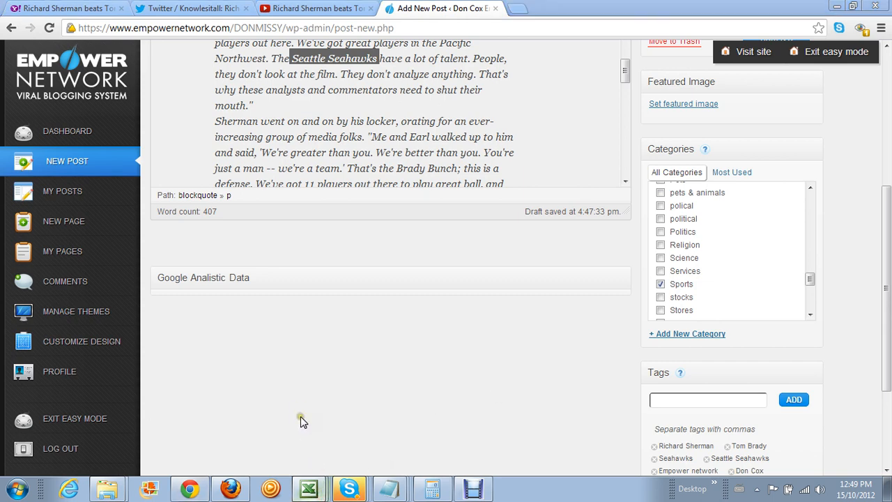
{"action": "key", "text": "alt+Tab"}
Check the 'Publish it' step in Excel, then publish the post and open it
{"action": "left_click", "coordinate": [122, 240]}
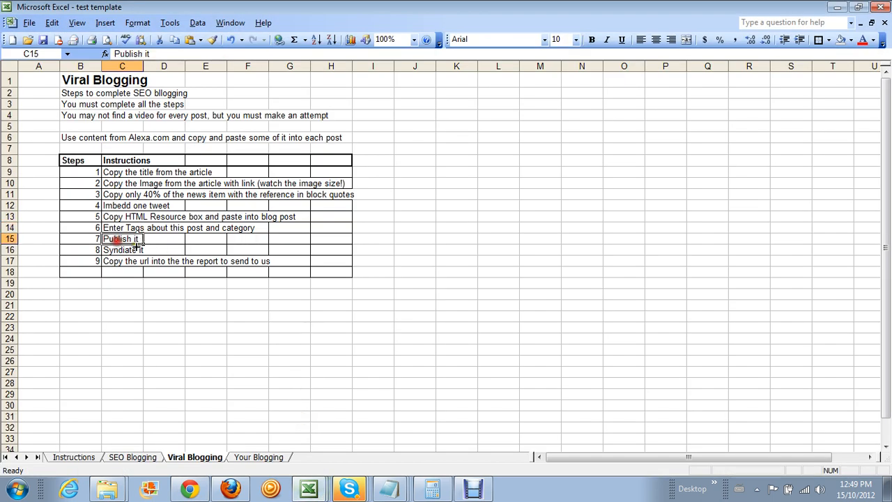
{"action": "left_click", "coordinate": [837, 7]}
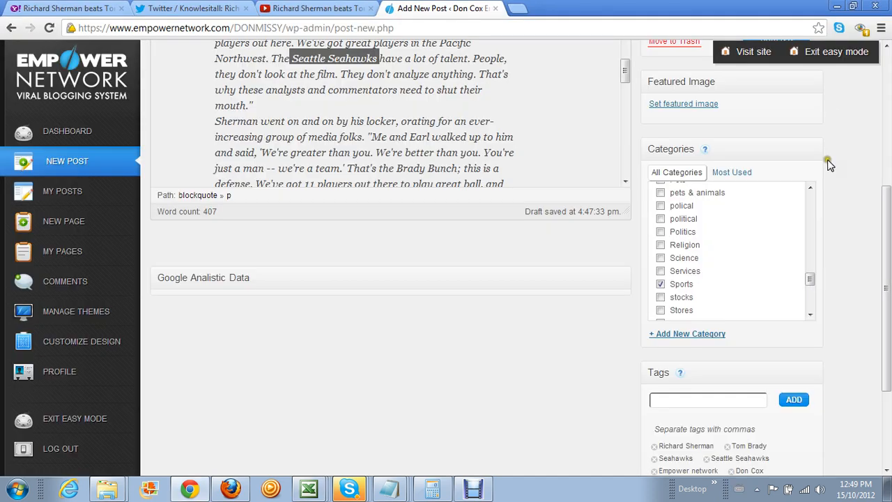
{"action": "scroll", "coordinate": [886, 189], "scroll_direction": "up", "scroll_amount": 3}
{"action": "left_click", "coordinate": [766, 225]}
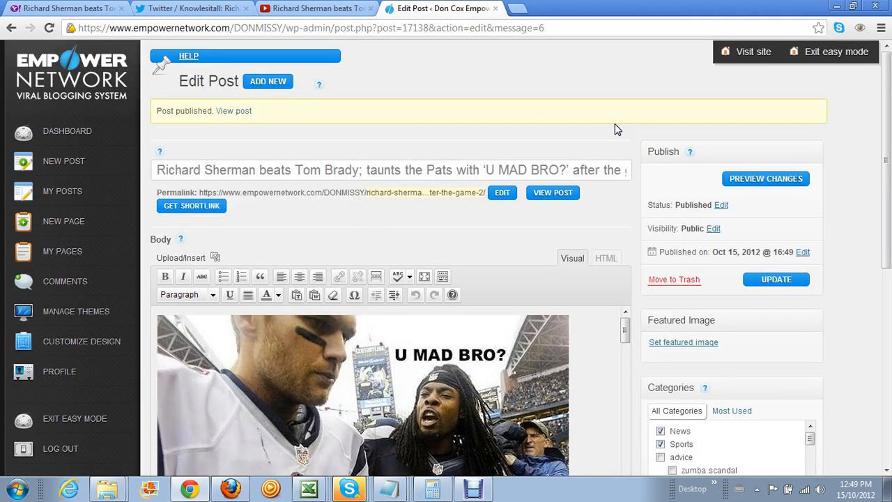
{"action": "left_click", "coordinate": [568, 195]}
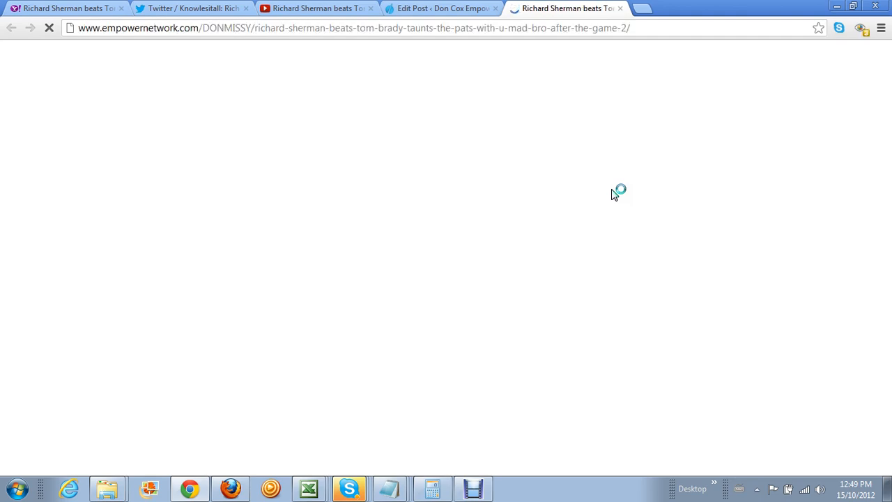
Scroll through the live post to check the article, tweet, resource box, categories and tags
{"action": "scroll", "coordinate": [491, 251], "scroll_direction": "down", "scroll_amount": 6}
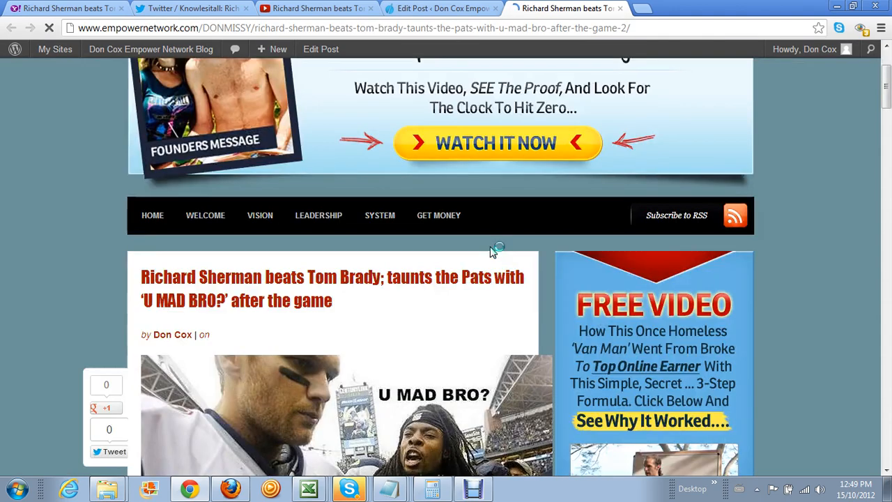
{"action": "scroll", "coordinate": [491, 251], "scroll_direction": "down", "scroll_amount": 2}
{"action": "scroll", "coordinate": [497, 244], "scroll_direction": "up", "scroll_amount": 4}
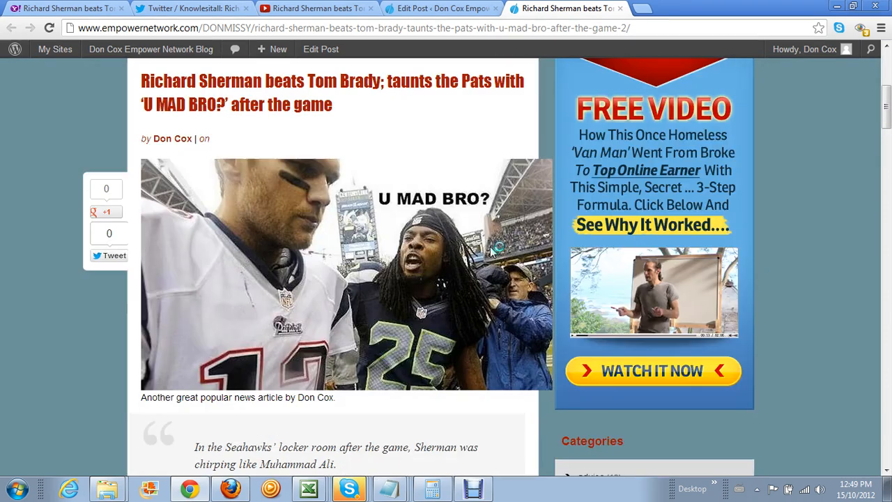
{"action": "scroll", "coordinate": [415, 249], "scroll_direction": "down", "scroll_amount": 5}
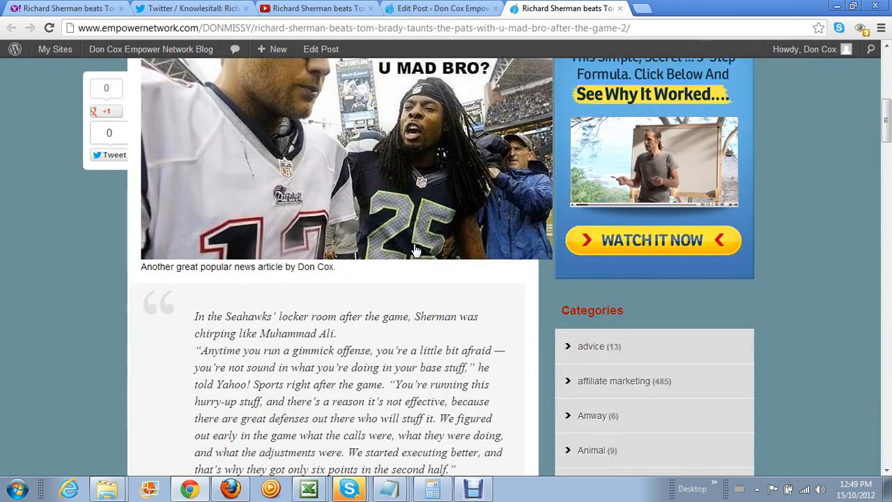
{"action": "scroll", "coordinate": [415, 249], "scroll_direction": "down", "scroll_amount": 7}
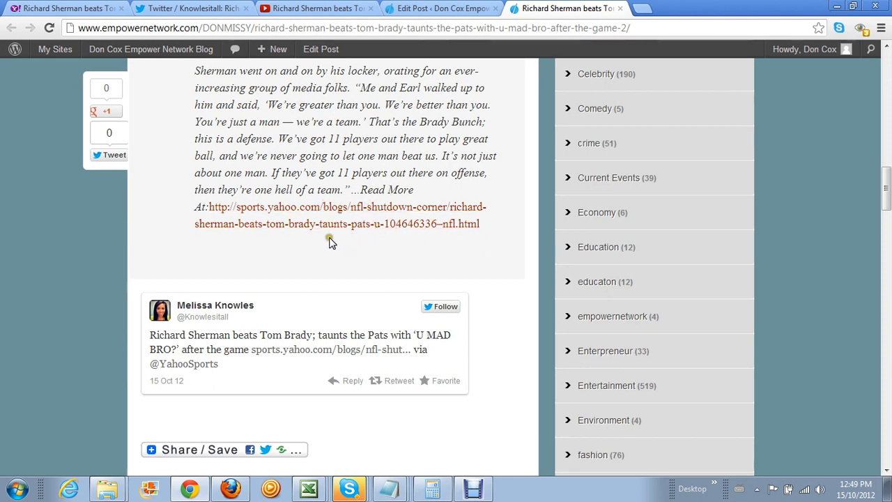
{"action": "scroll", "coordinate": [362, 230], "scroll_direction": "down", "scroll_amount": 2}
{"action": "scroll", "coordinate": [356, 212], "scroll_direction": "down", "scroll_amount": 4}
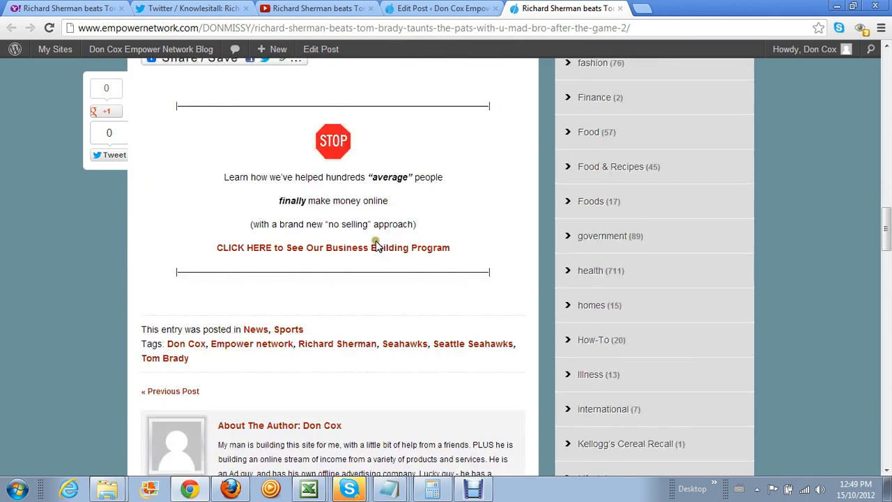
{"action": "scroll", "coordinate": [351, 282], "scroll_direction": "down", "scroll_amount": 2}
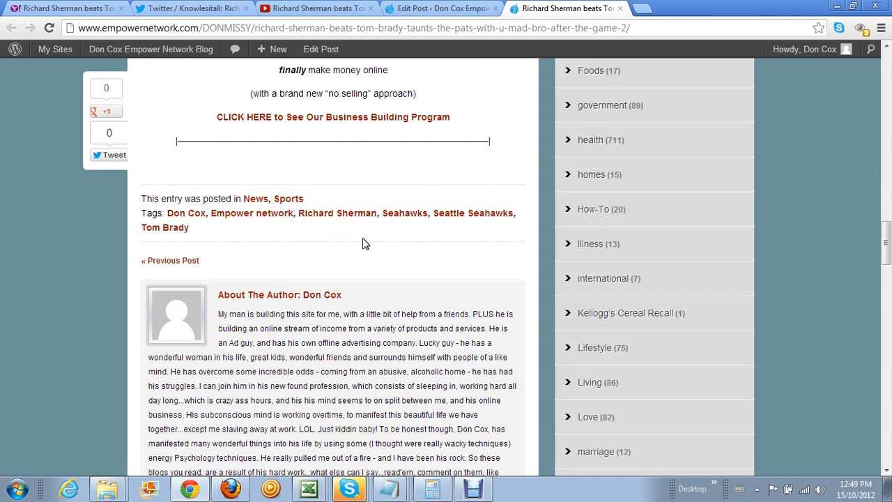
{"action": "scroll", "coordinate": [363, 243], "scroll_direction": "up", "scroll_amount": 8}
{"action": "left_click", "coordinate": [137, 163]}
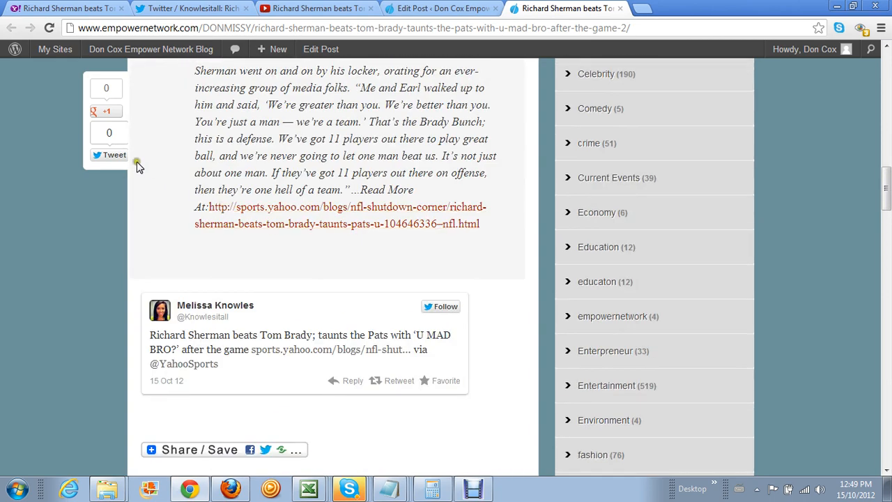
Tweet the Sherman post's title and link, then +1 it on Google and share with circles
{"action": "left_click", "coordinate": [113, 156]}
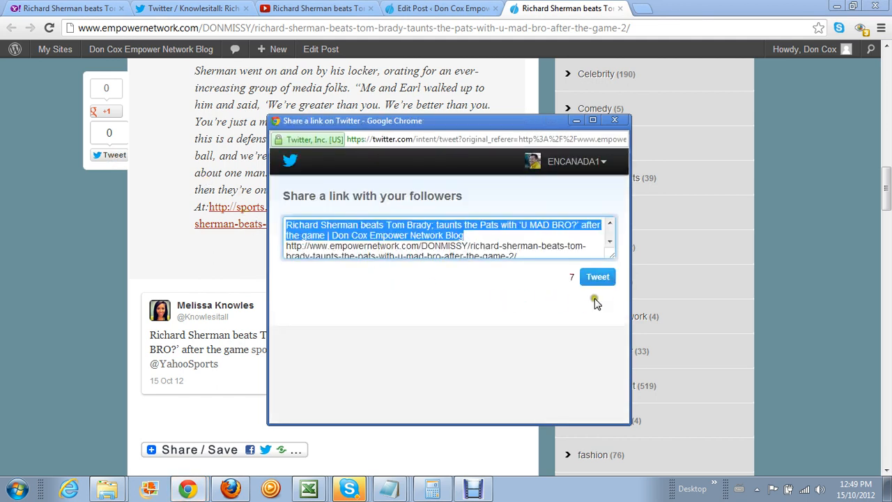
{"action": "left_click", "coordinate": [594, 276]}
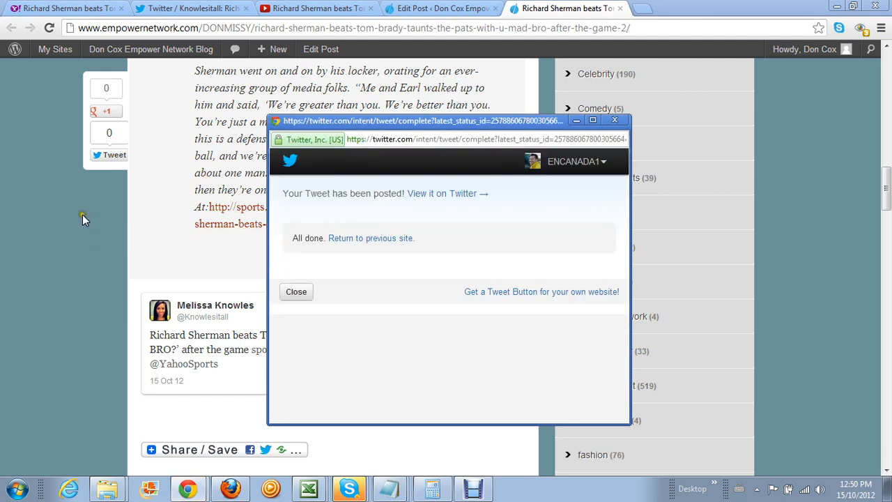
{"action": "left_click", "coordinate": [106, 110]}
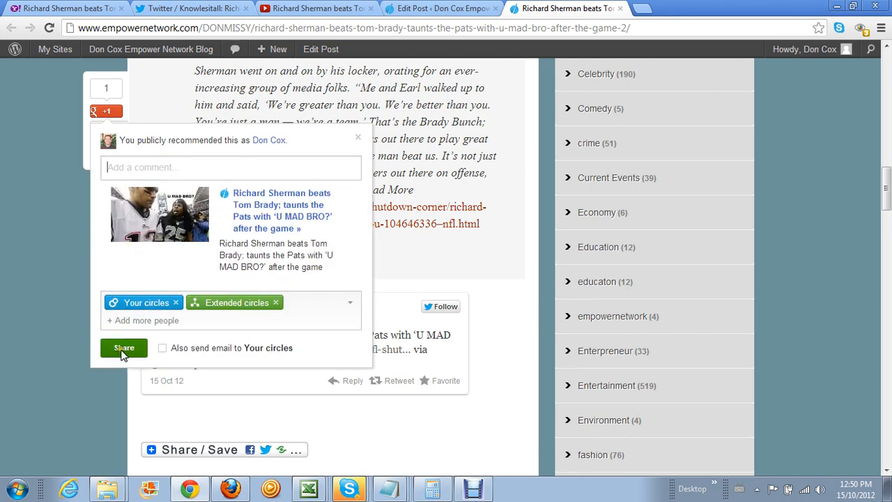
{"action": "left_click", "coordinate": [124, 350]}
{"action": "scroll", "coordinate": [70, 299], "scroll_direction": "up", "scroll_amount": 6}
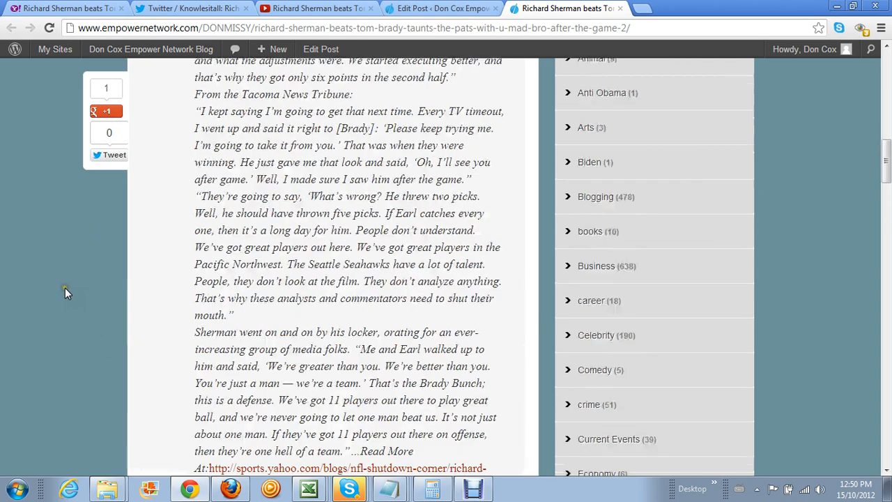
{"action": "scroll", "coordinate": [65, 293], "scroll_direction": "up", "scroll_amount": 10}
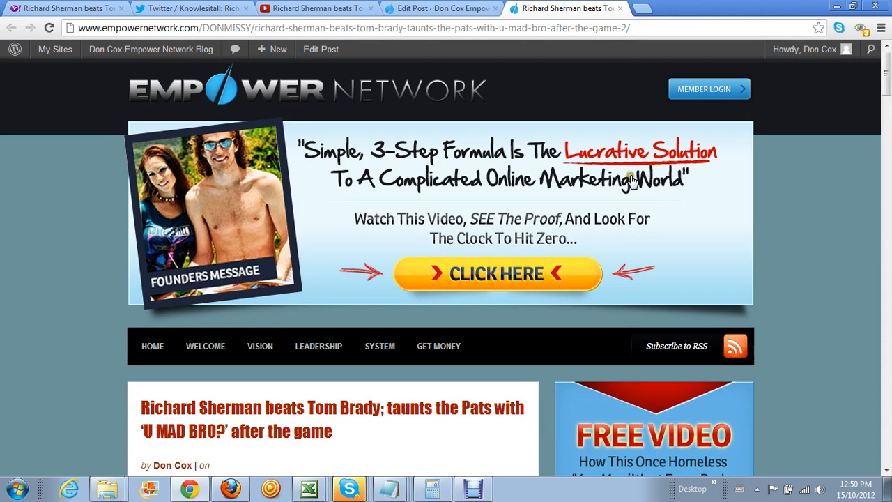
Copy the published Sherman post's full URL from Chrome's address bar and switch to the Excel report
{"action": "left_click_drag", "start_coordinate": [640, 28], "coordinate": [89, 16]}
{"action": "key", "text": "ctrl+c"}
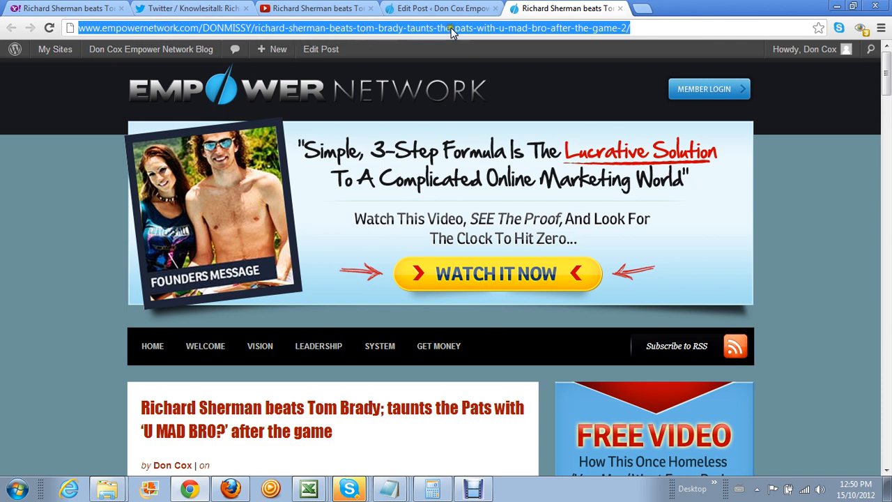
{"action": "right_click", "coordinate": [223, 32]}
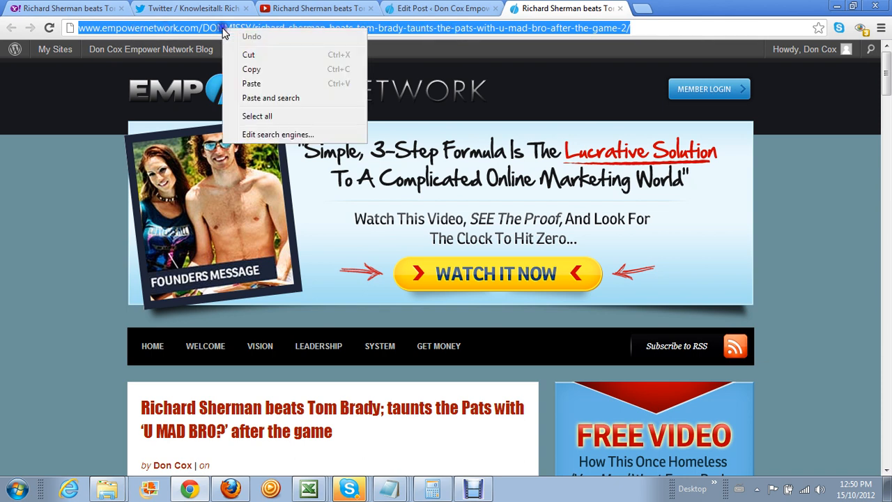
{"action": "left_click", "coordinate": [241, 69]}
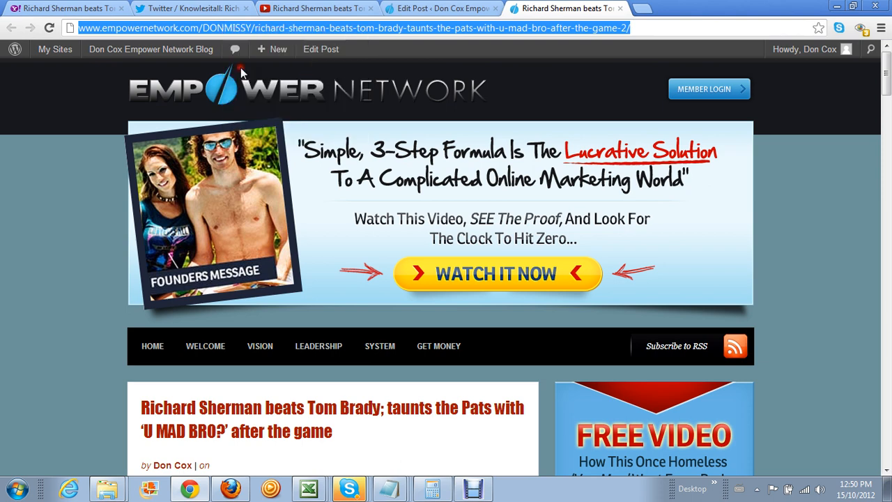
{"action": "left_click", "coordinate": [307, 490]}
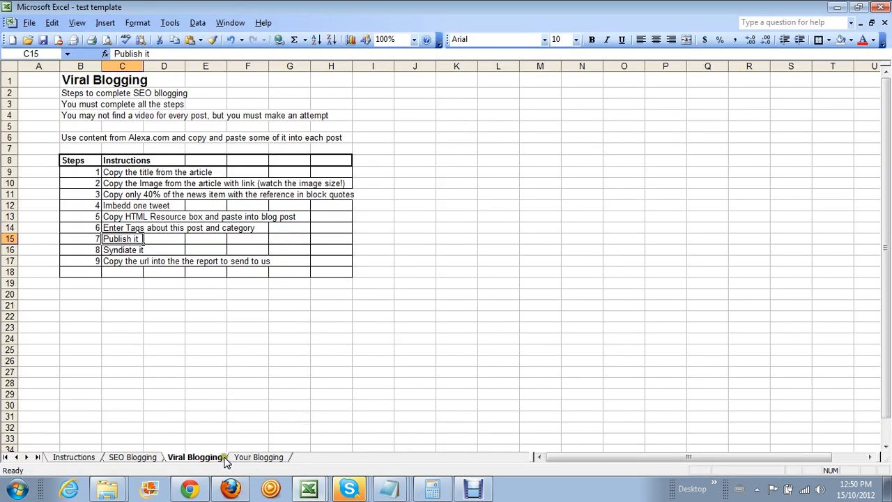
Paste the Sherman post's URL as a link into cell B22 of the Your Blogging sheet
{"action": "left_click", "coordinate": [261, 457]}
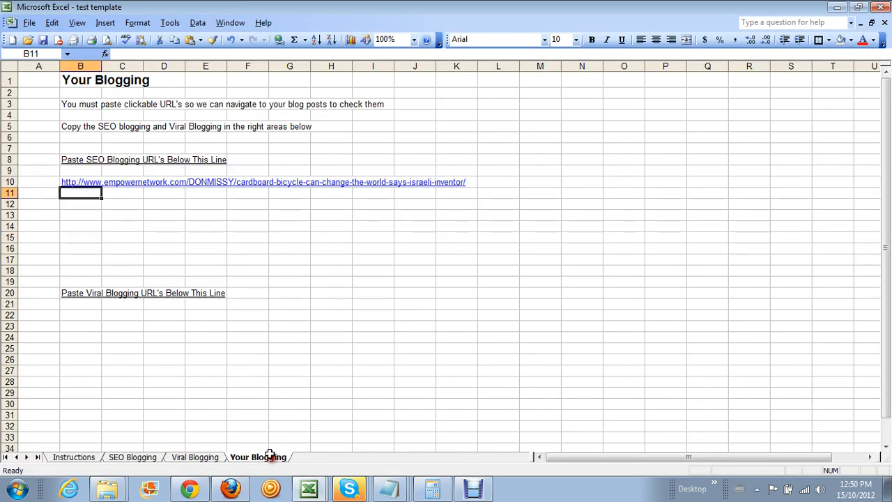
{"action": "left_click", "coordinate": [80, 314]}
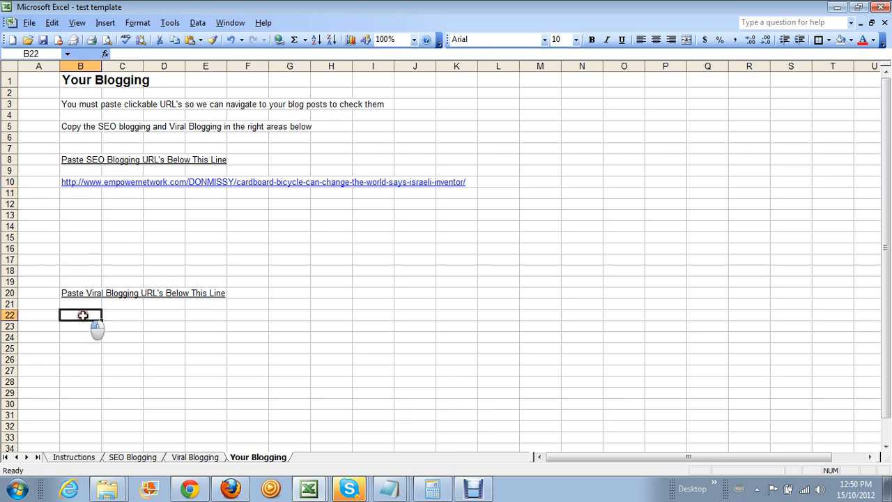
{"action": "left_click", "coordinate": [81, 316]}
{"action": "right_click", "coordinate": [82, 316]}
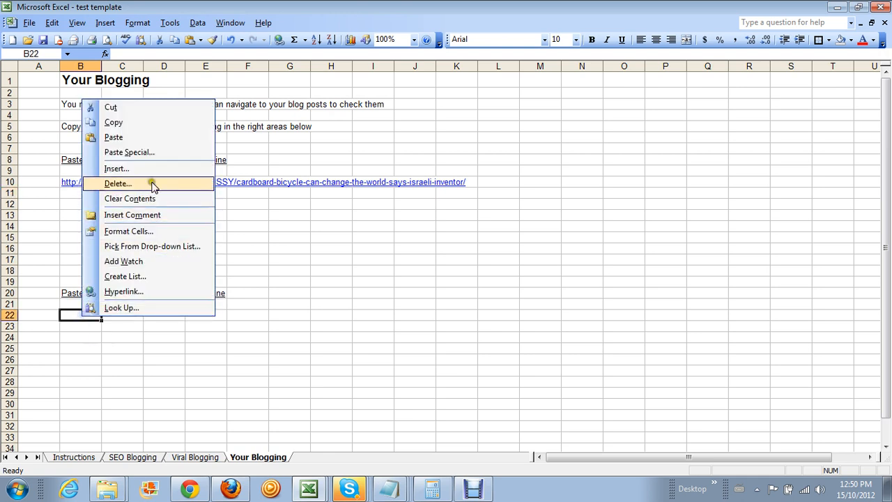
{"action": "left_click", "coordinate": [154, 138]}
{"action": "left_click", "coordinate": [654, 294]}
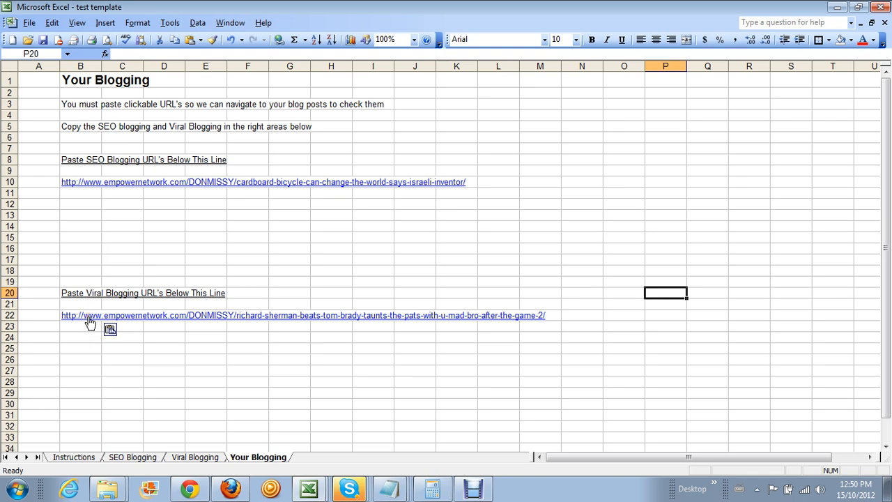
{"action": "left_click", "coordinate": [37, 190]}
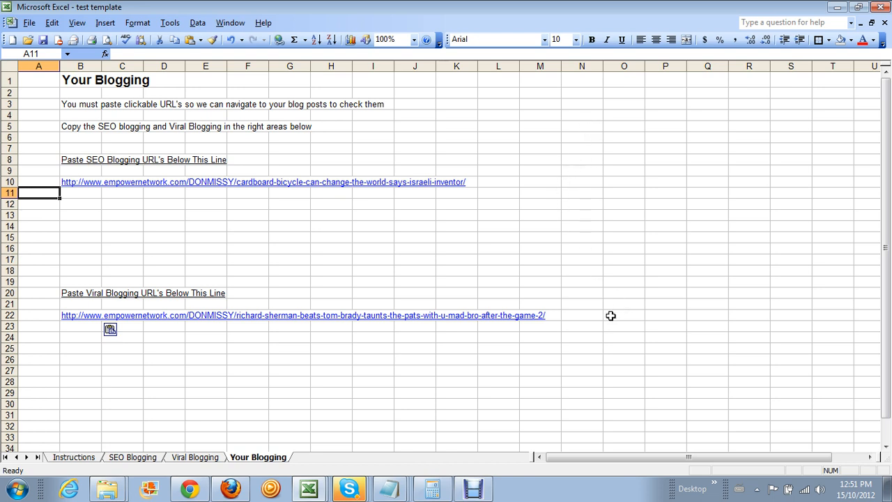
{"action": "left_click", "coordinate": [95, 202]}
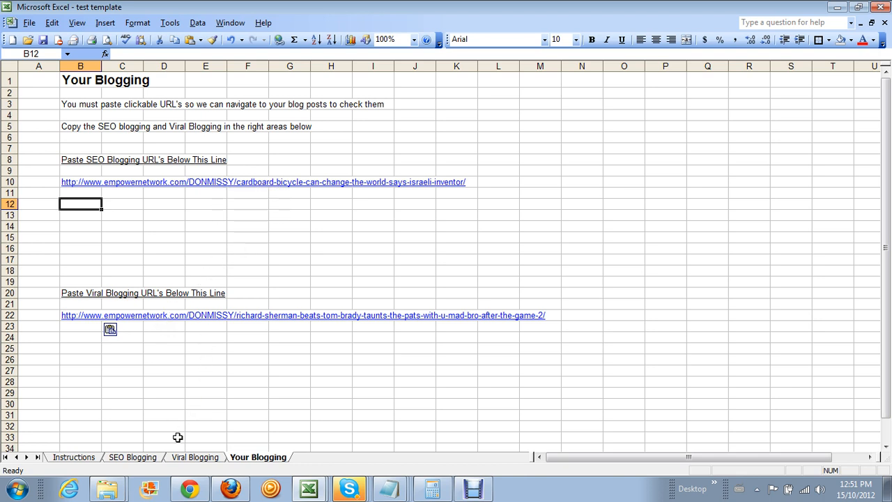
{"action": "left_click", "coordinate": [188, 459]}
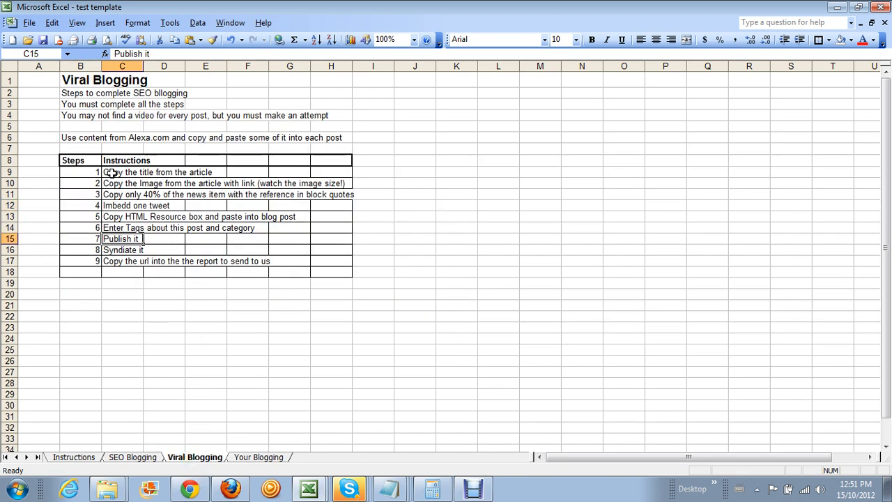
{"action": "left_click", "coordinate": [125, 460]}
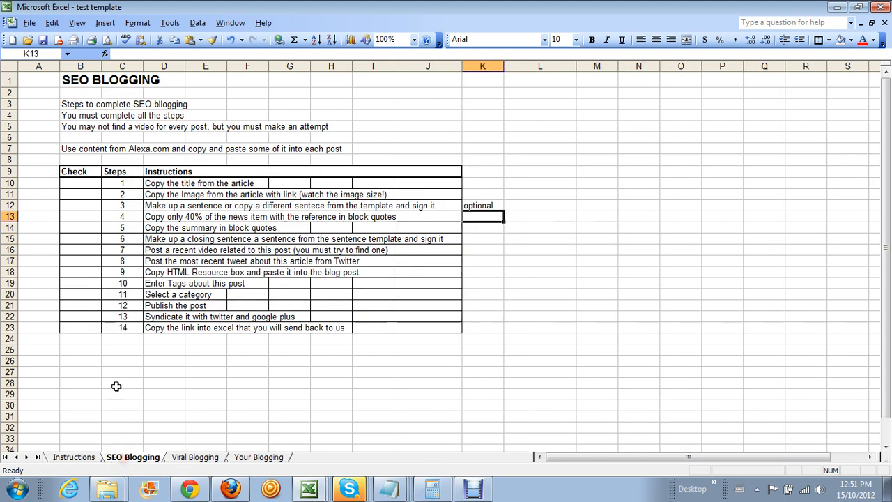
{"action": "left_click", "coordinate": [255, 457]}
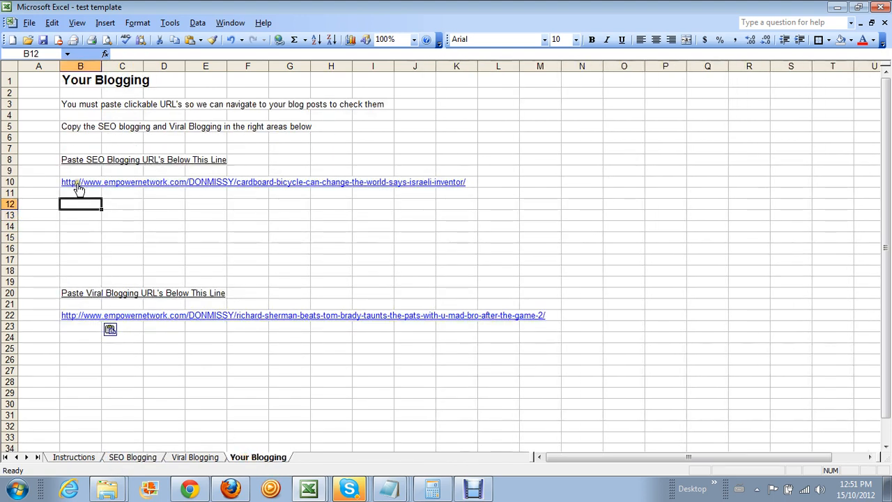